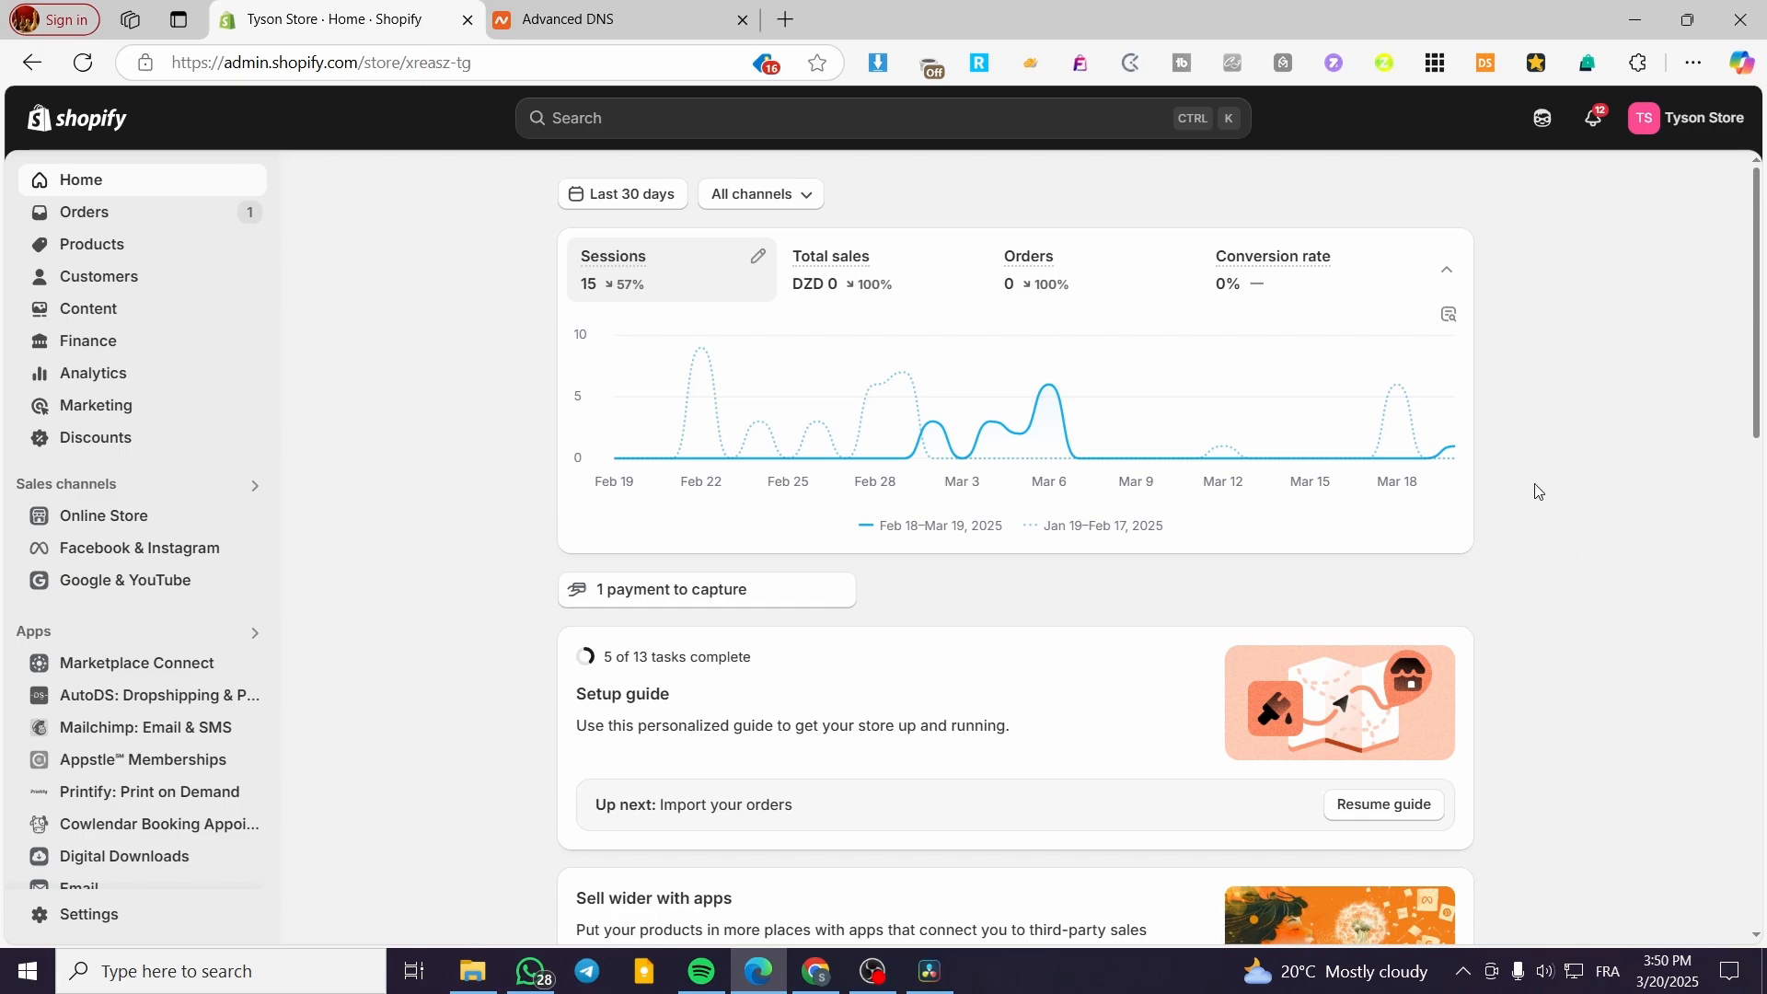
Switch to Namecheap and open the management page for jacksclothing.xyz from the account's domain list.
click(589, 19)
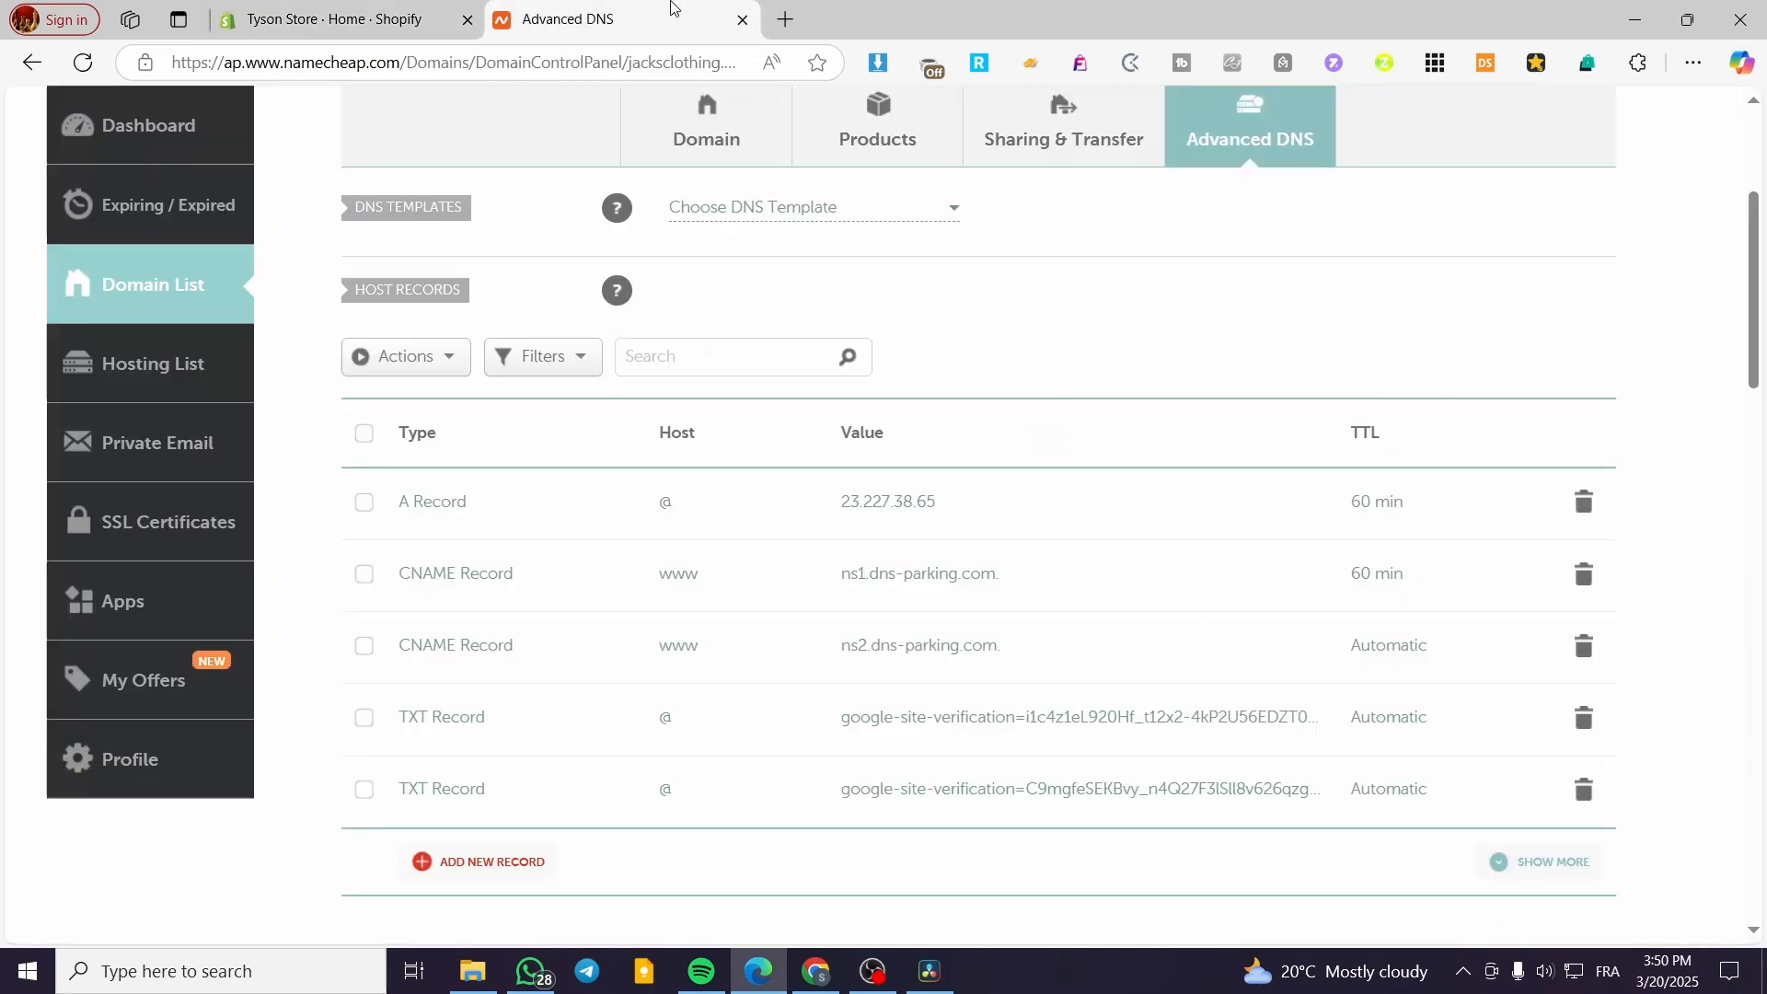
scroll(633, 609, up, 4)
click(169, 267)
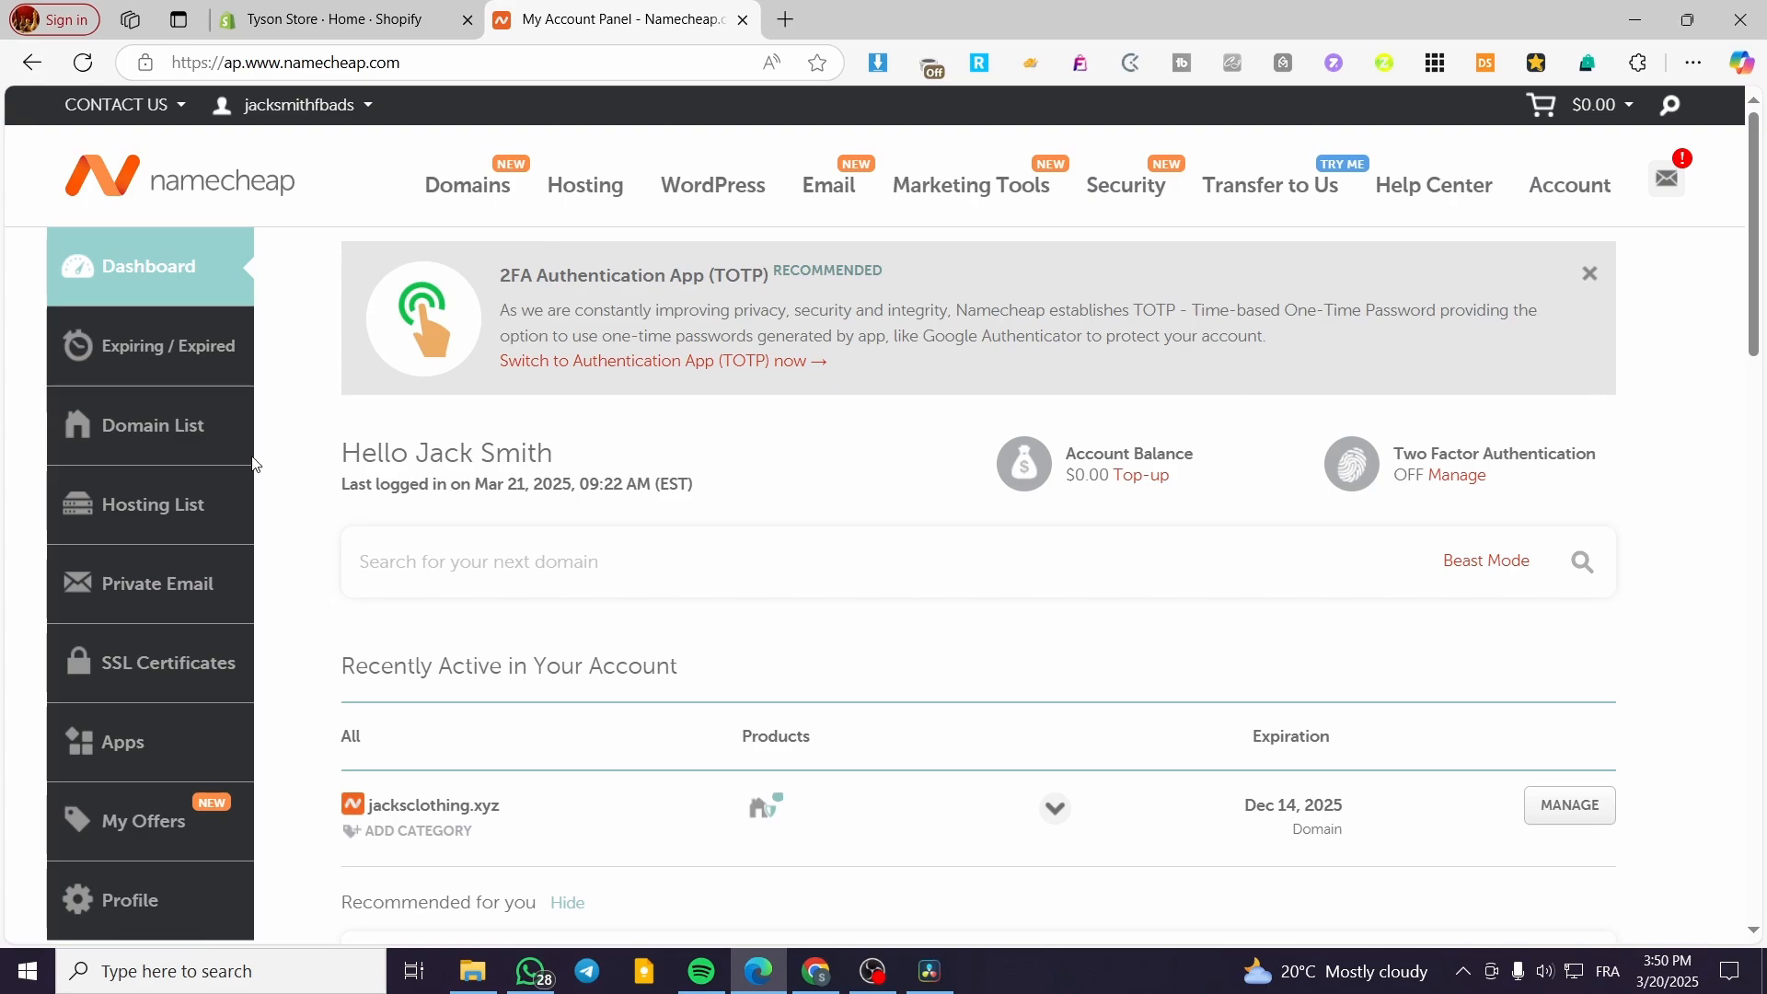
click(173, 441)
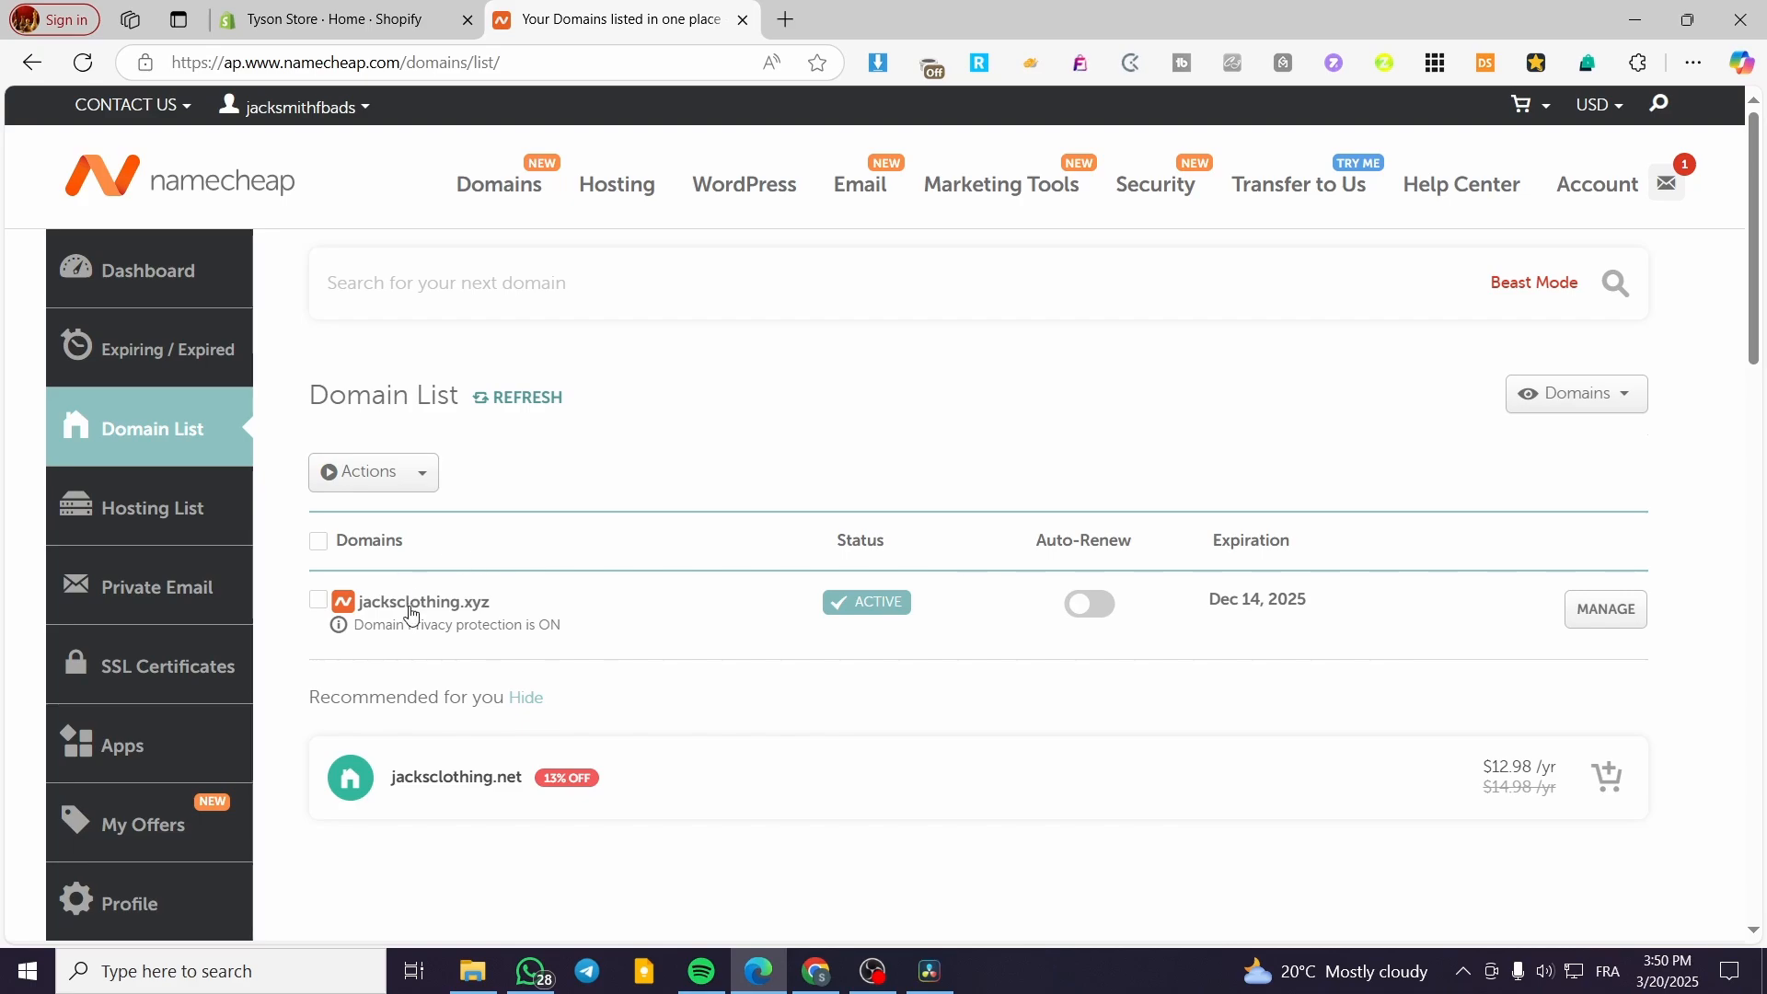
click(1601, 609)
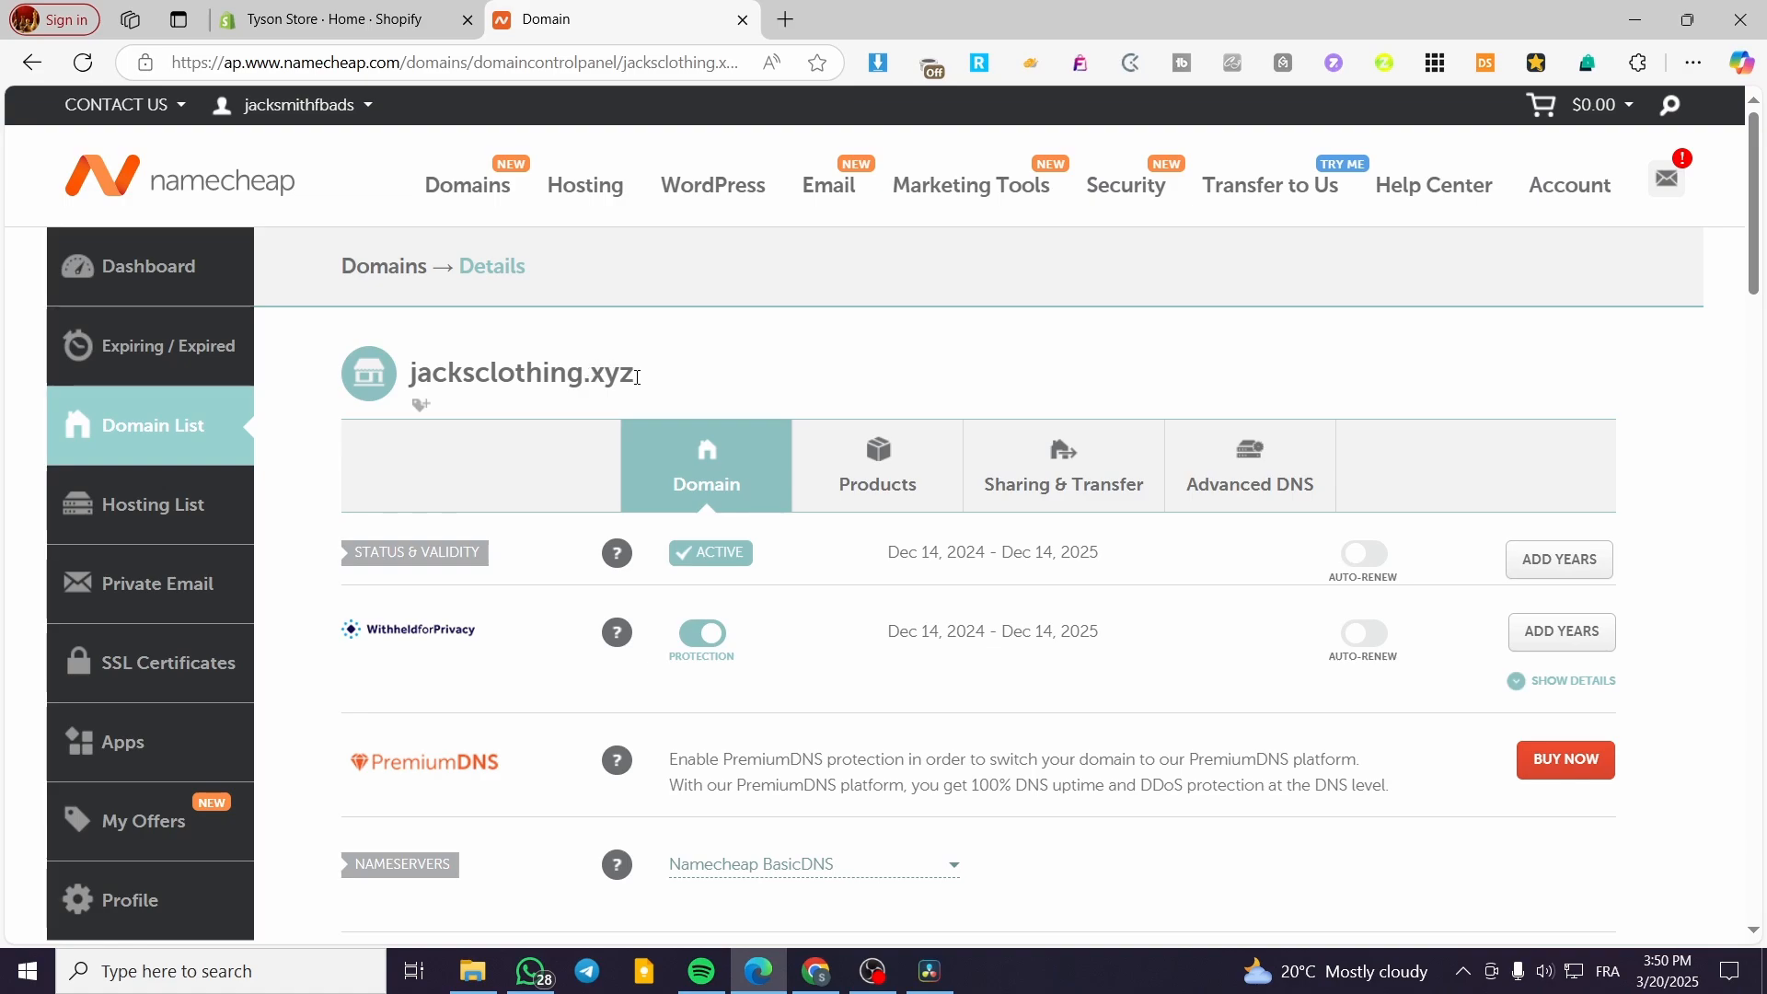
Copy the domain name jacksclothing.xyz from the heading of its details page.
drag(637, 377, 414, 376)
right_click(437, 380)
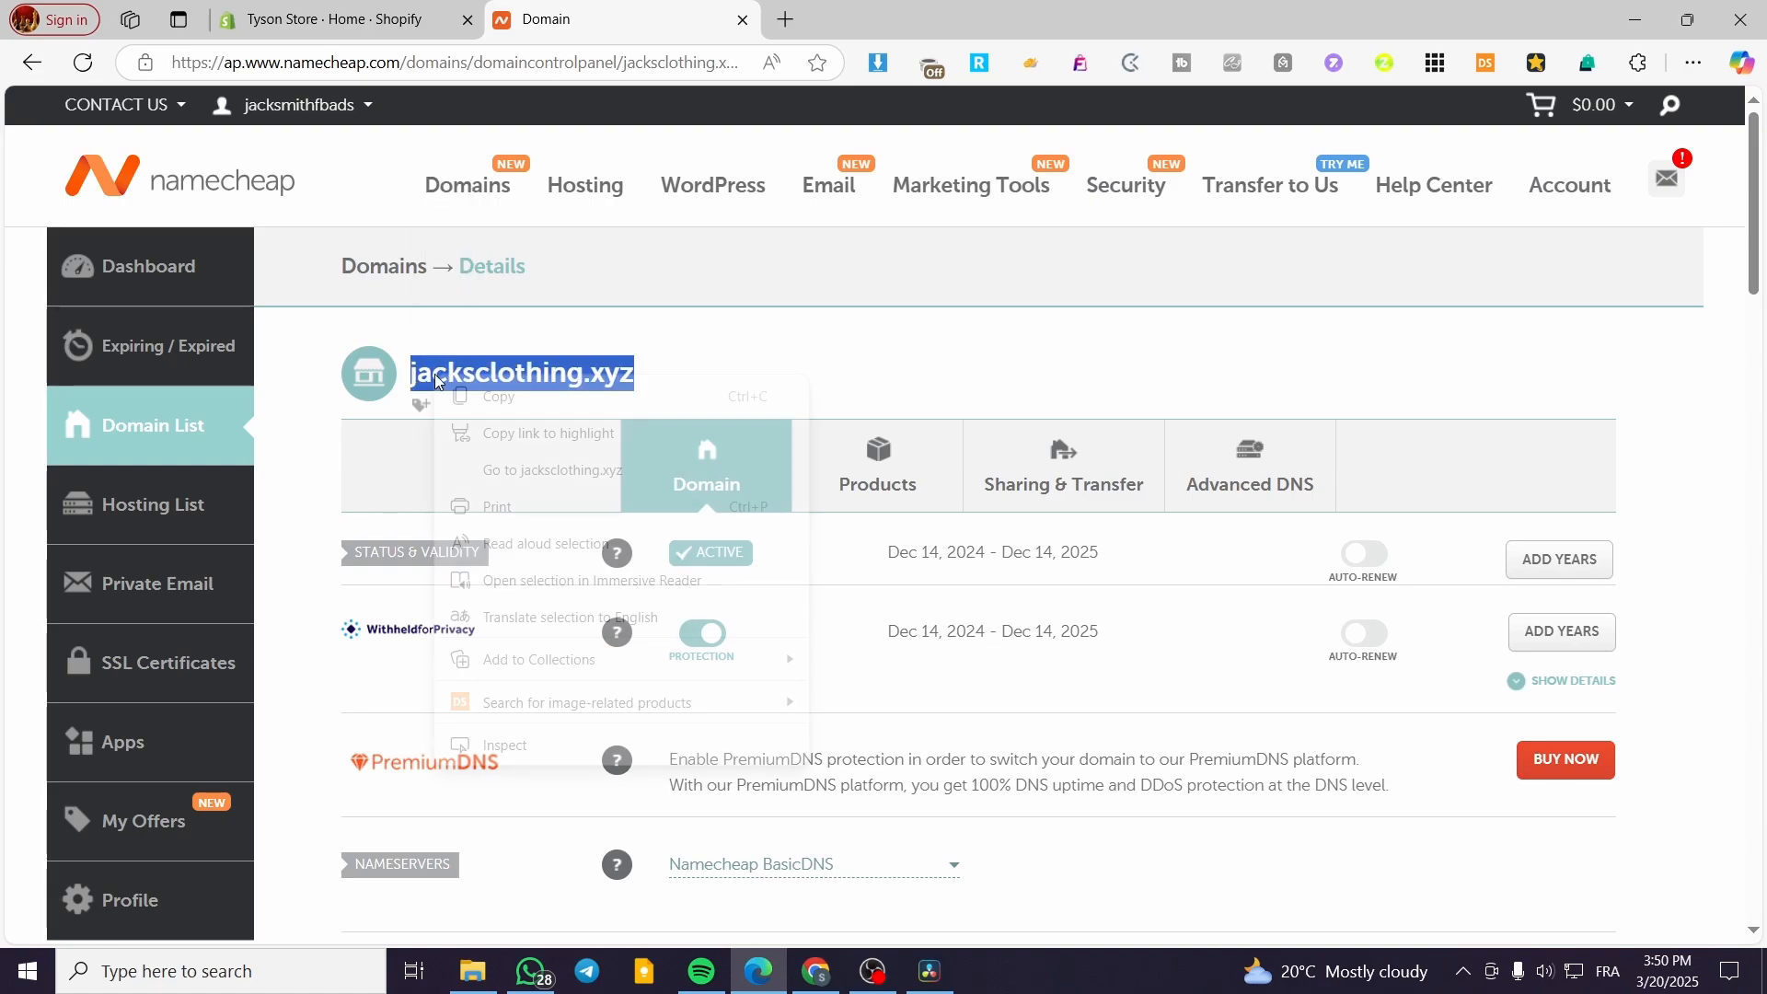
click(447, 394)
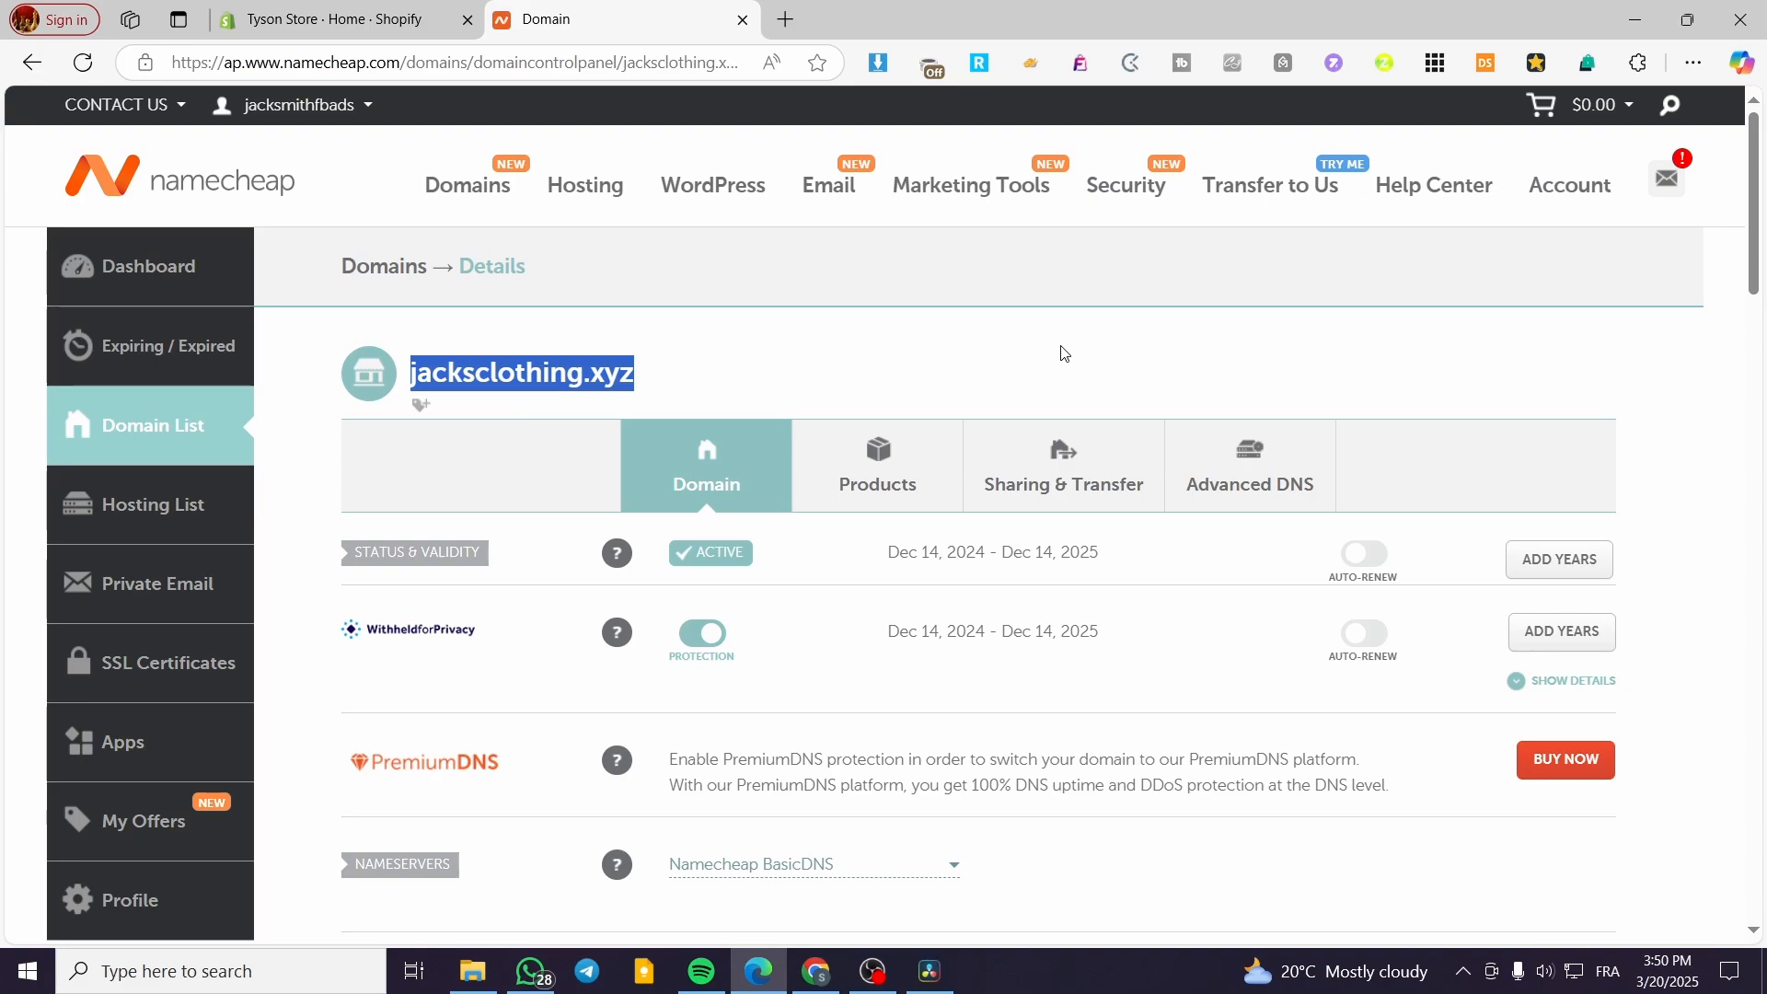
Switch to the Shopify admin, open the Online Store themes page and view the live storefront, closing it when done.
key(ctrl+shift+Tab)
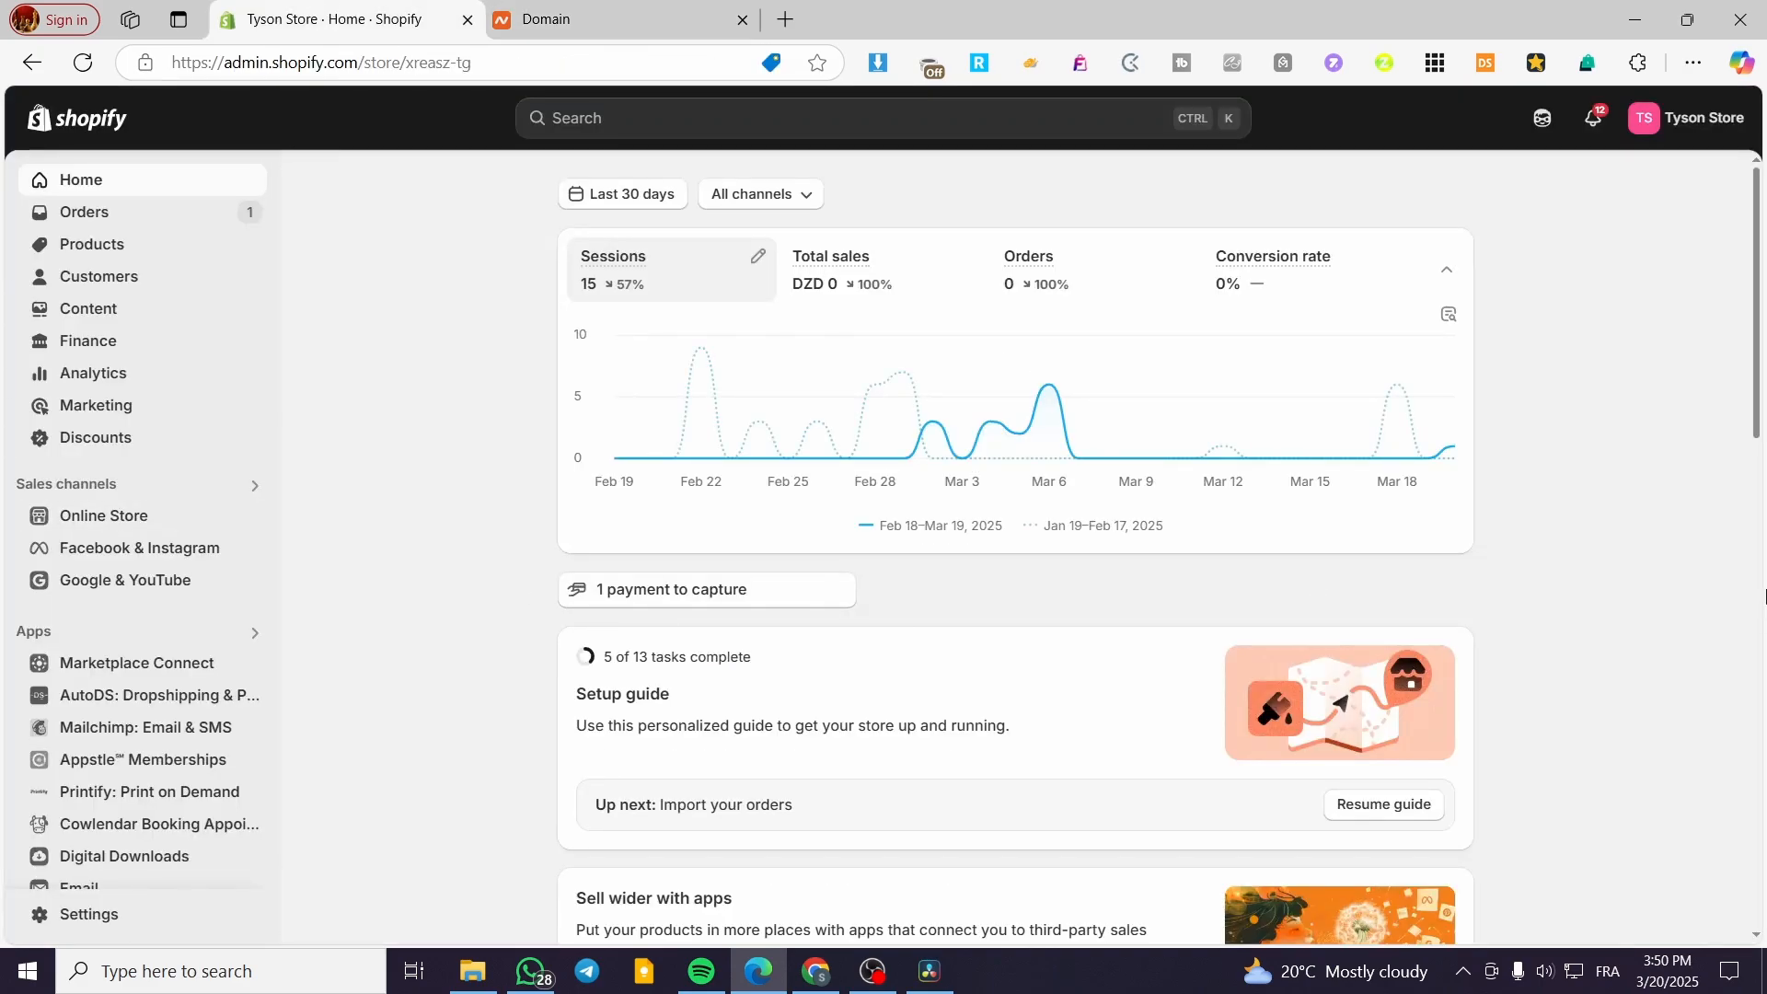
scroll(97, 568, down, 1)
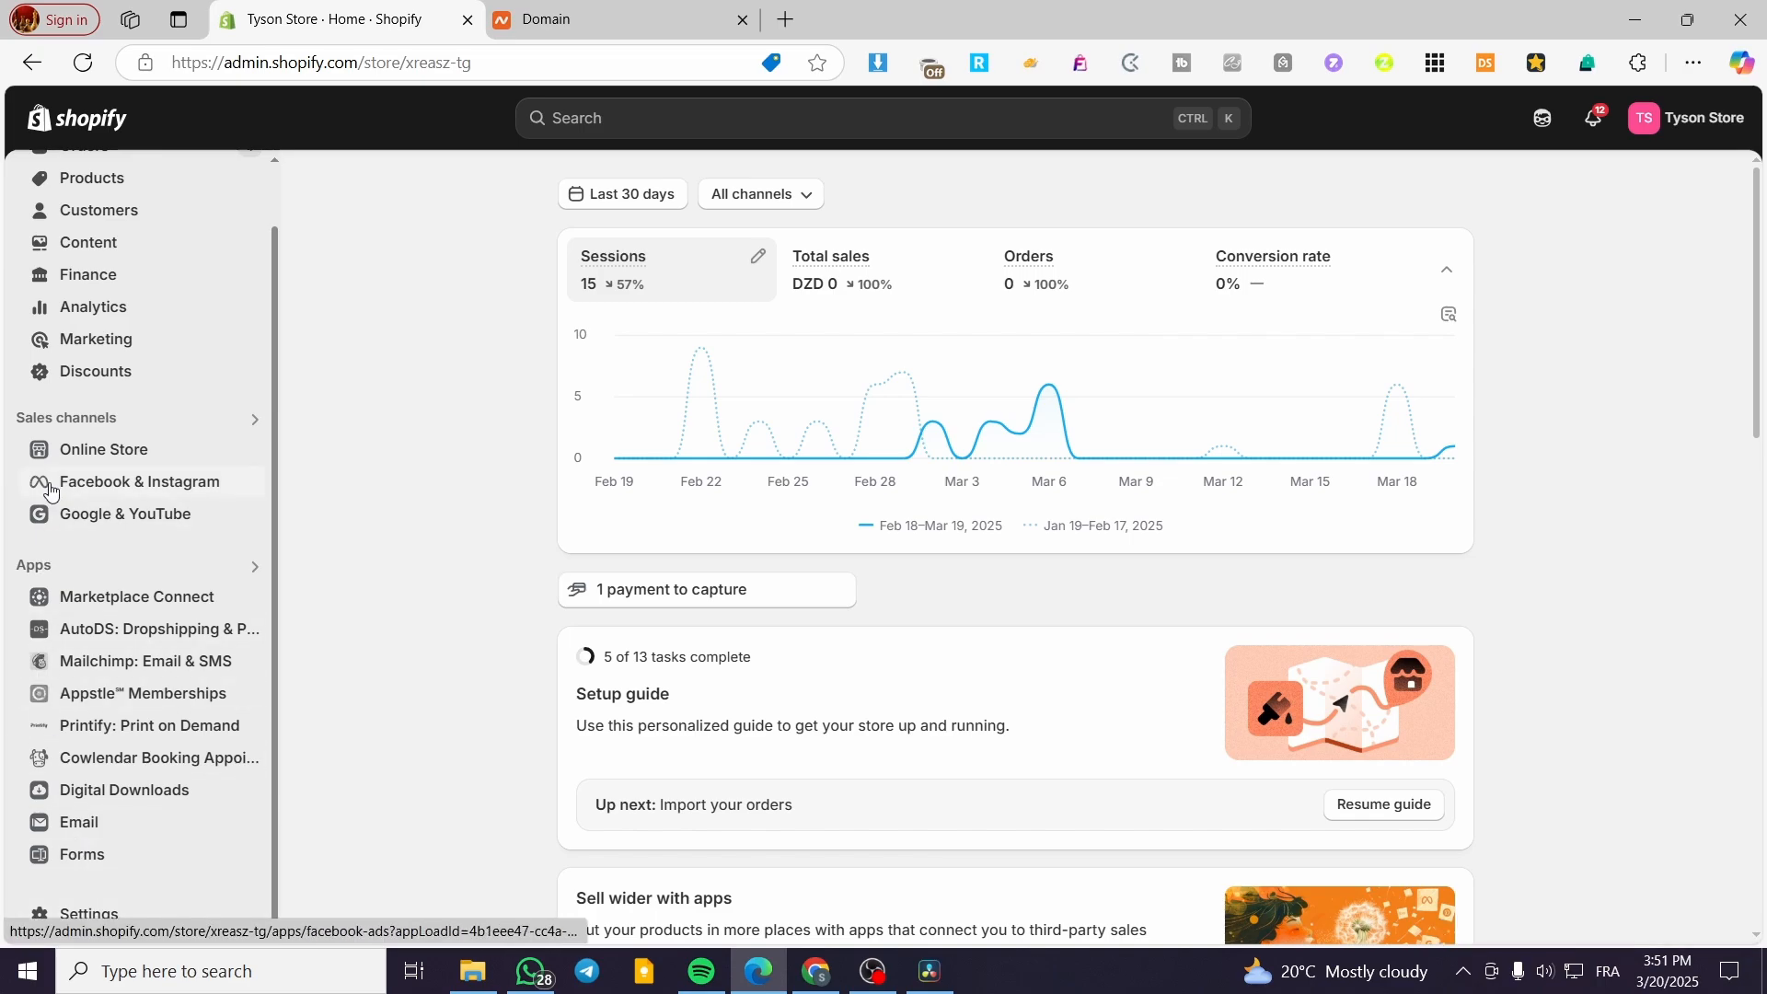
scroll(218, 375, up, 1)
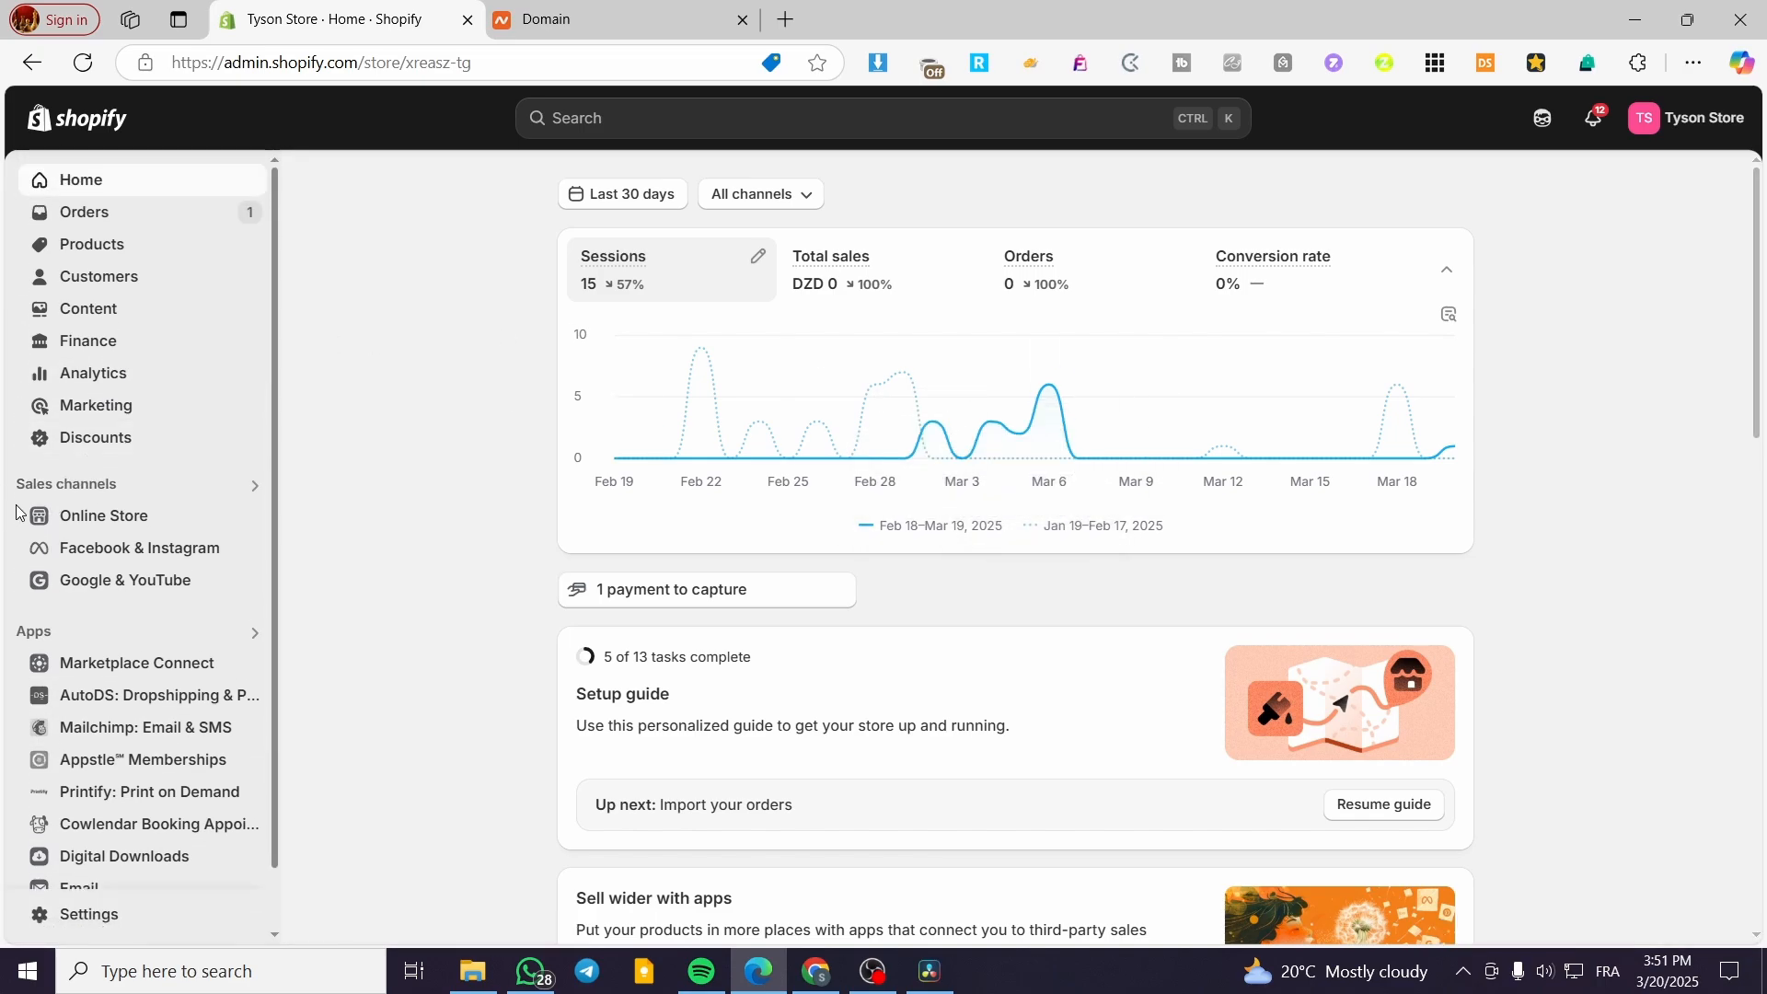
click(120, 515)
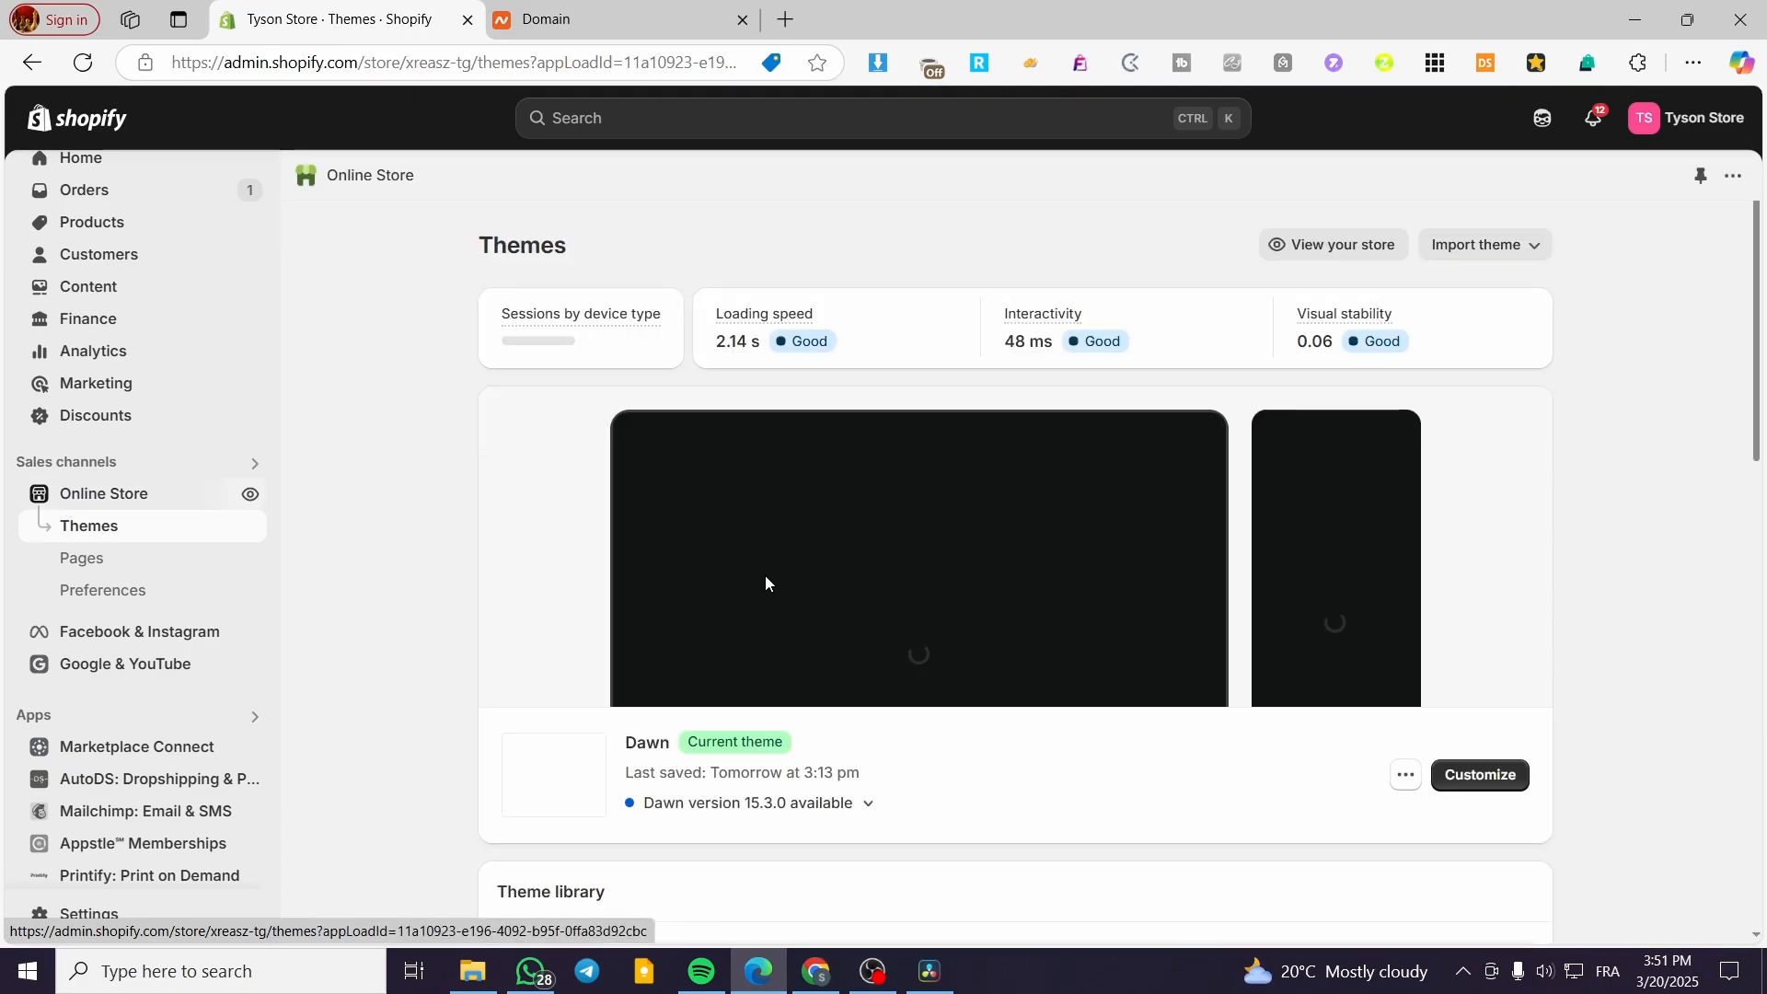
click(255, 503)
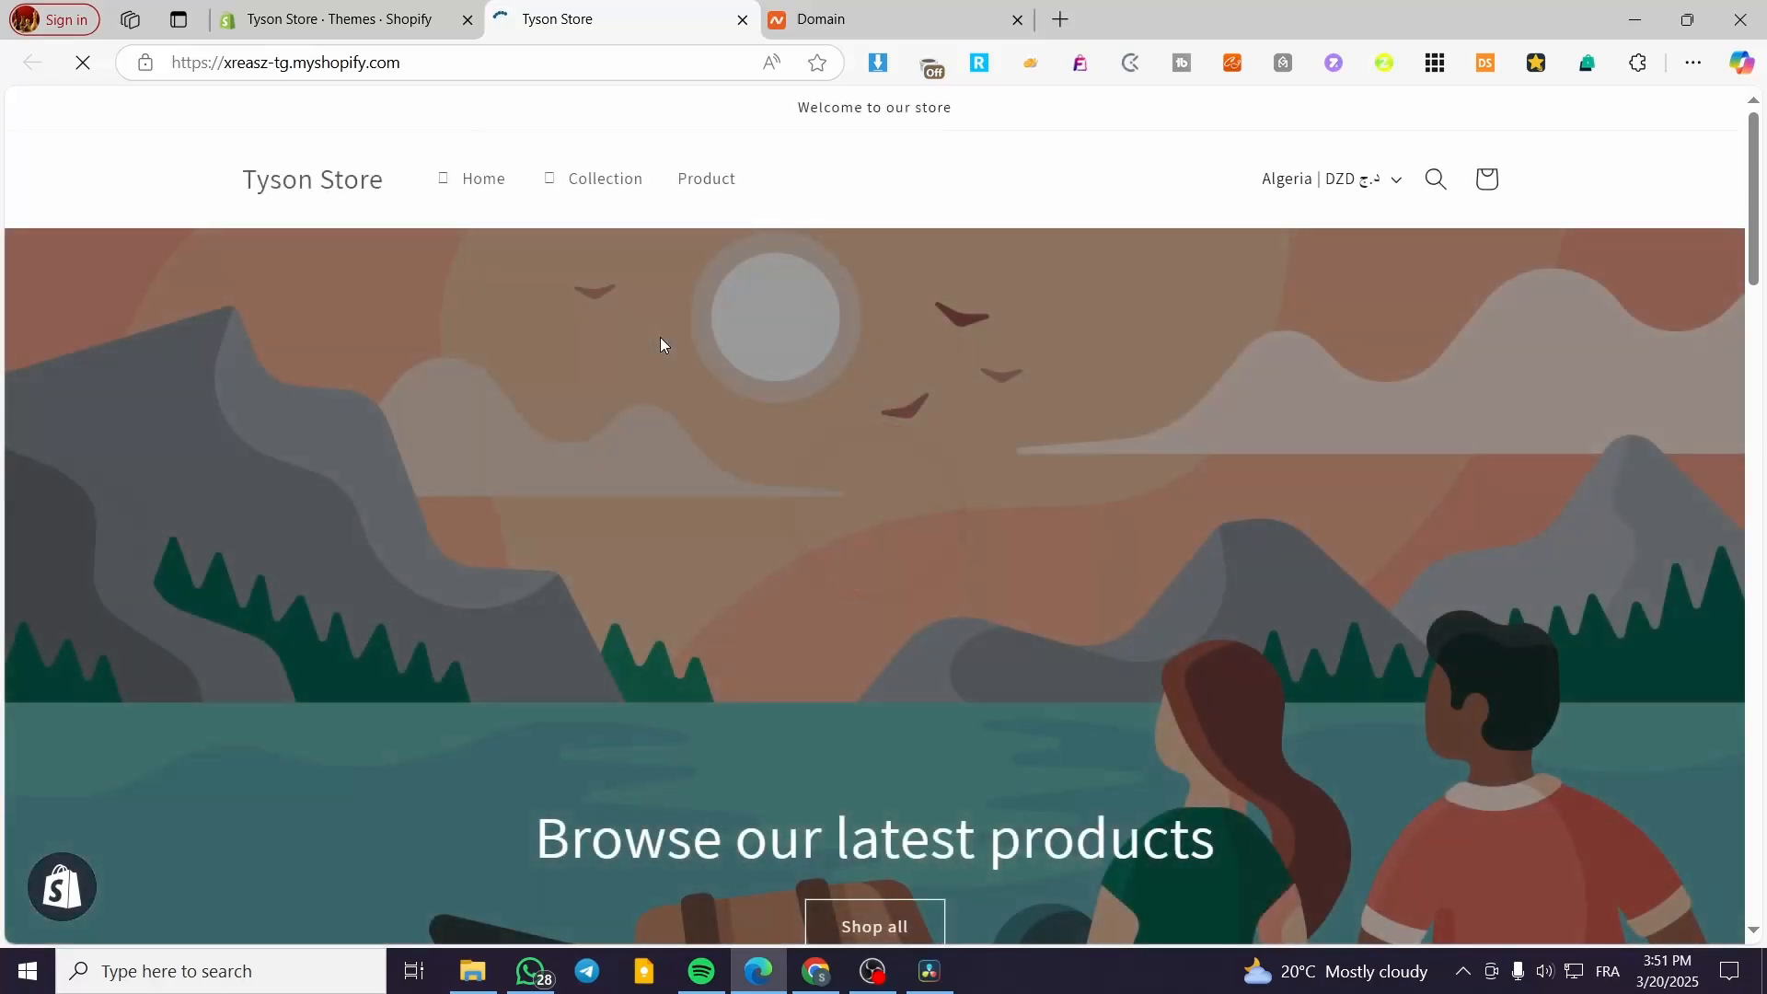
click(743, 20)
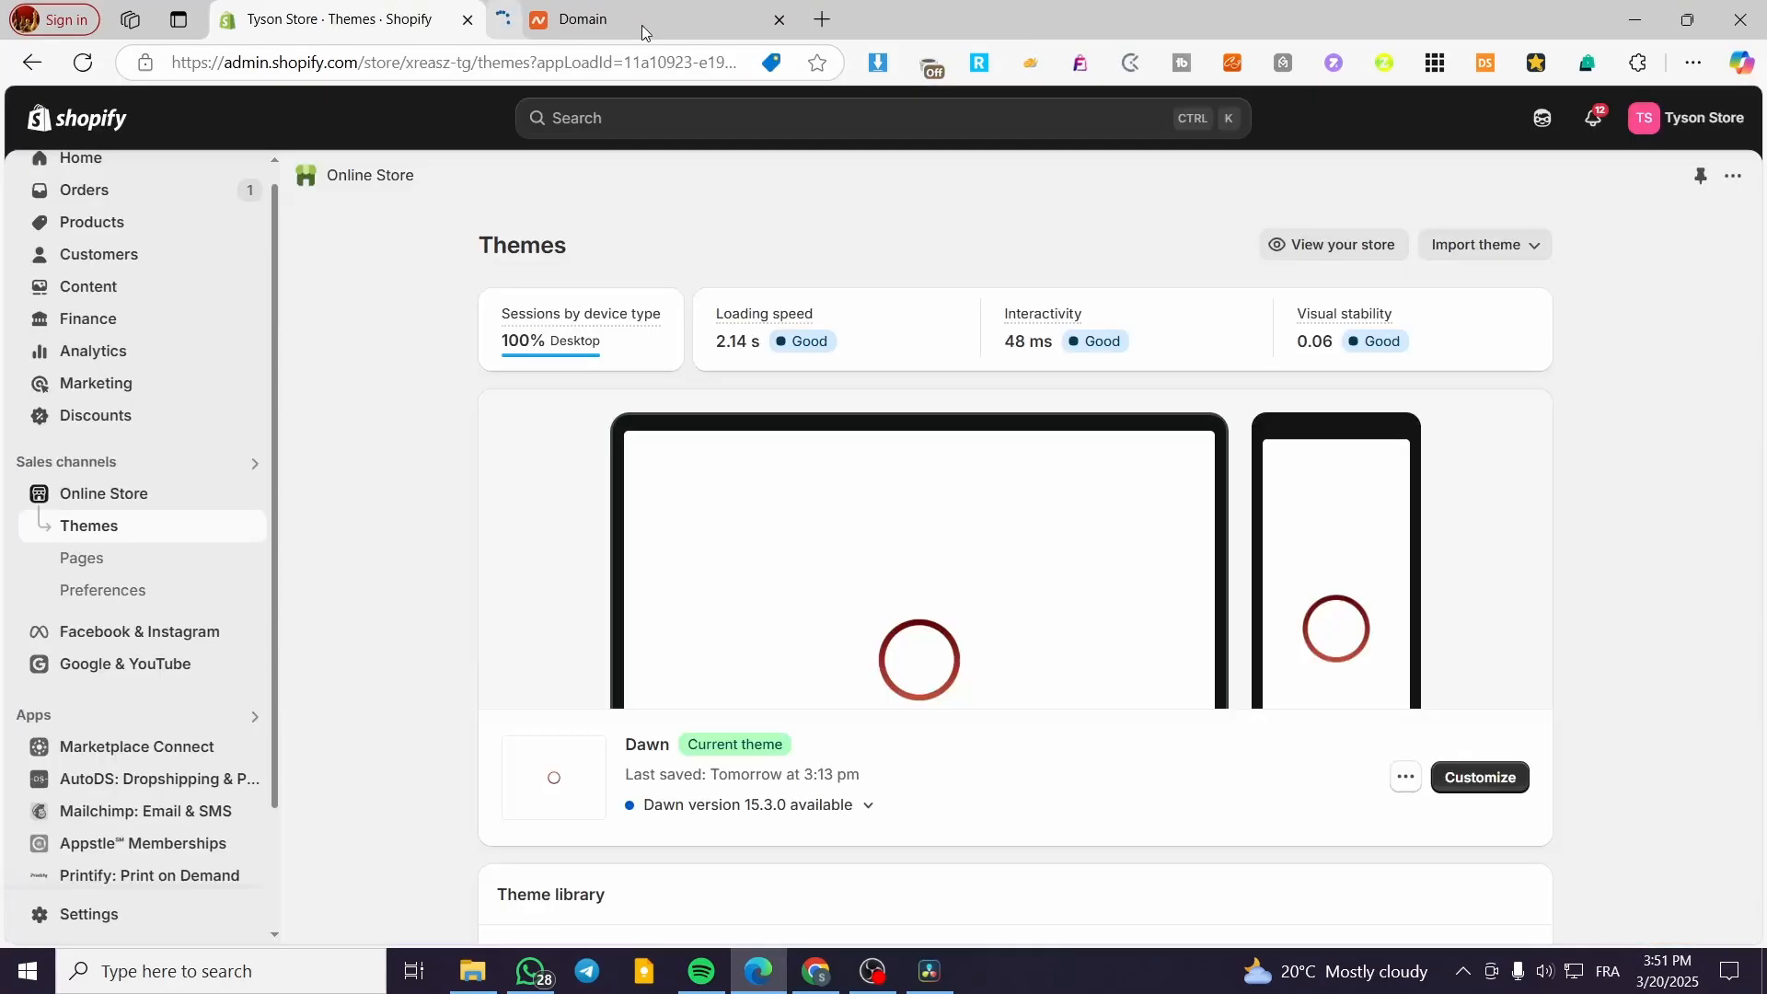
Review the Online Store preferences, covering store access, social sharing and SEO, and spam protection.
click(140, 589)
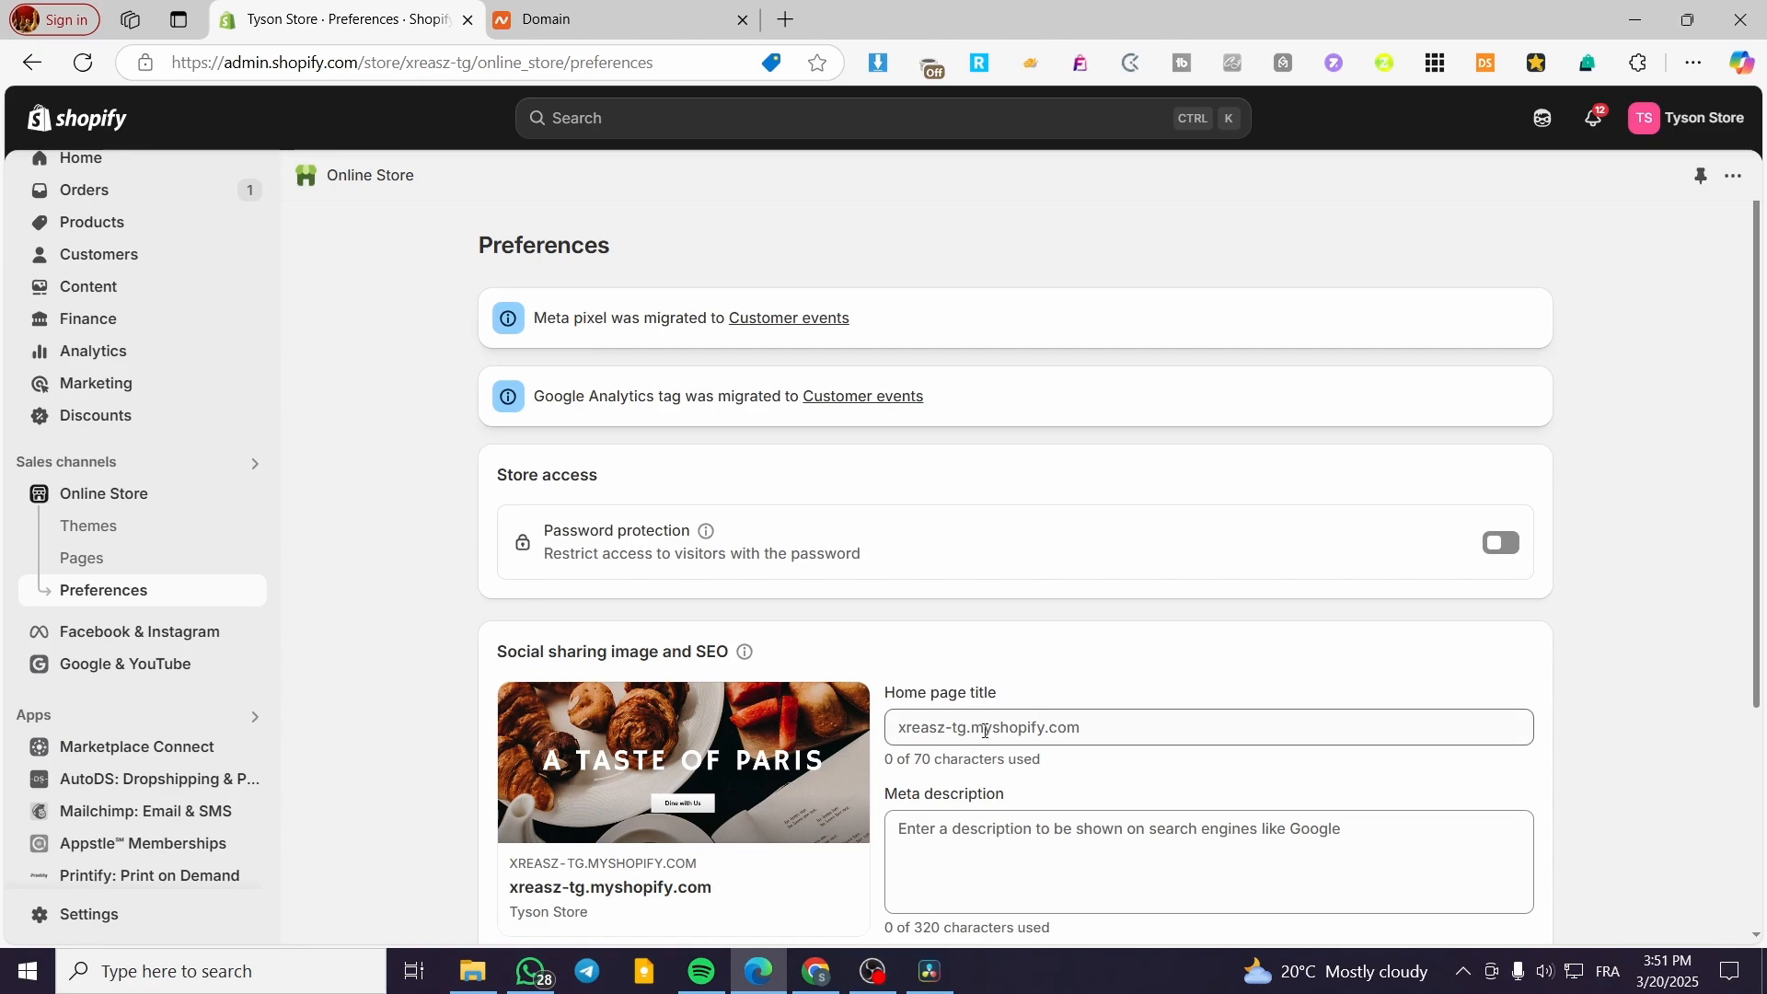
scroll(978, 747, down, 2)
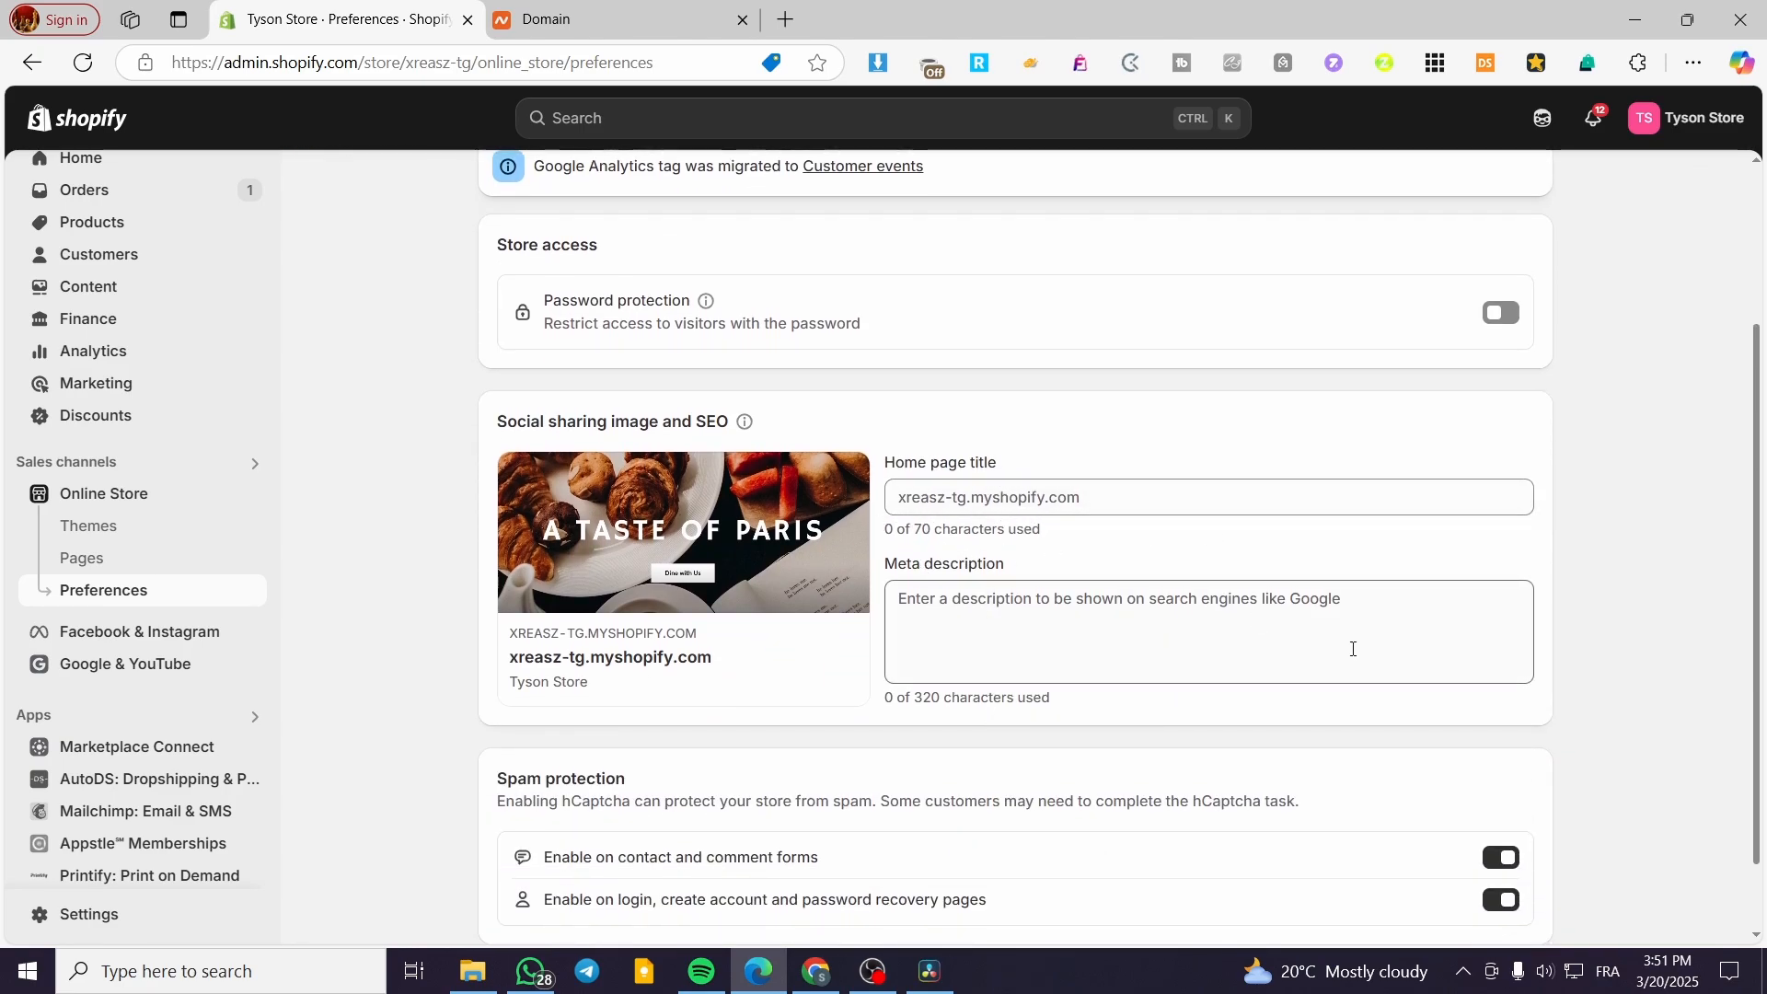
scroll(1606, 605, down, 1)
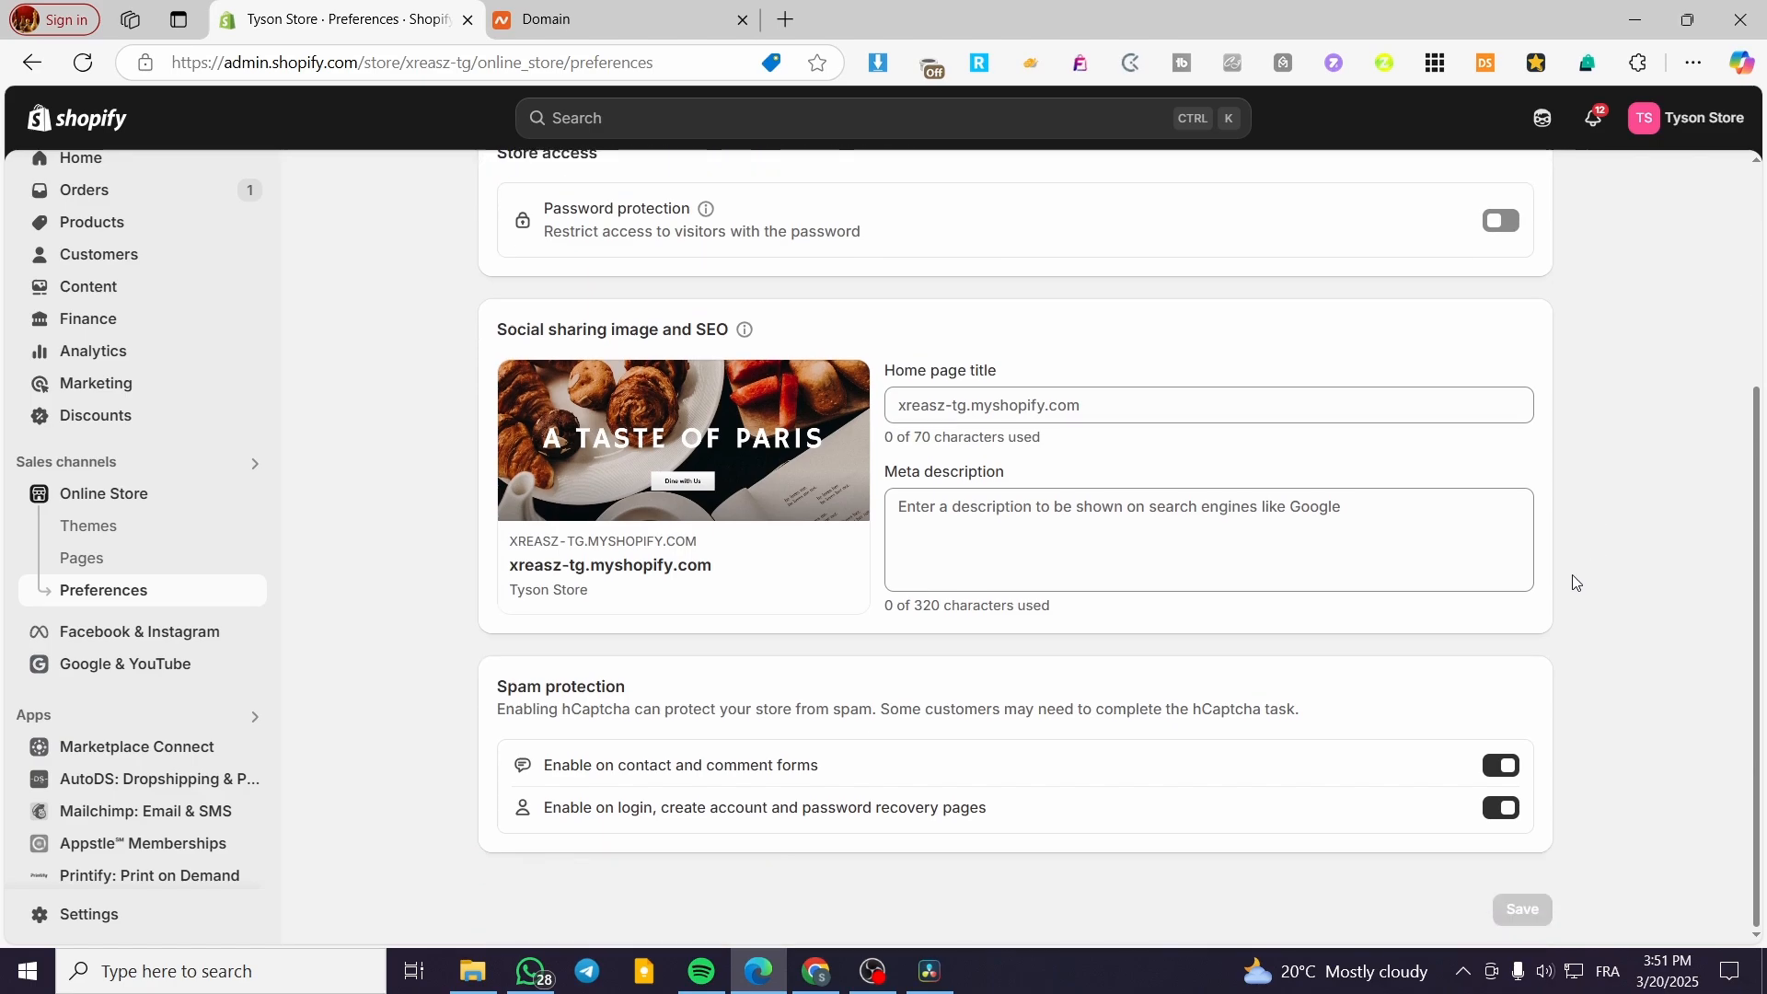
scroll(1570, 583, up, 4)
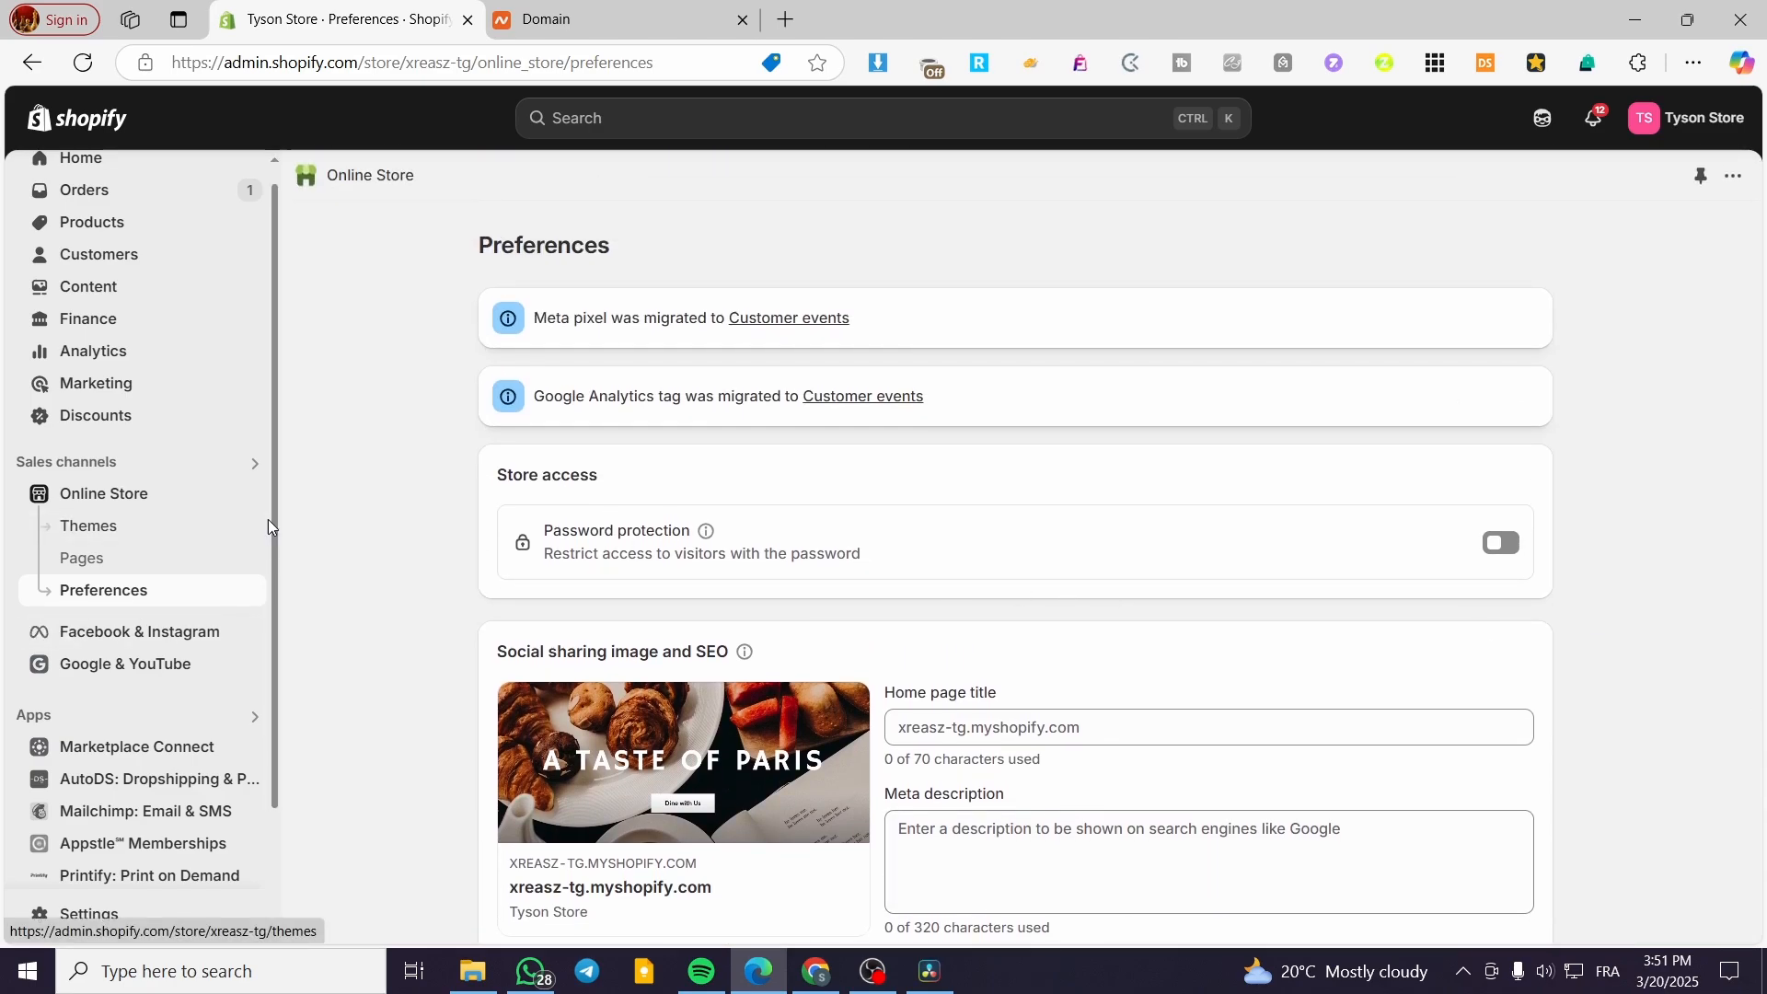
Open the Domains section of the store's settings.
scroll(205, 525, down, 2)
click(96, 914)
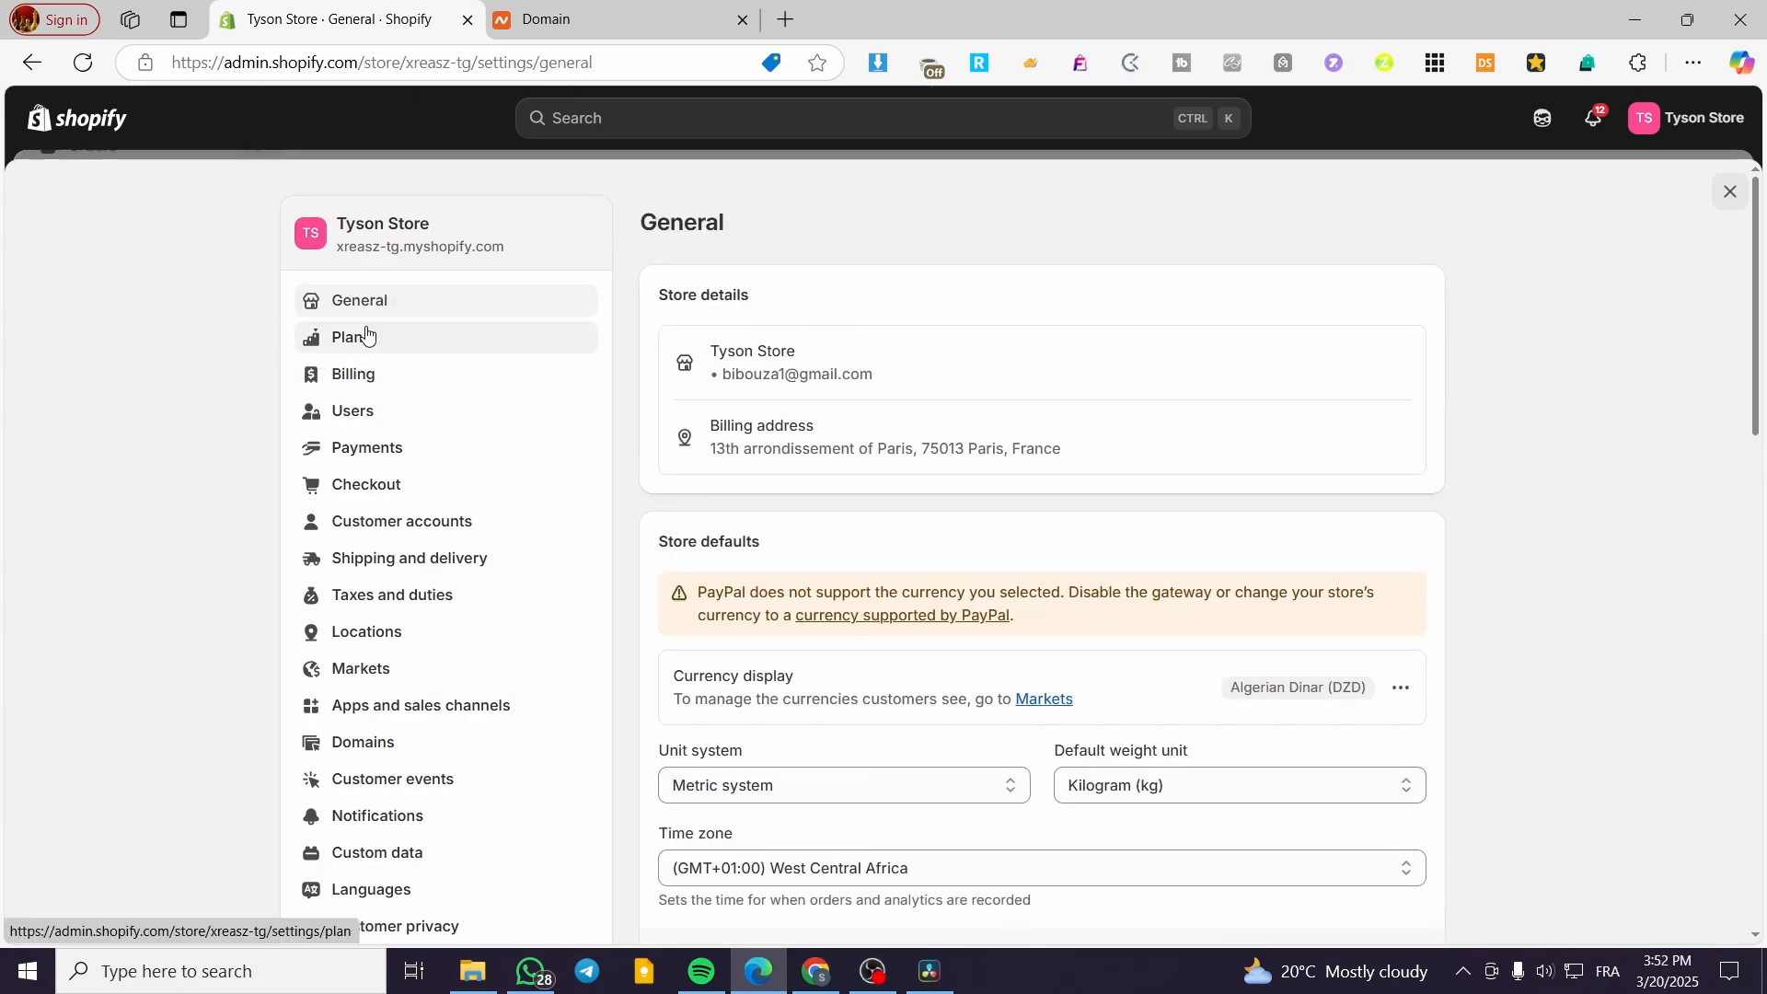
scroll(425, 298, down, 1)
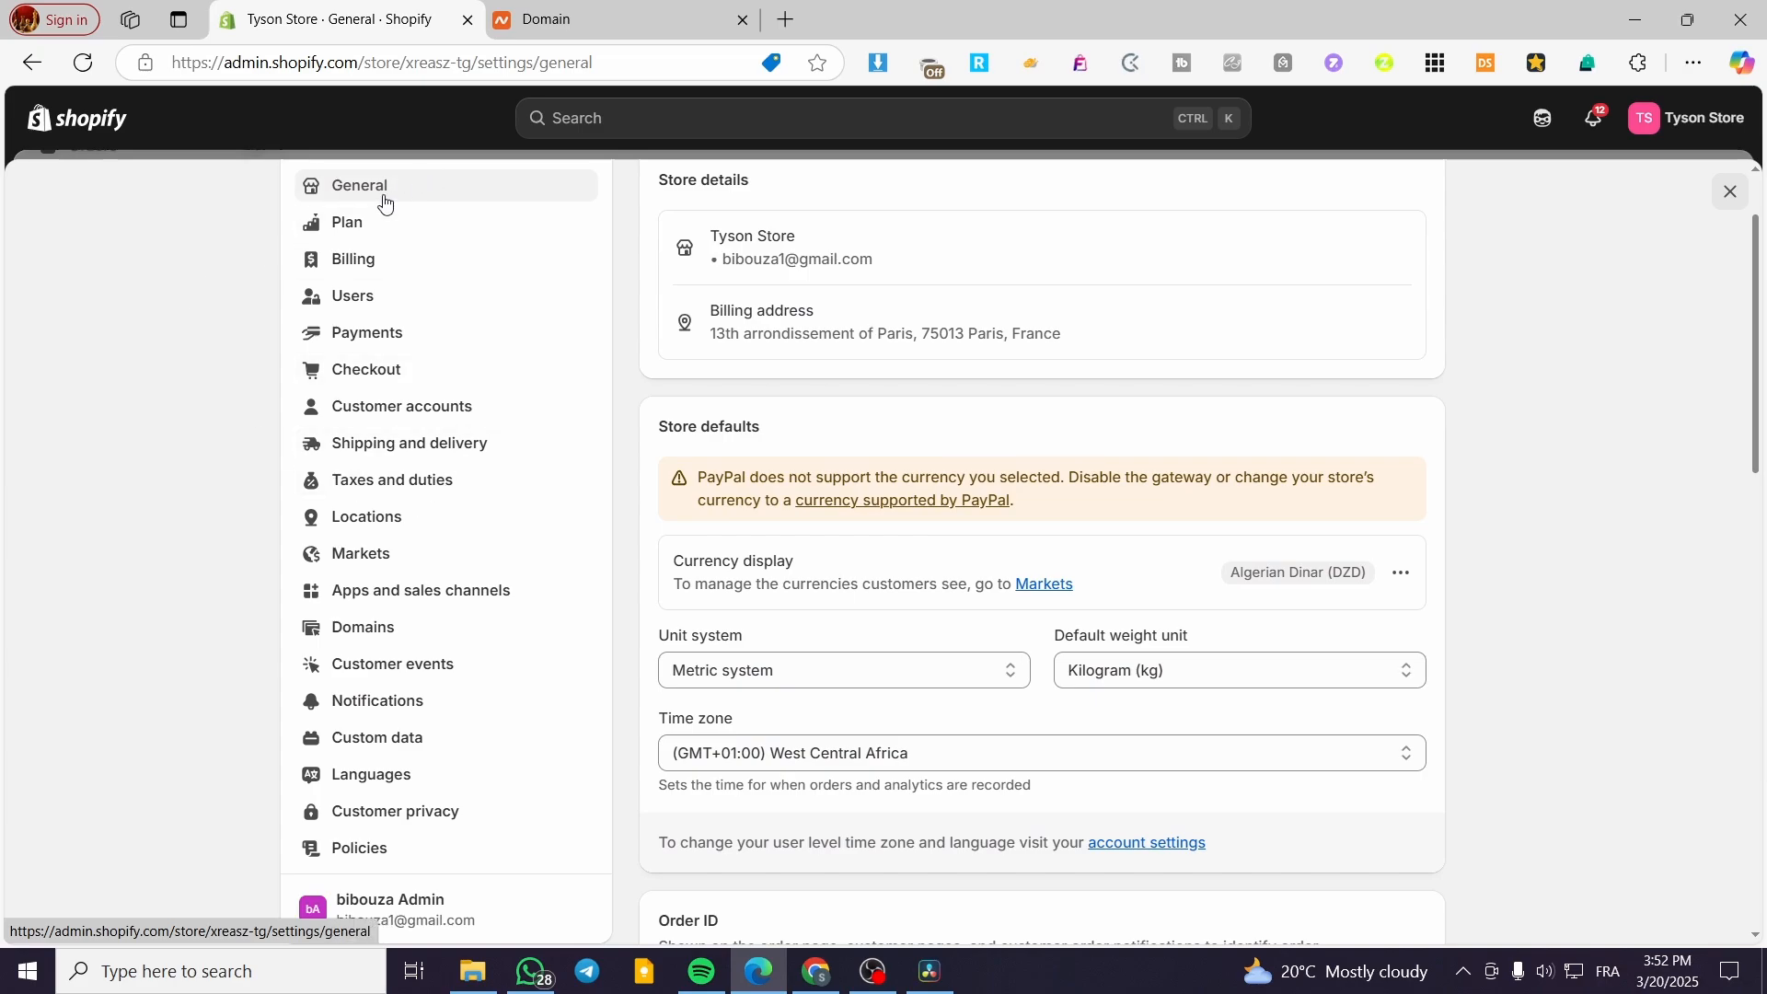
scroll(423, 285, down, 2)
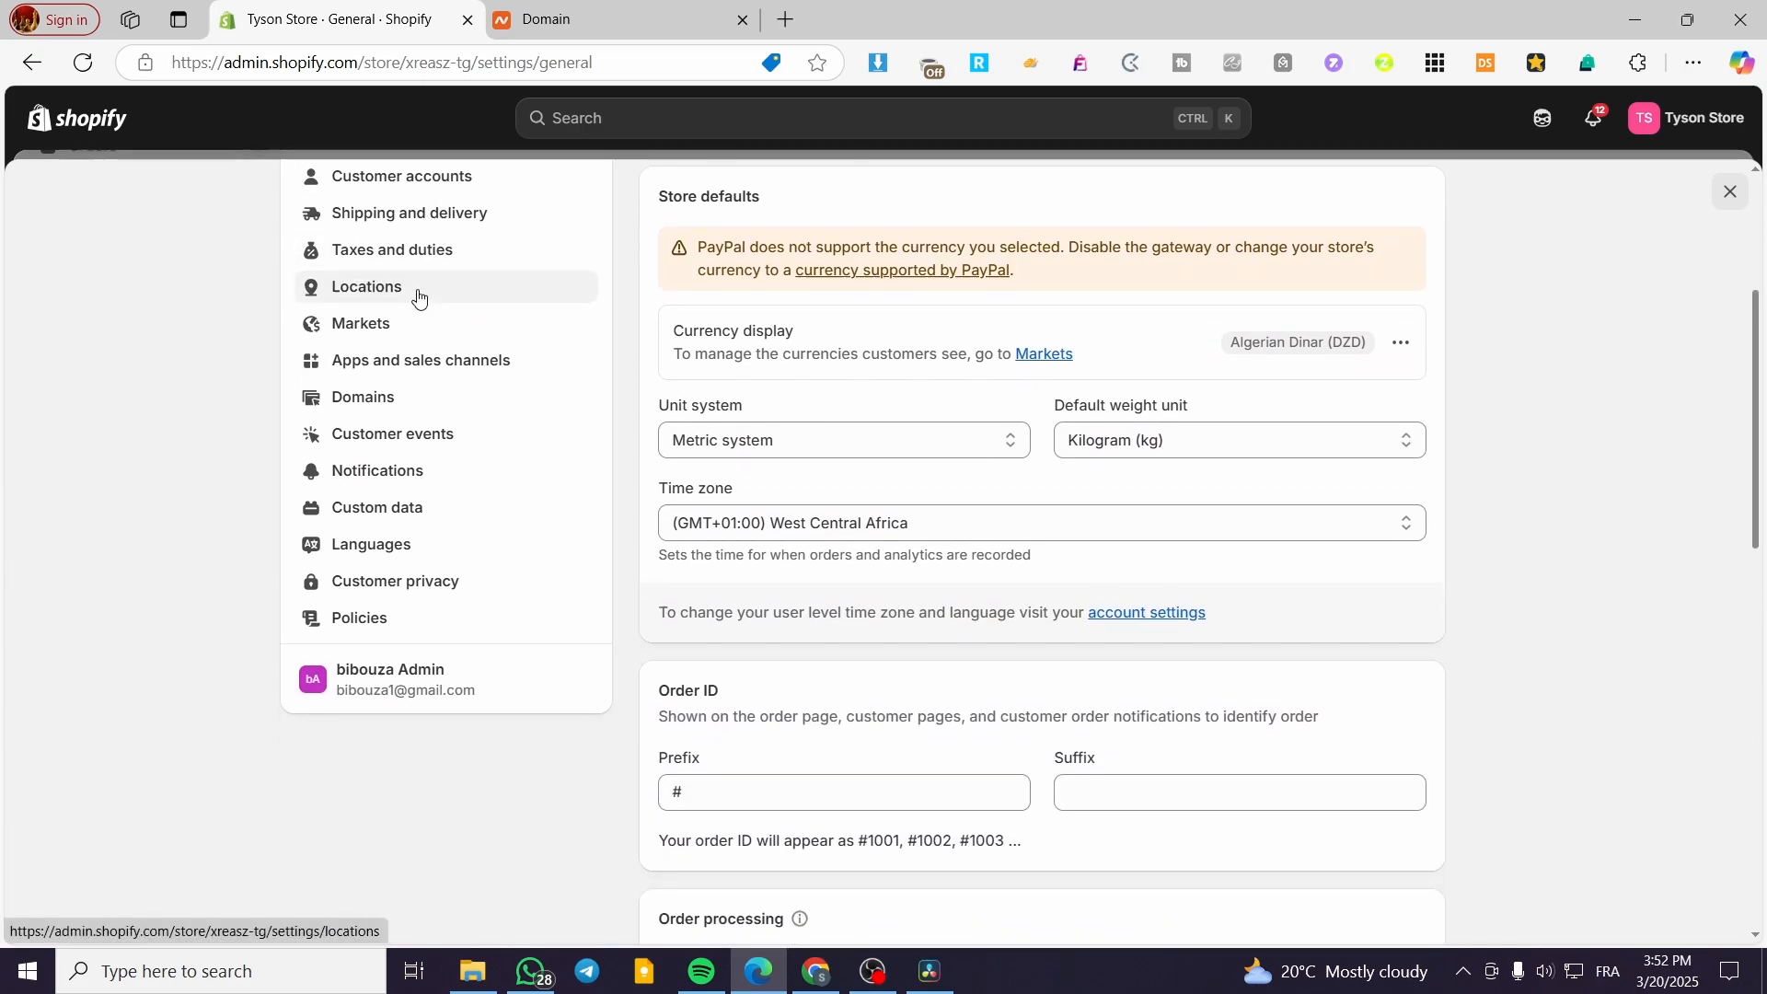
click(356, 412)
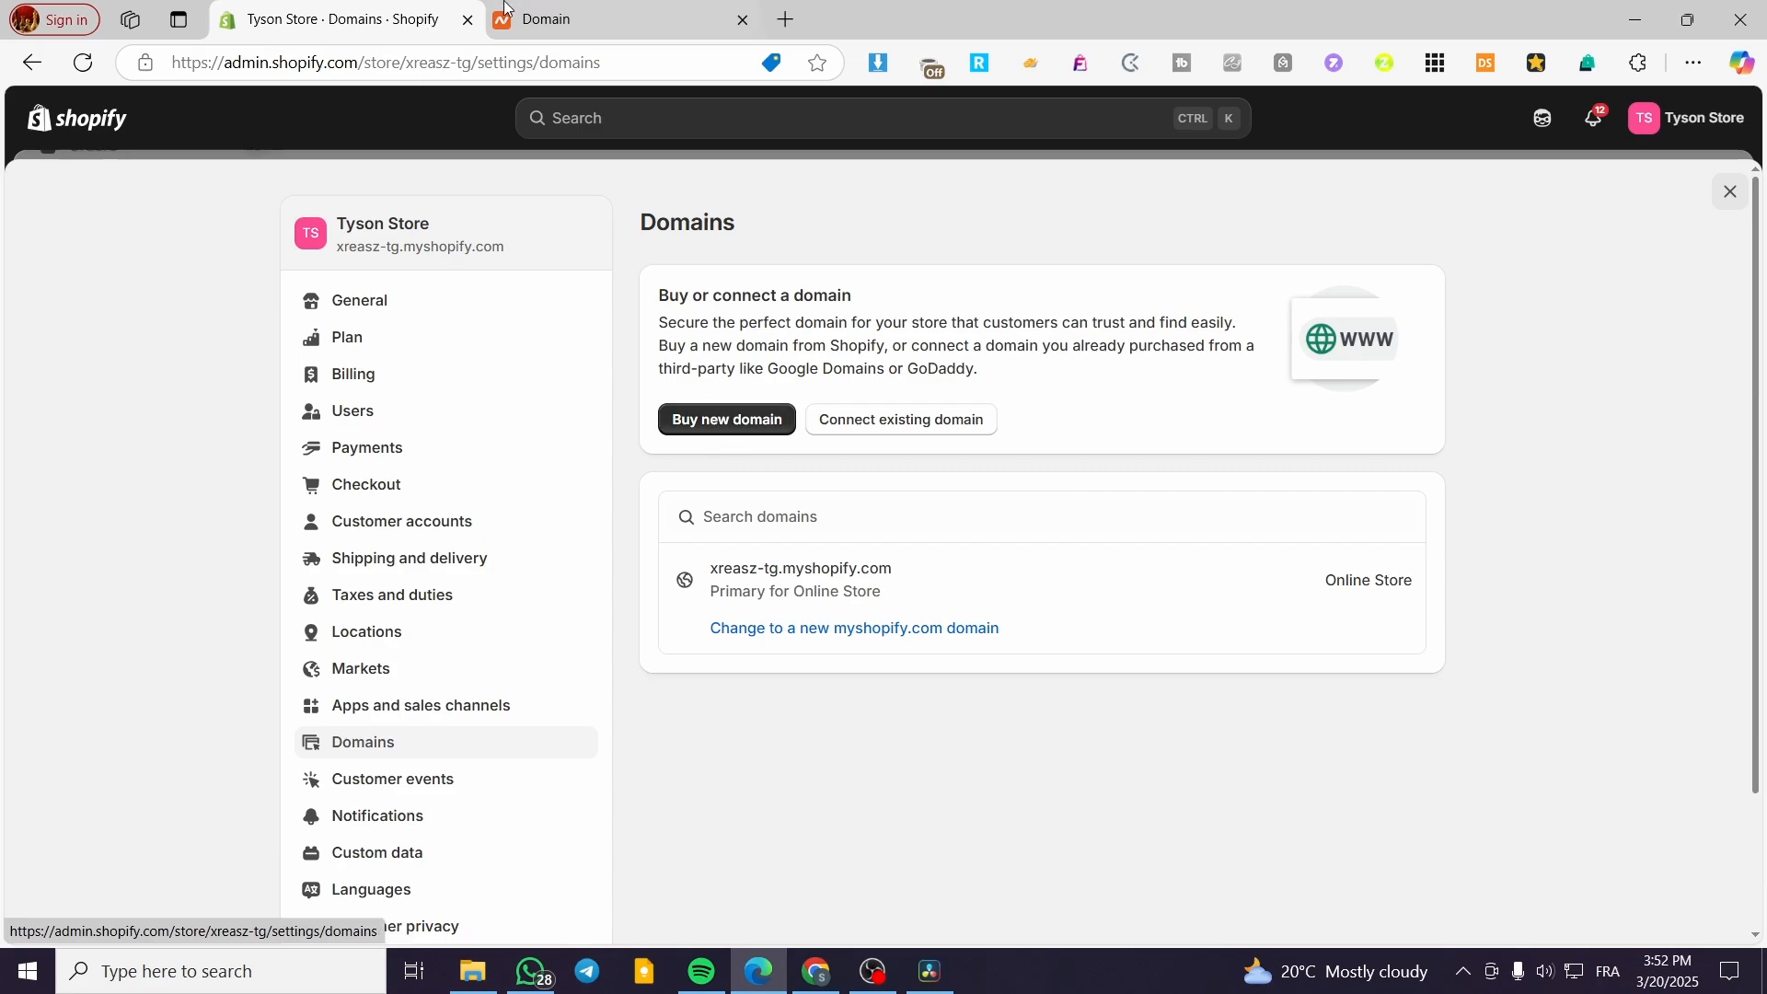
Examine the jacksclothing.xyz domain details on Namecheap, including nameservers and redirects, and return to Shopify's domain settings.
click(543, 19)
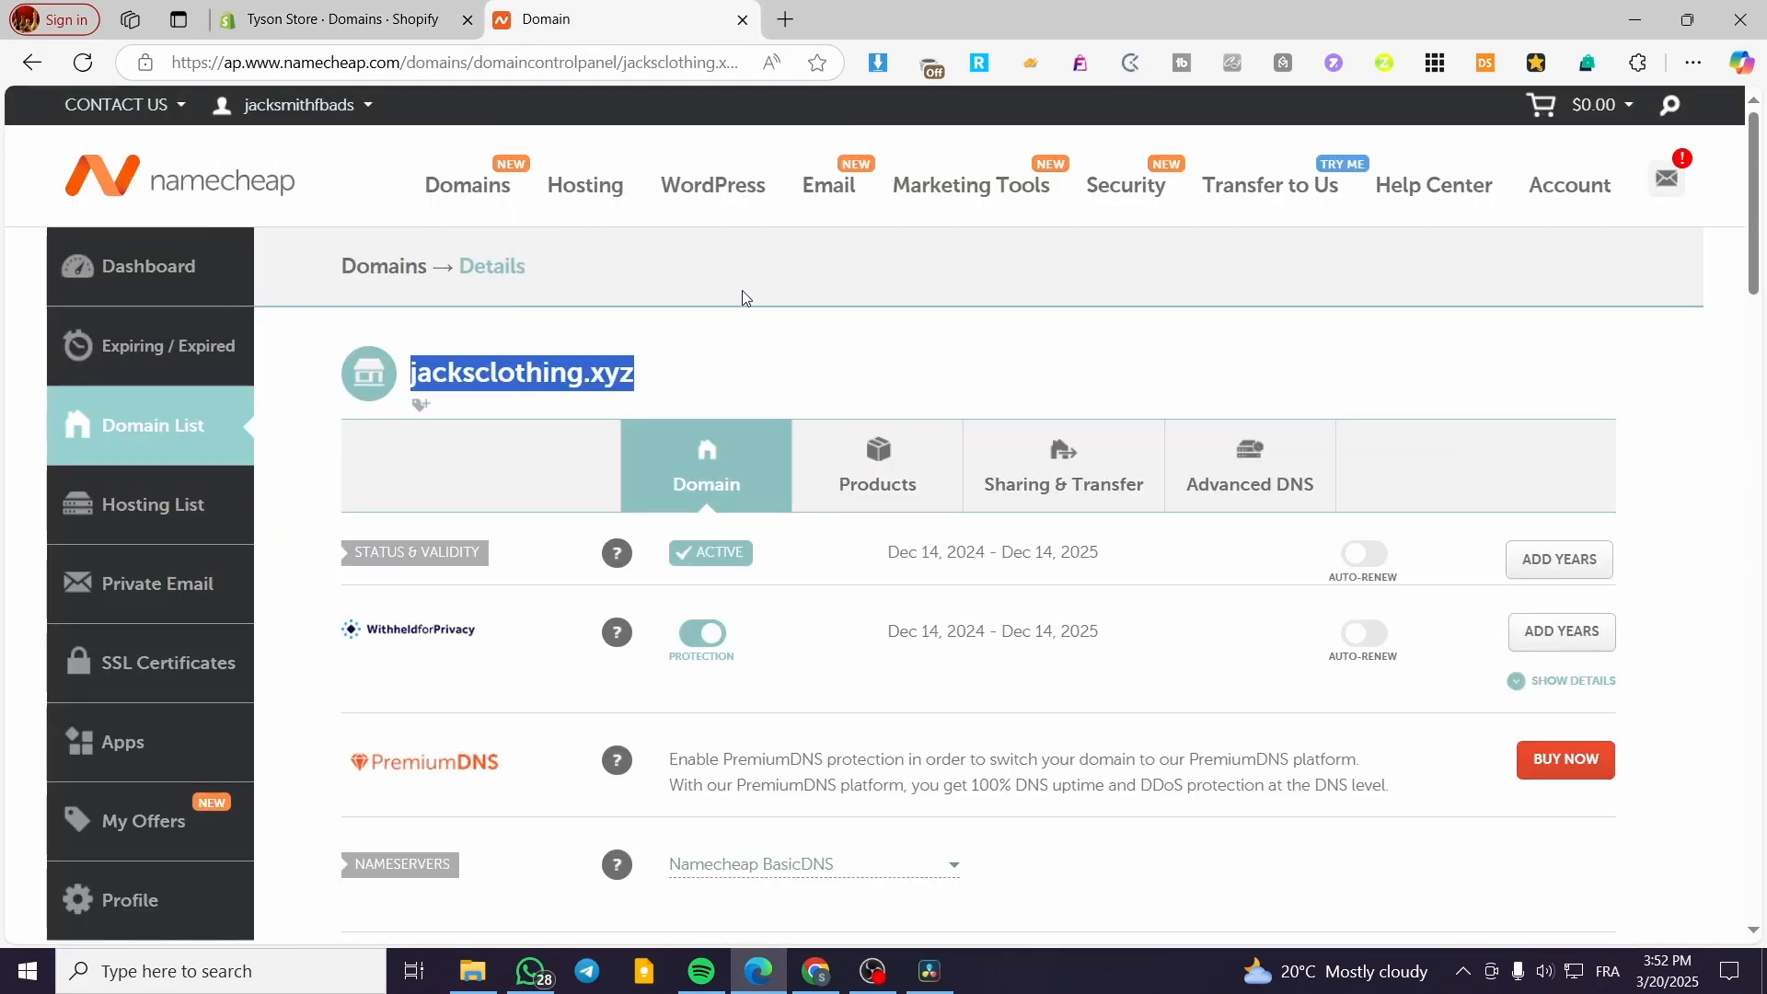
click(1696, 397)
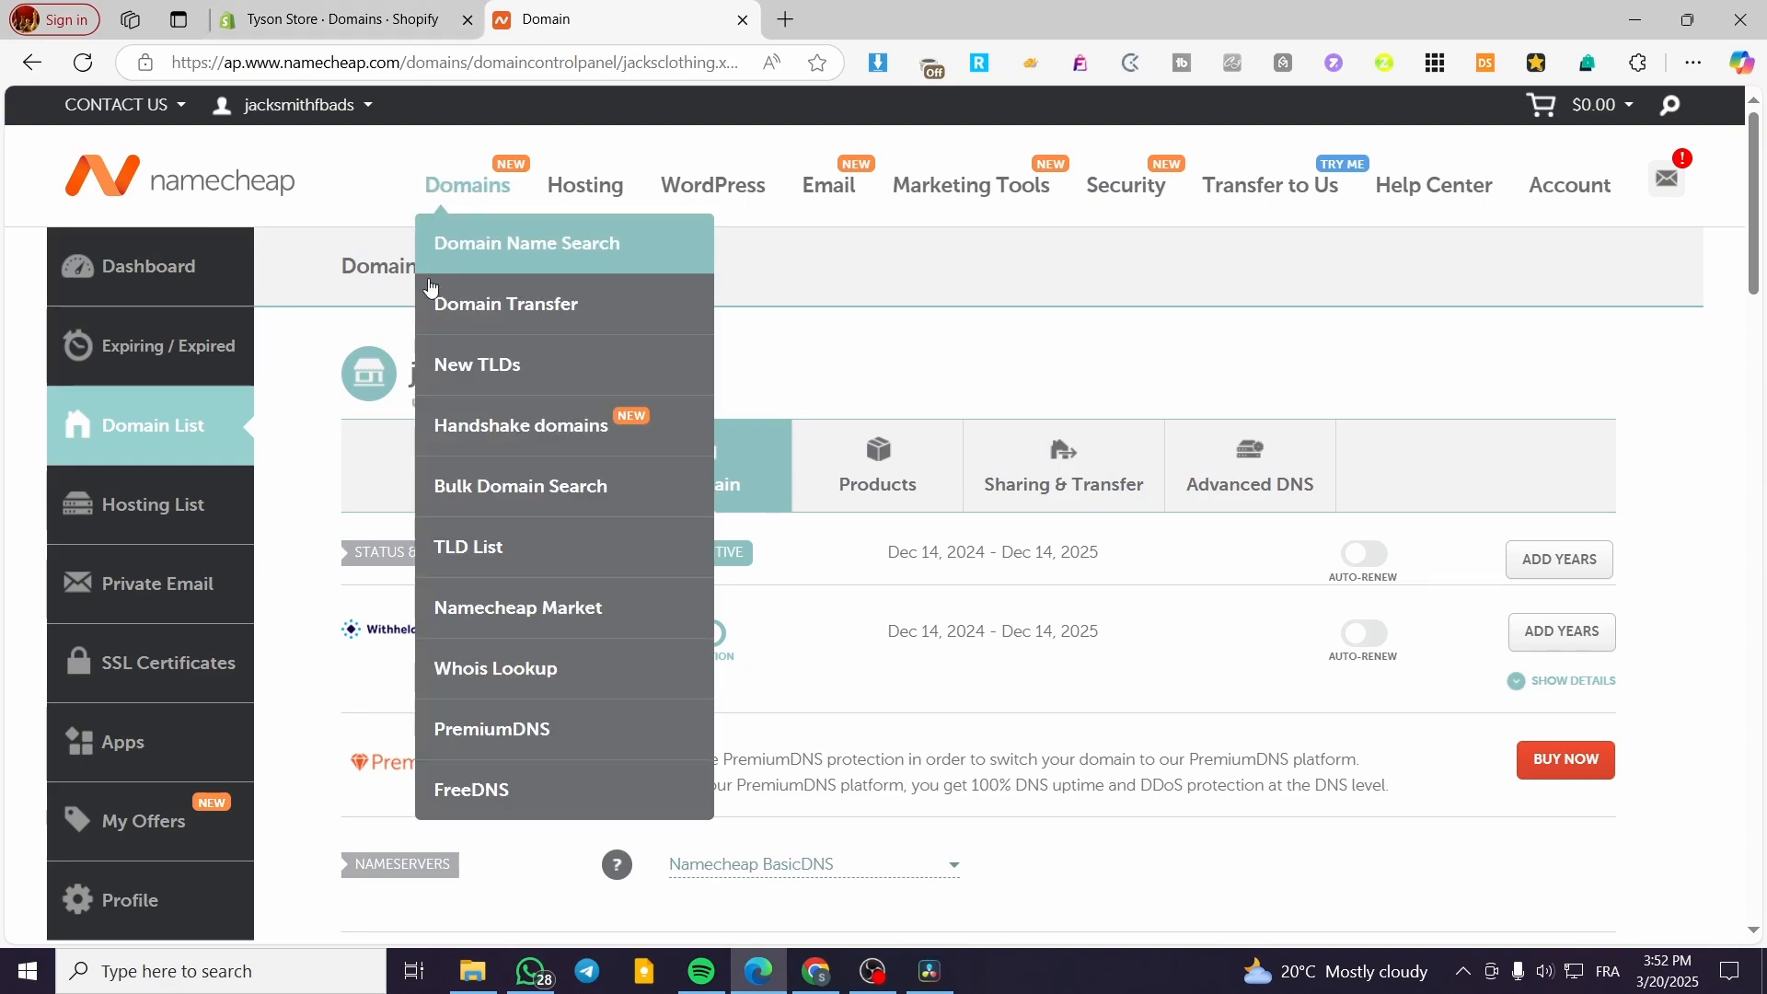
scroll(752, 596, down, 3)
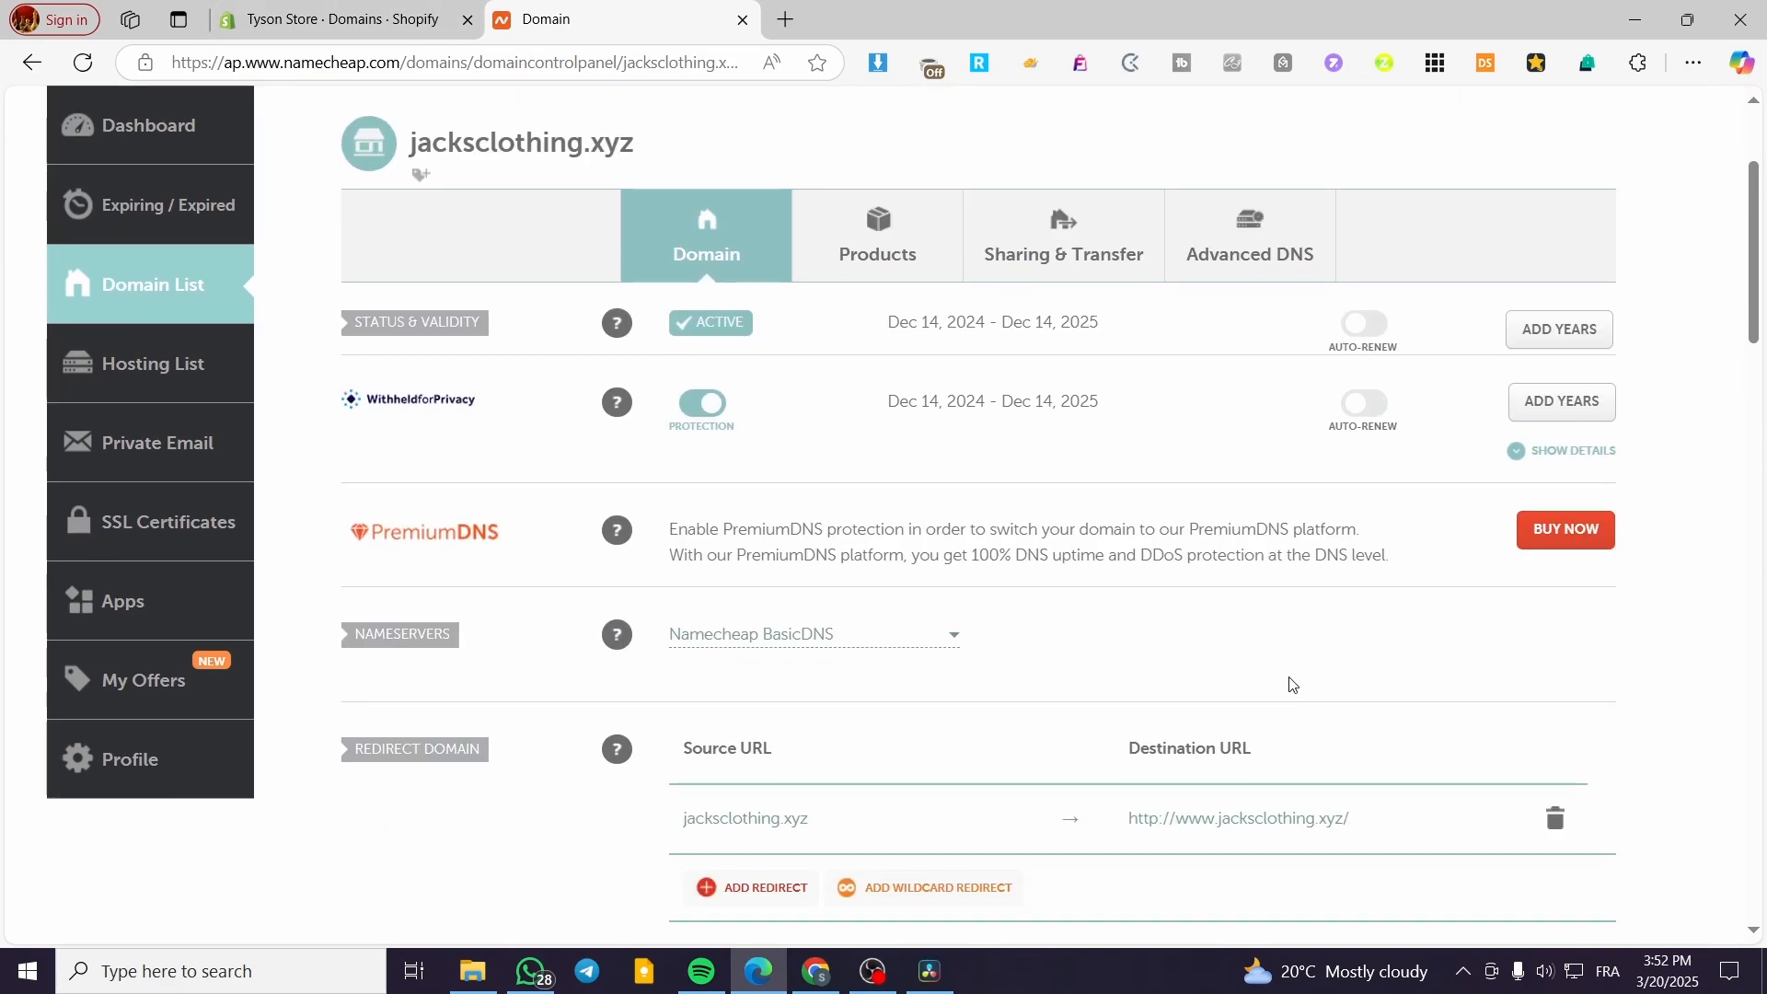
scroll(1285, 679, up, 3)
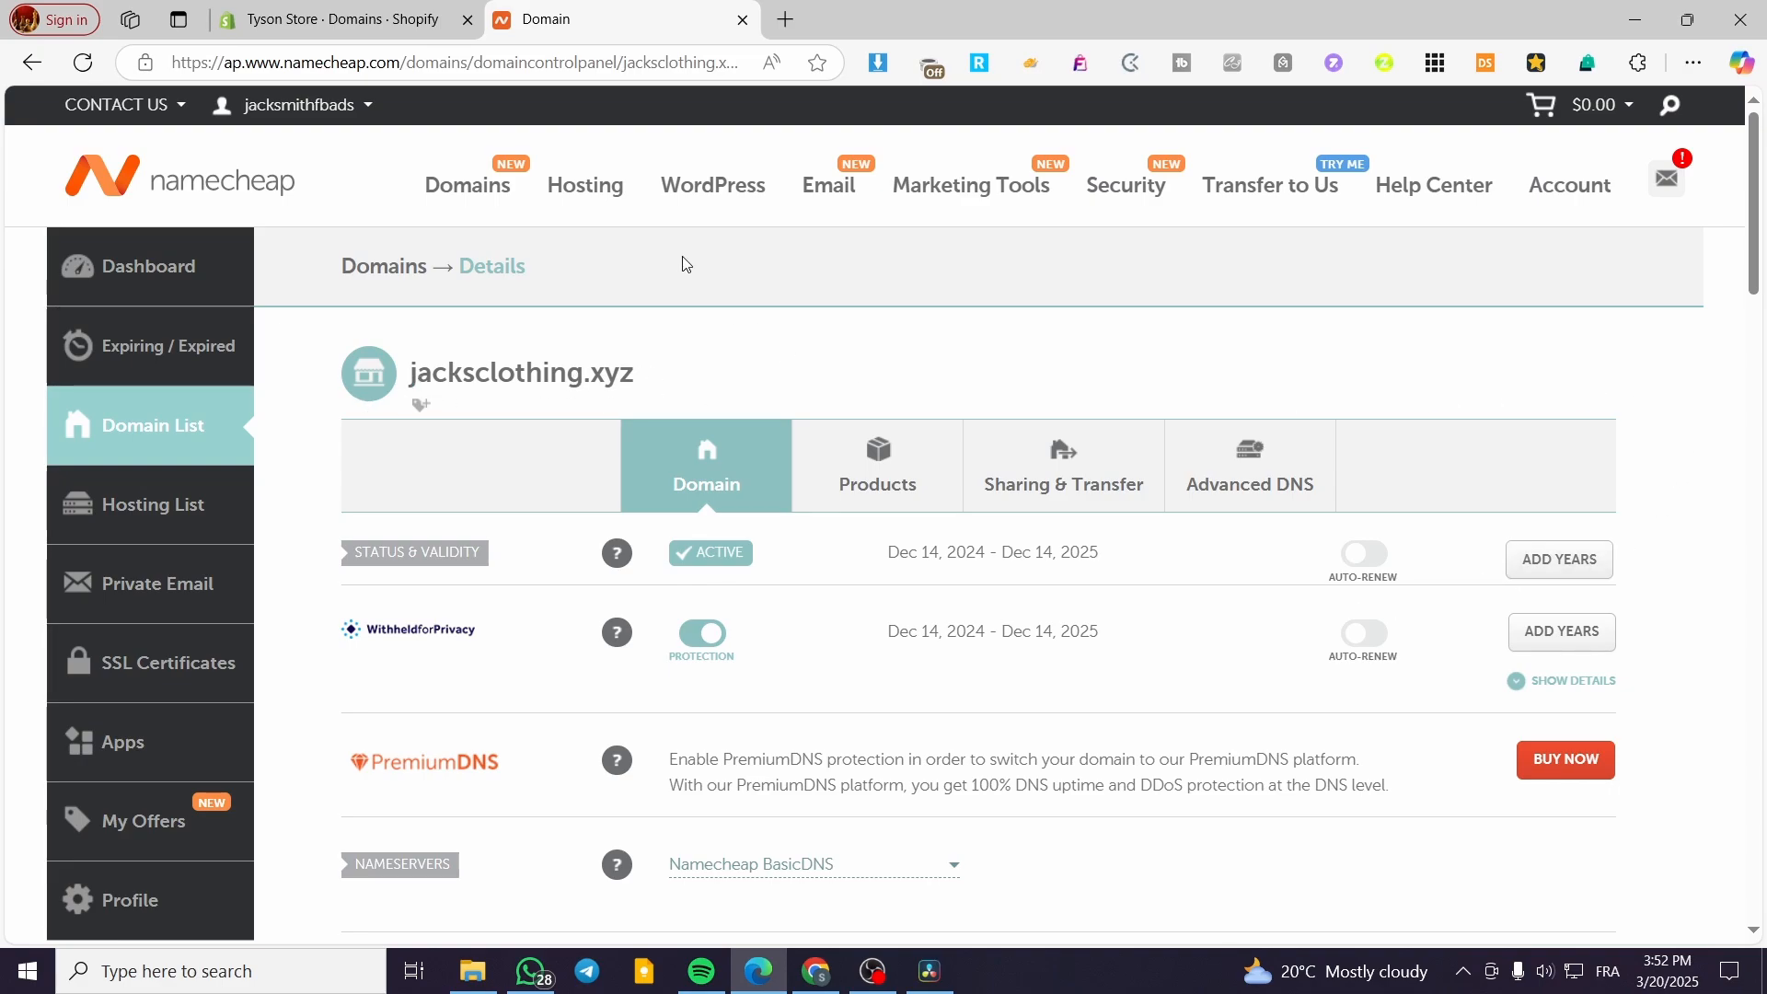
click(301, 11)
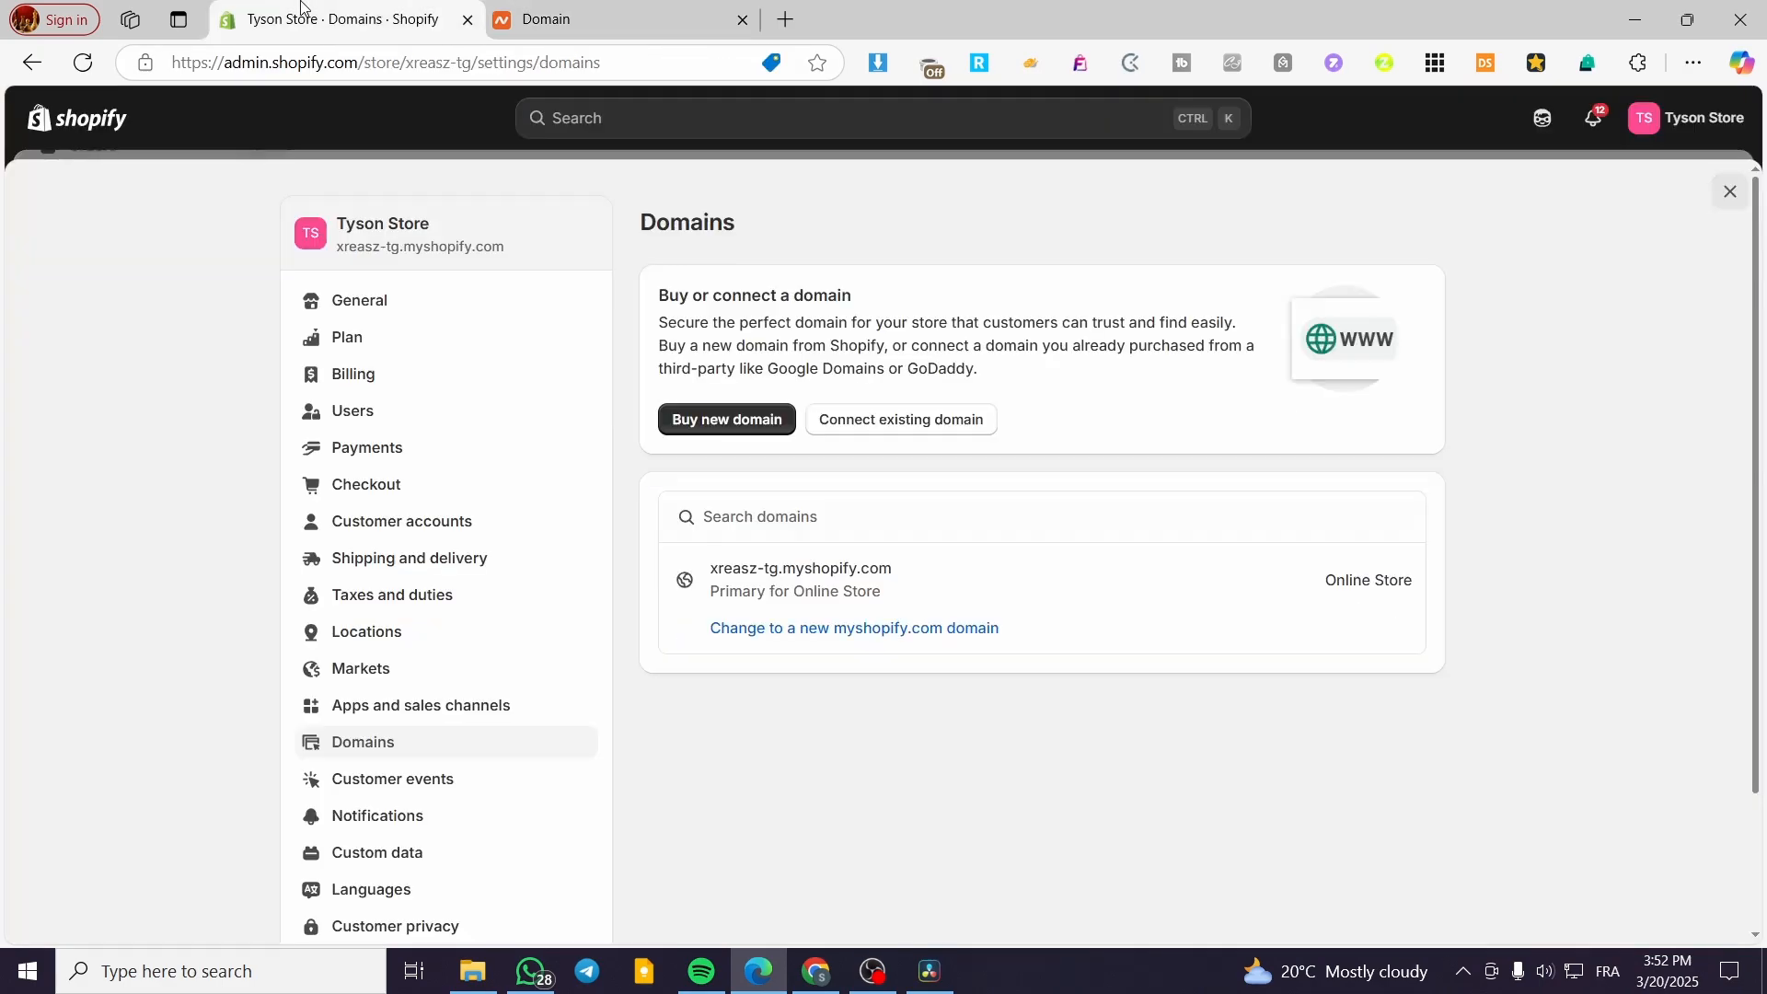
Open the form for connecting an existing domain to the store and dismiss the autofill suggestions on its domain field.
click(892, 422)
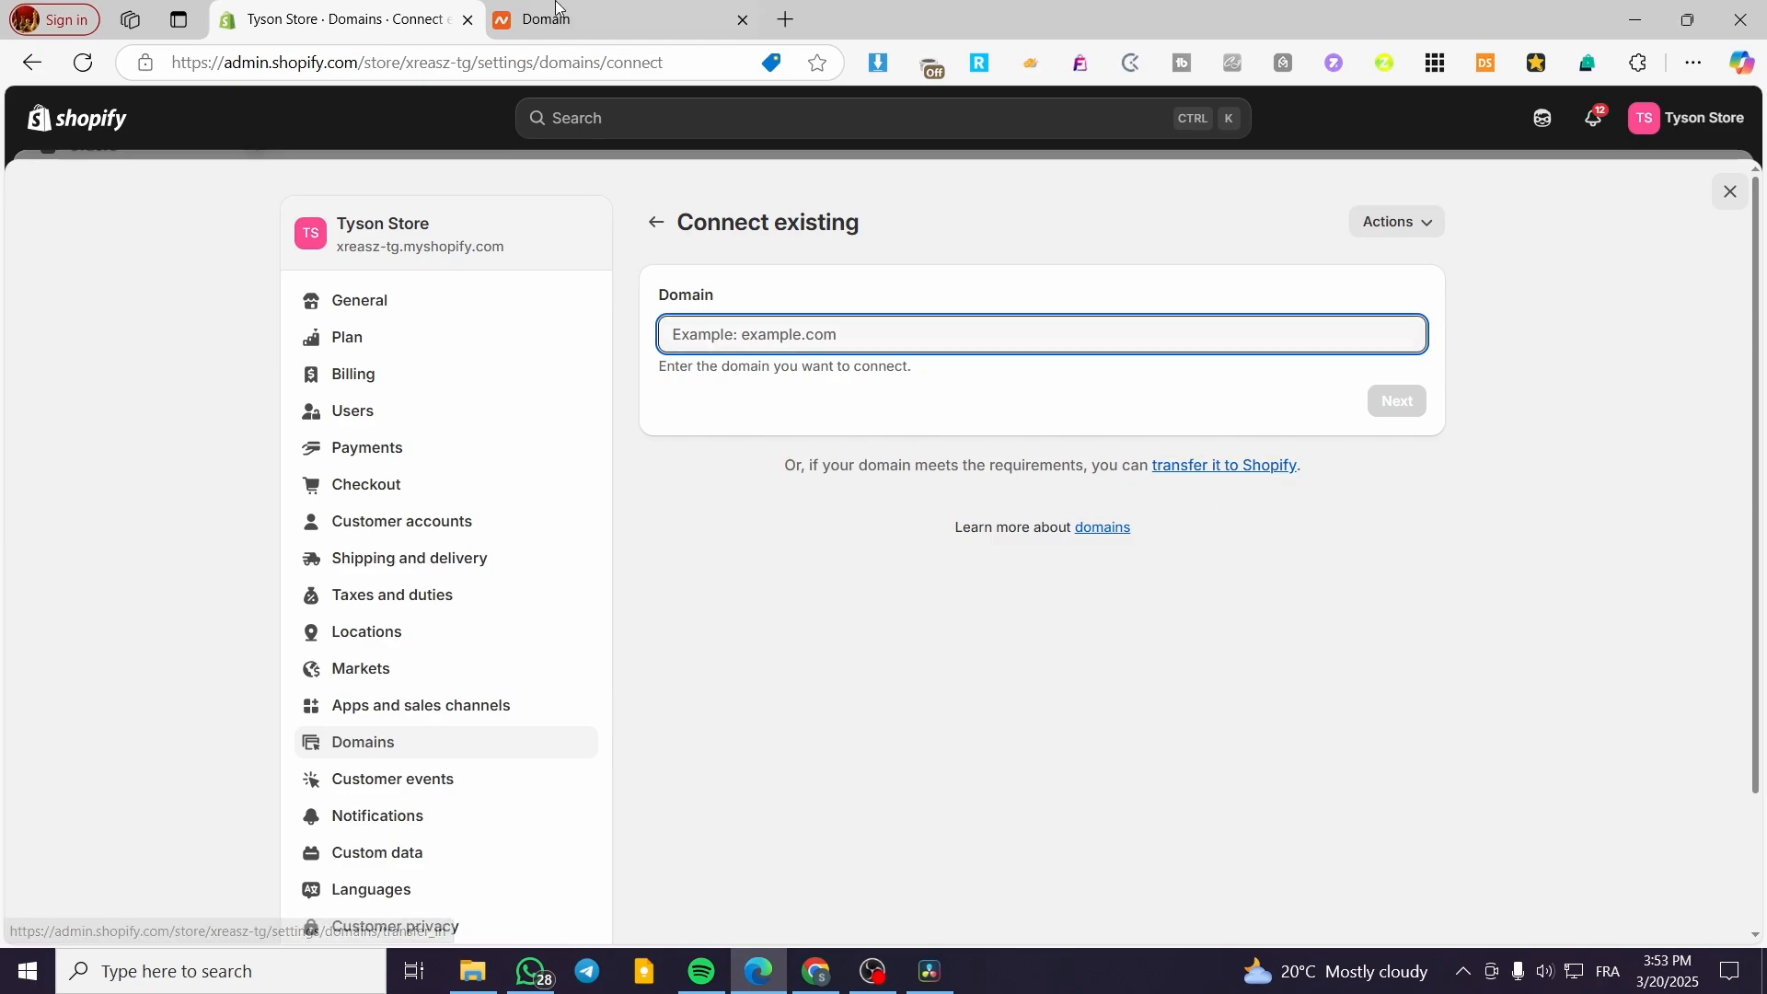
click(582, 18)
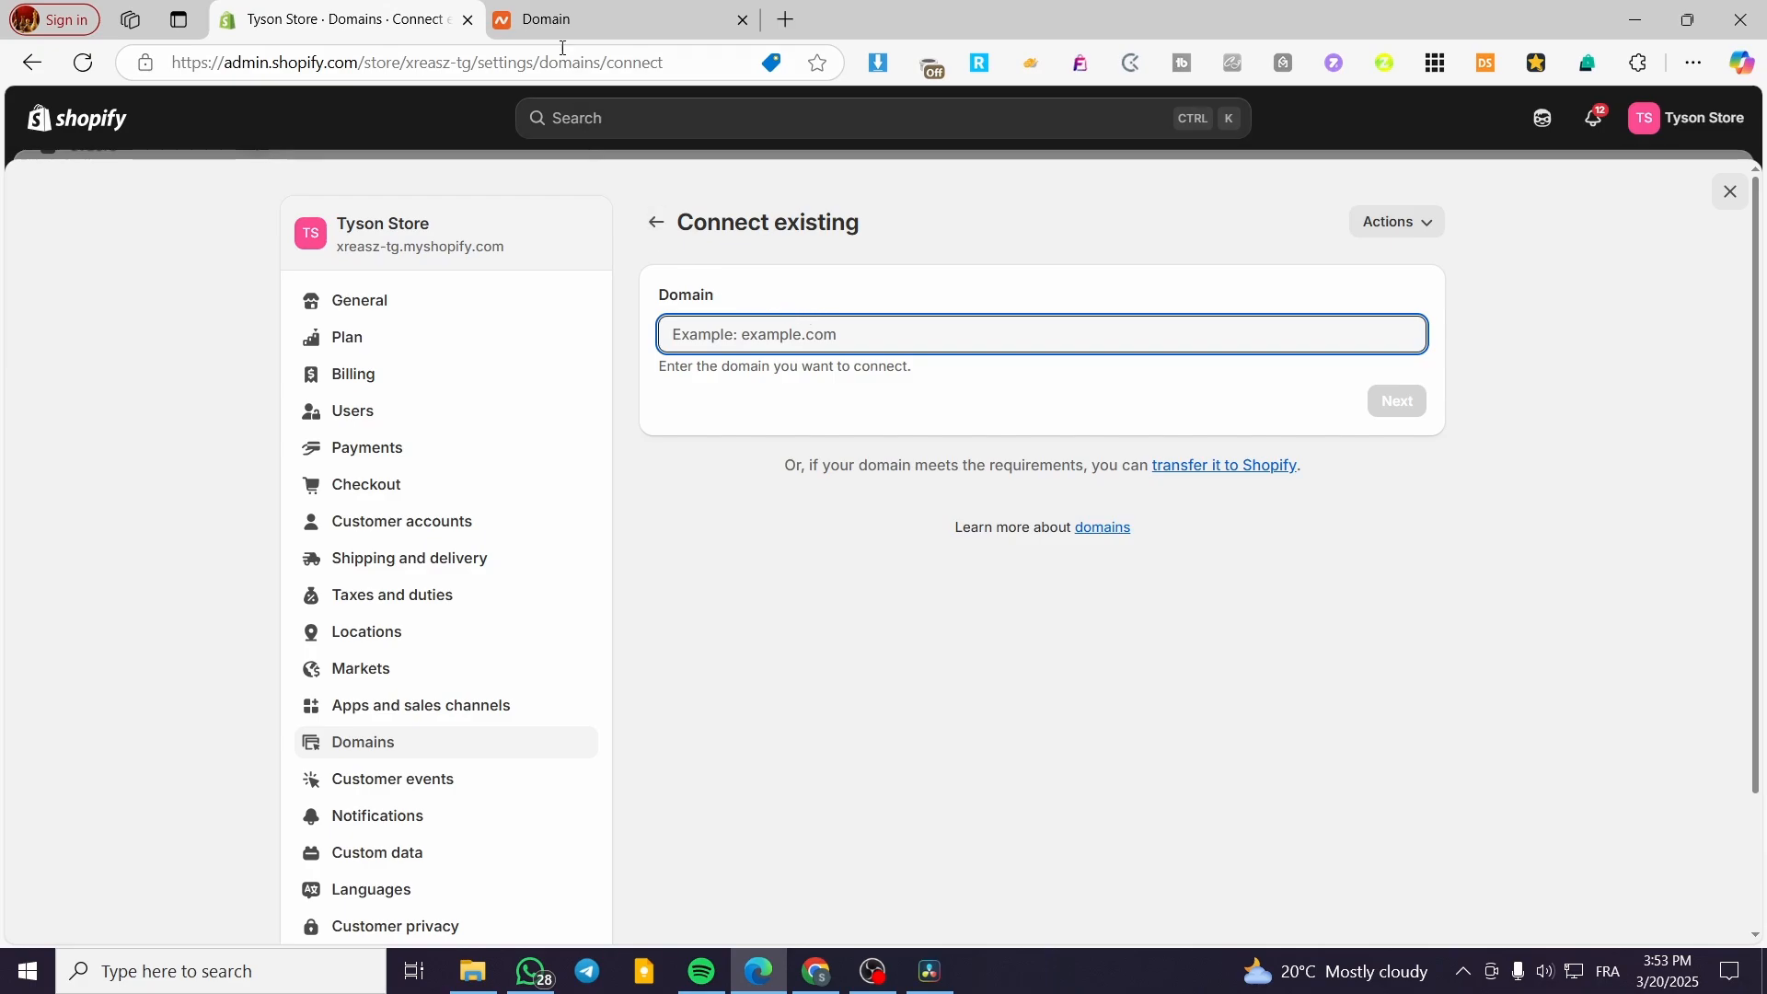
click(552, 18)
click(350, 7)
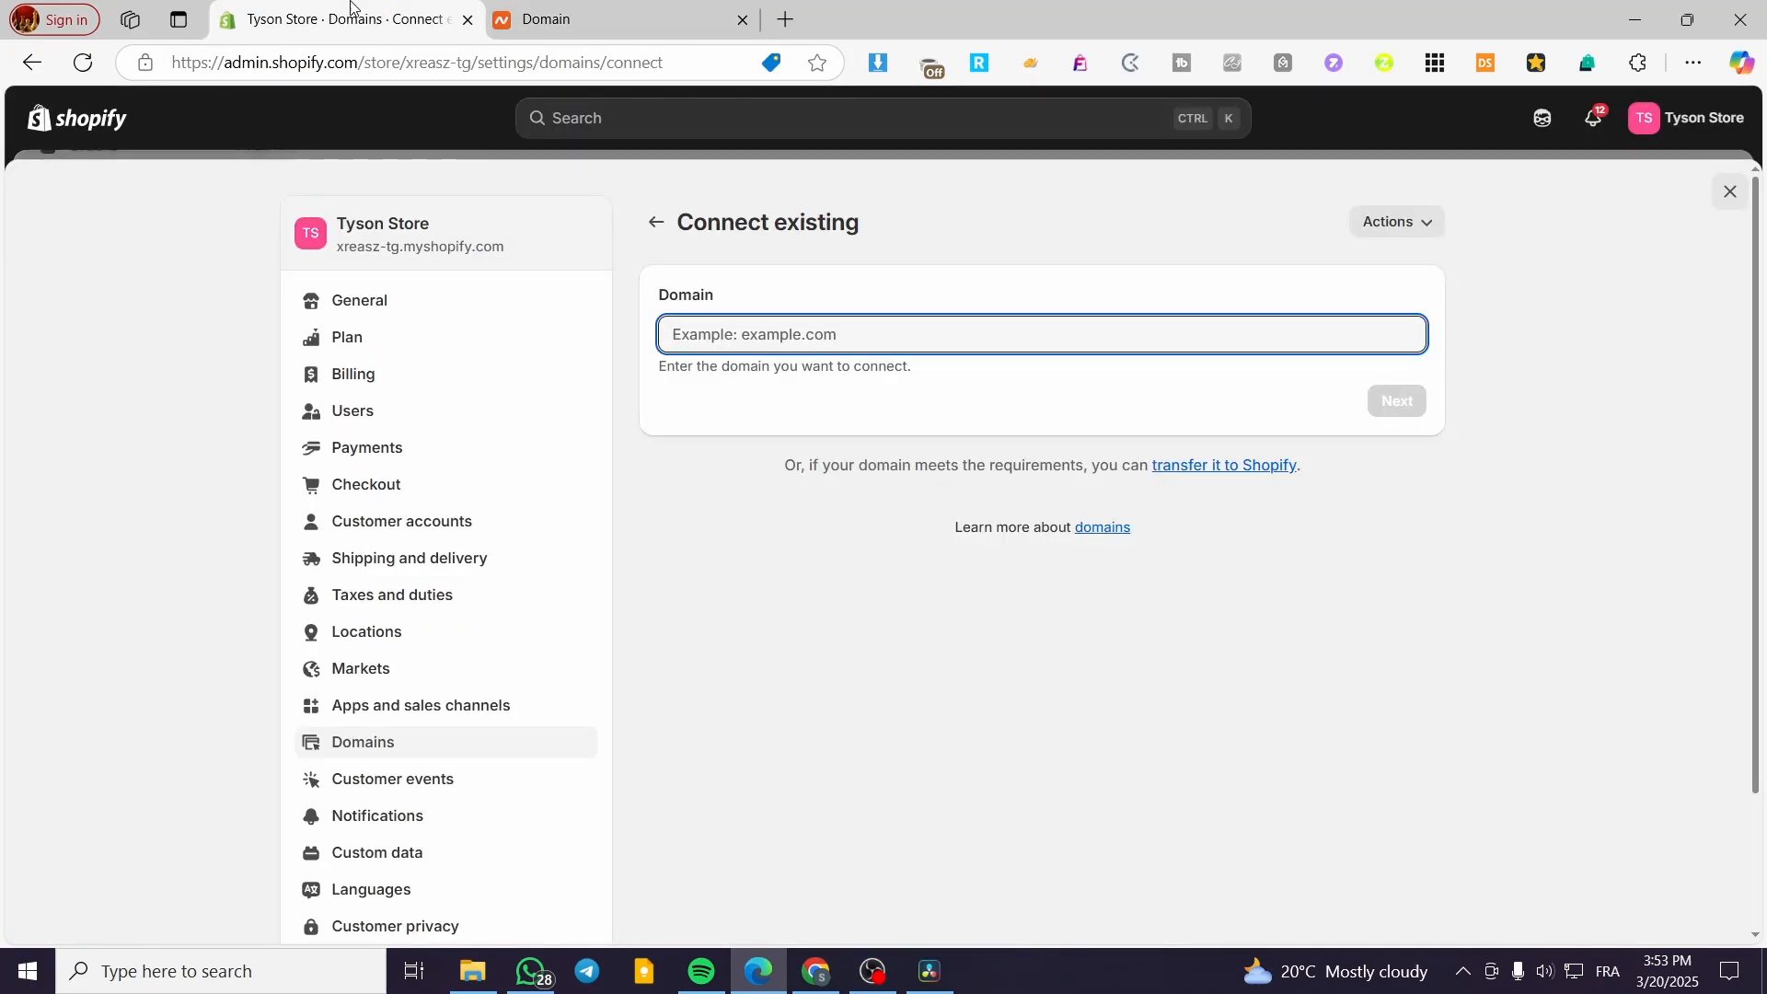
click(570, 22)
click(369, 7)
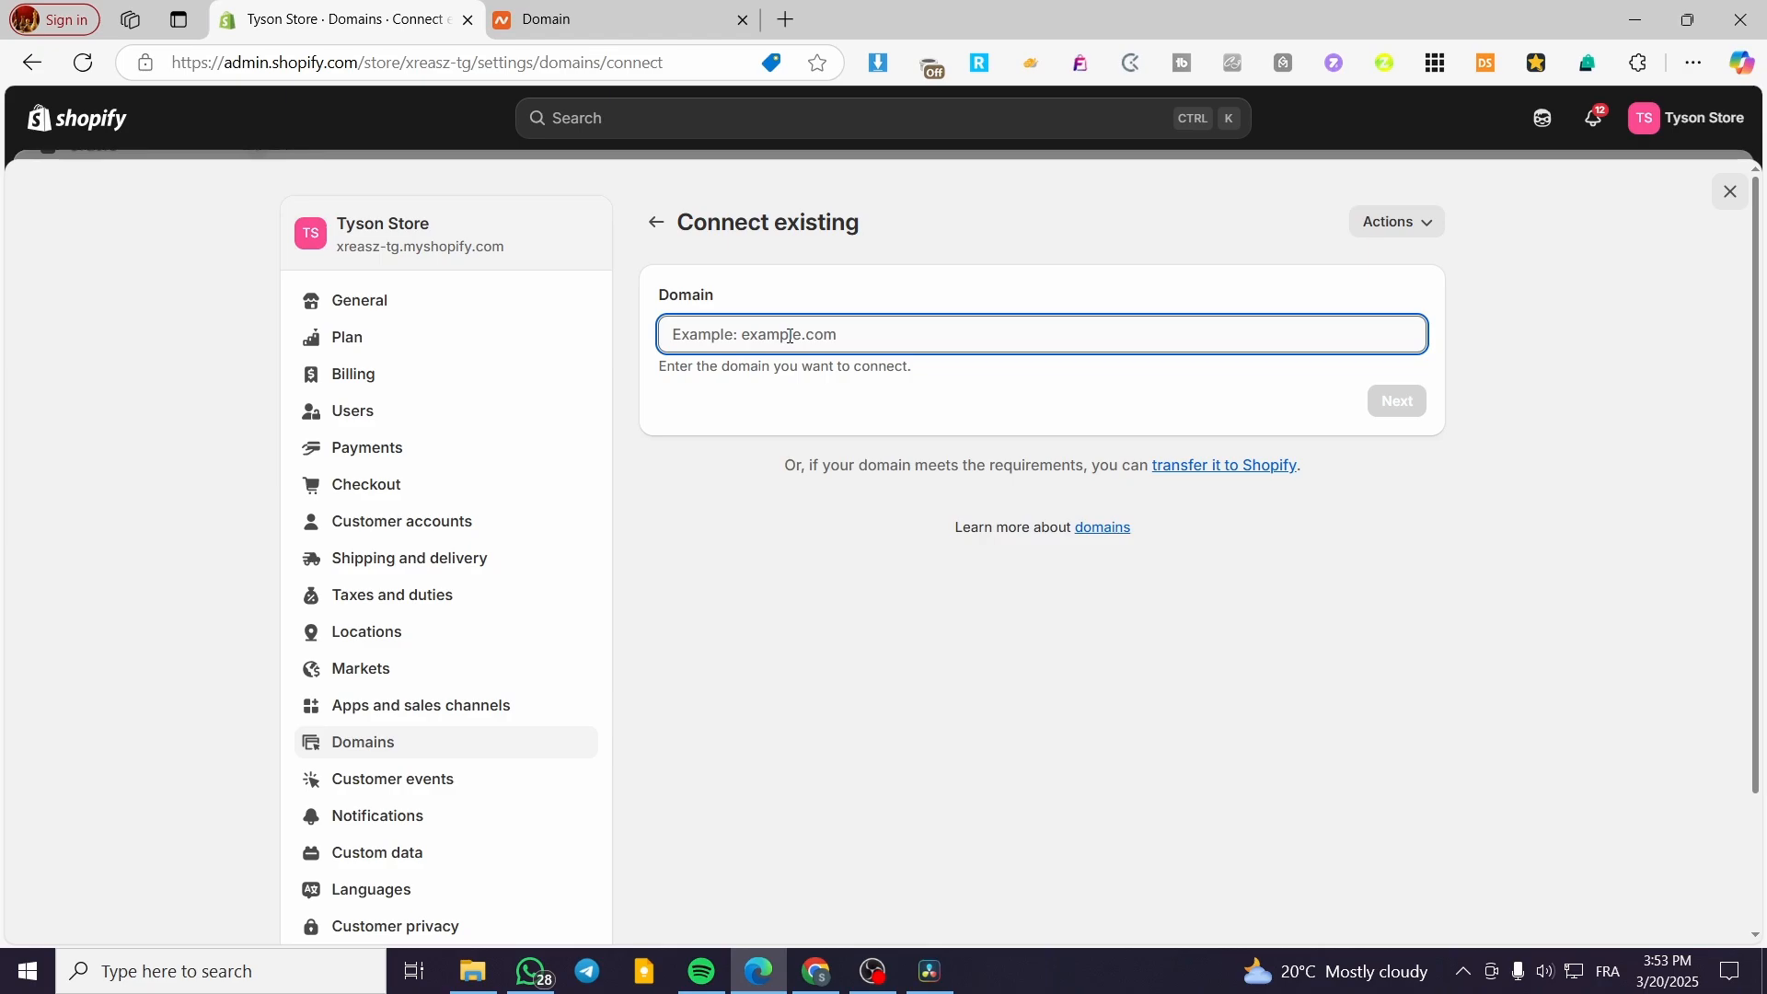
click(746, 339)
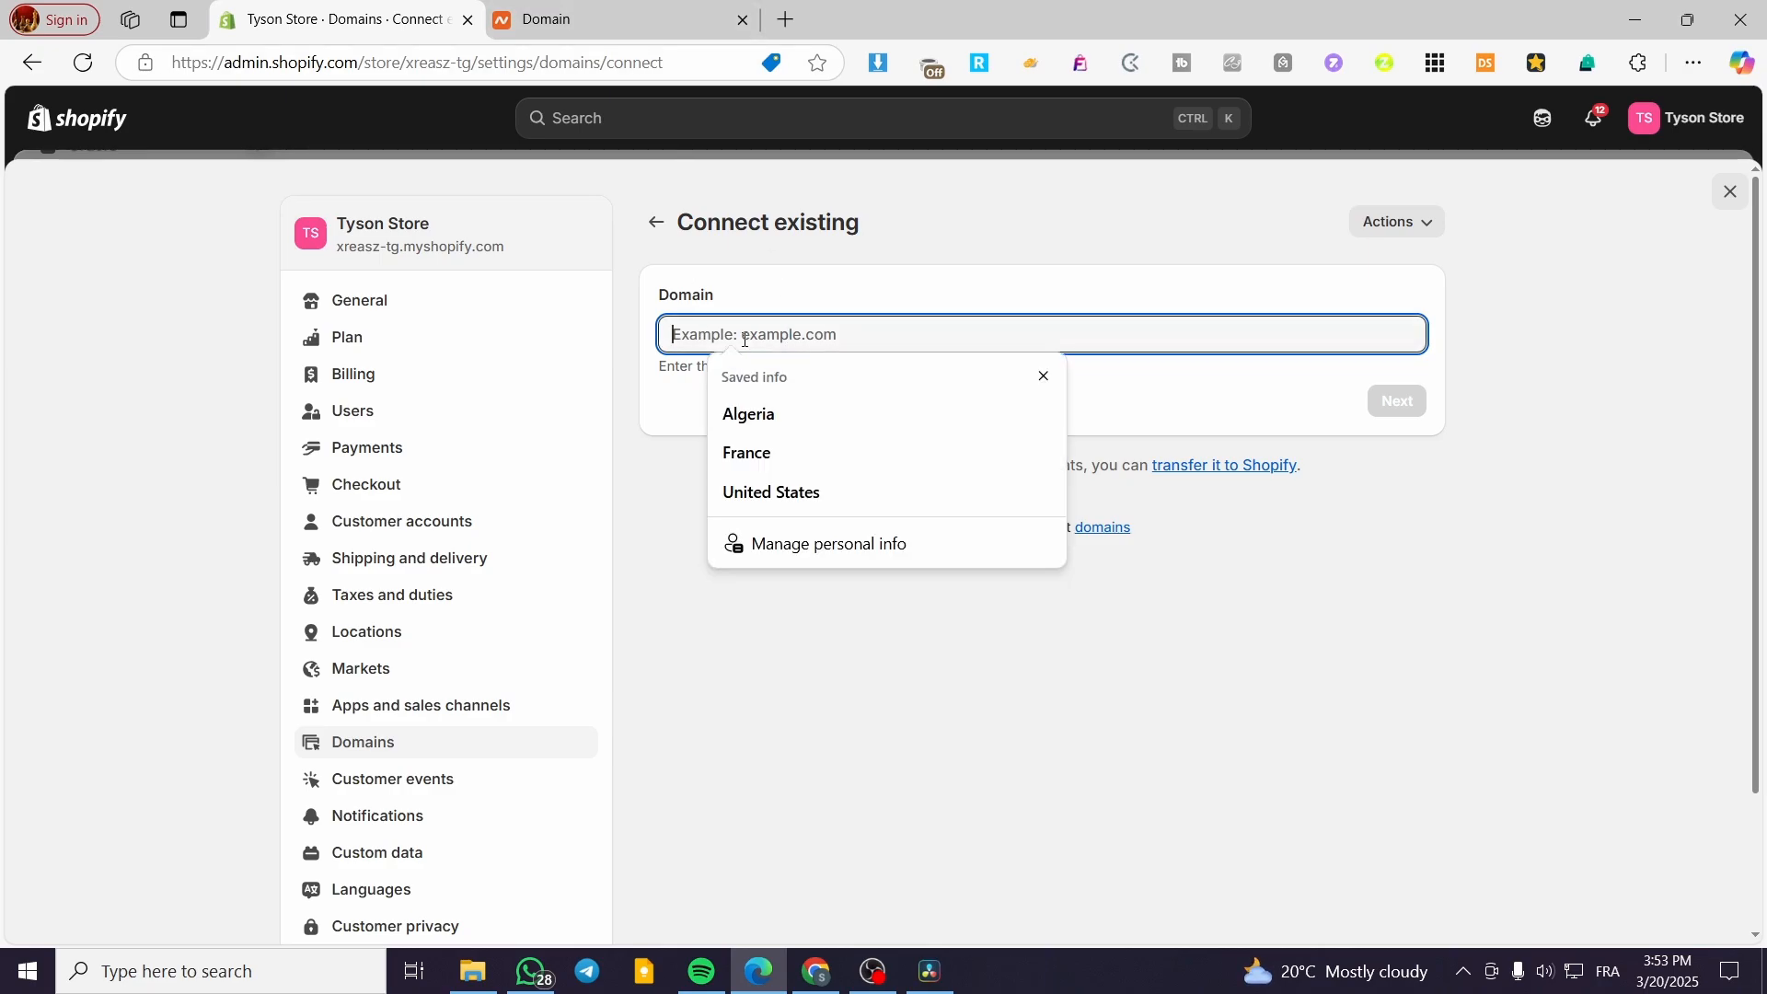
click(1048, 377)
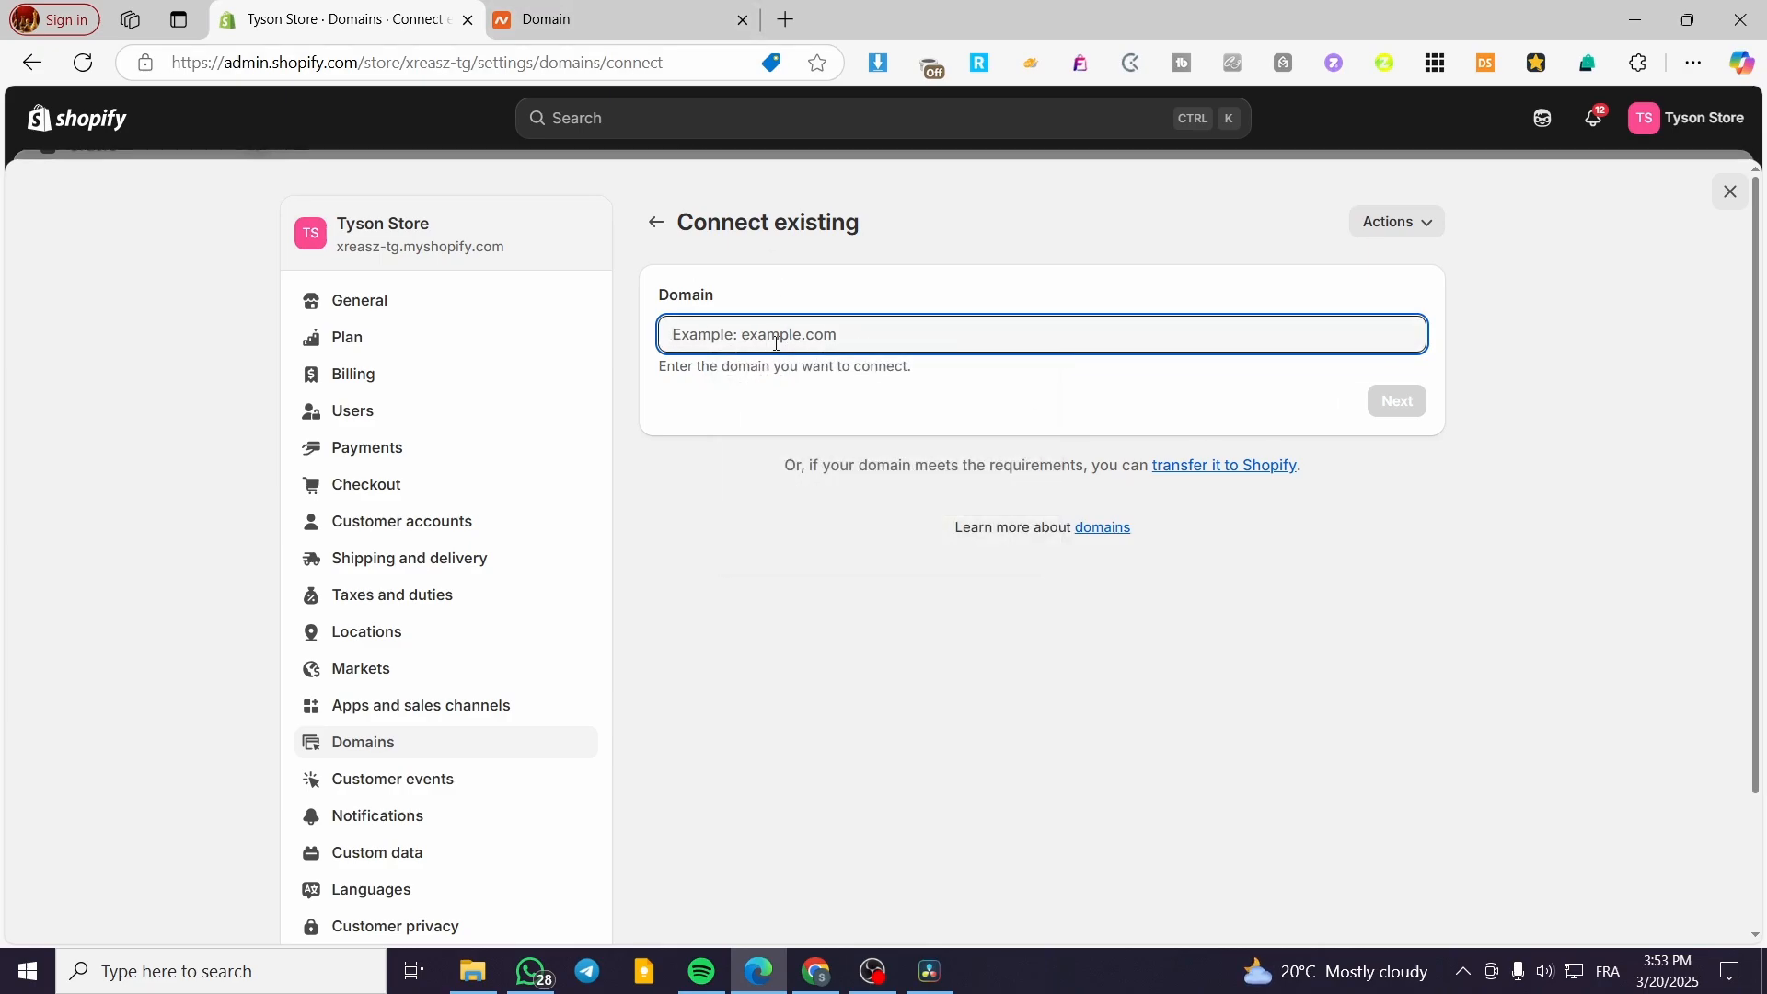
Copy jacksclothing.xyz from the Namecheap details page and submit it as the existing domain to connect in Shopify.
click(599, 37)
drag(649, 377, 373, 377)
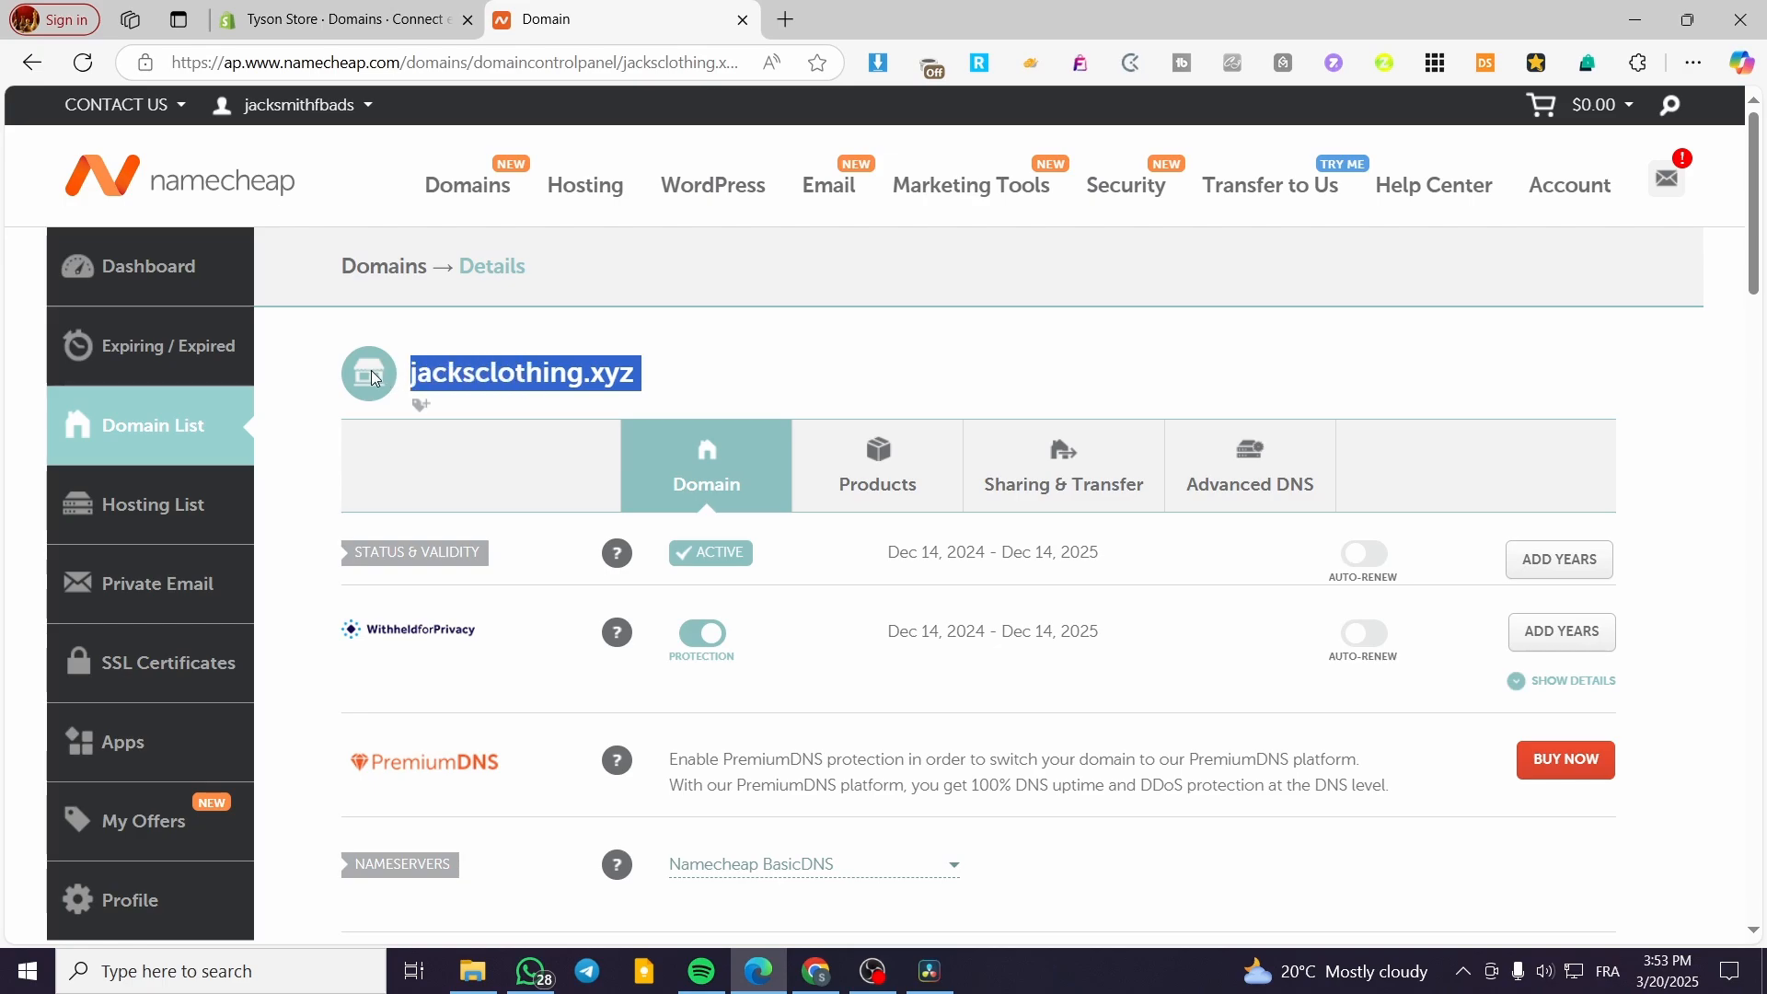
key(ctrl+c)
click(341, 18)
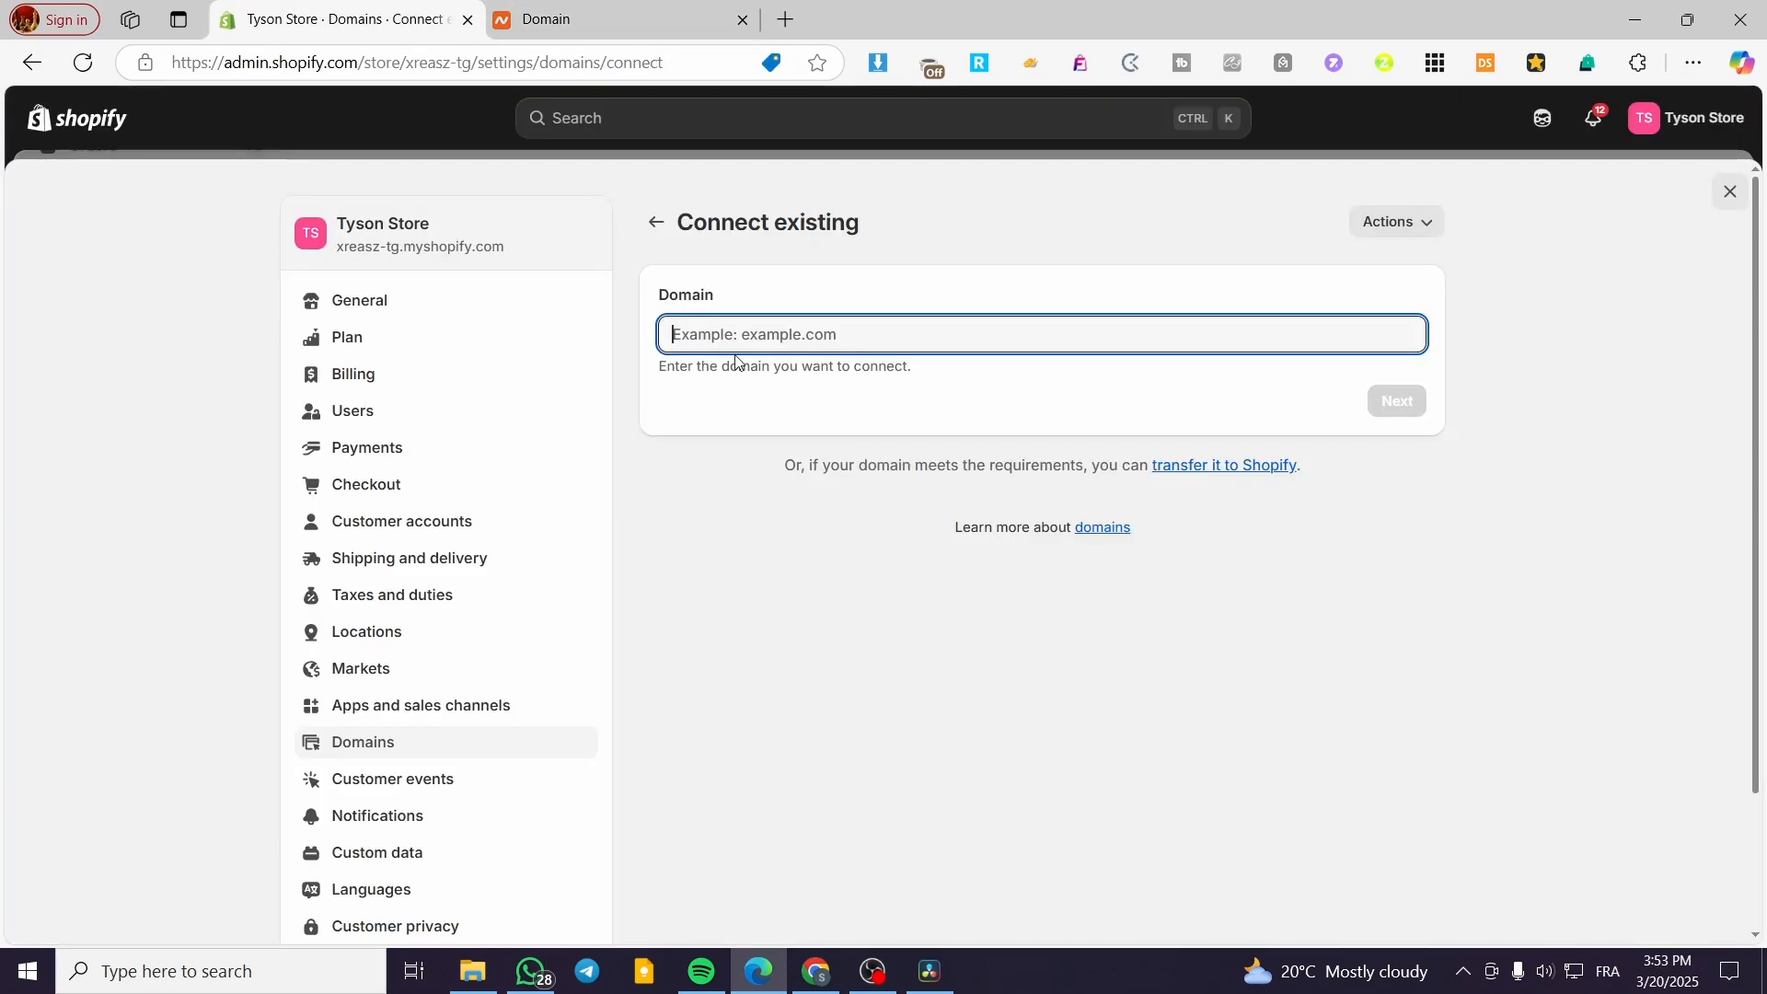
click(755, 334)
key(ctrl+v)
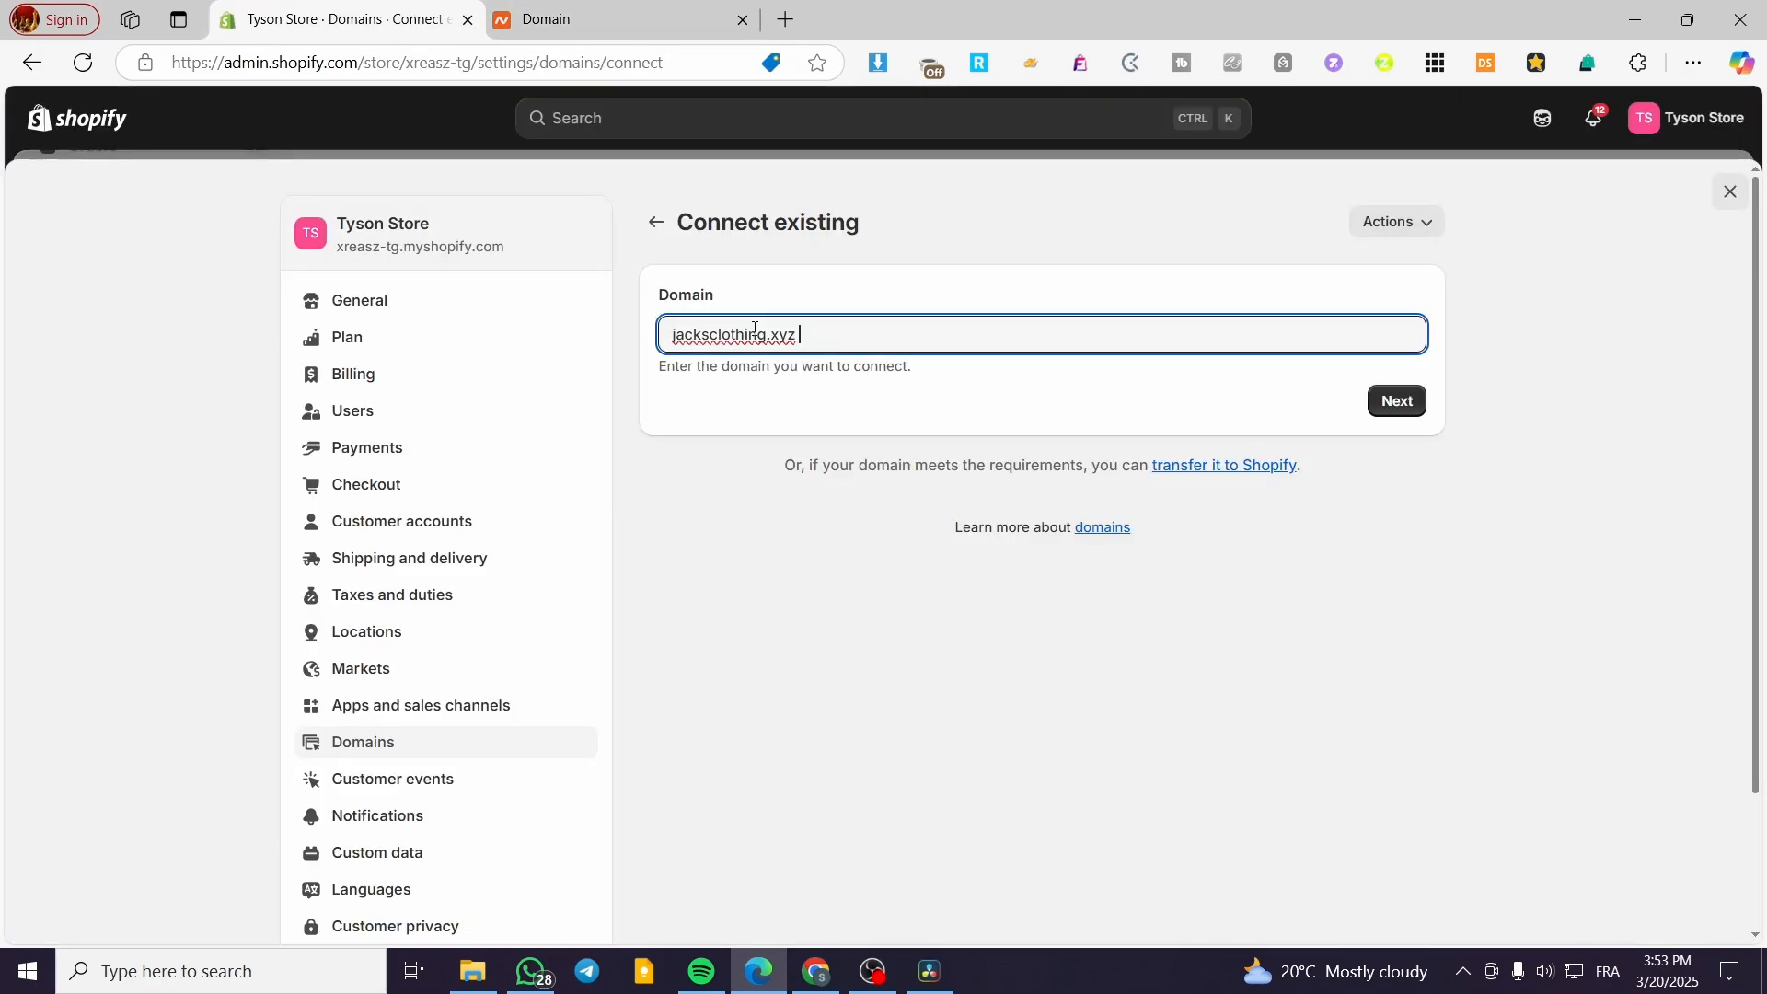
click(1399, 403)
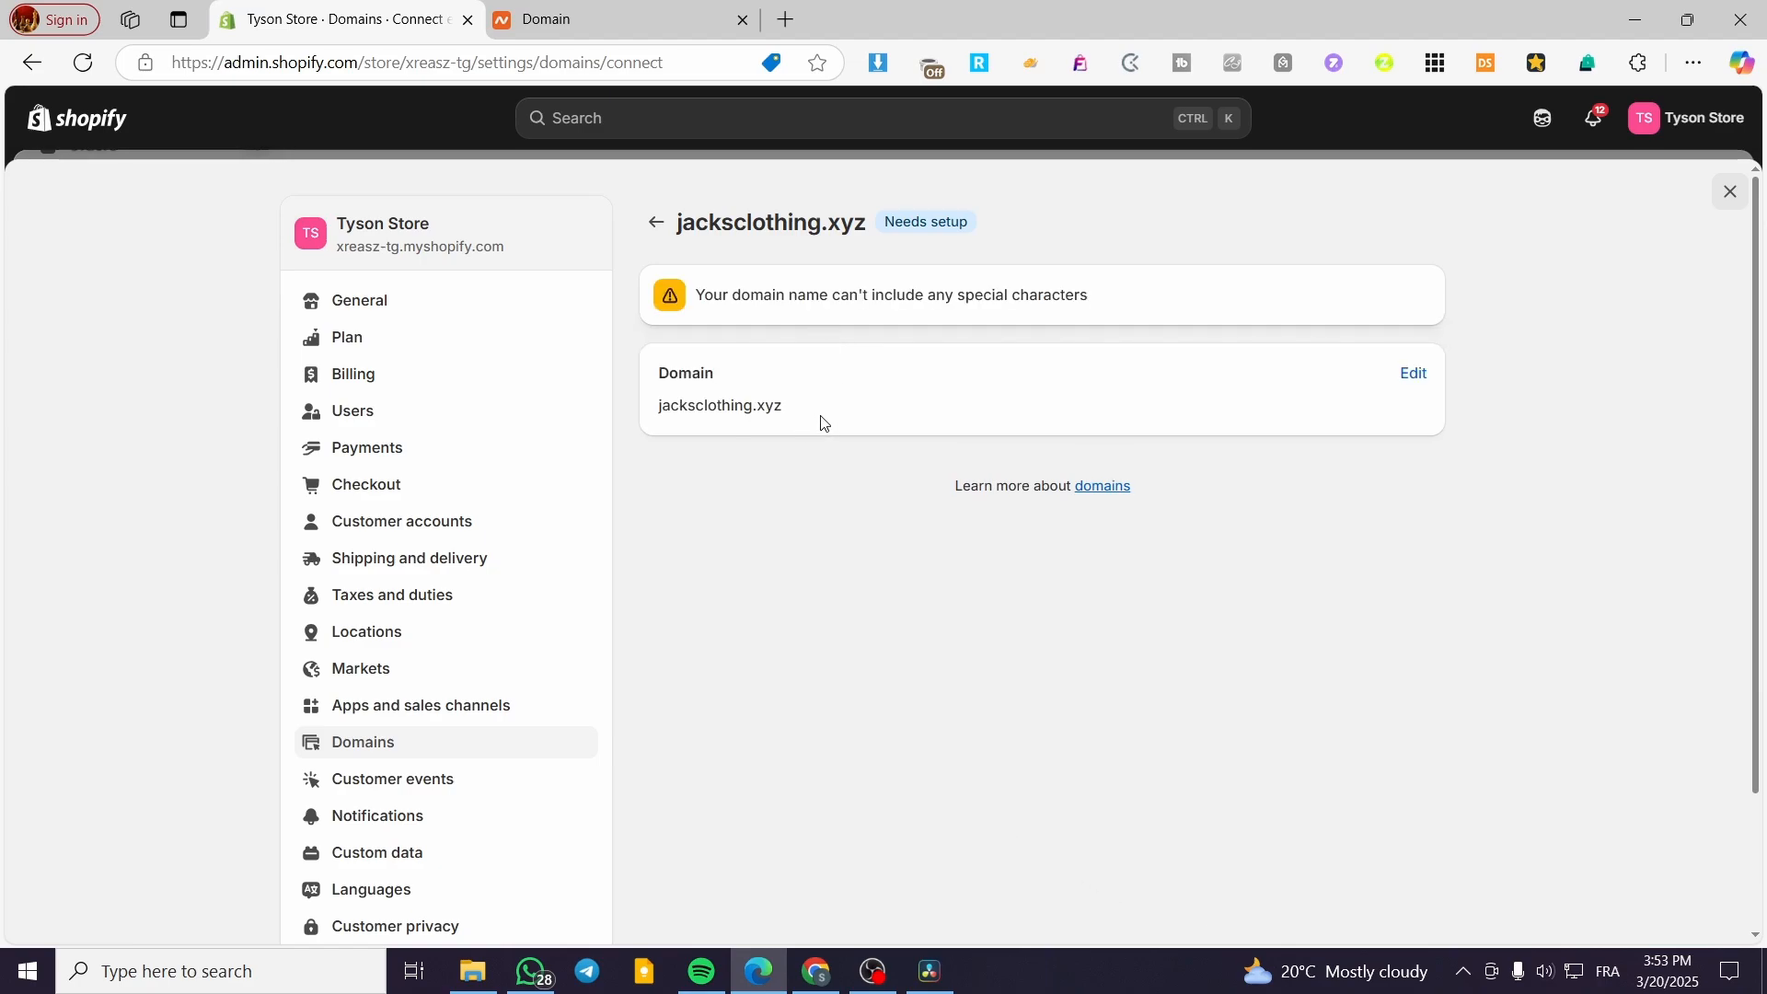
Edit the submitted domain to remove its trailing extra character and resubmit jacksclothing.xyz for connection.
click(1411, 373)
key(BackSpace)
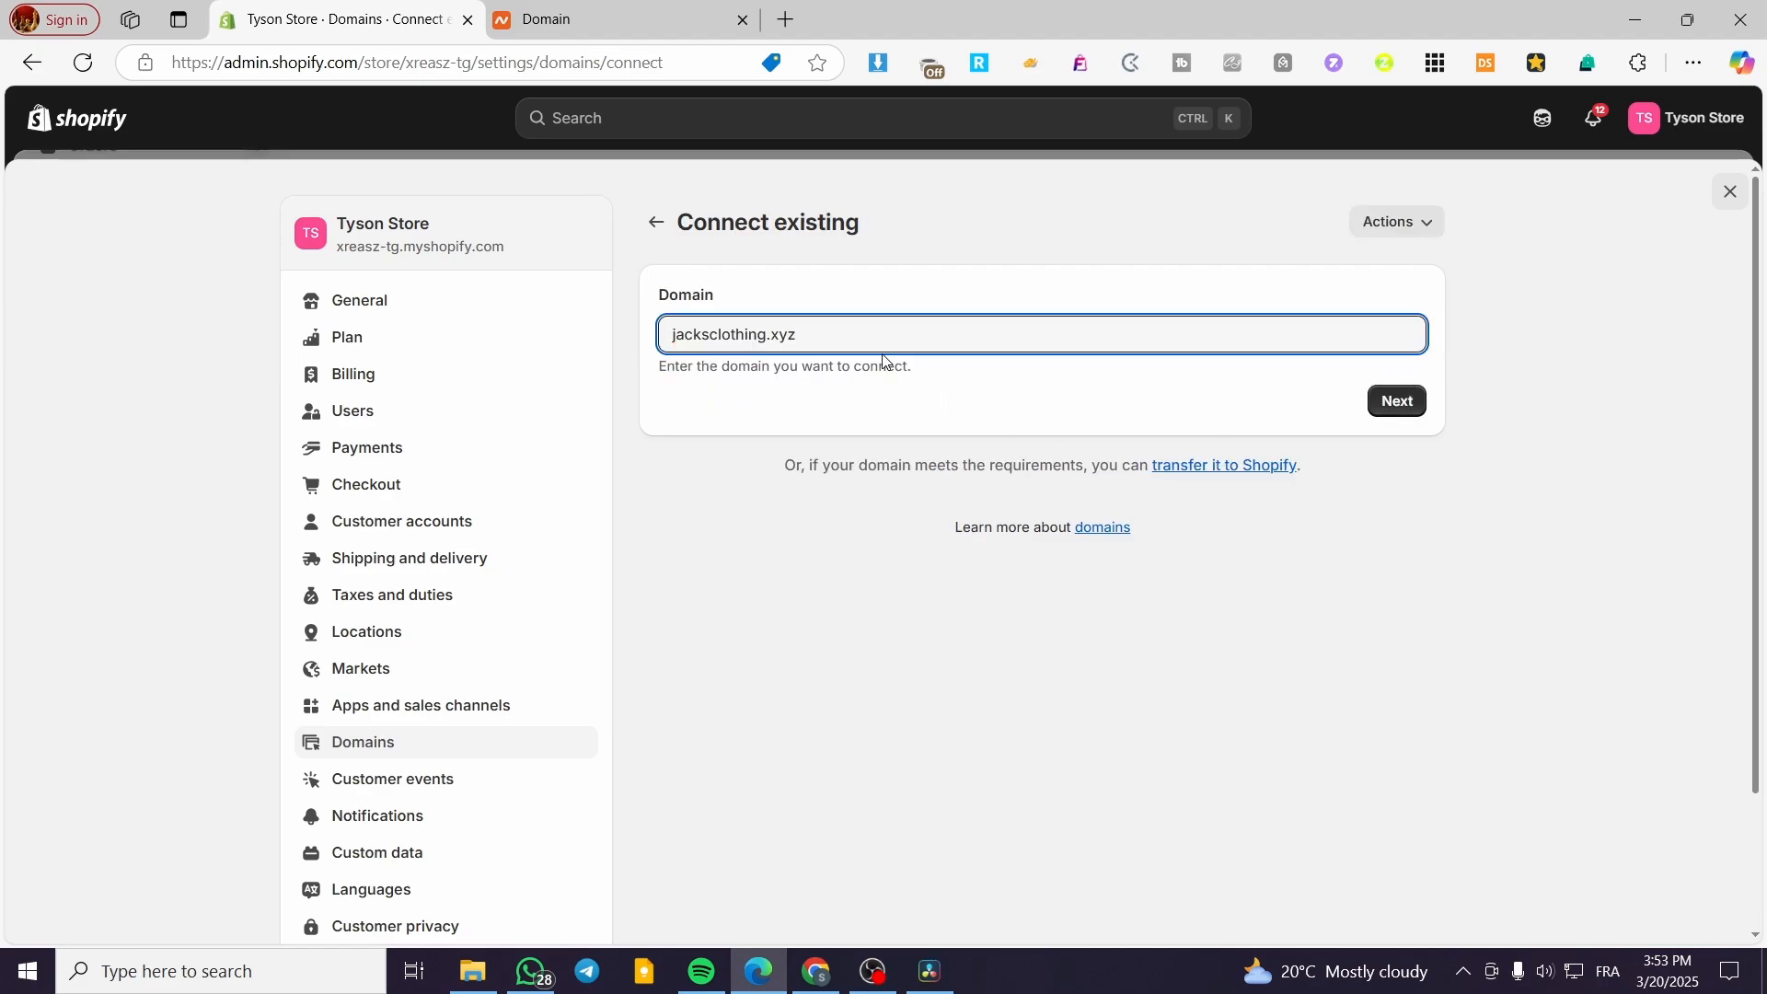
key(Return)
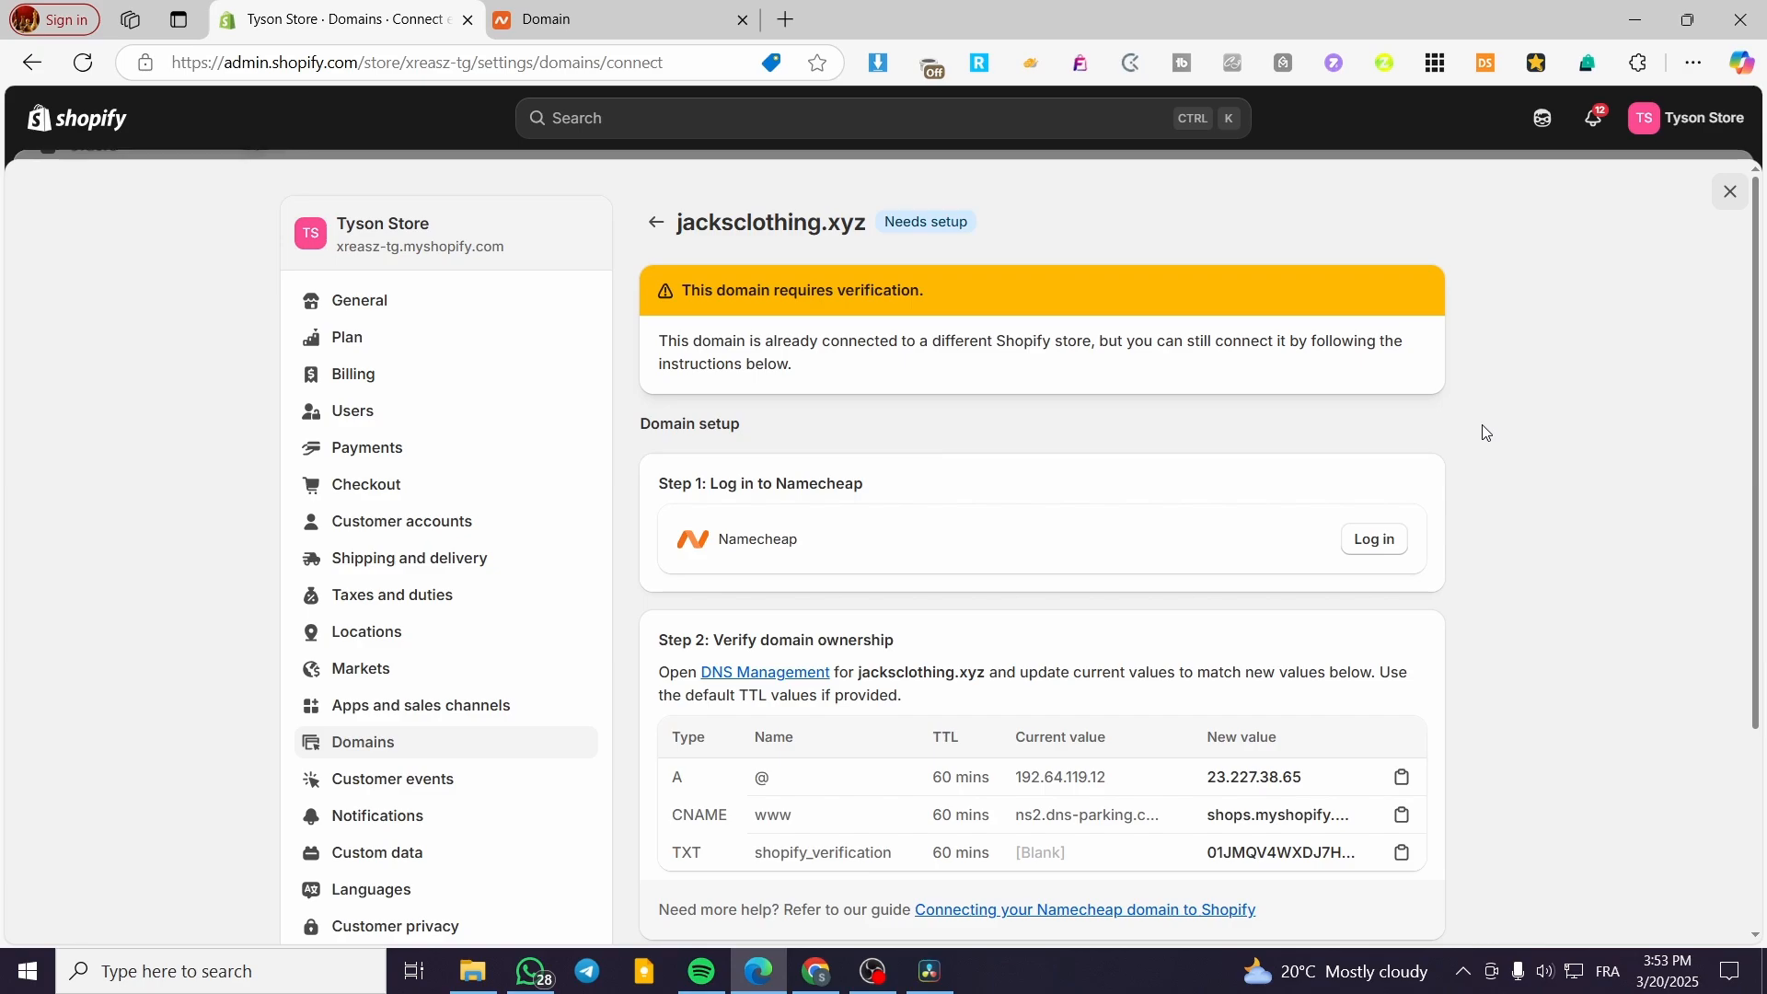
Review the domain setup instructions for jacksclothing.xyz, covering the Namecheap login and domain ownership verification.
scroll(1483, 465, down, 1)
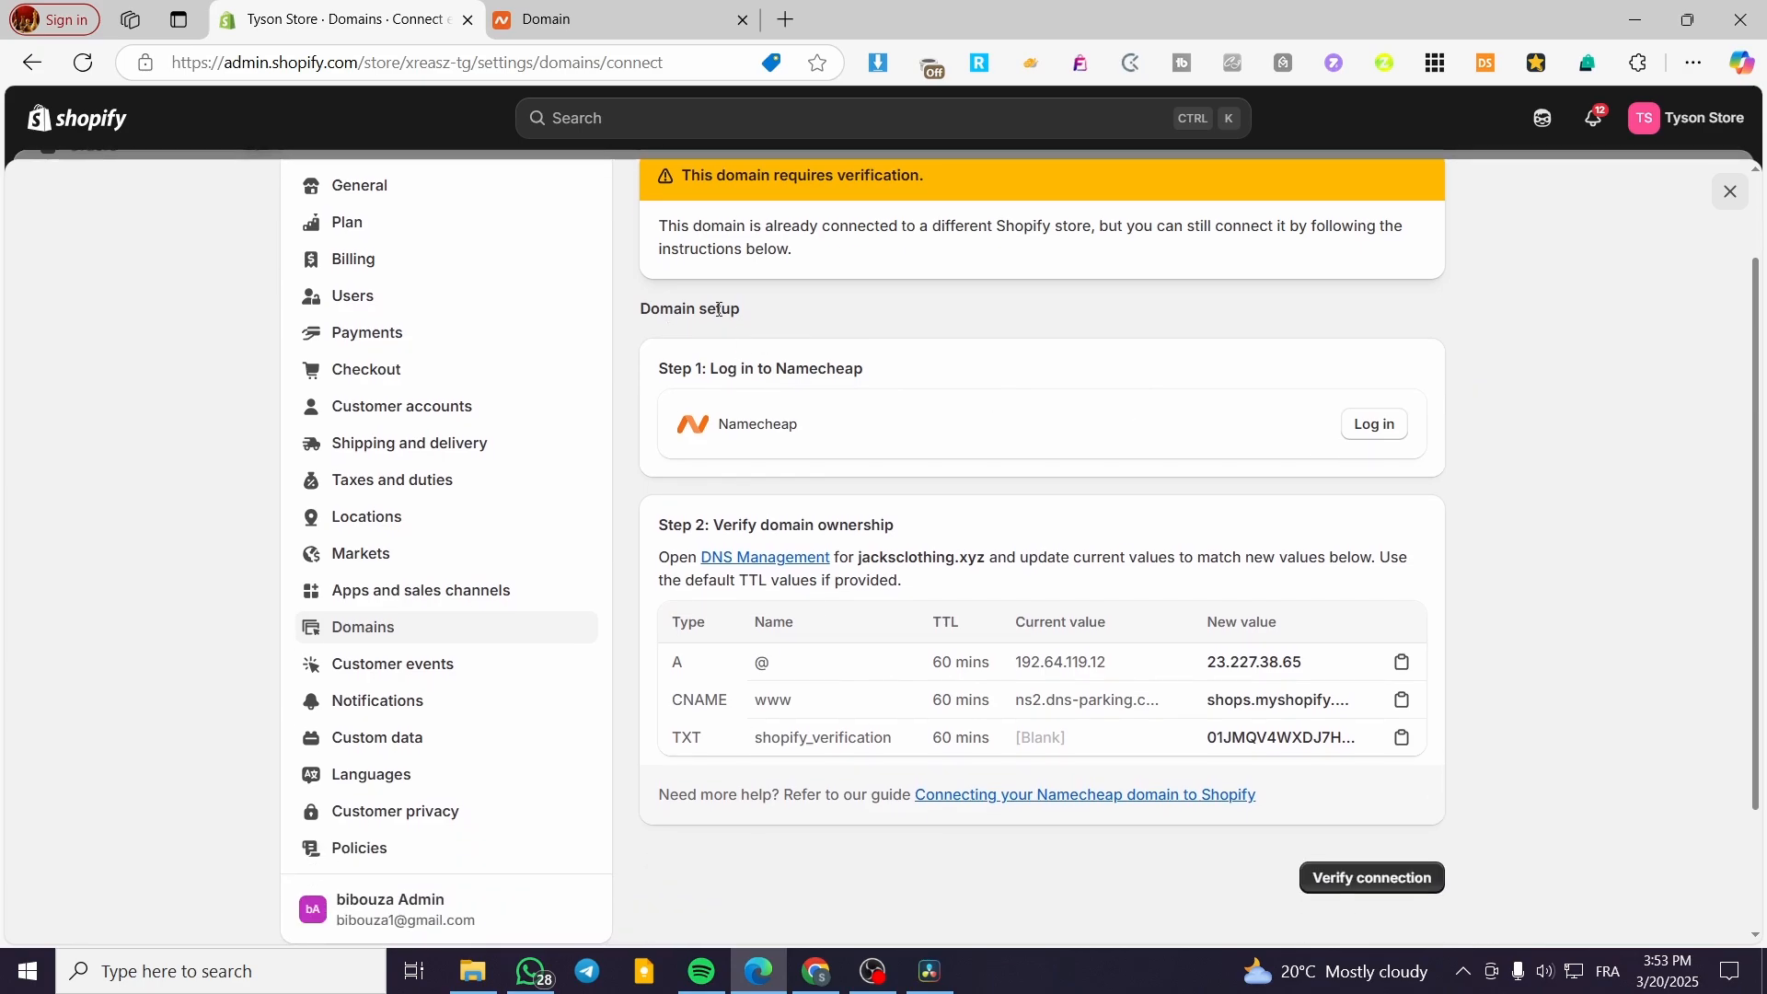
drag(644, 307, 779, 307)
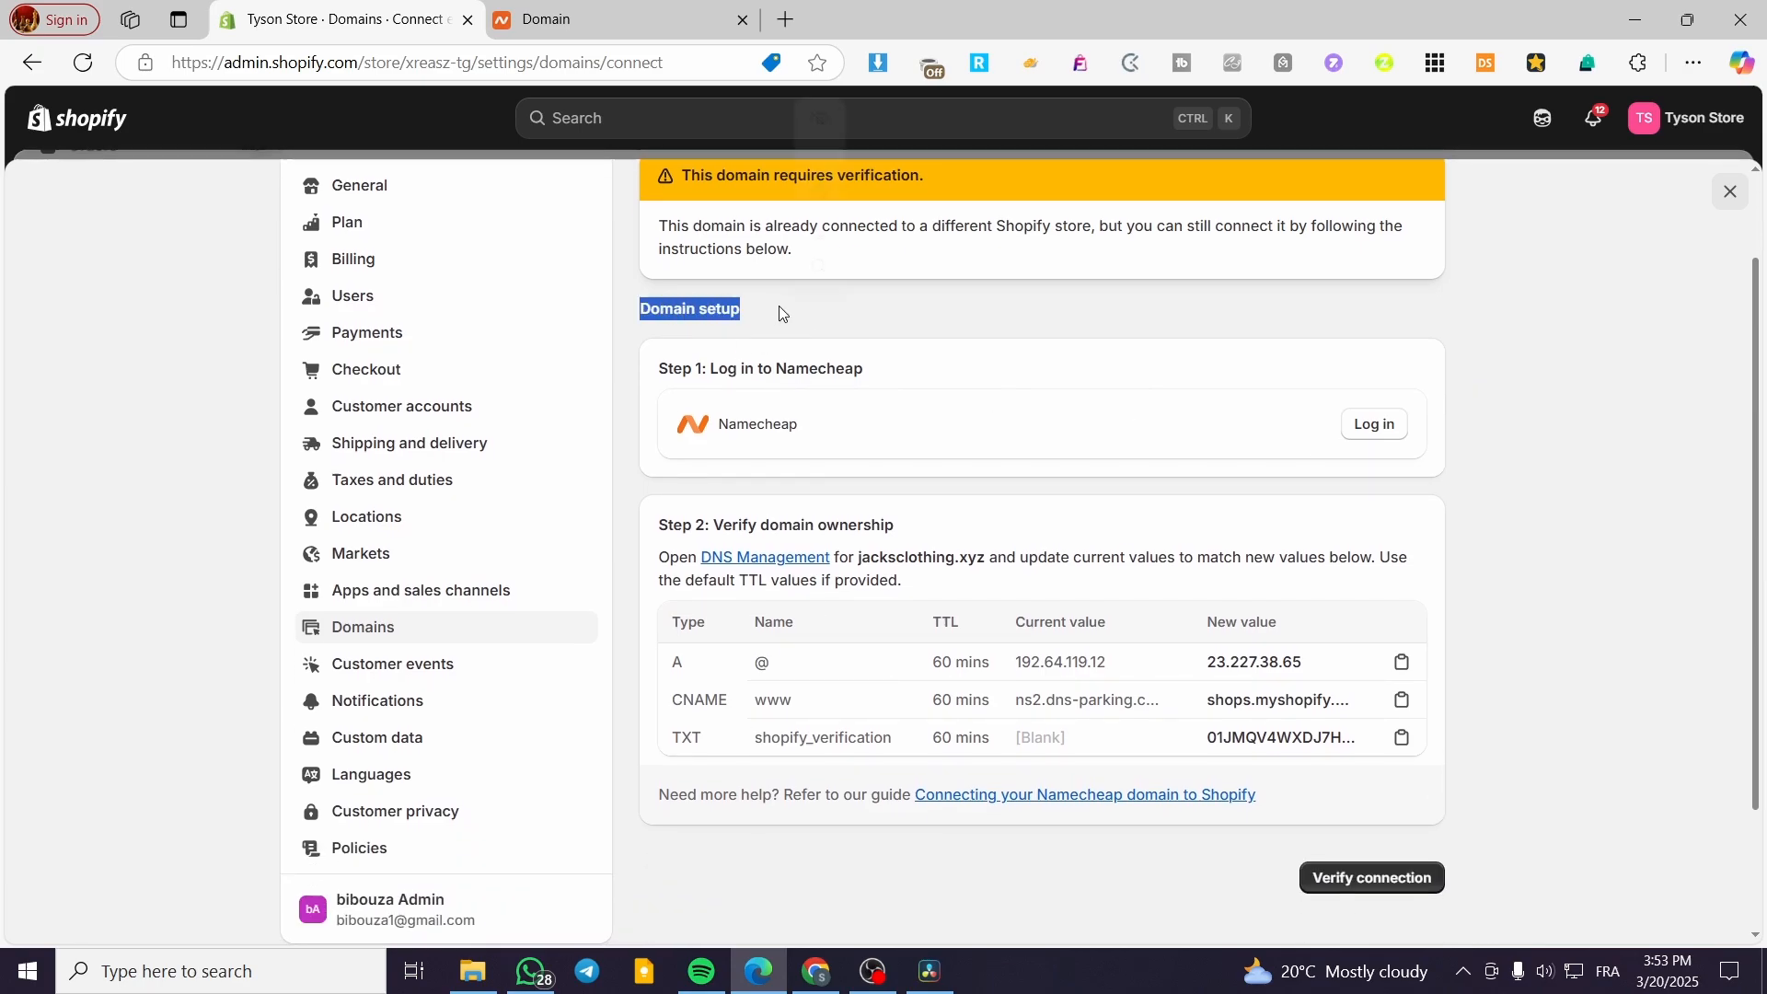
click(814, 342)
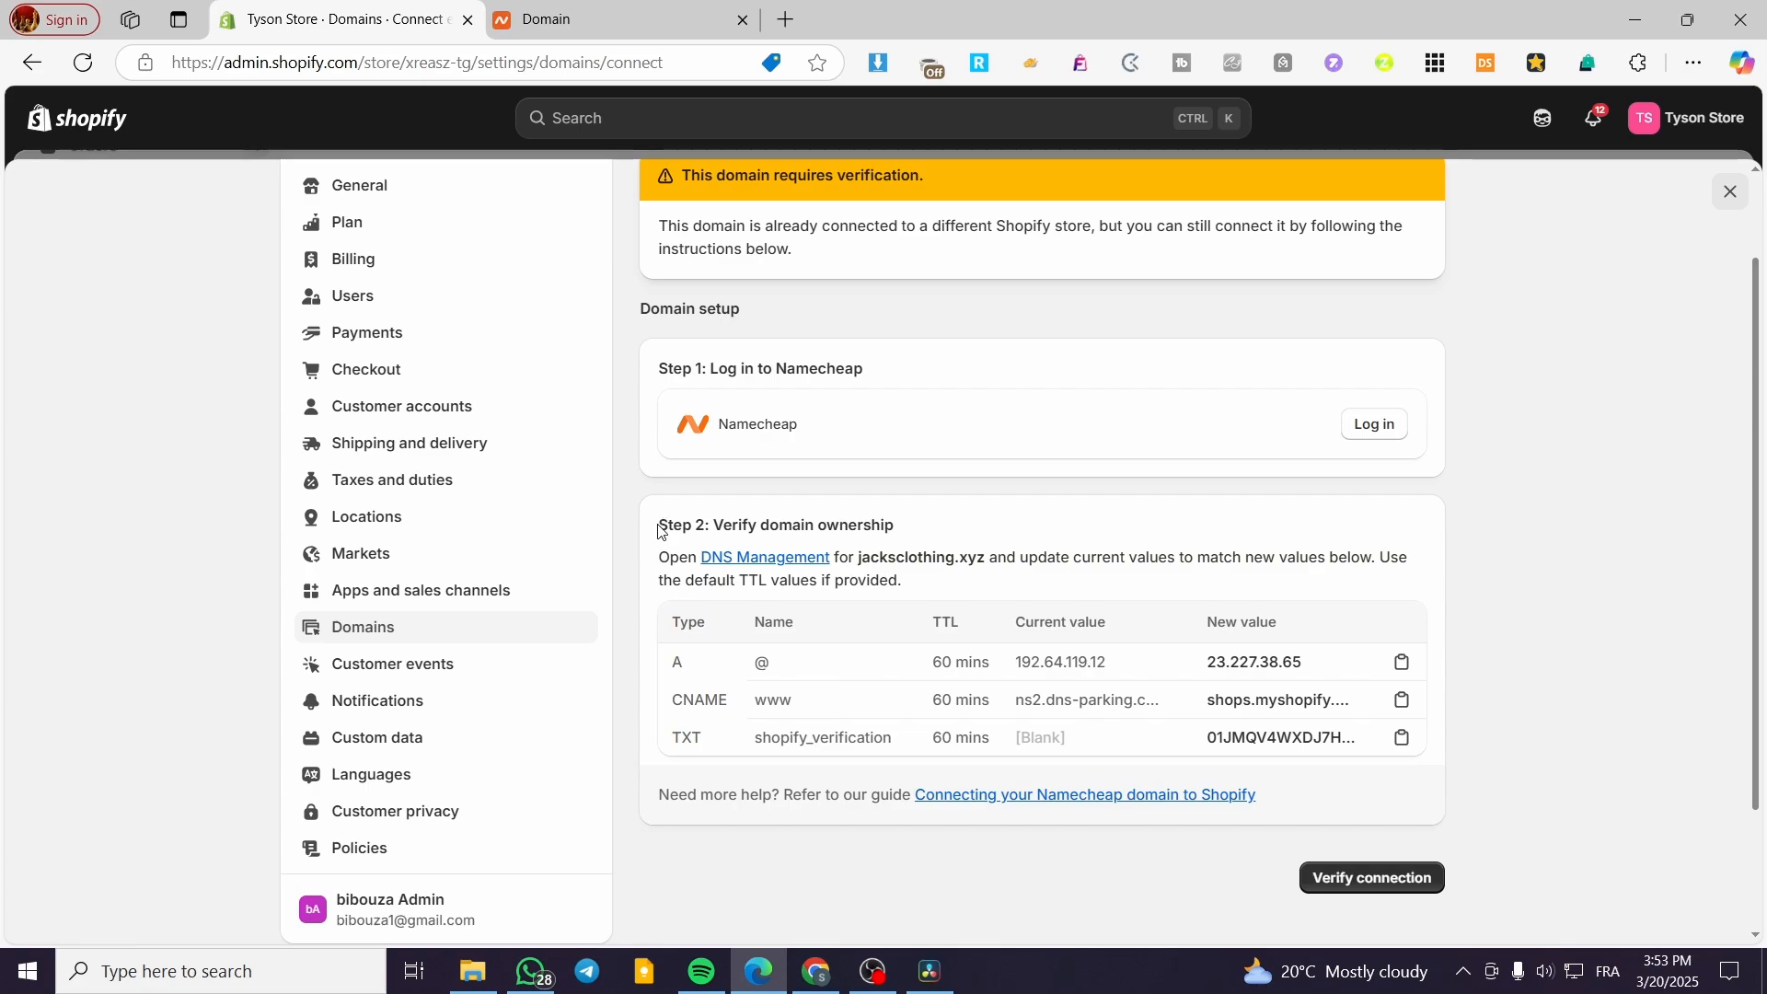
drag(659, 525, 718, 524)
click(899, 523)
scroll(1526, 643, up, 2)
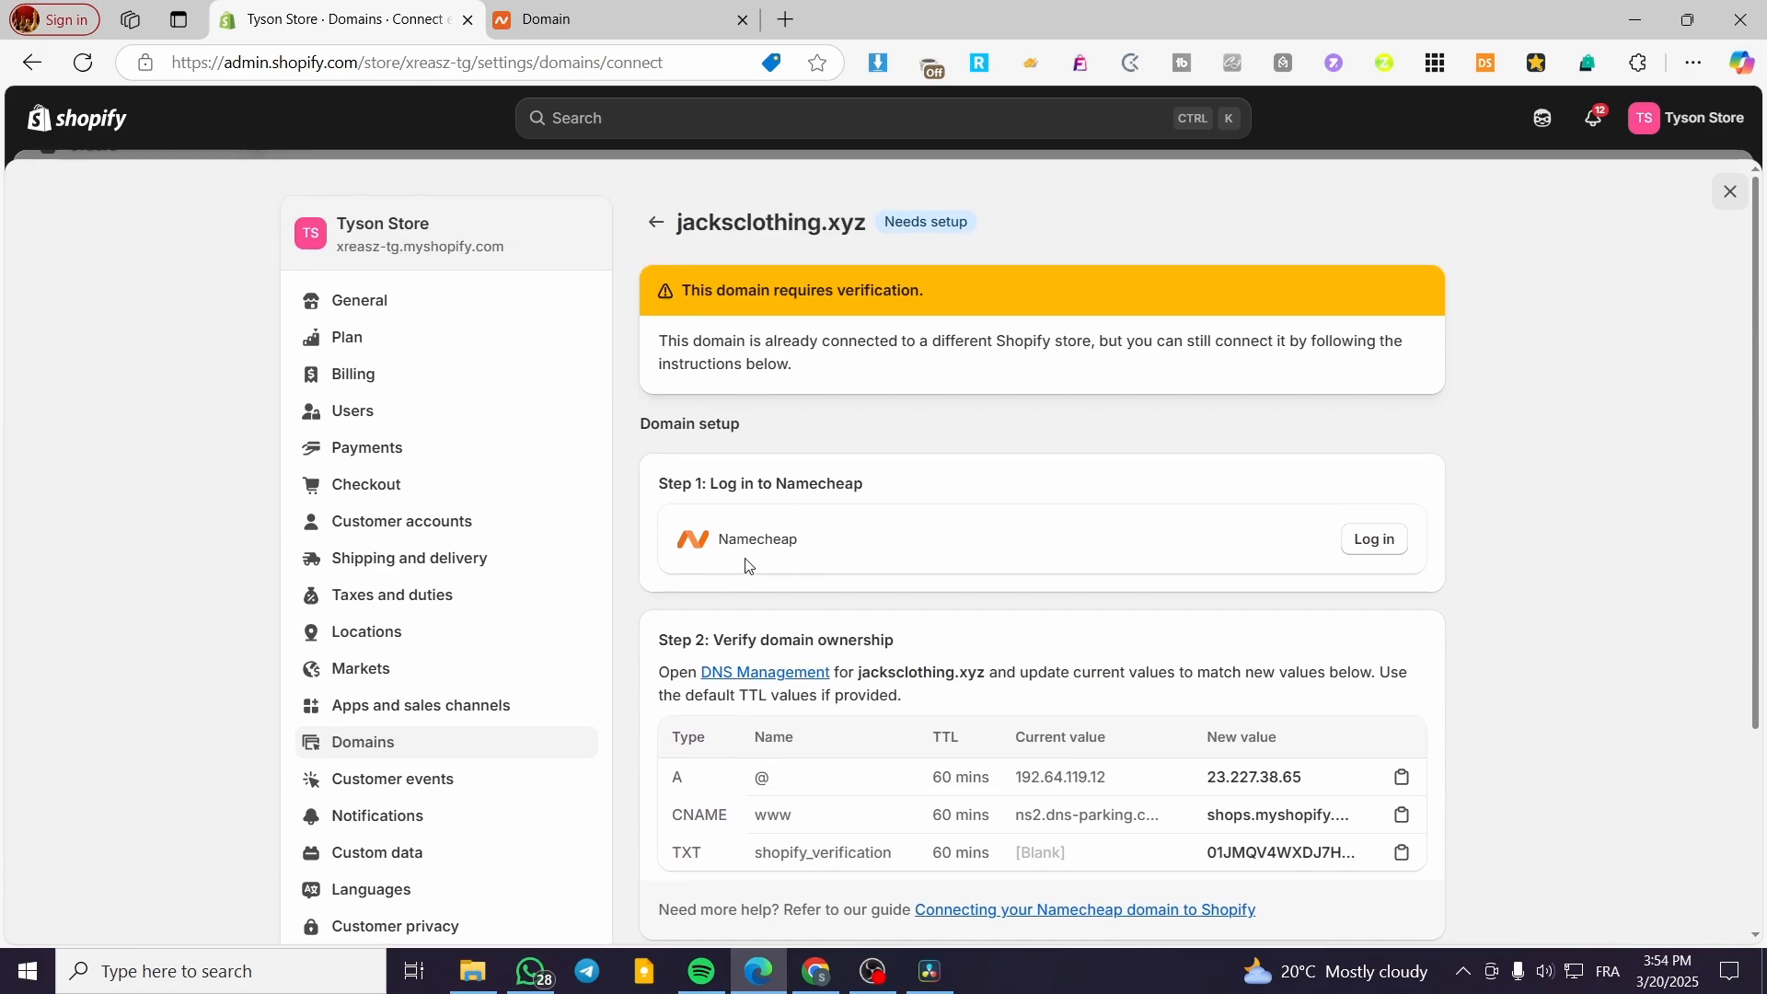
Switch to Namecheap and open the Advanced DNS host records of jacksclothing.xyz.
click(562, 19)
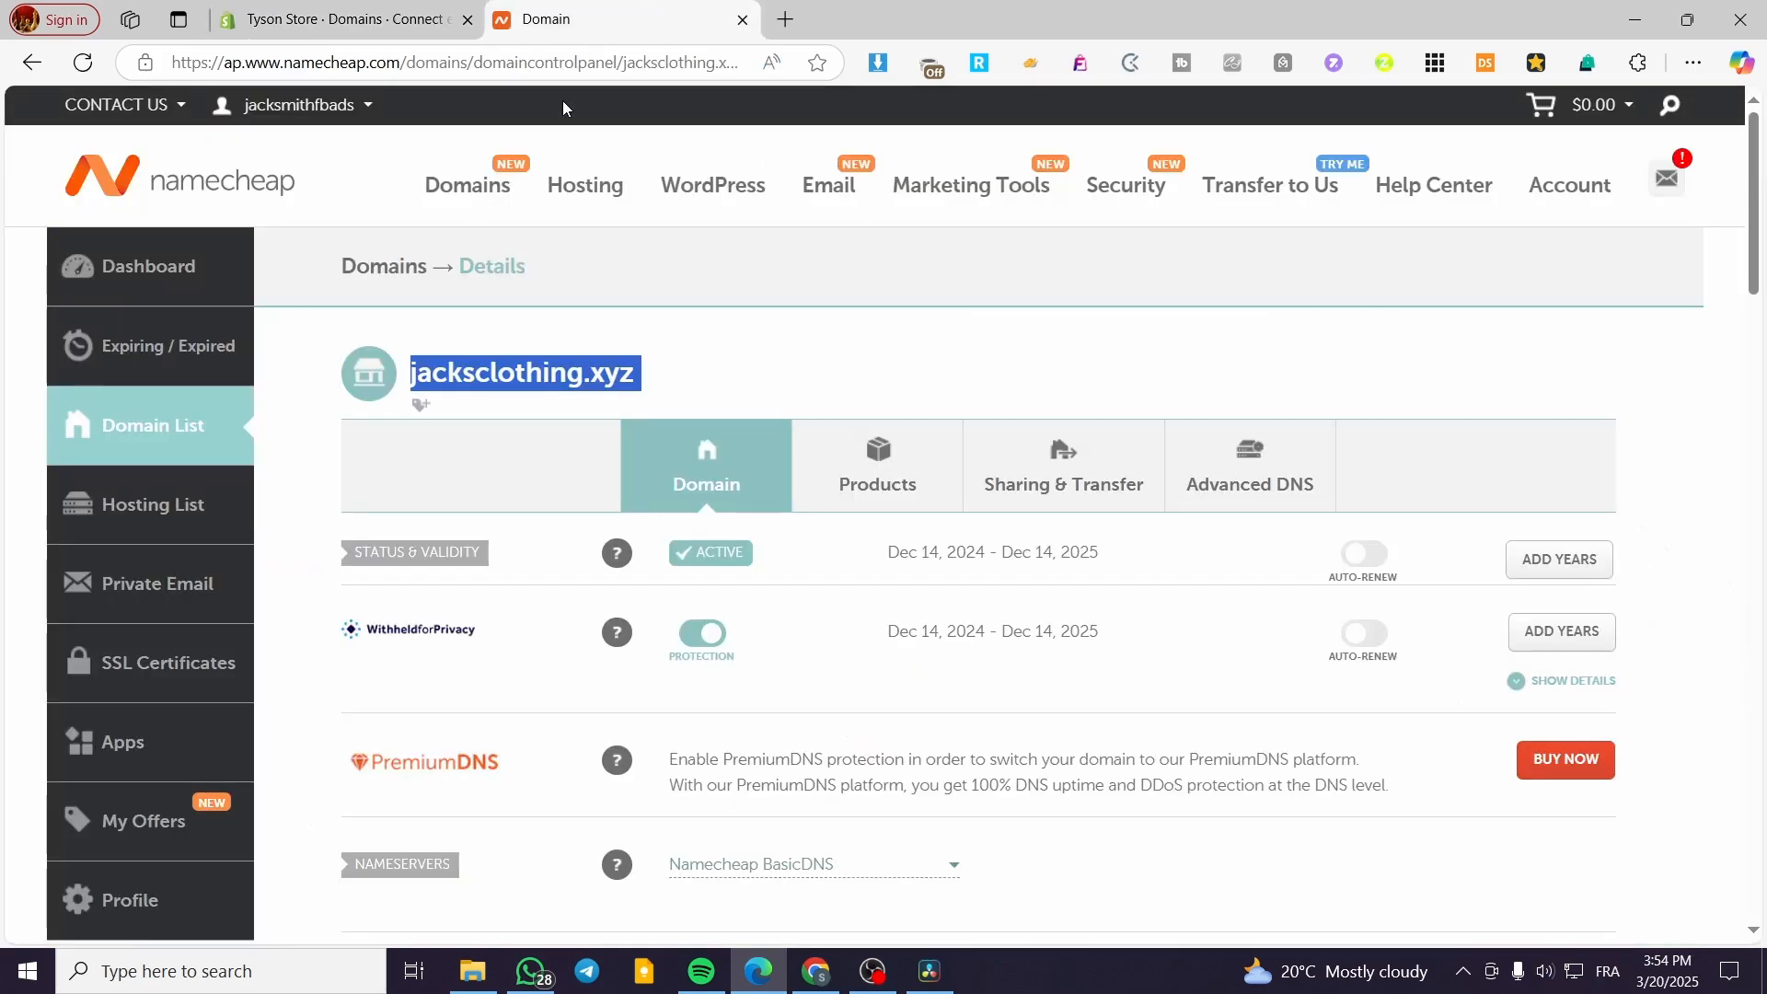
click(716, 368)
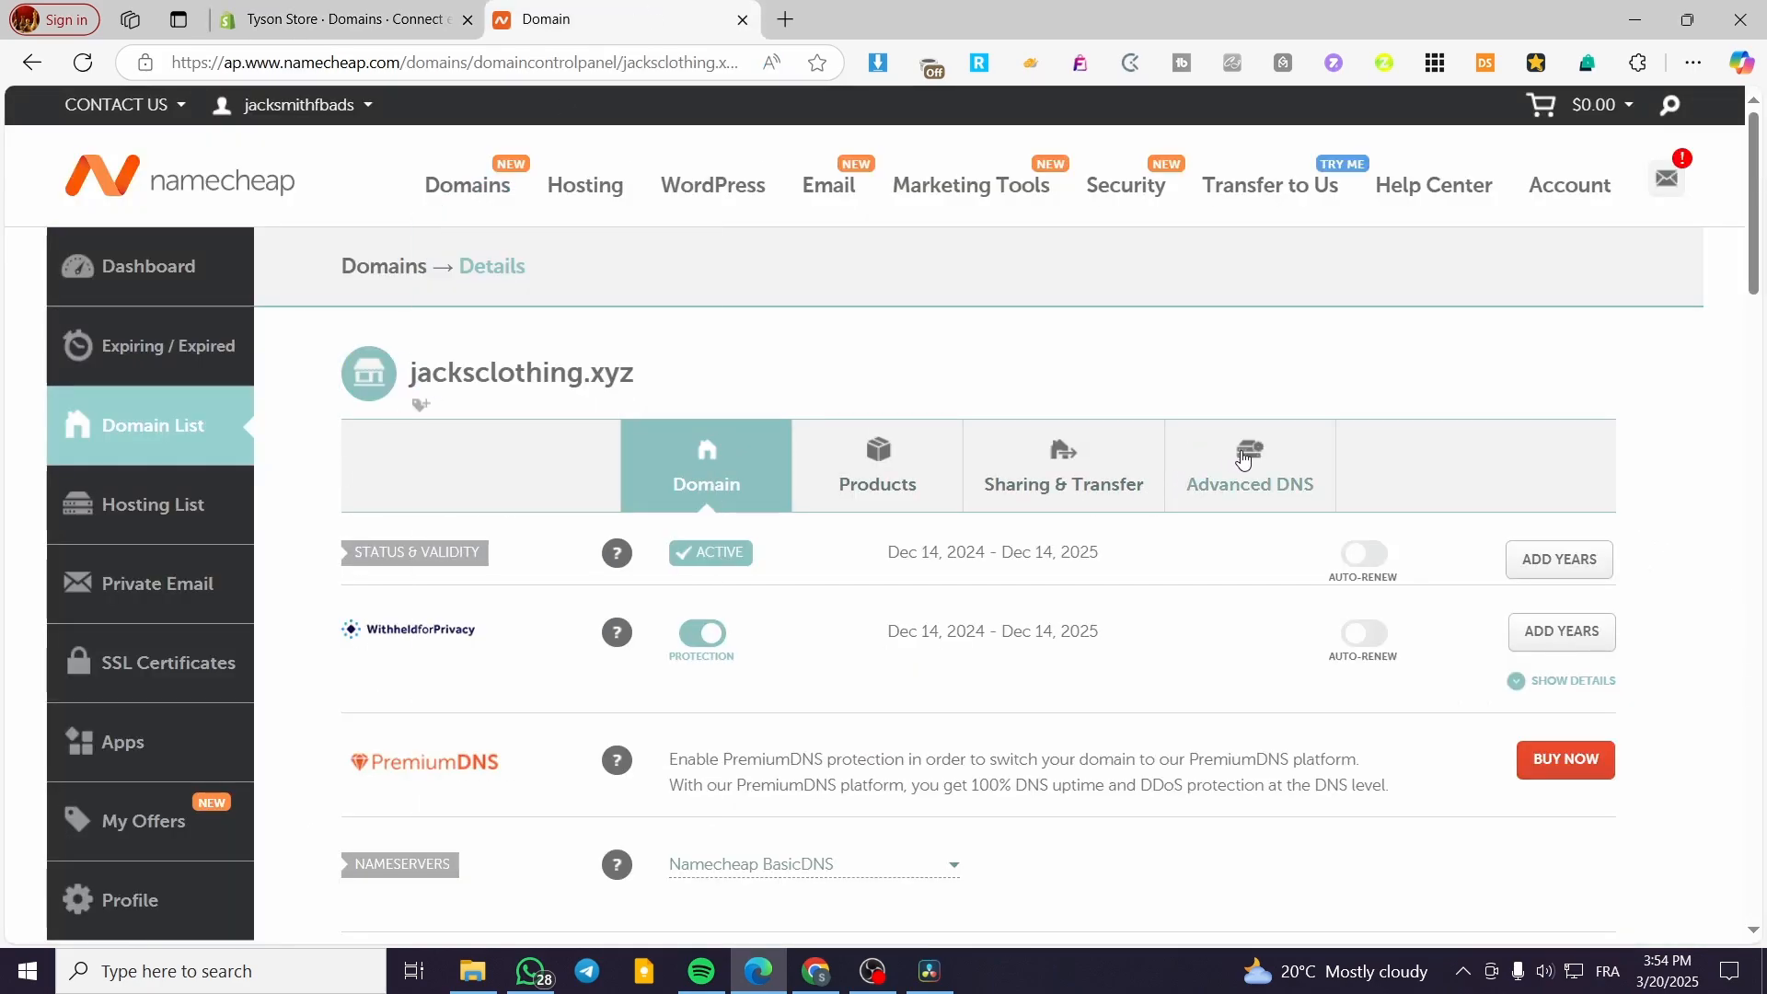
click(1169, 498)
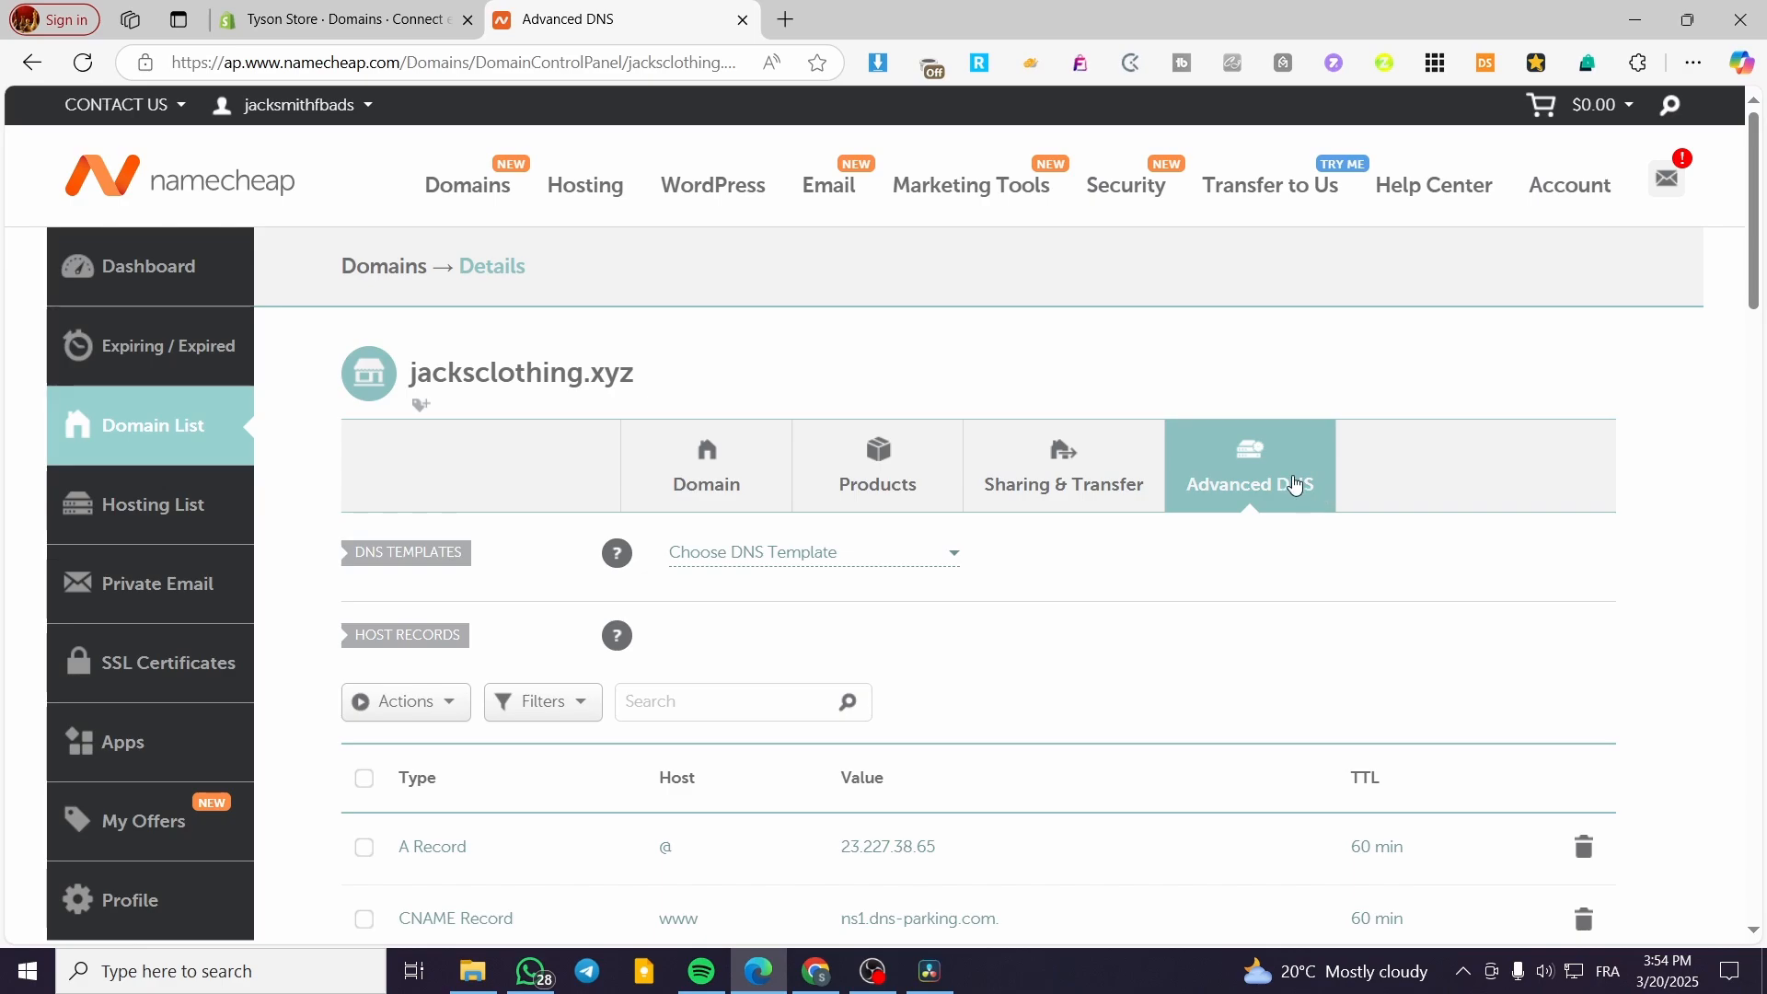
scroll(1297, 483, down, 2)
scroll(1193, 521, down, 1)
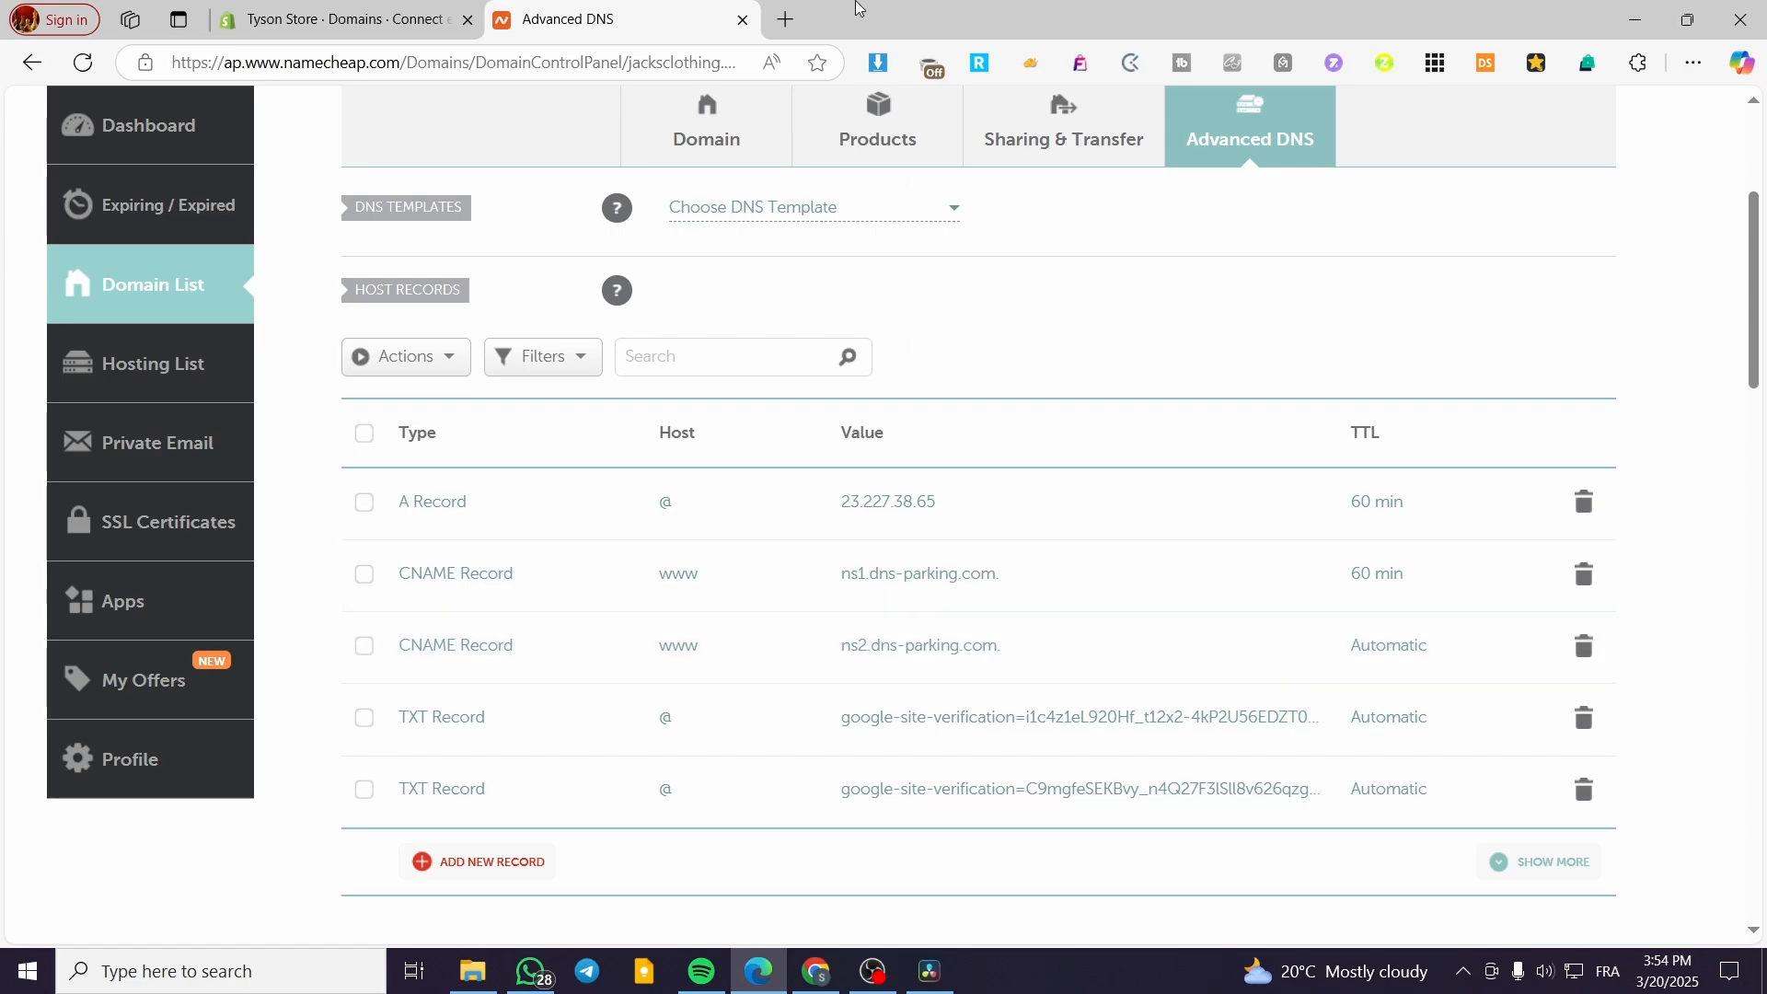
Compare Shopify's required DNS records with the host records in Namecheap's Advanced DNS settings.
click(316, 8)
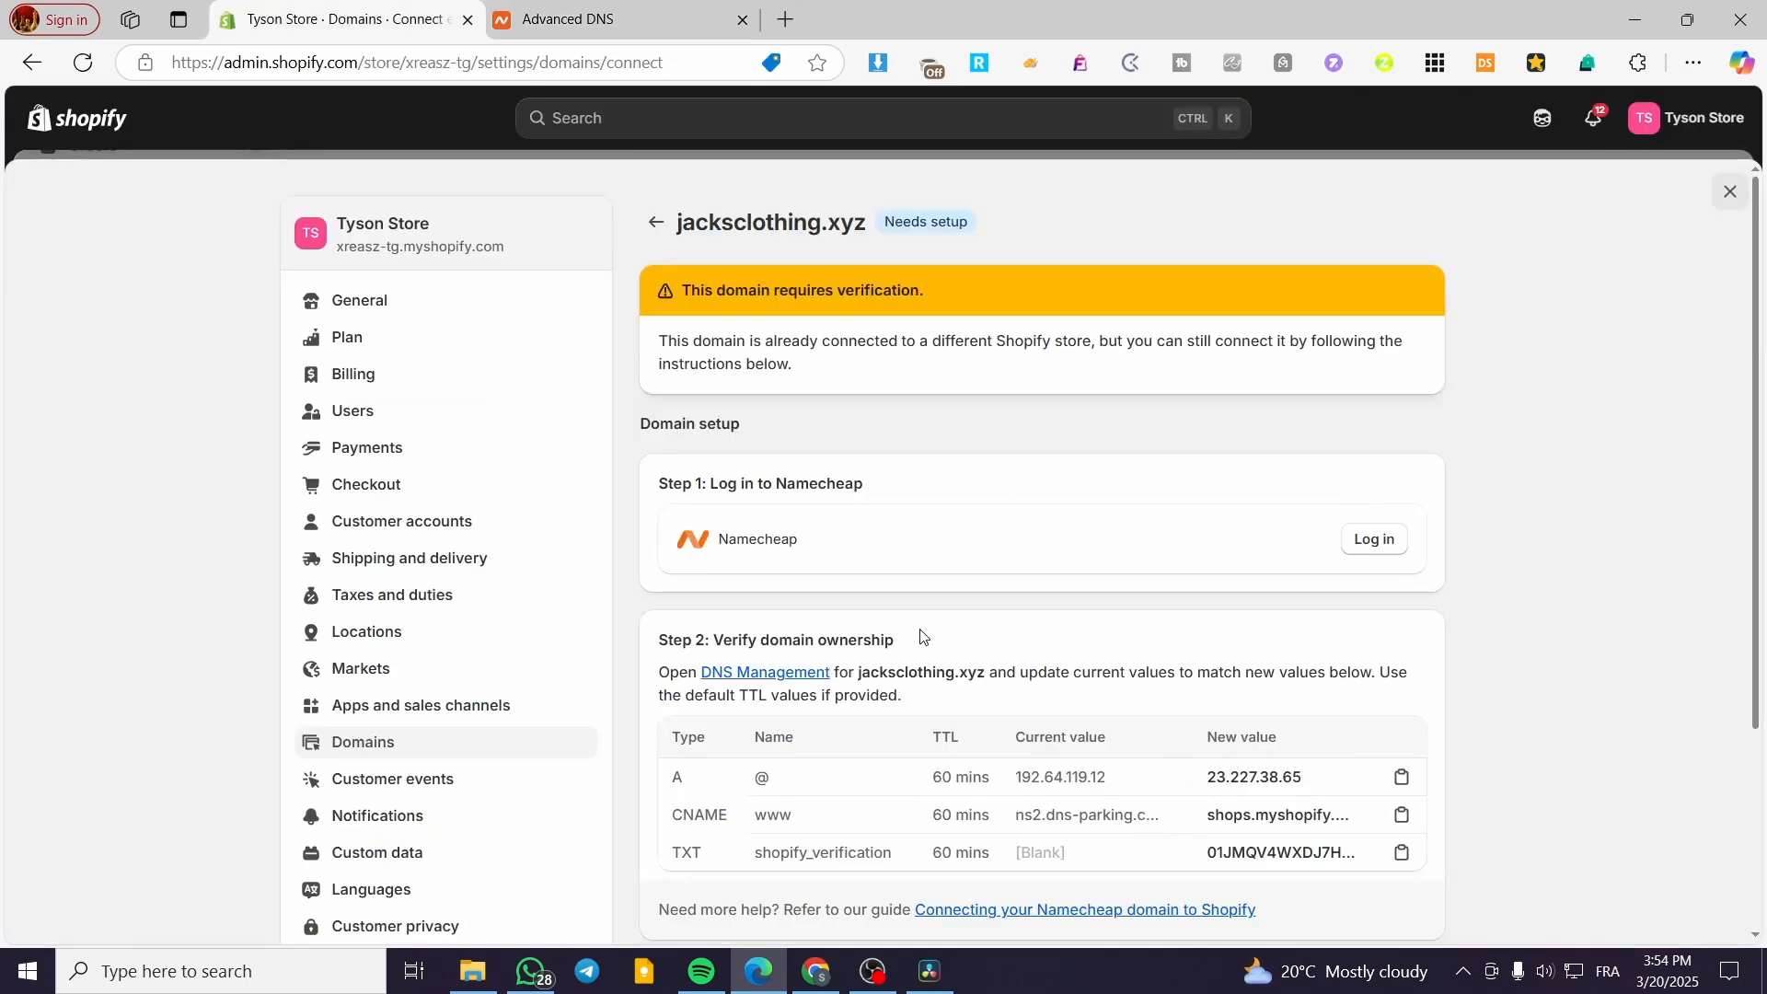
click(642, 13)
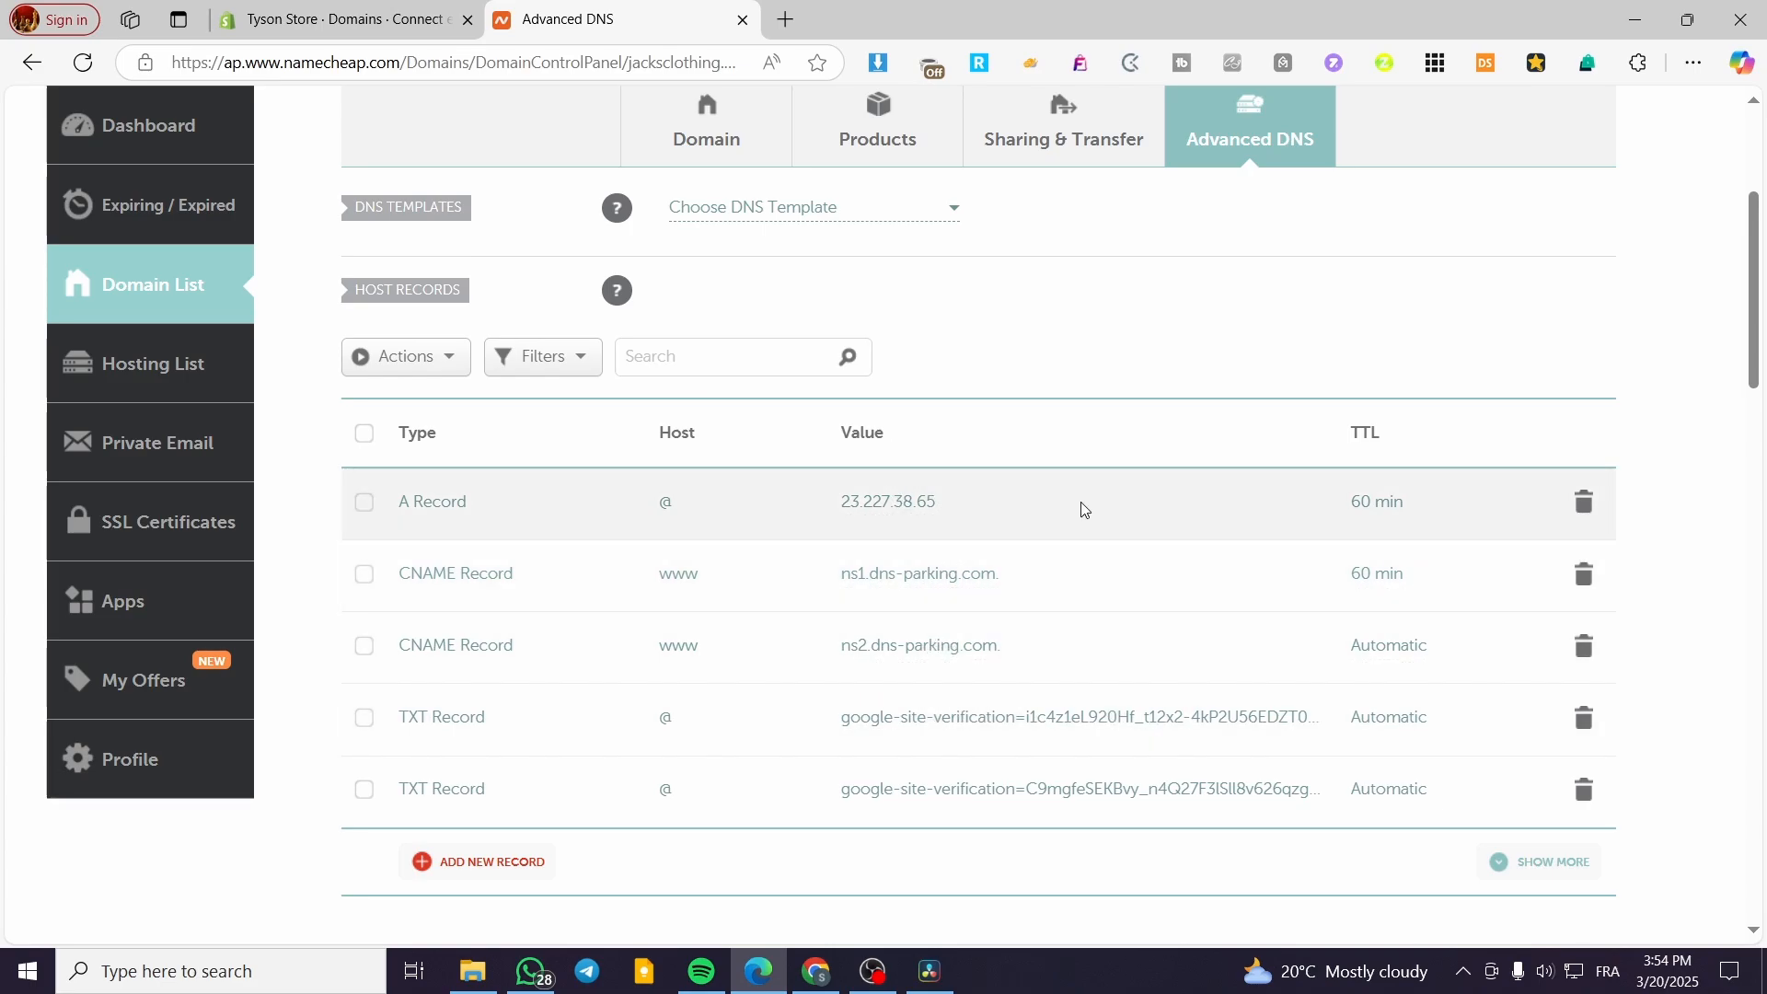
click(315, 10)
click(568, 18)
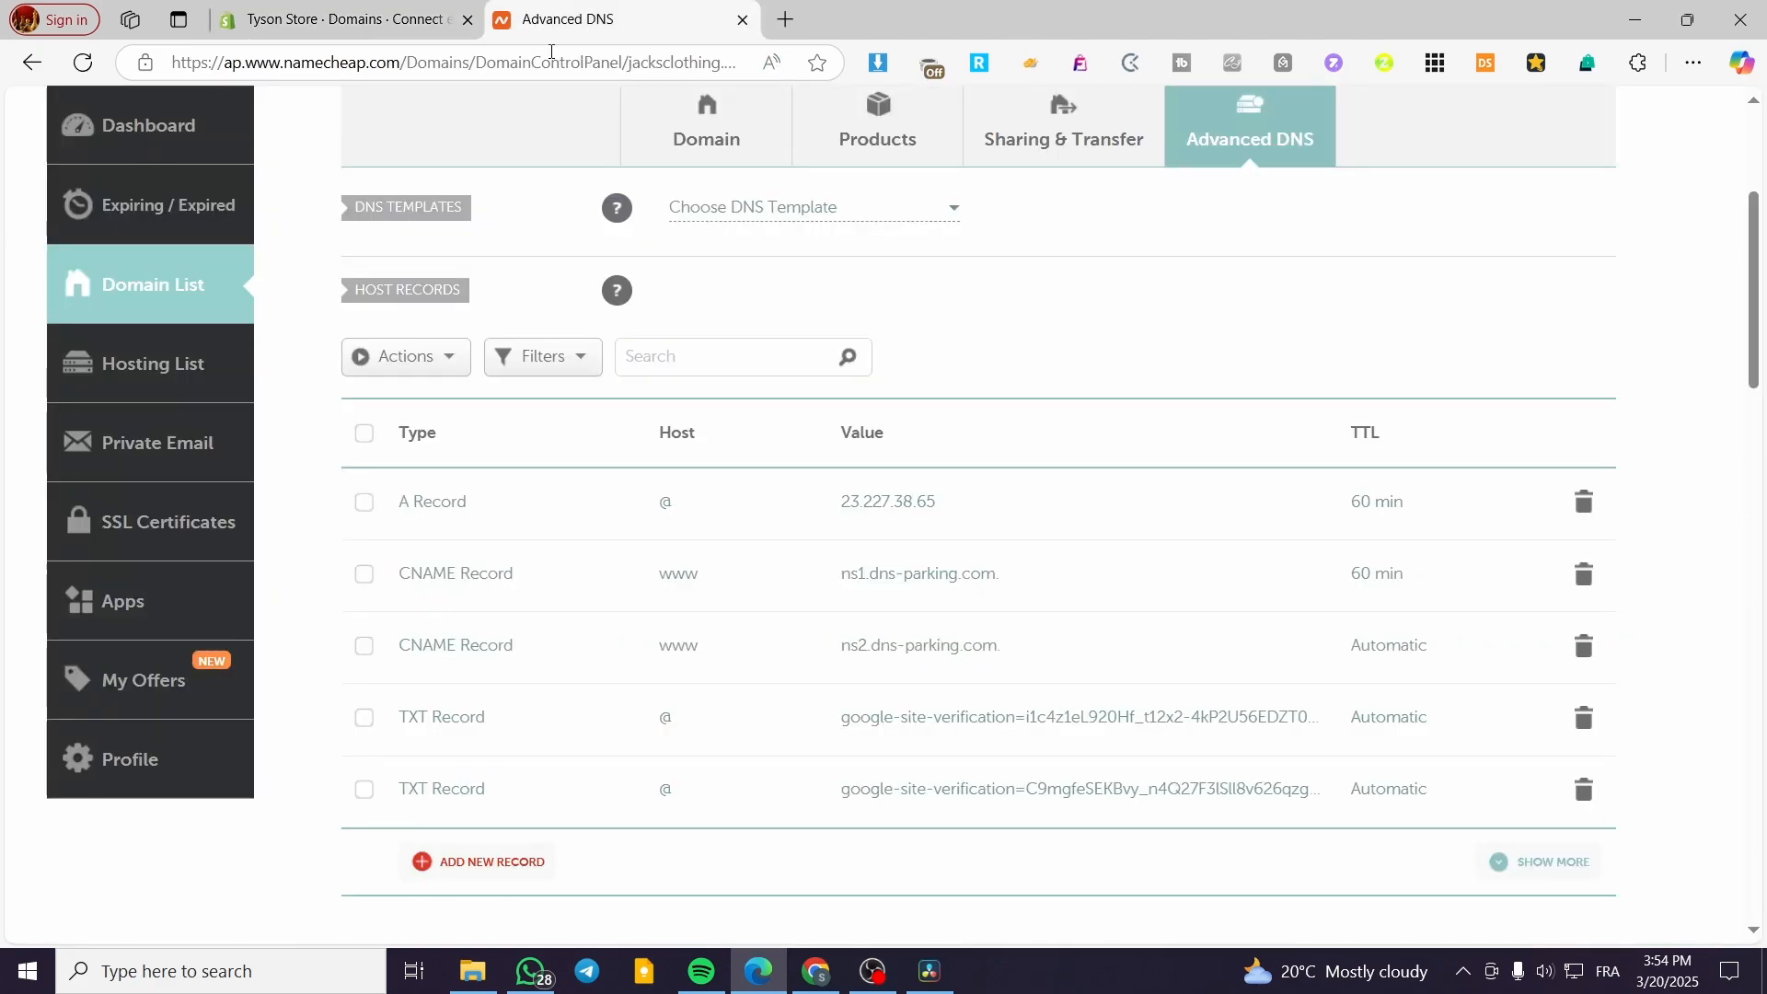
click(405, 19)
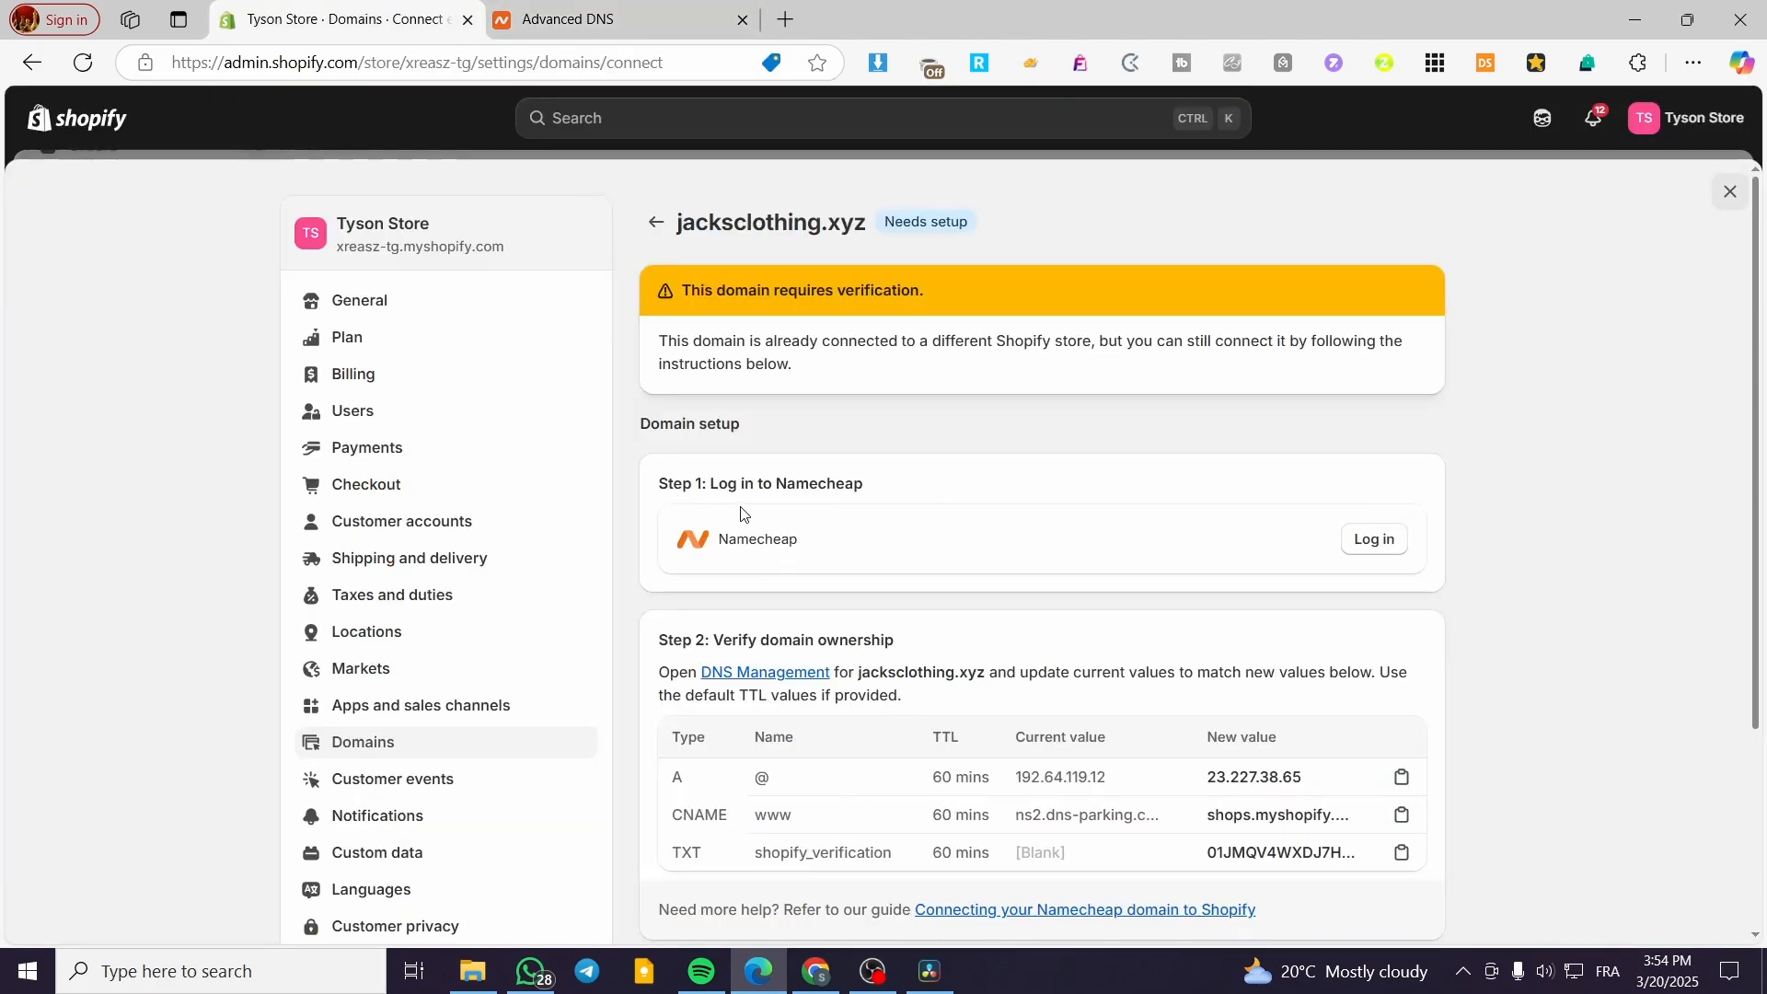
click(567, 19)
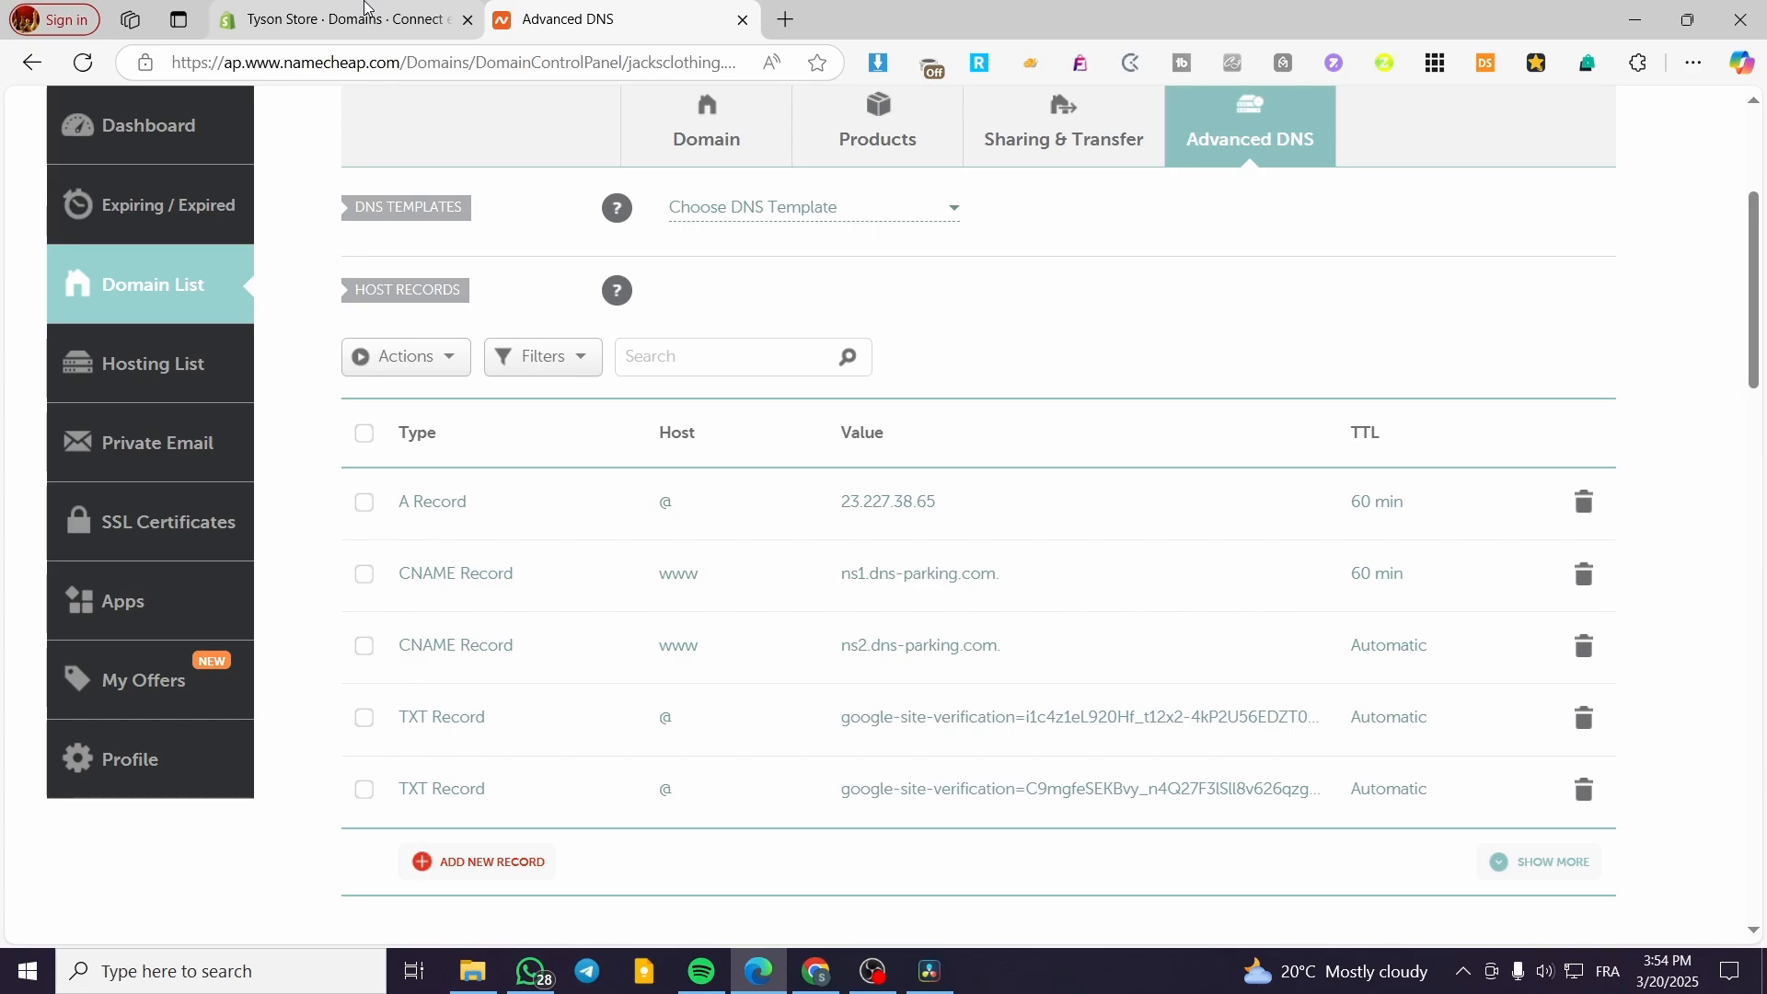
scroll(611, 615, up, 3)
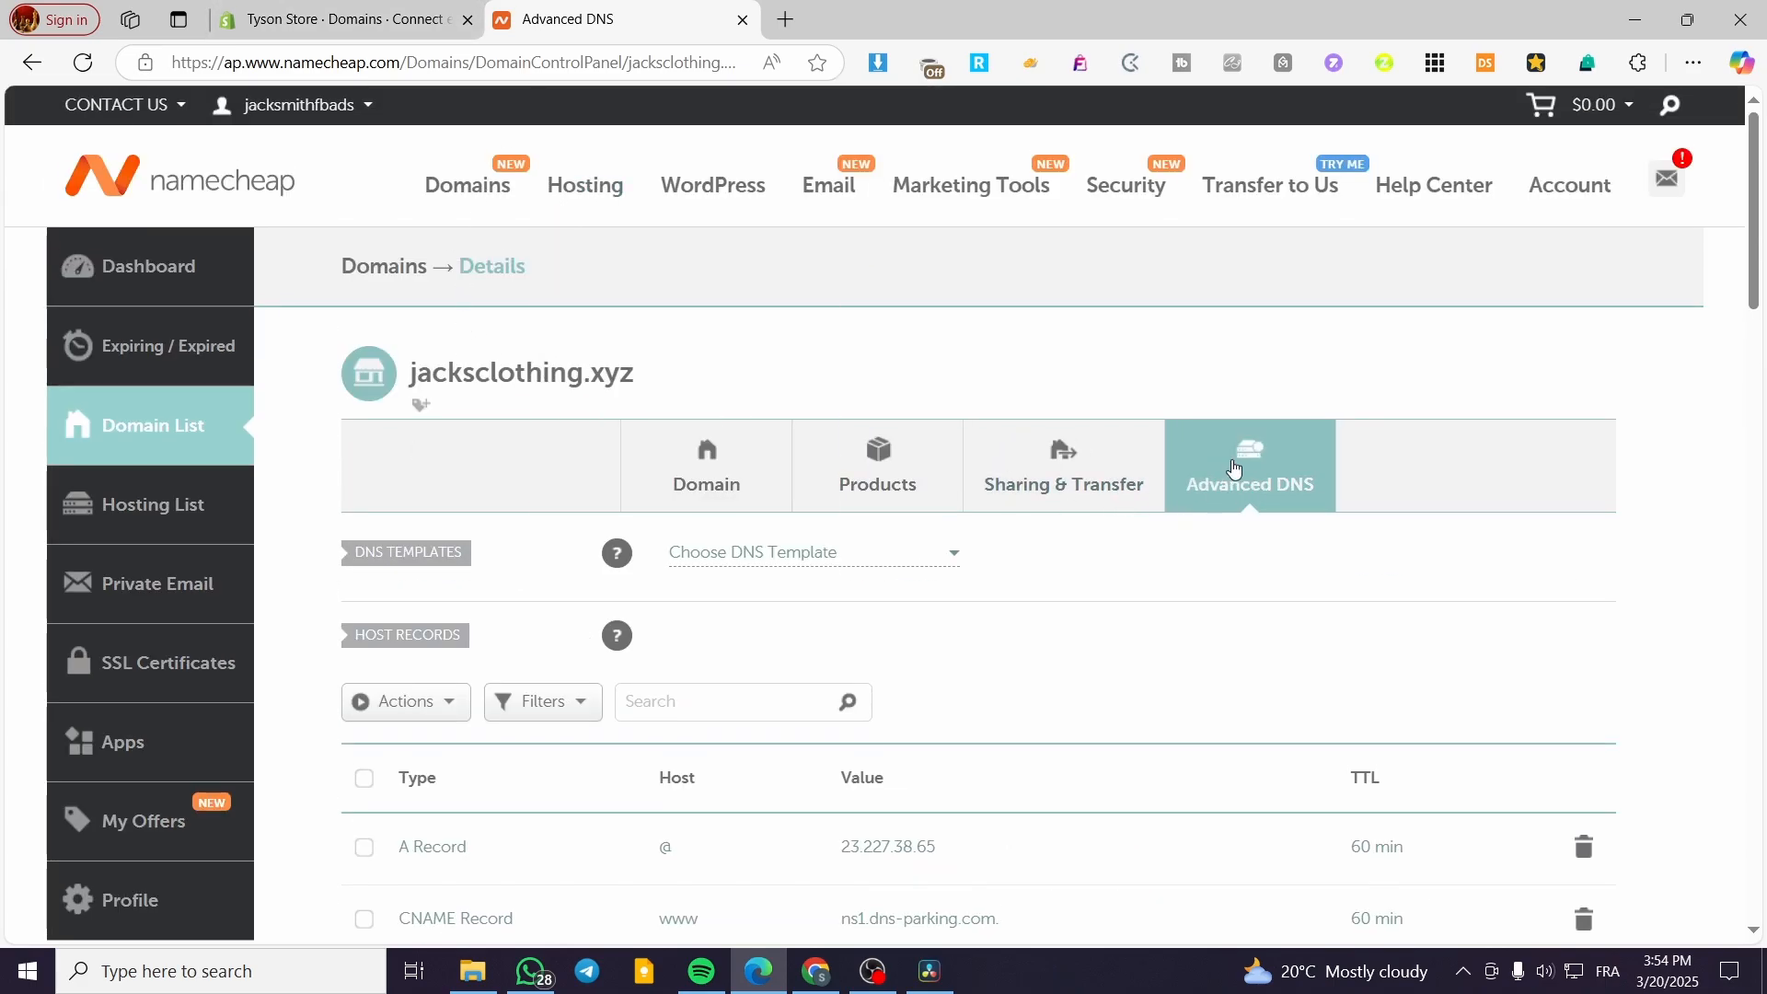
Examine the current and new values of the A, CNAME and TXT records in Shopify's ownership verification table.
click(340, 18)
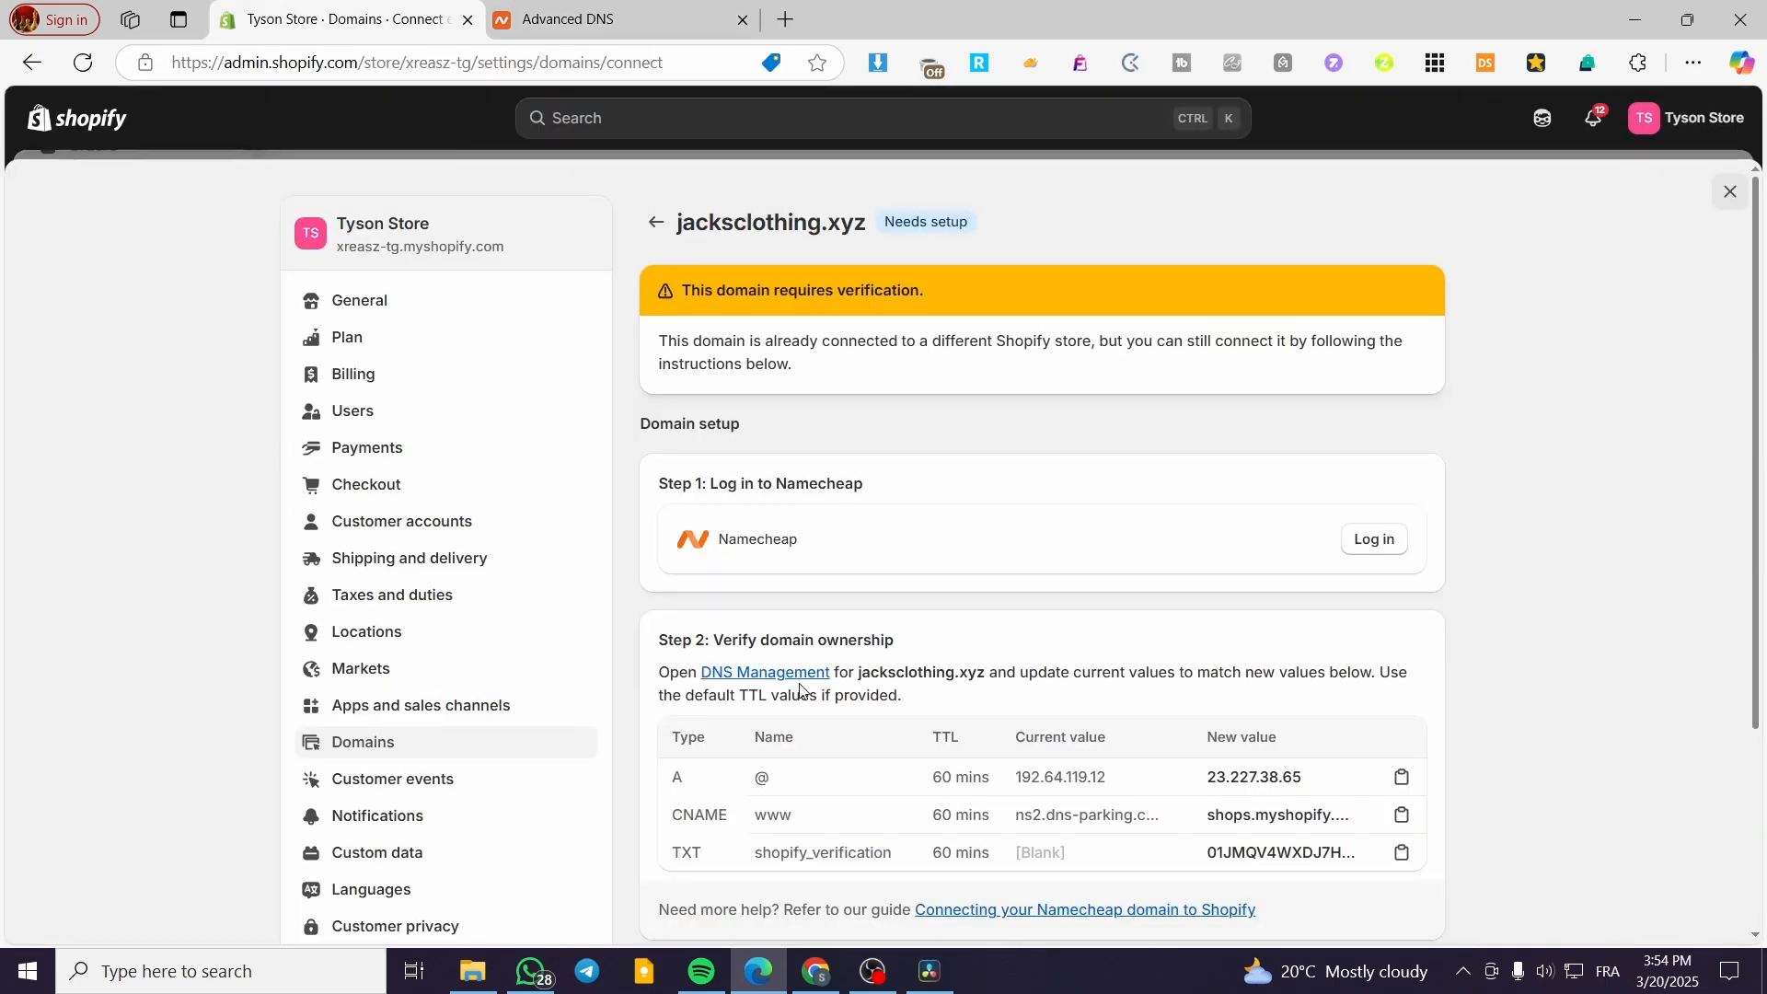
scroll(800, 732, down, 1)
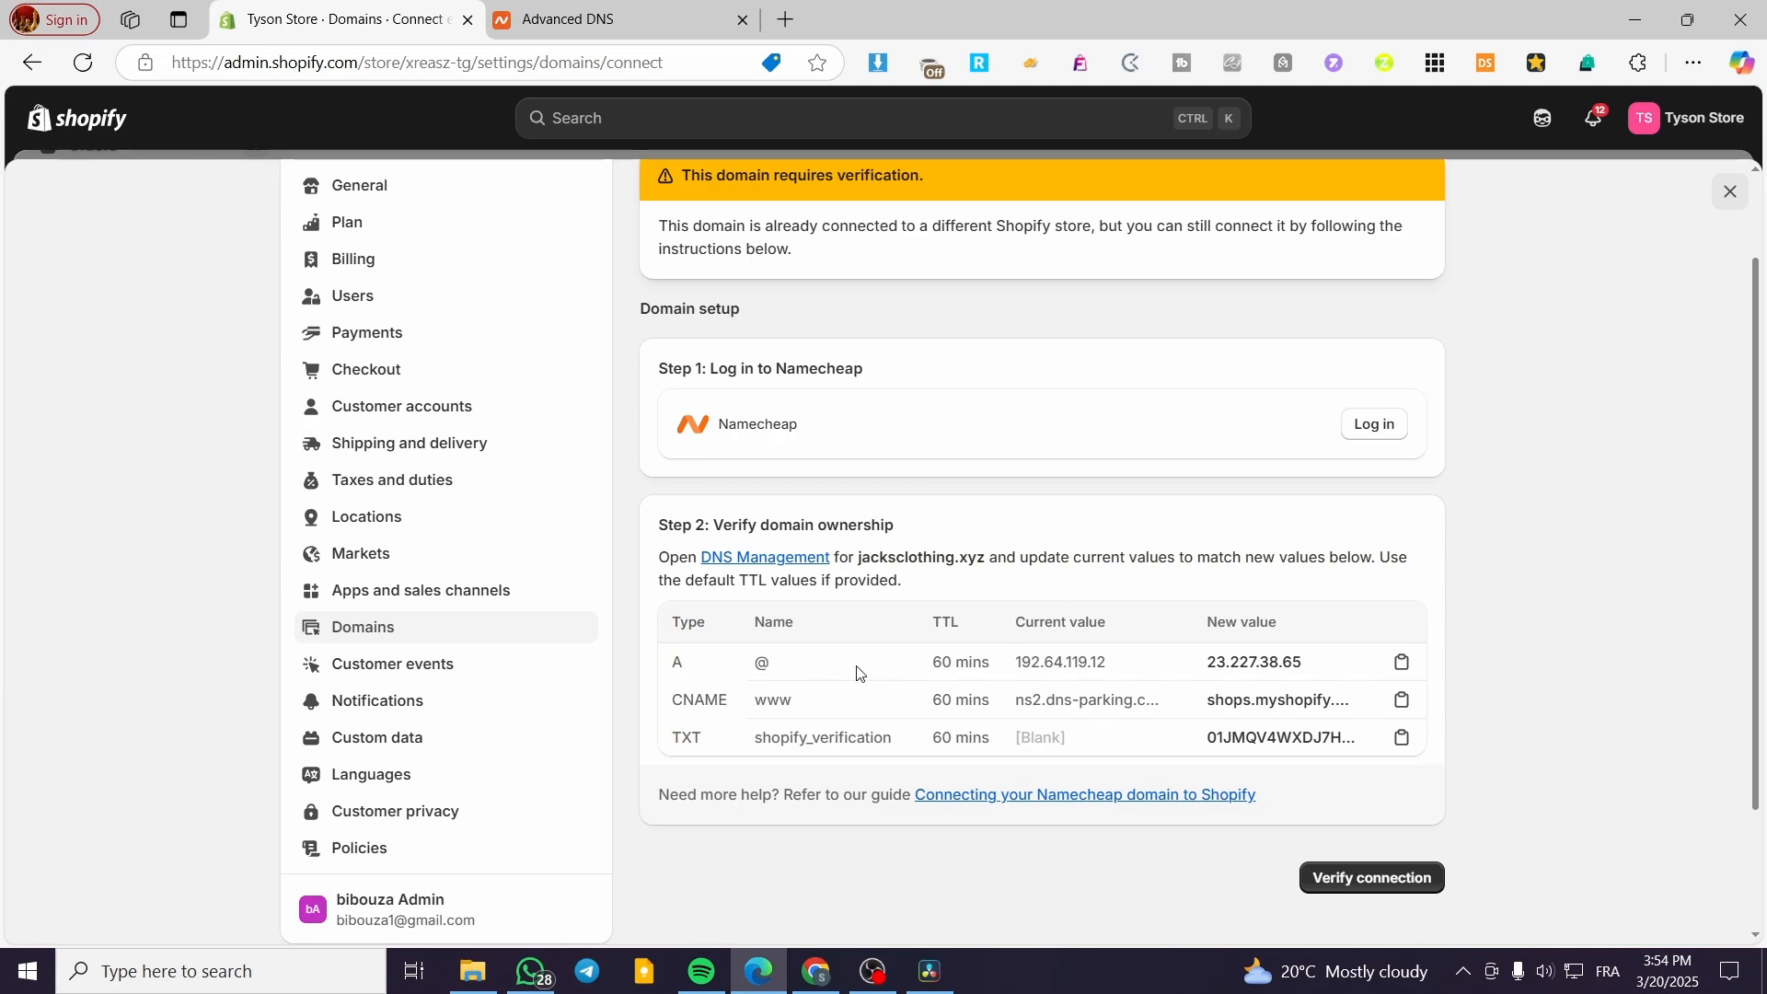
drag(1015, 662, 1316, 668)
click(1213, 665)
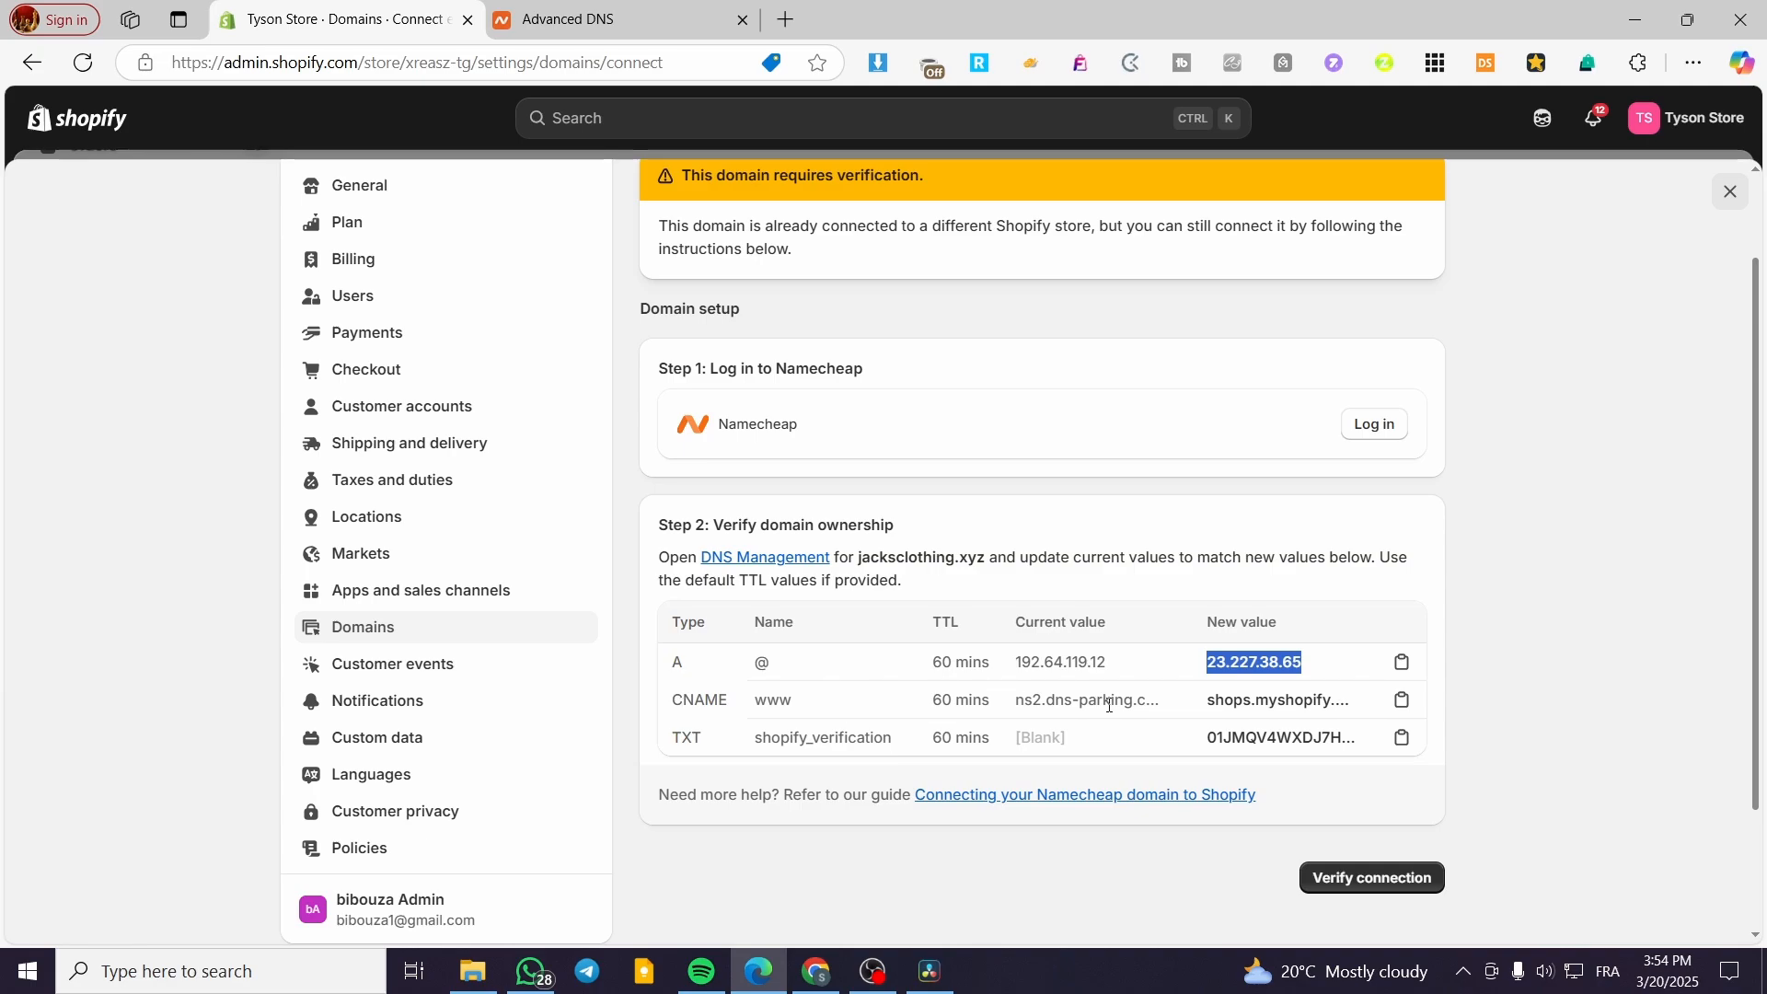
click(1267, 692)
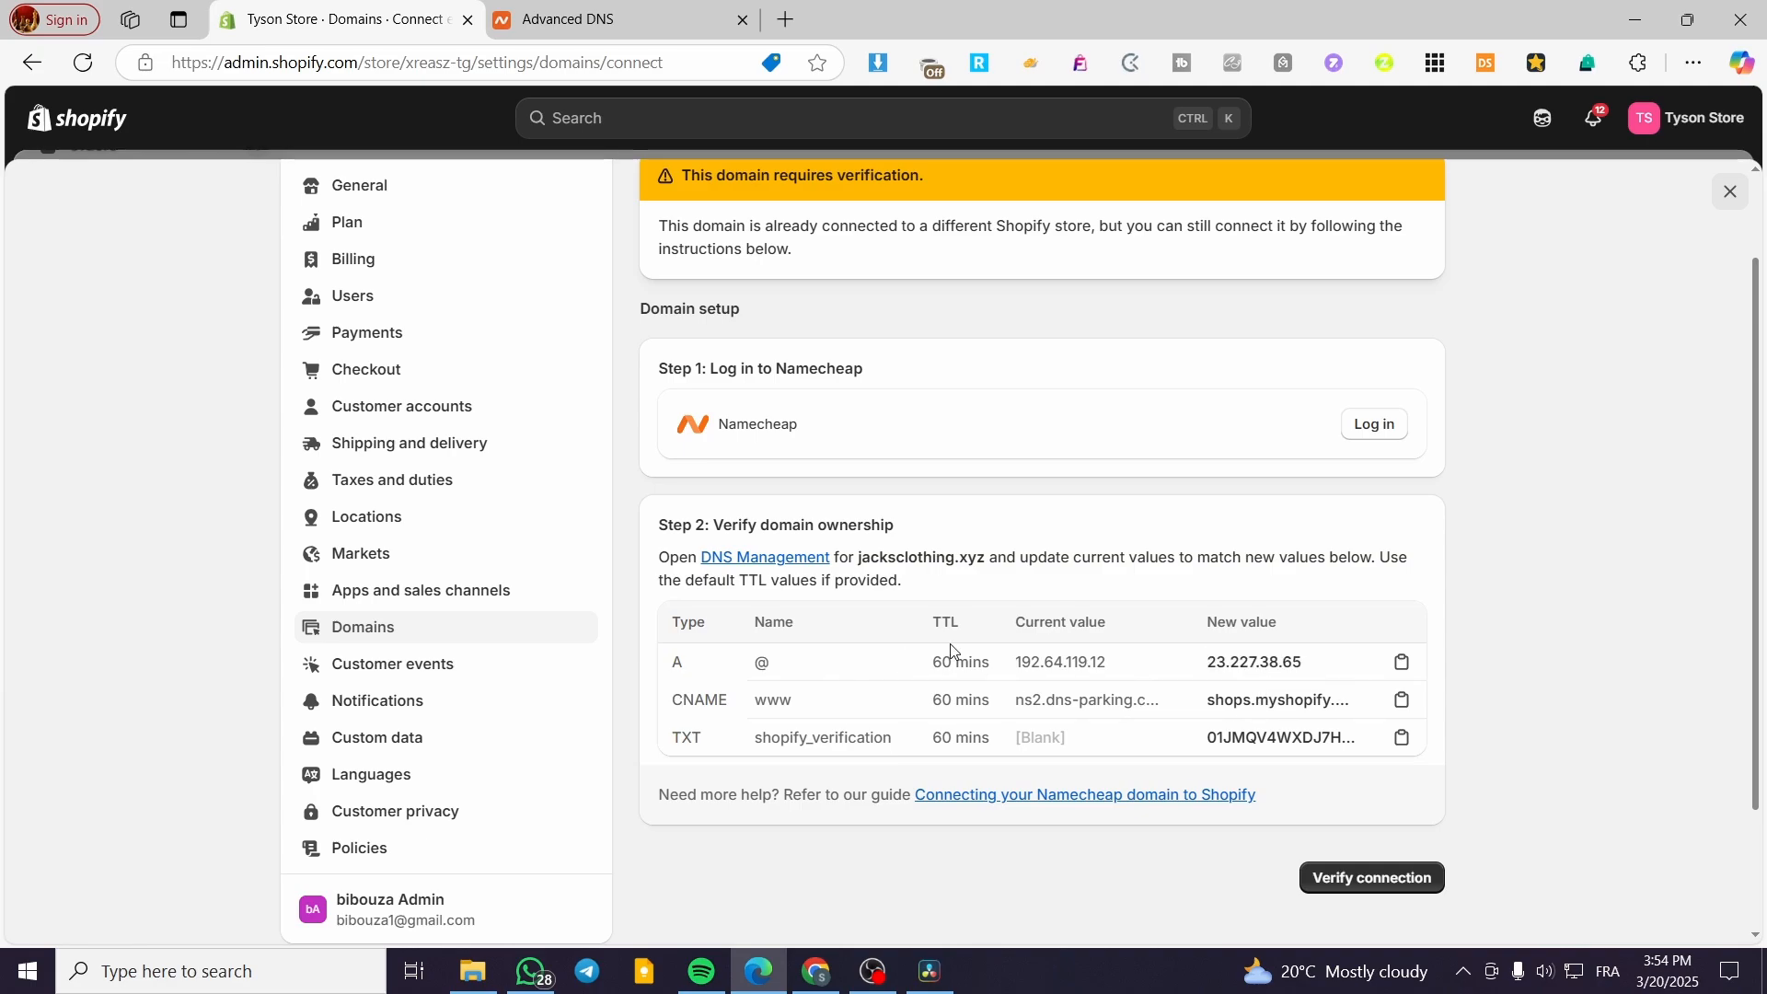
triple_click(1104, 620)
triple_click(1311, 635)
click(1327, 647)
Delete the A record and both www CNAME records from the domain's host records on Namecheap.
click(649, 19)
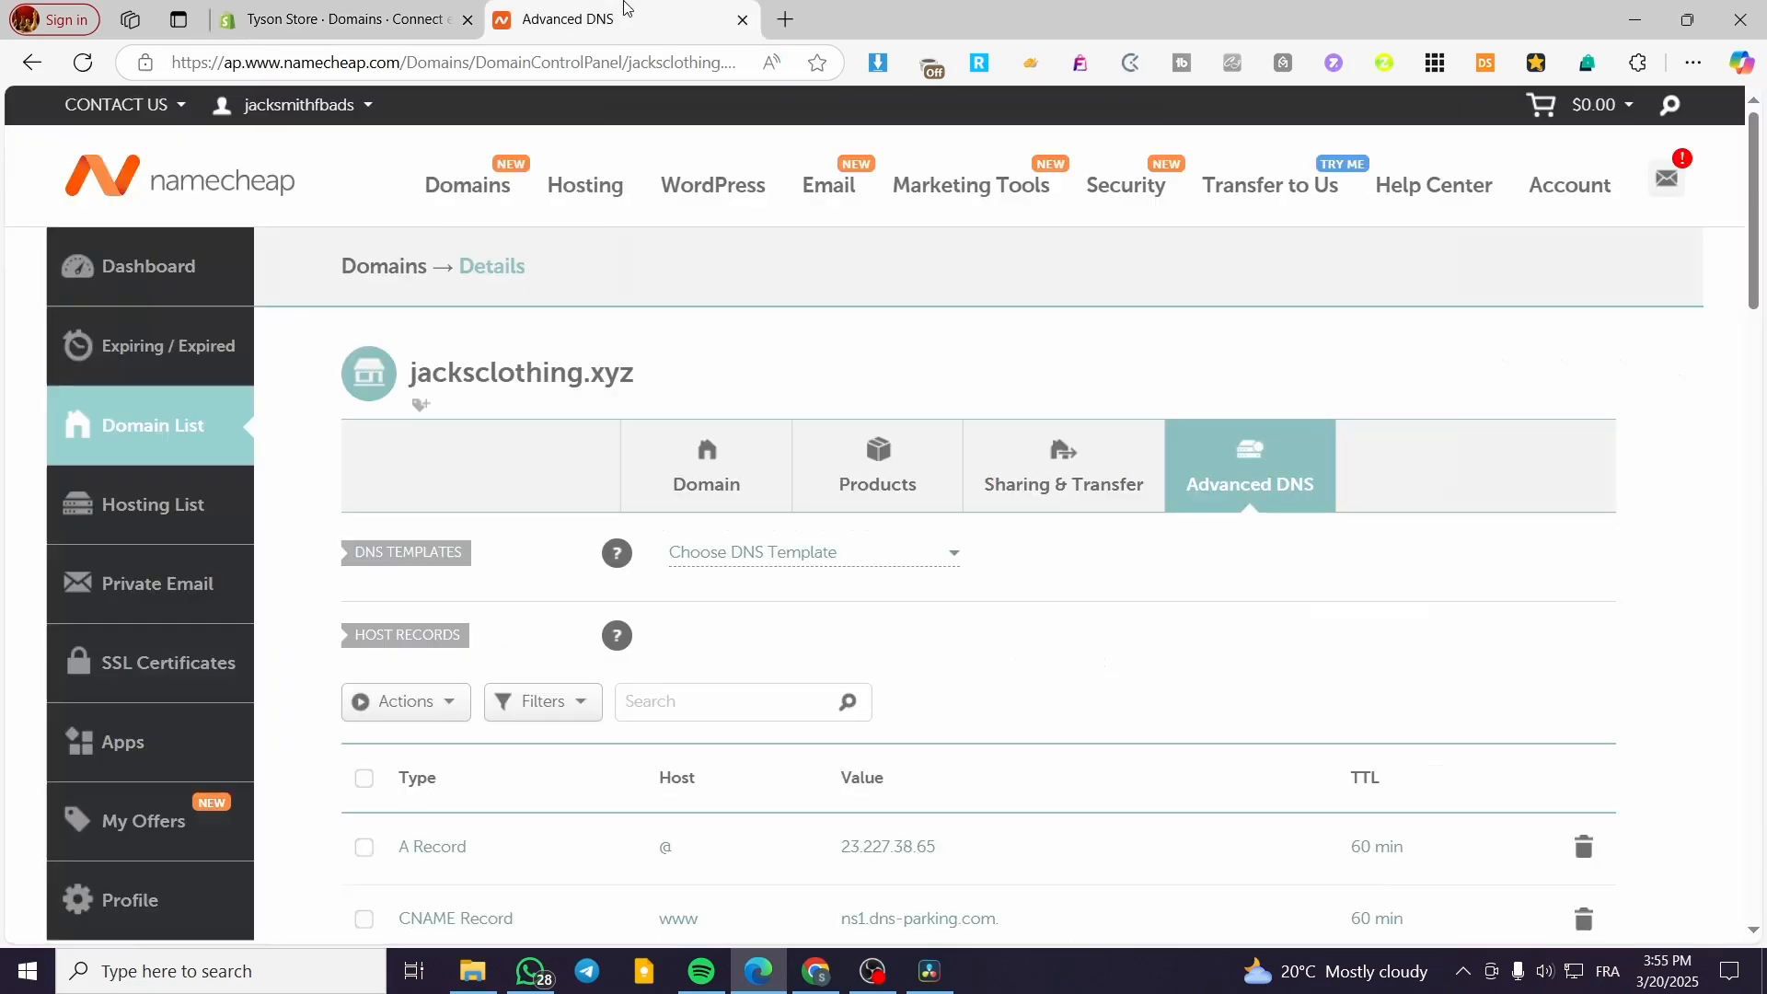
scroll(1203, 682, down, 4)
click(1583, 502)
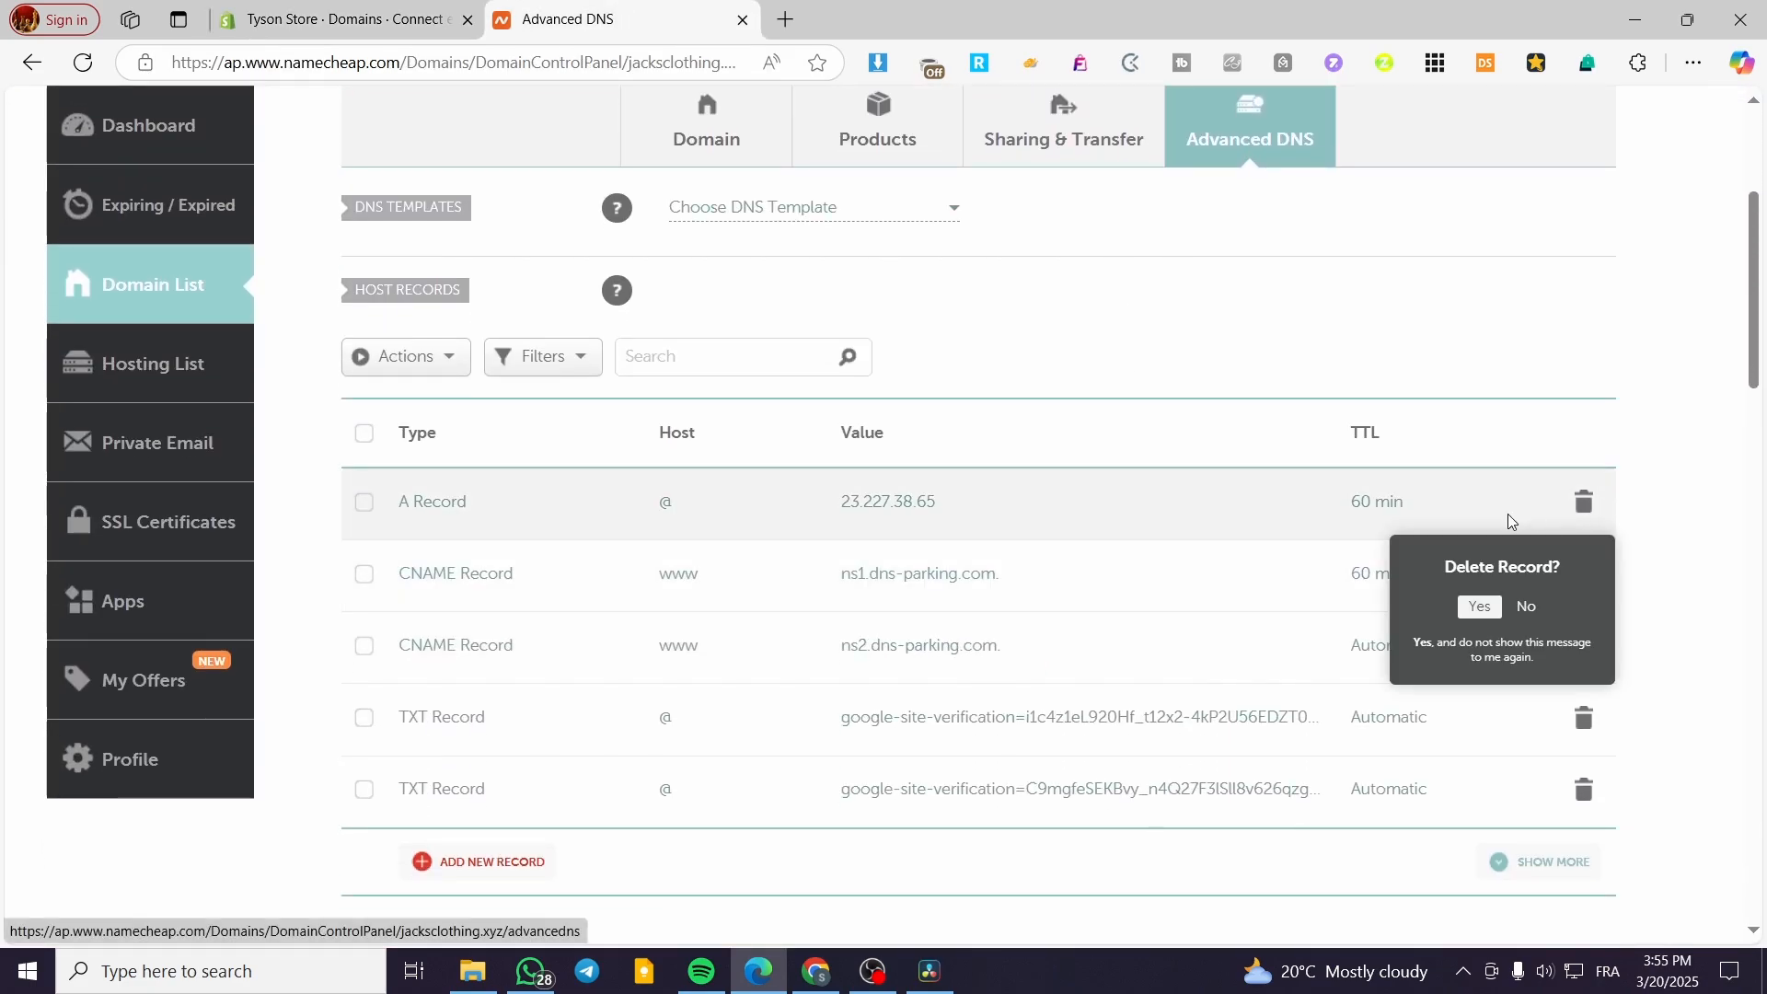
click(1479, 608)
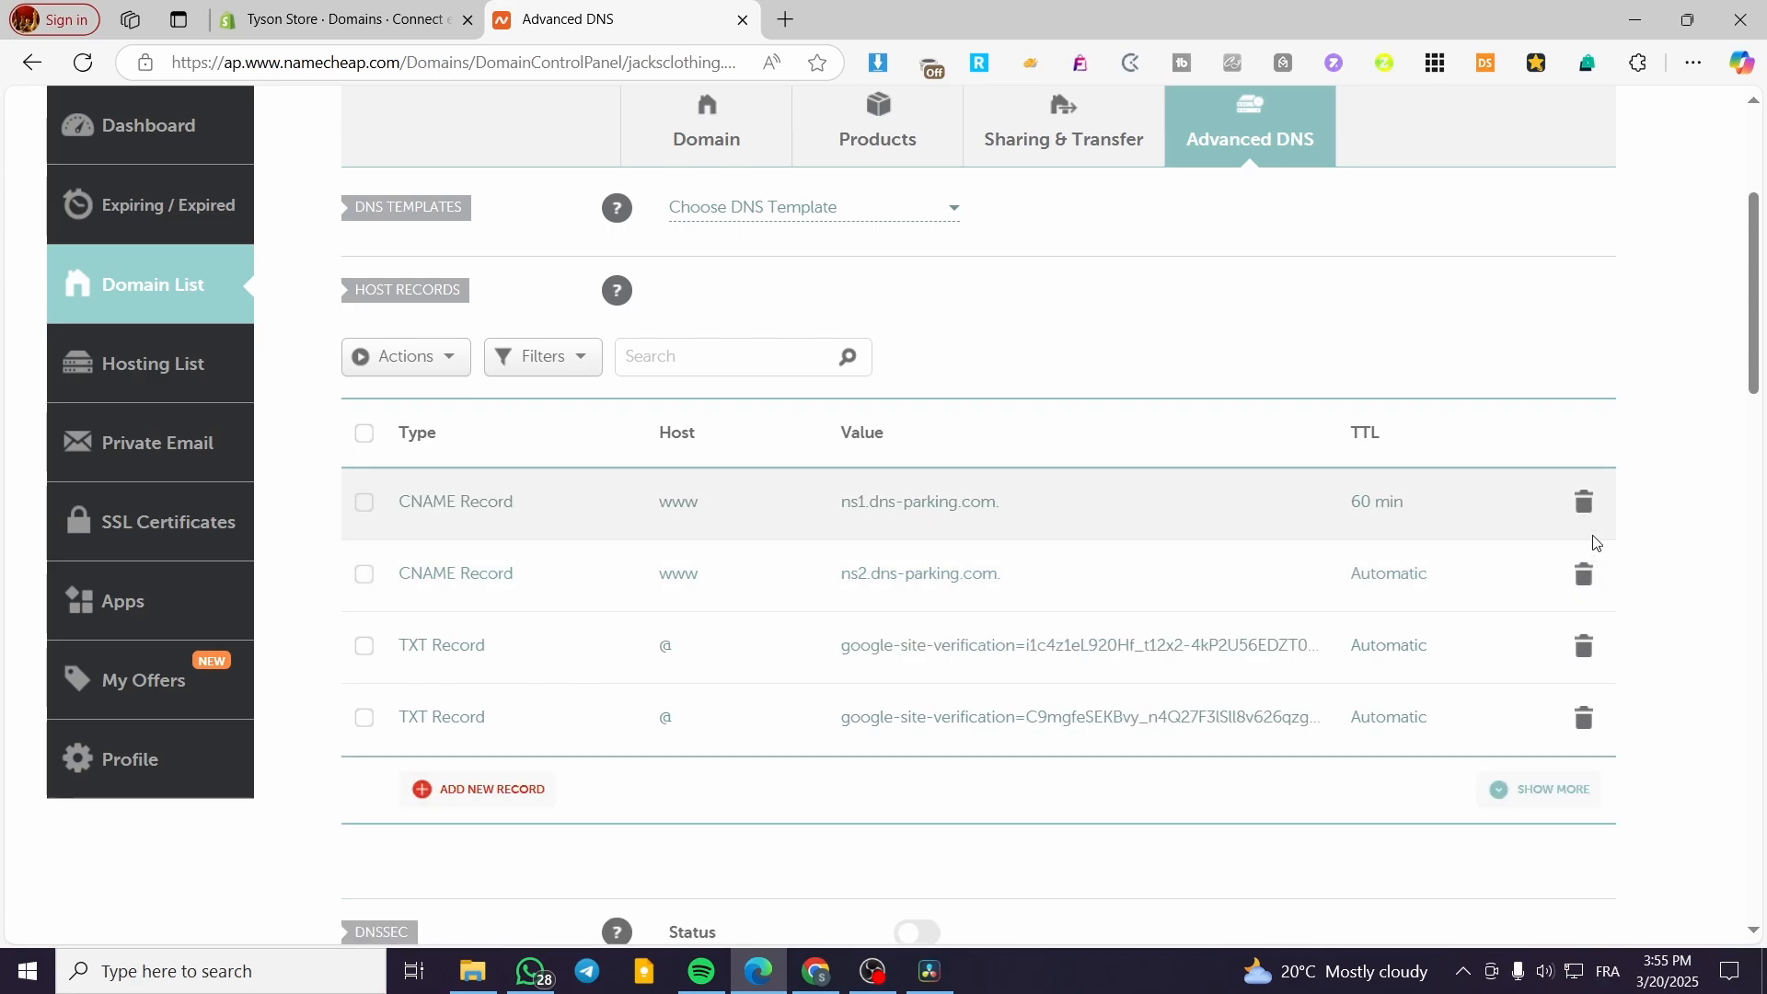
click(1587, 504)
click(1479, 607)
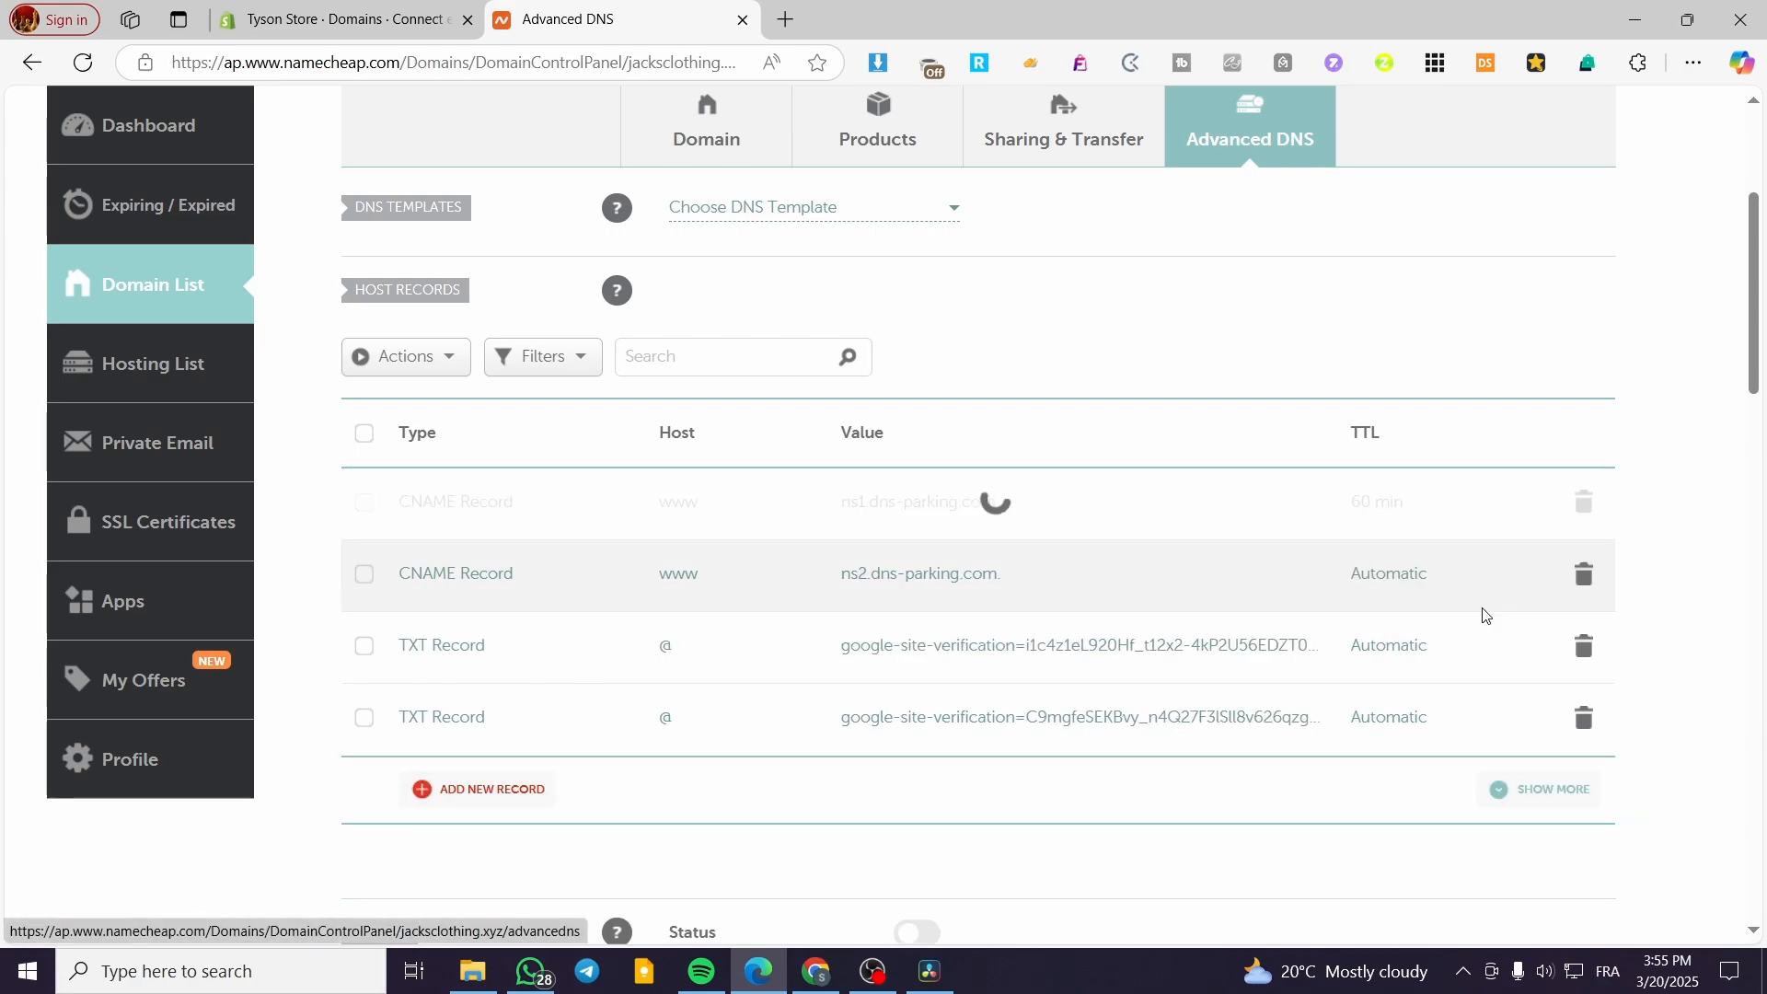
click(1583, 501)
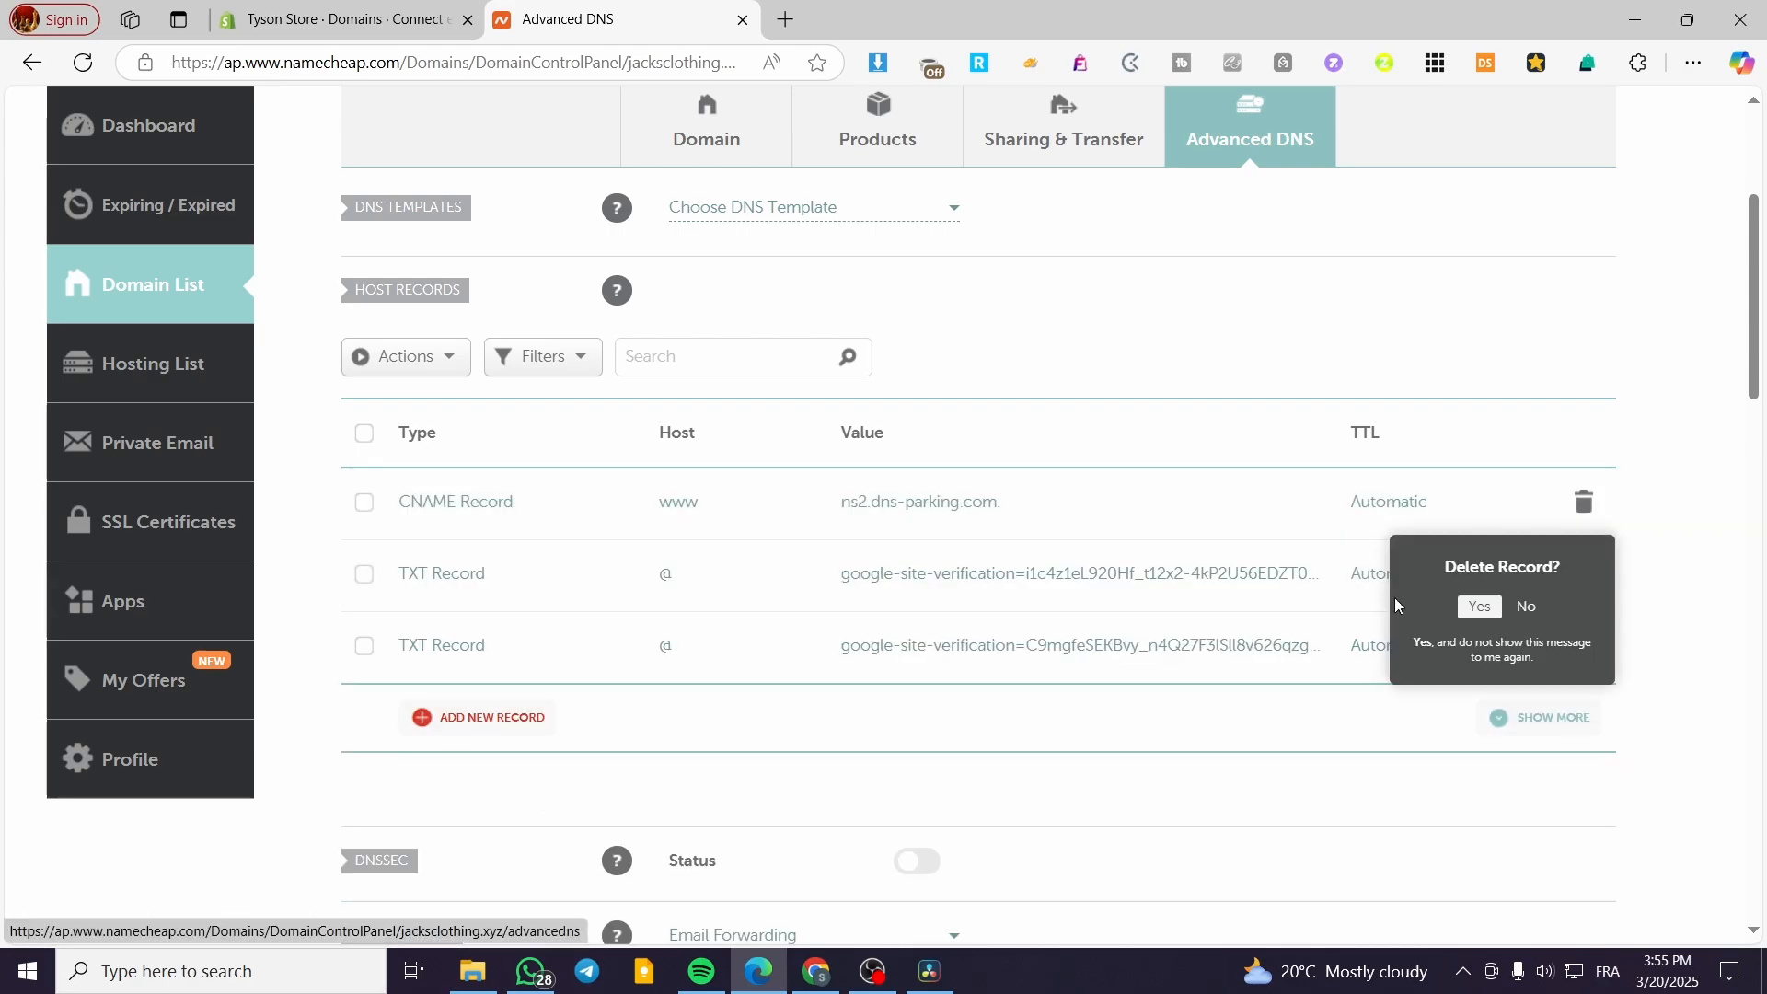
click(1479, 606)
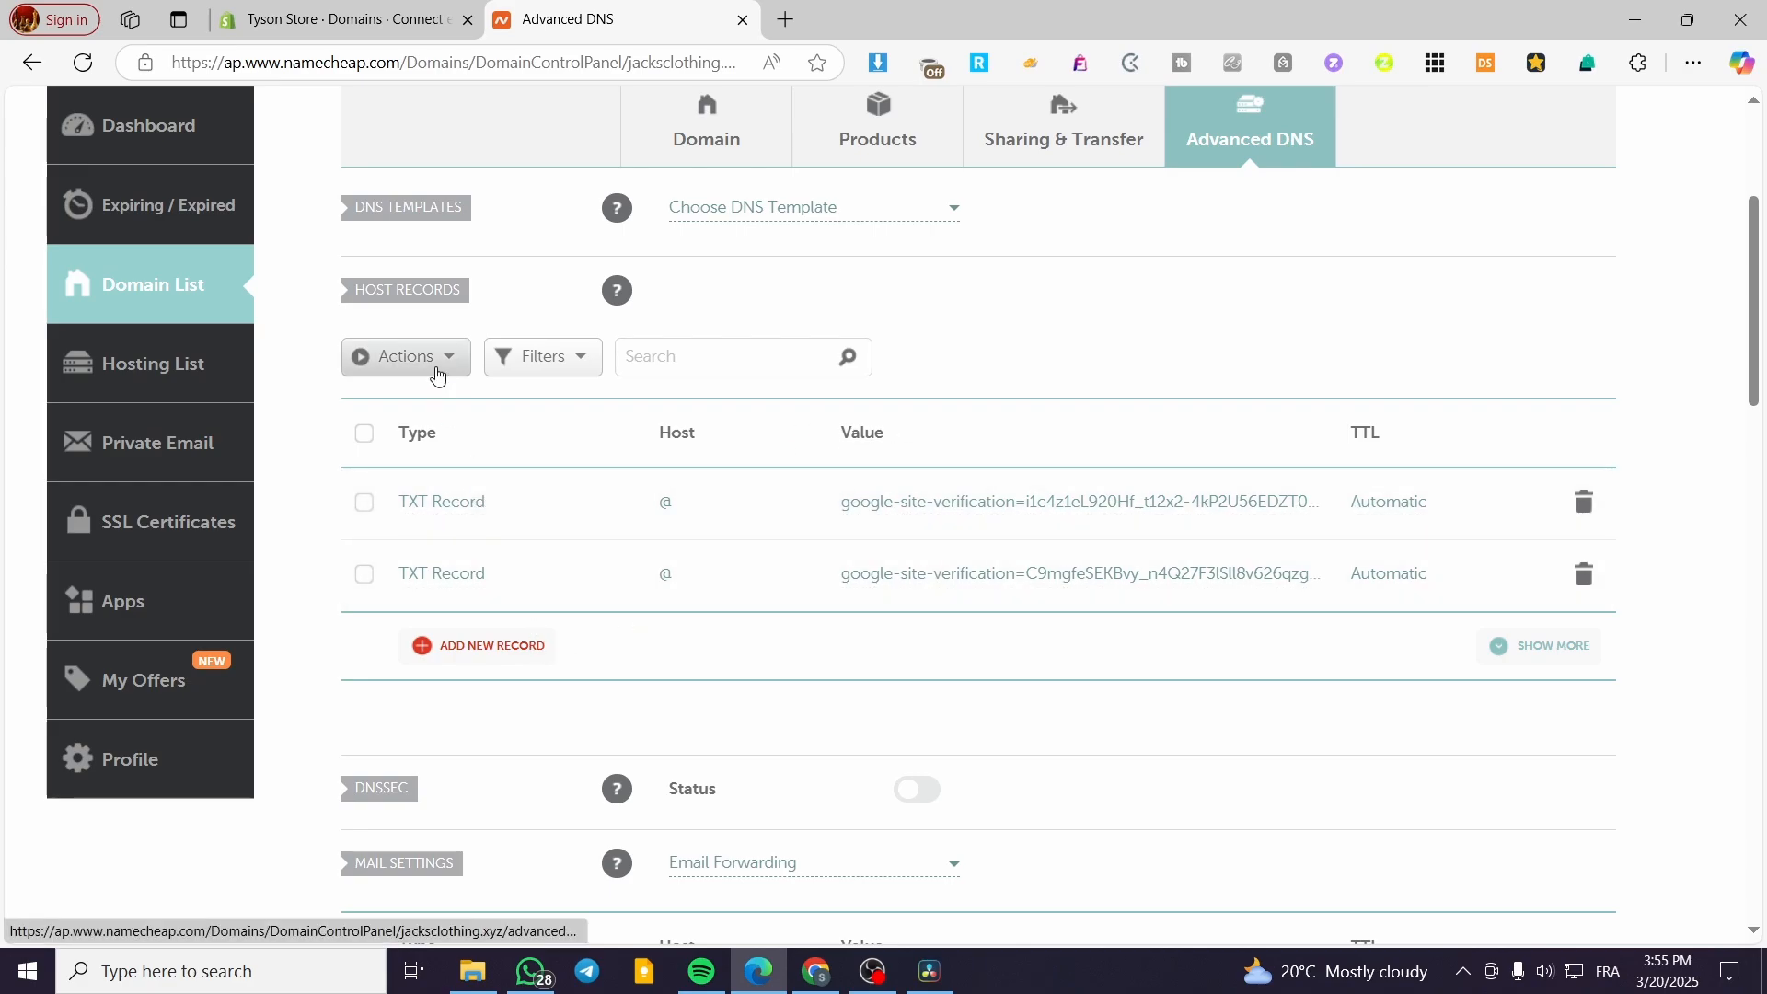
Add a new host record on Namecheap with the type A Record, checking the required type in Shopify.
click(421, 368)
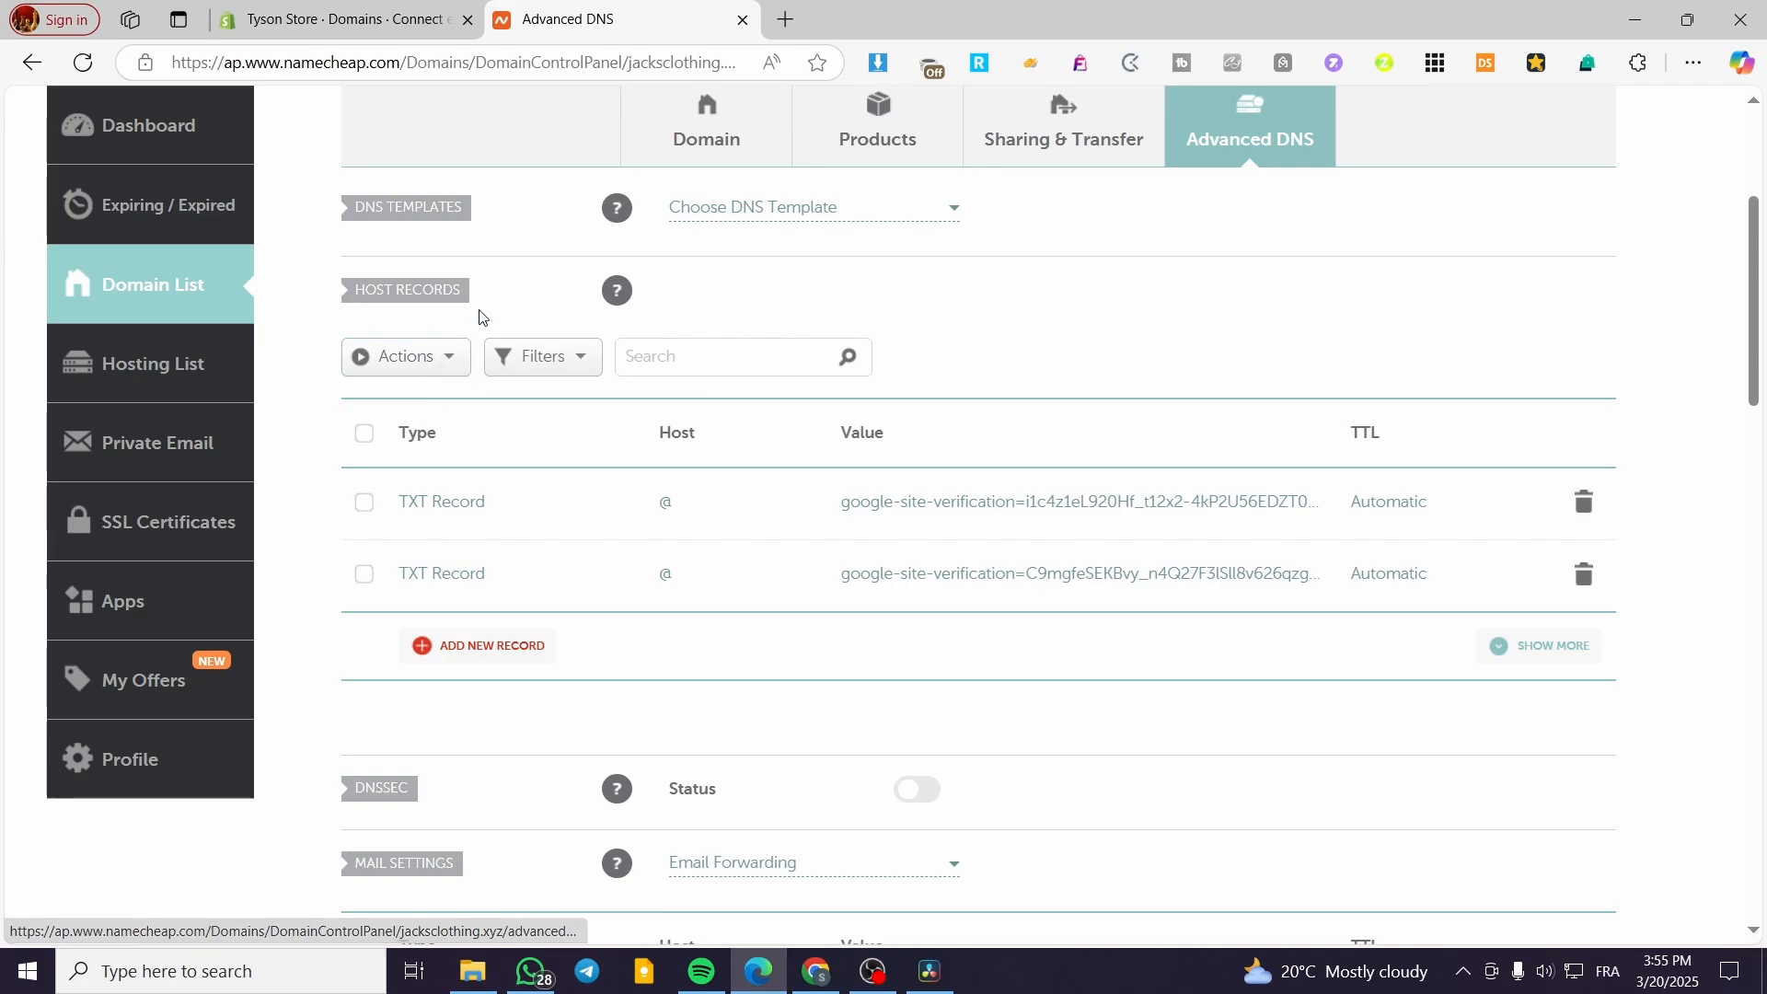
click(468, 645)
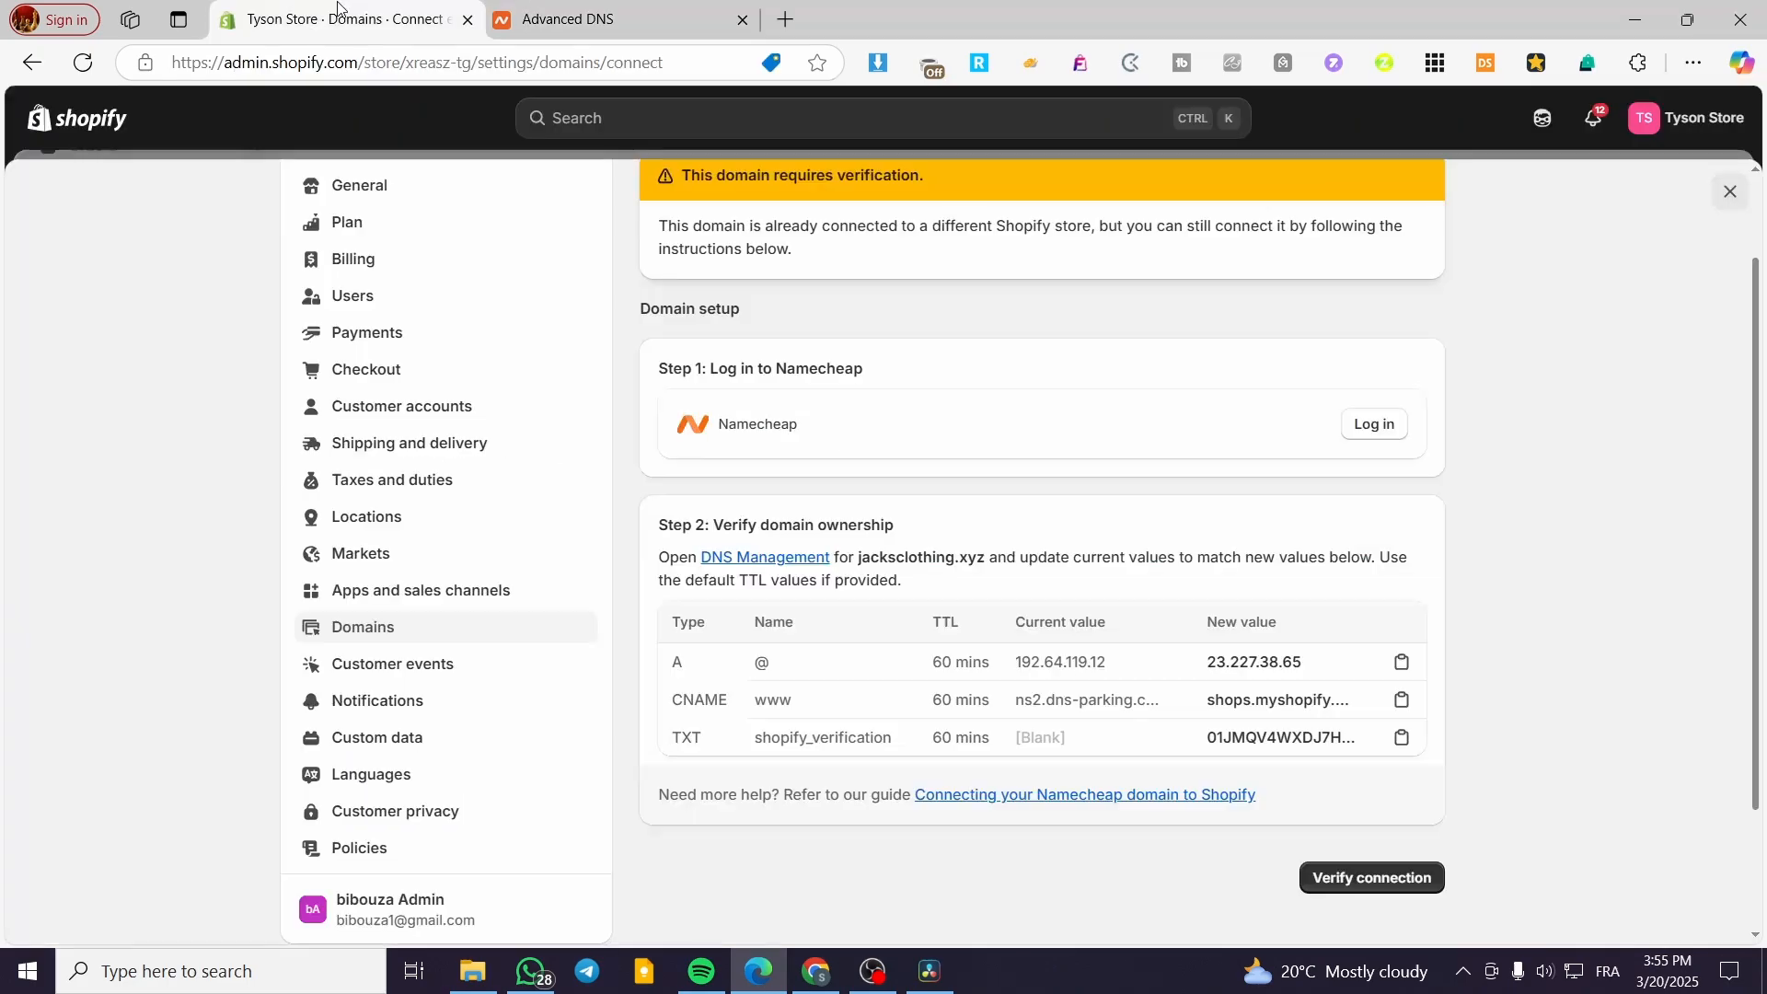
click(432, 19)
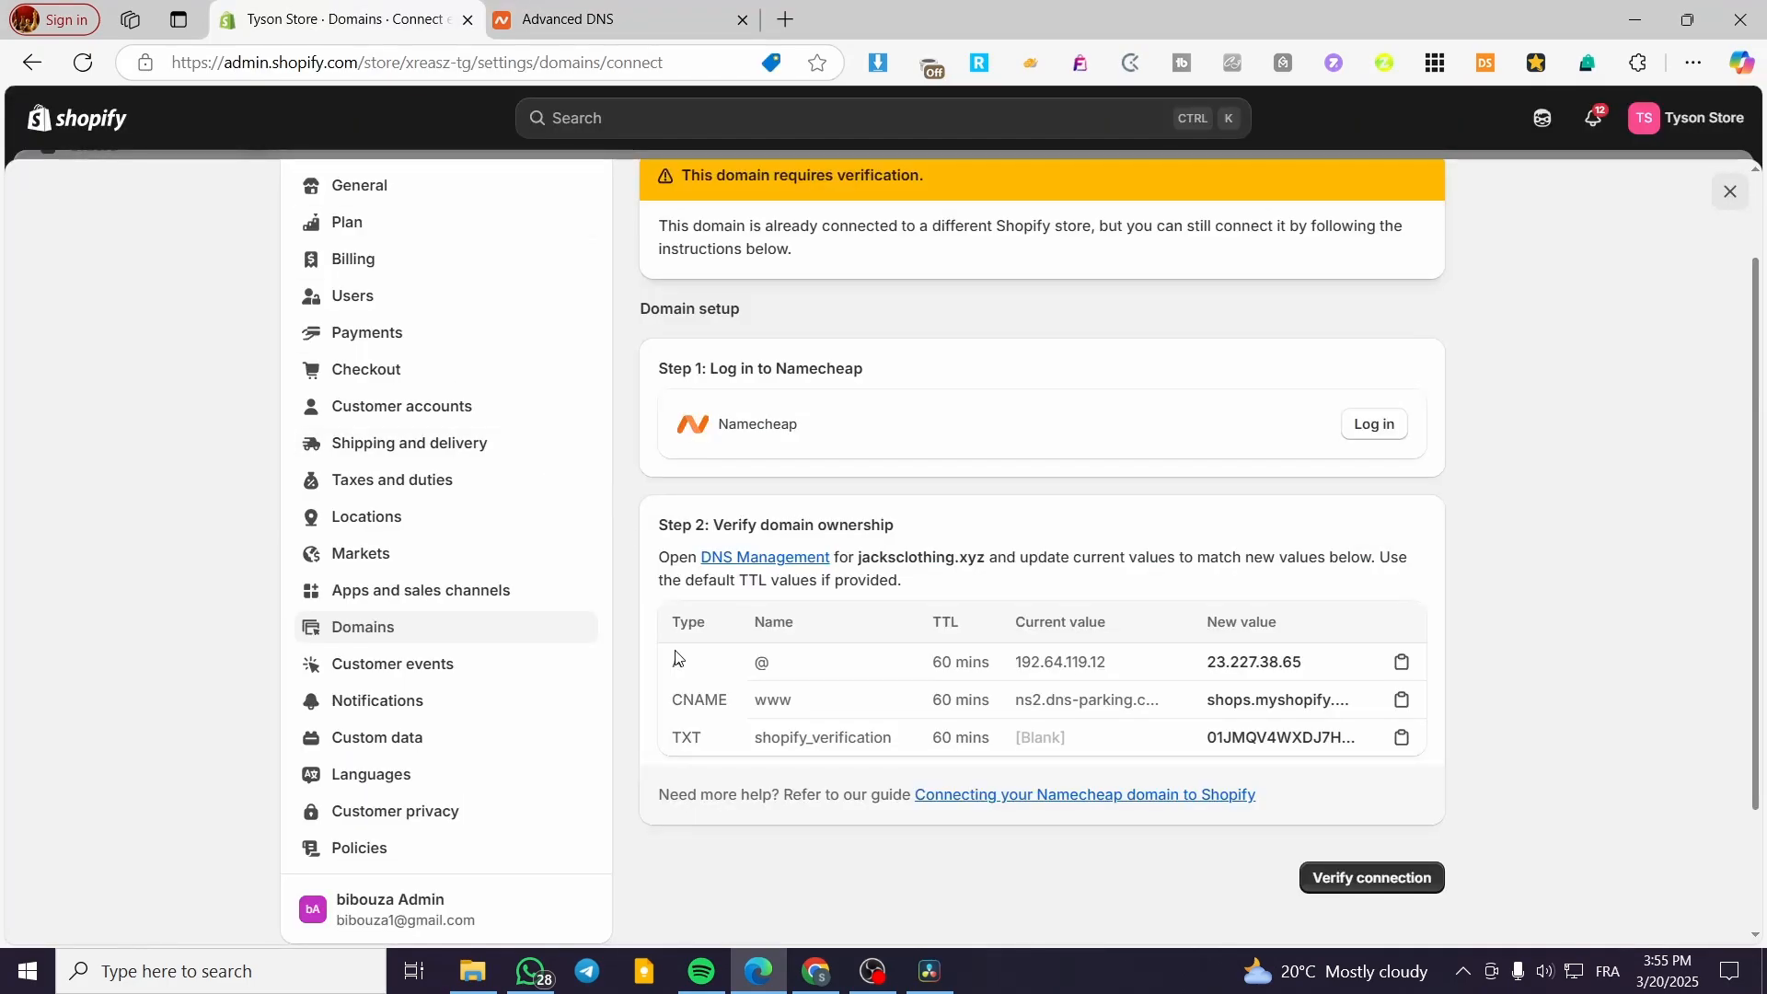
click(648, 21)
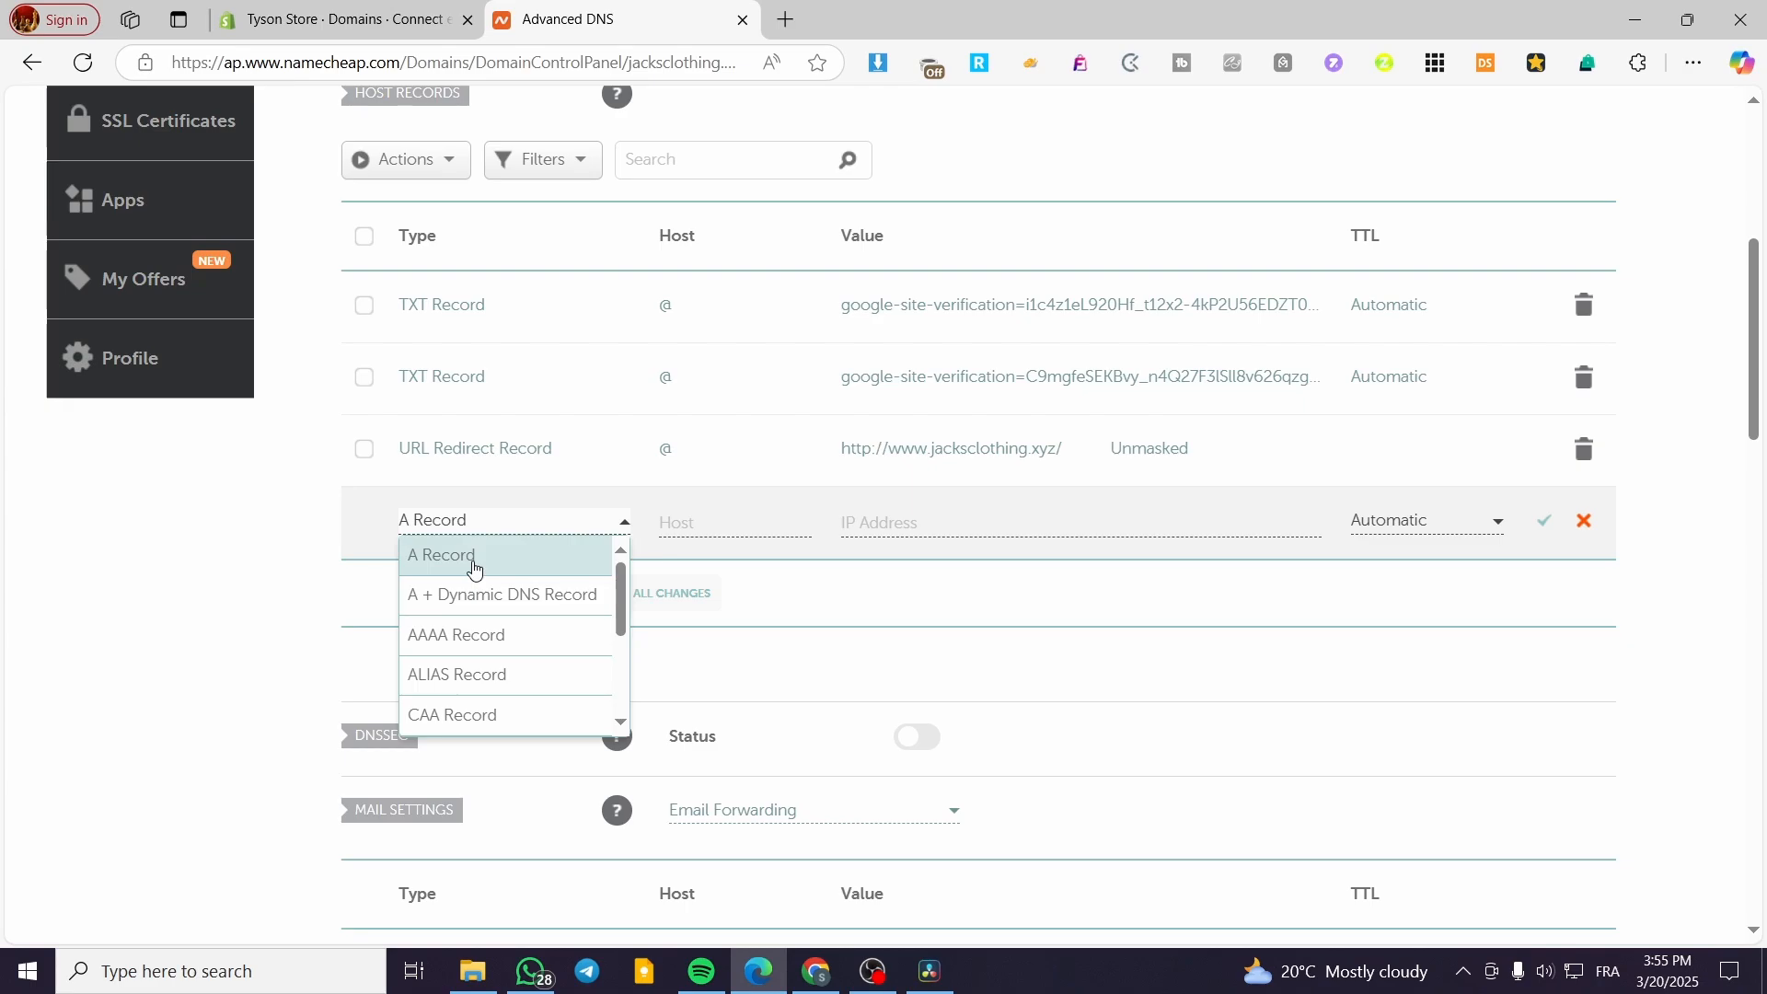
scroll(461, 386, up, 1)
click(457, 445)
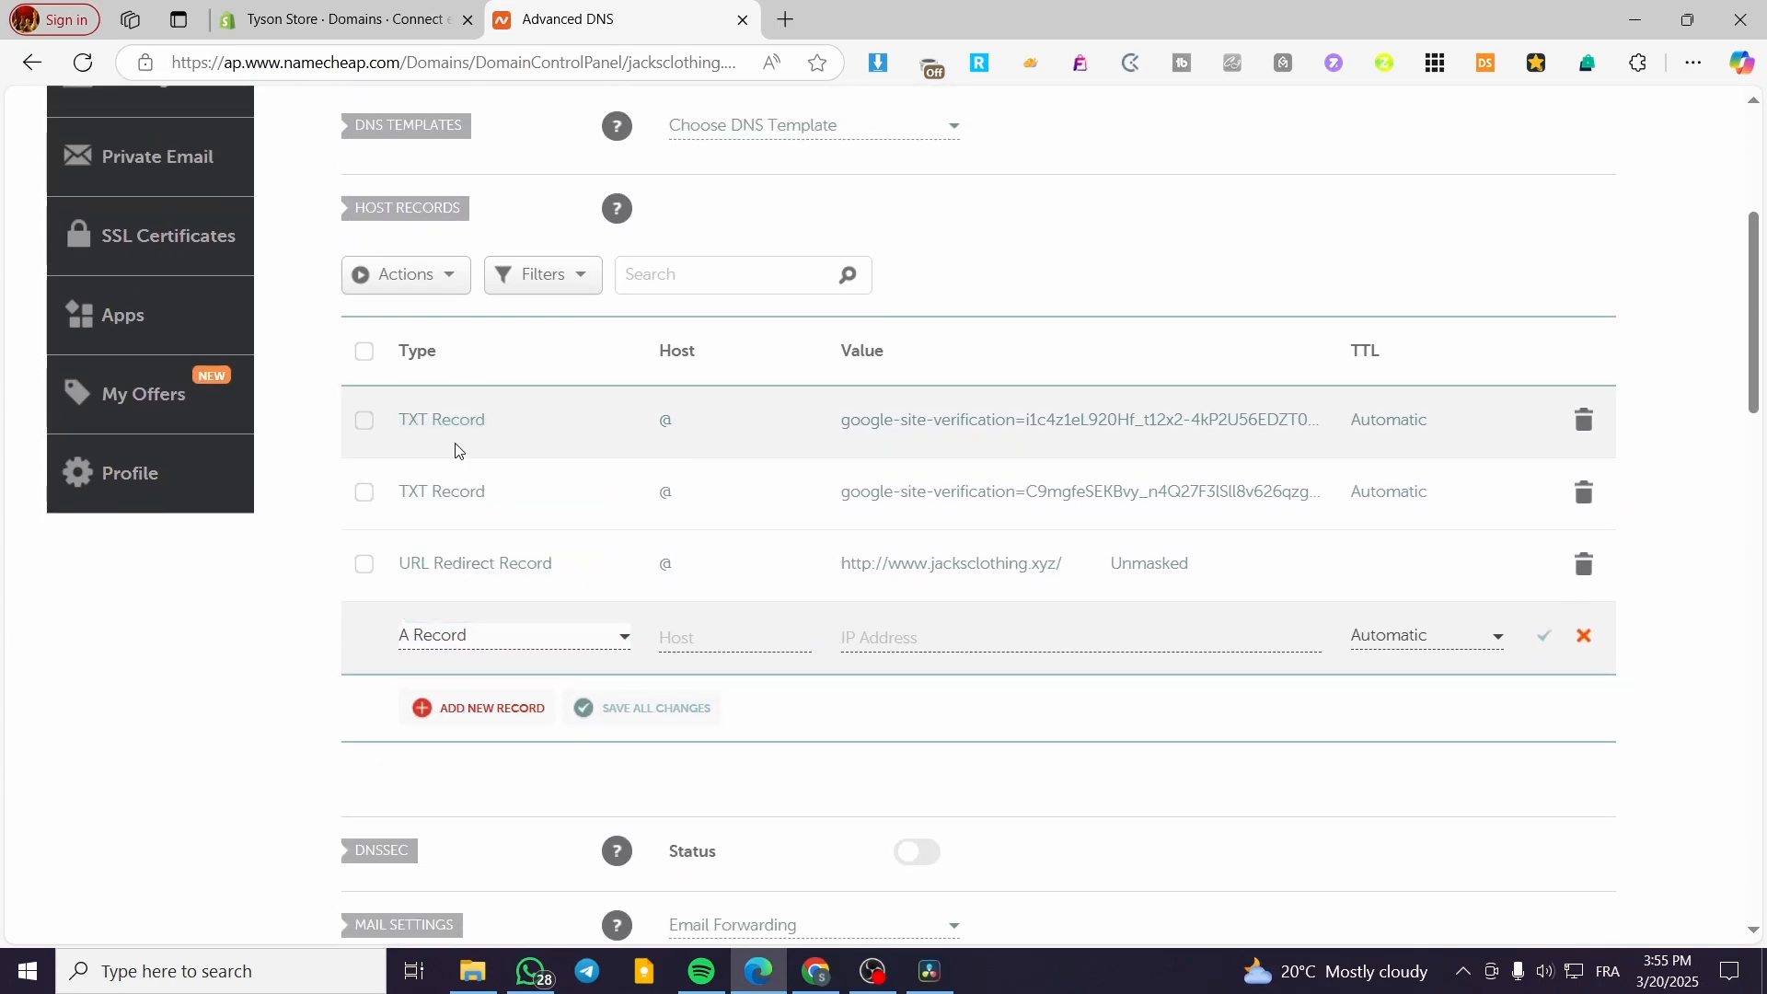
Copy the A record's name @ from Shopify's table and enter it as the new A Record's host on Namecheap.
click(700, 637)
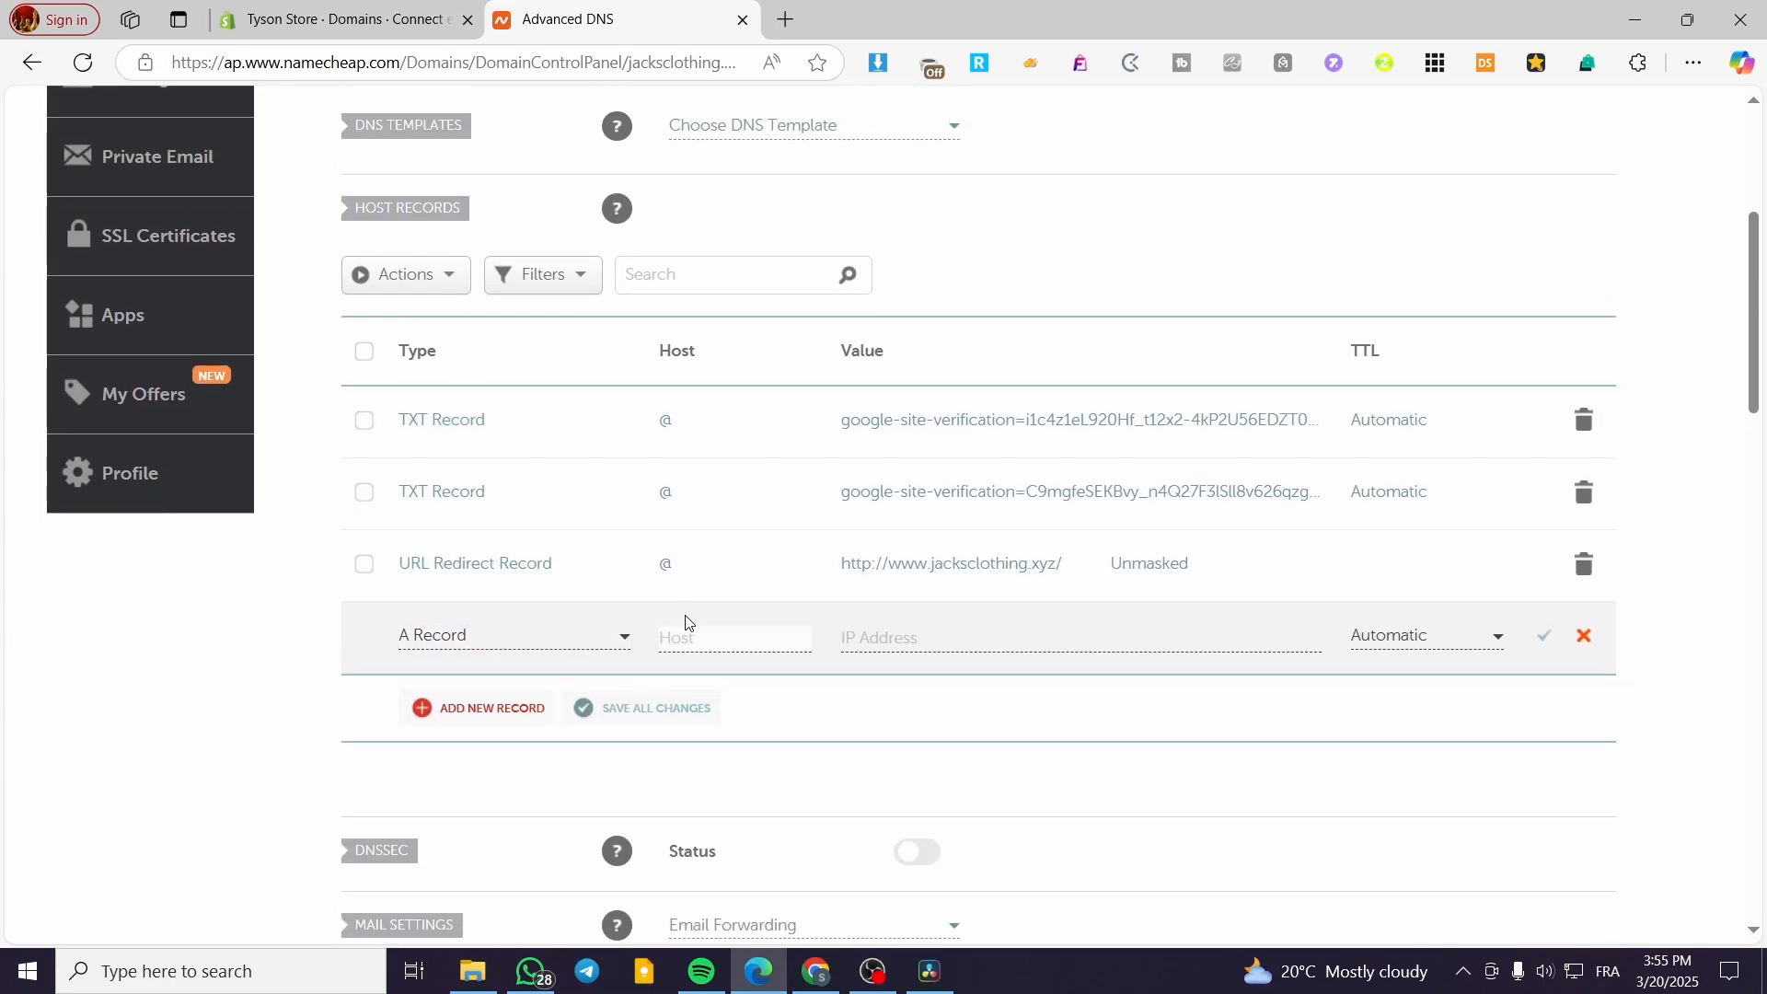
click(341, 19)
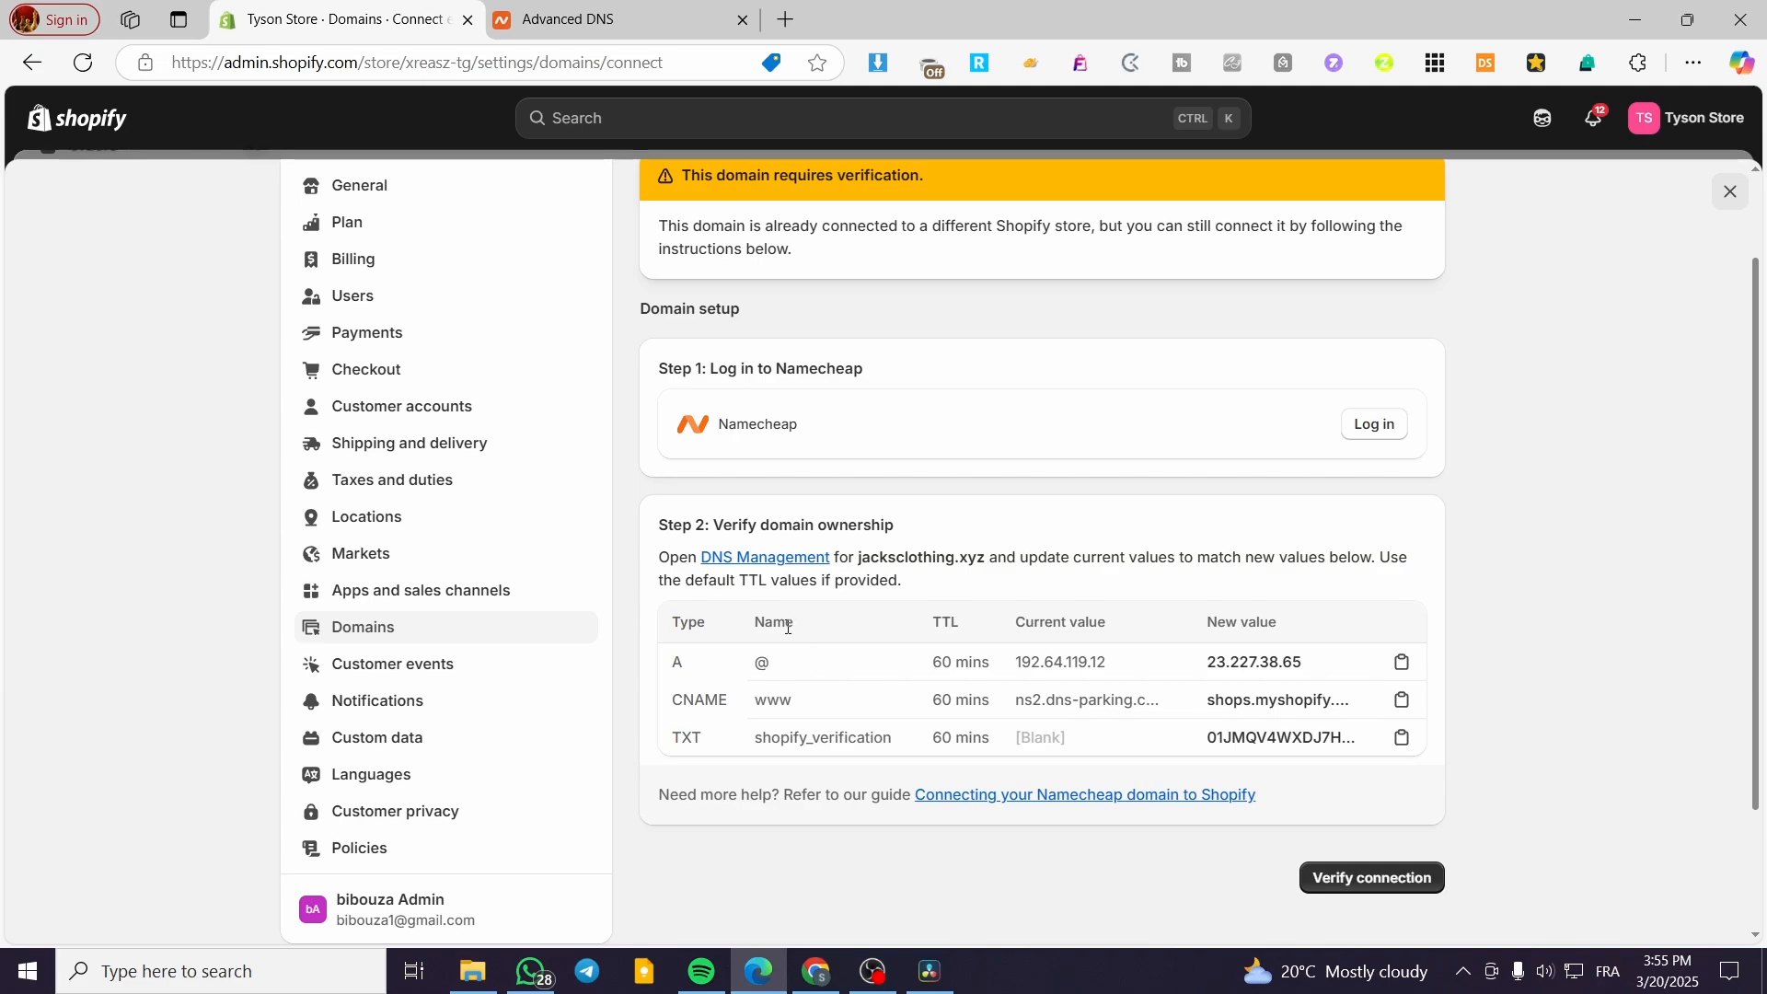
double_click(762, 662)
right_click(762, 663)
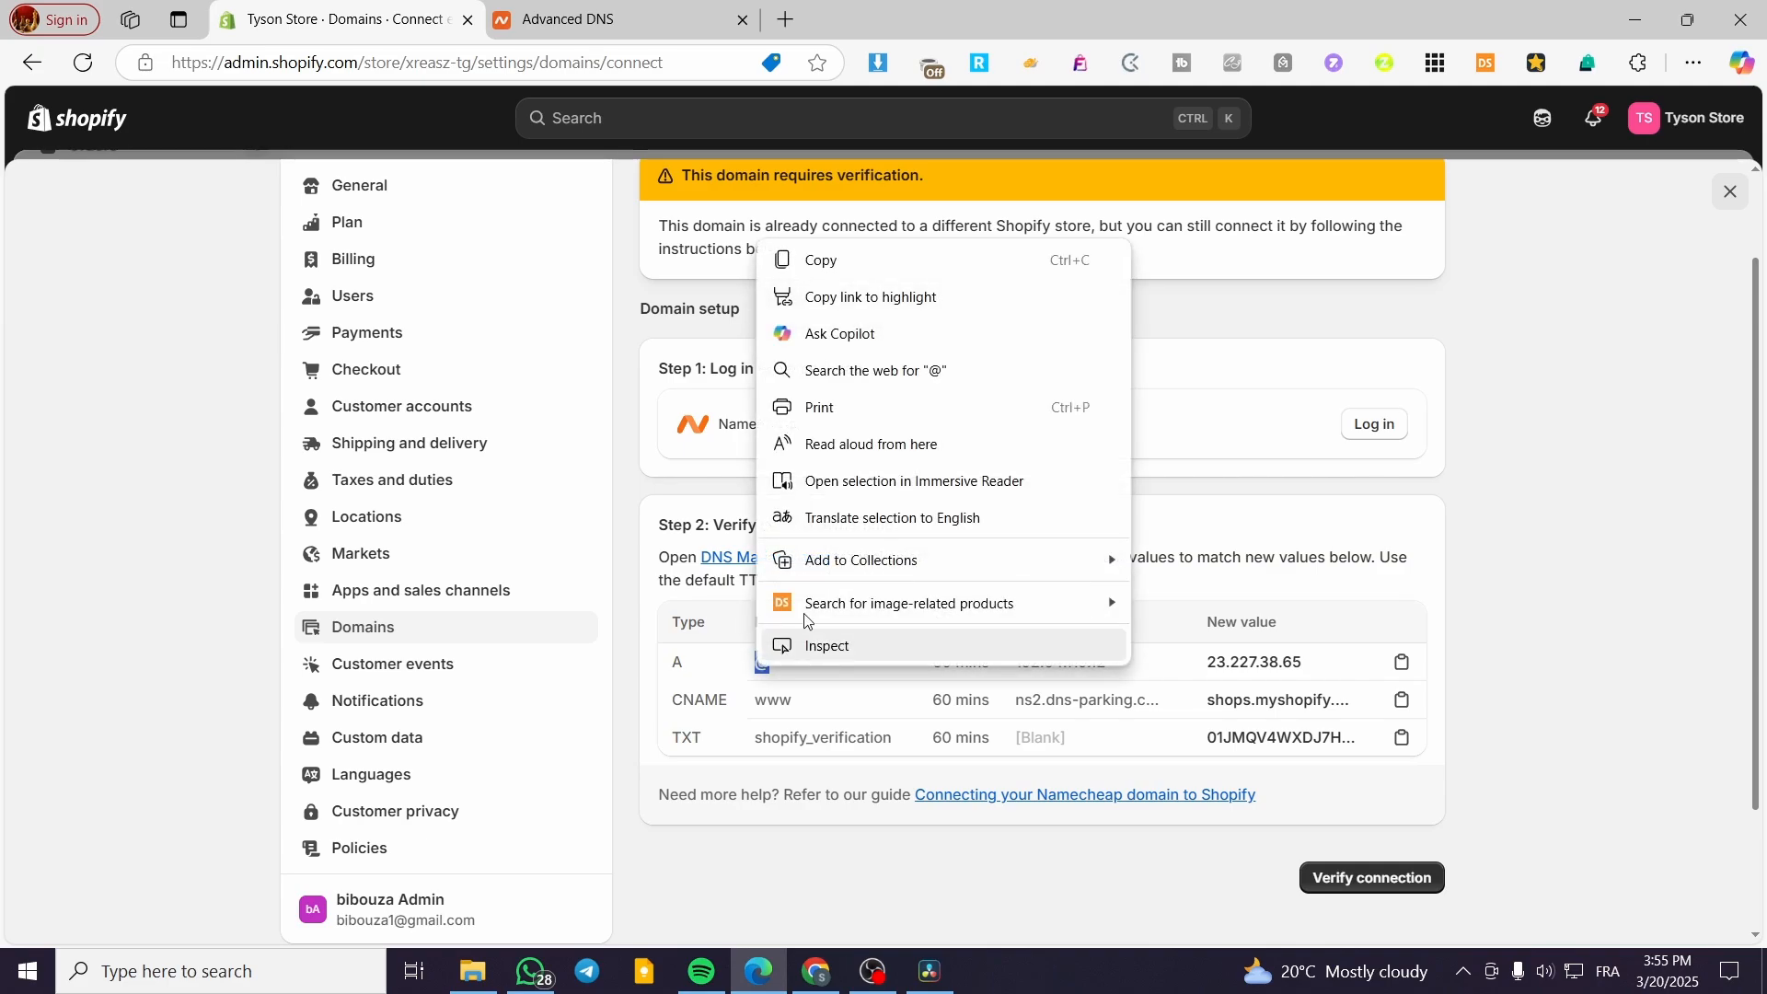
click(863, 258)
click(571, 19)
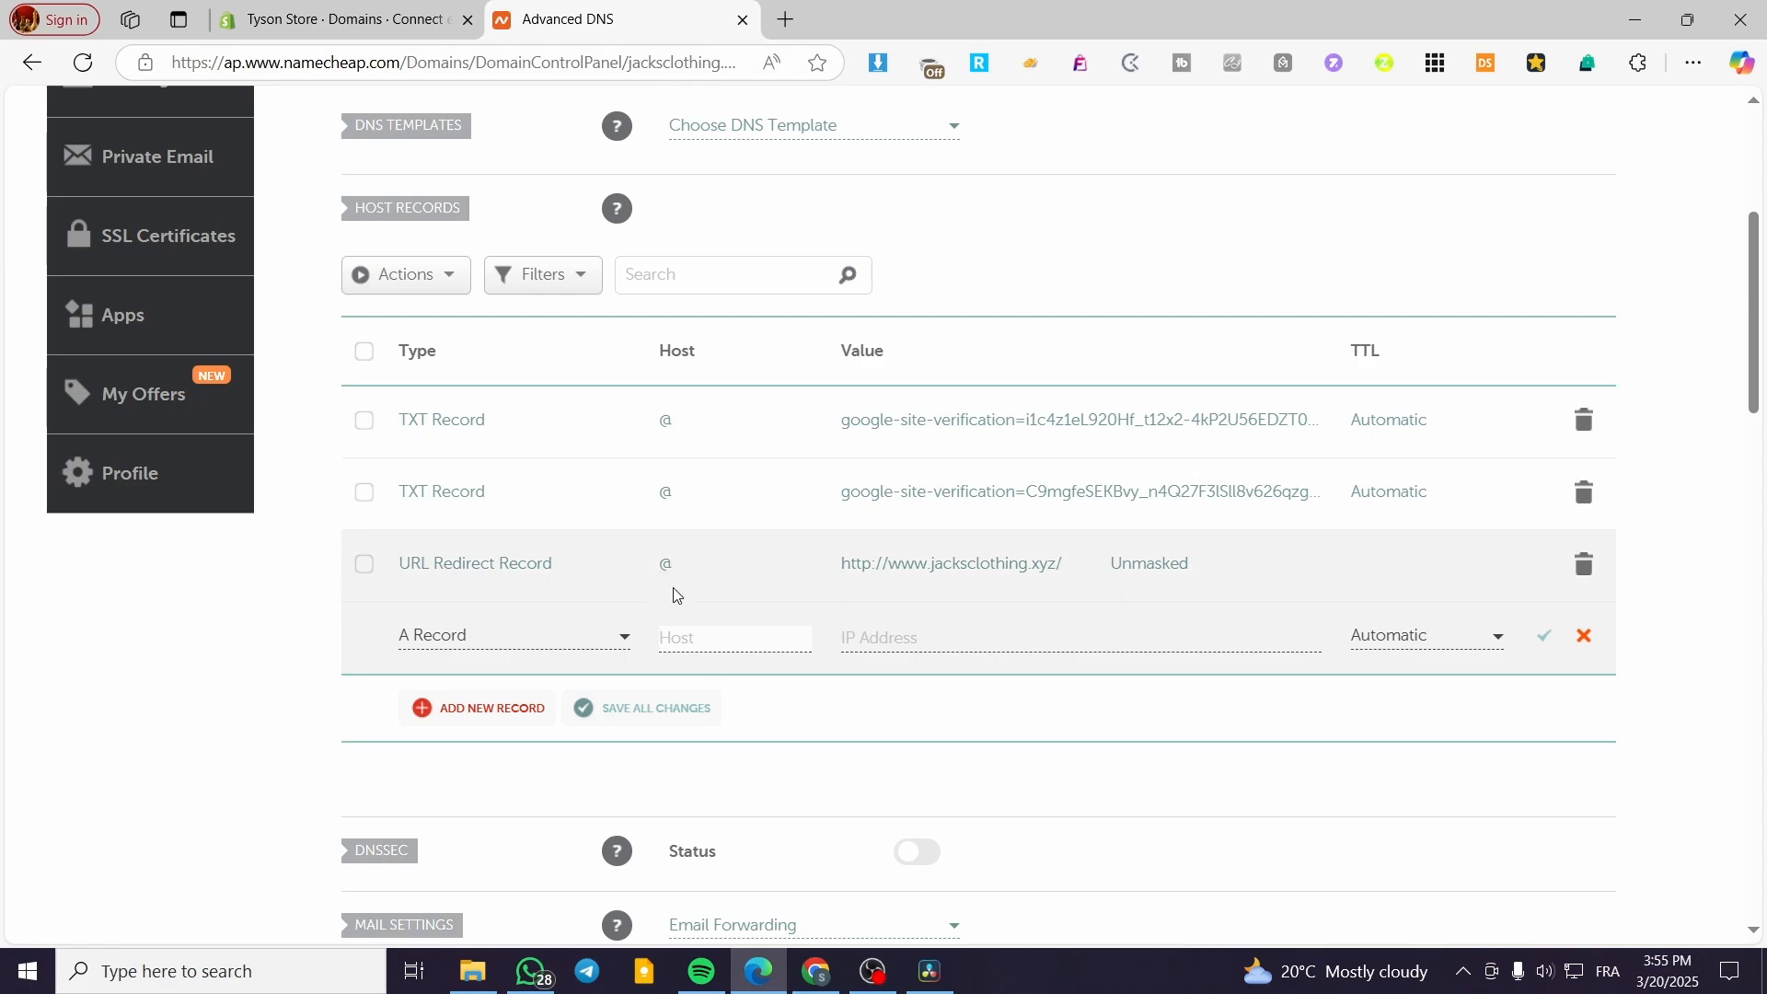
click(689, 638)
right_click(689, 638)
click(768, 371)
Copy the A record's new value 23.227.38.65 from Shopify and enter it as the IP address of Namecheap's new A Record.
click(857, 648)
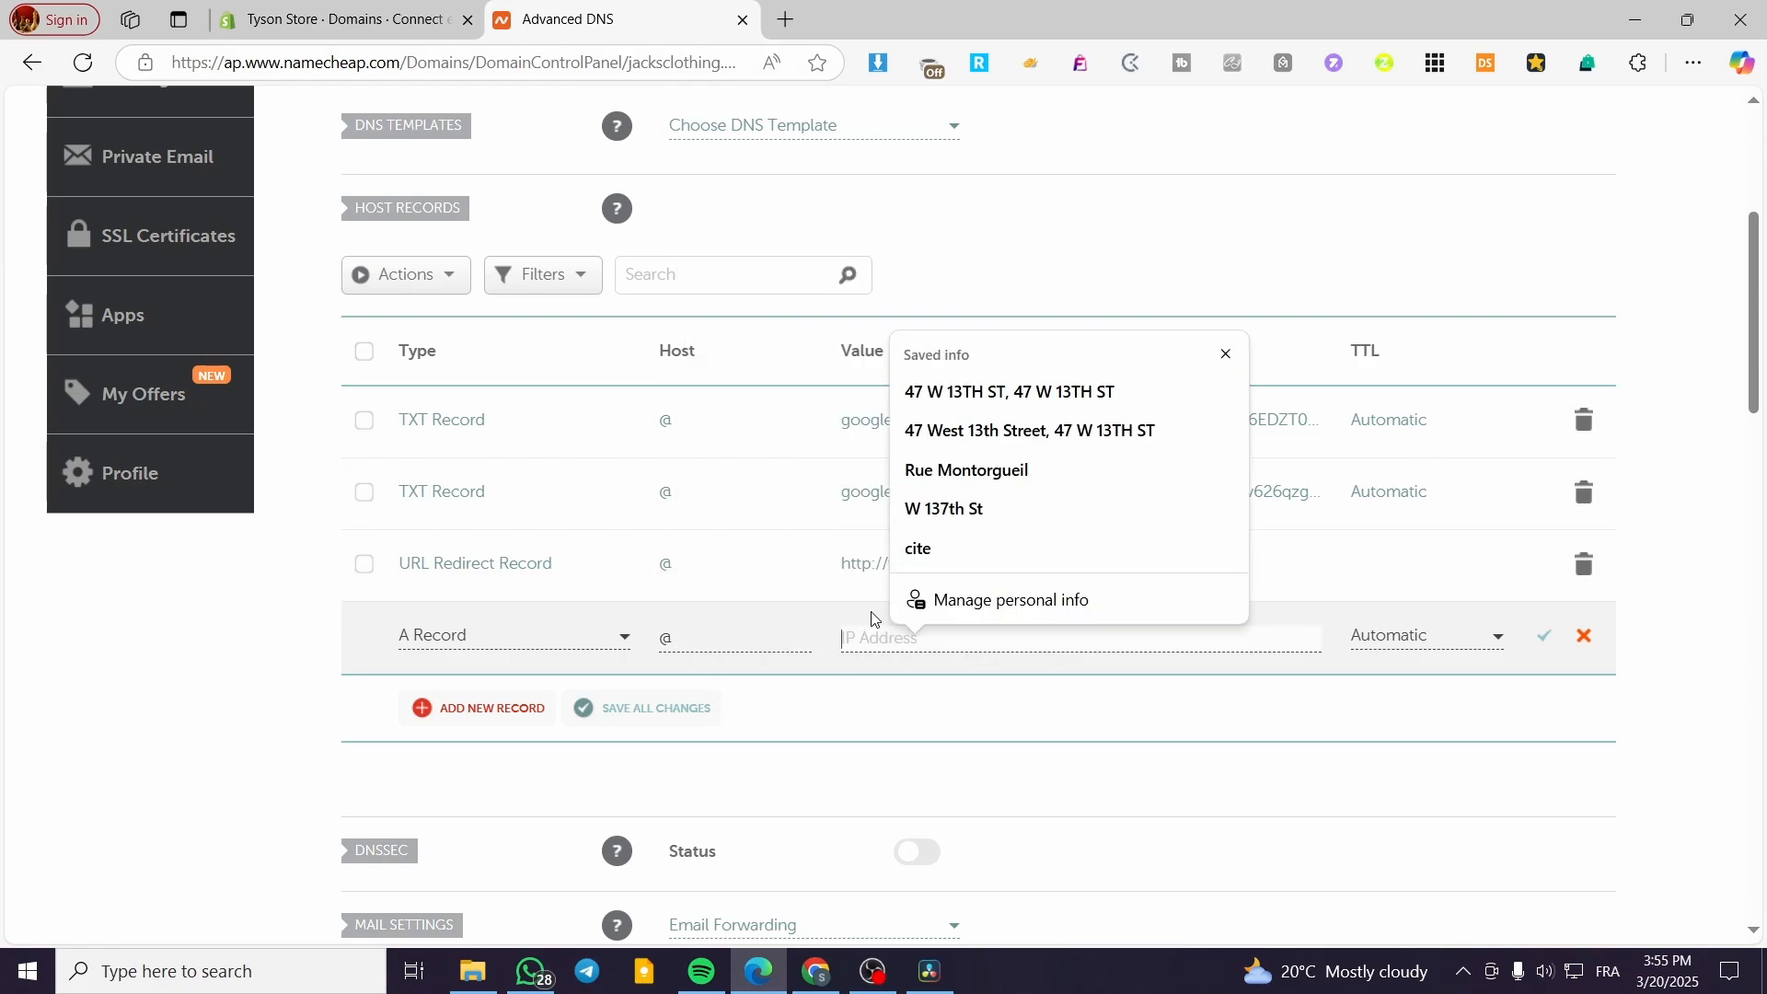
click(1226, 353)
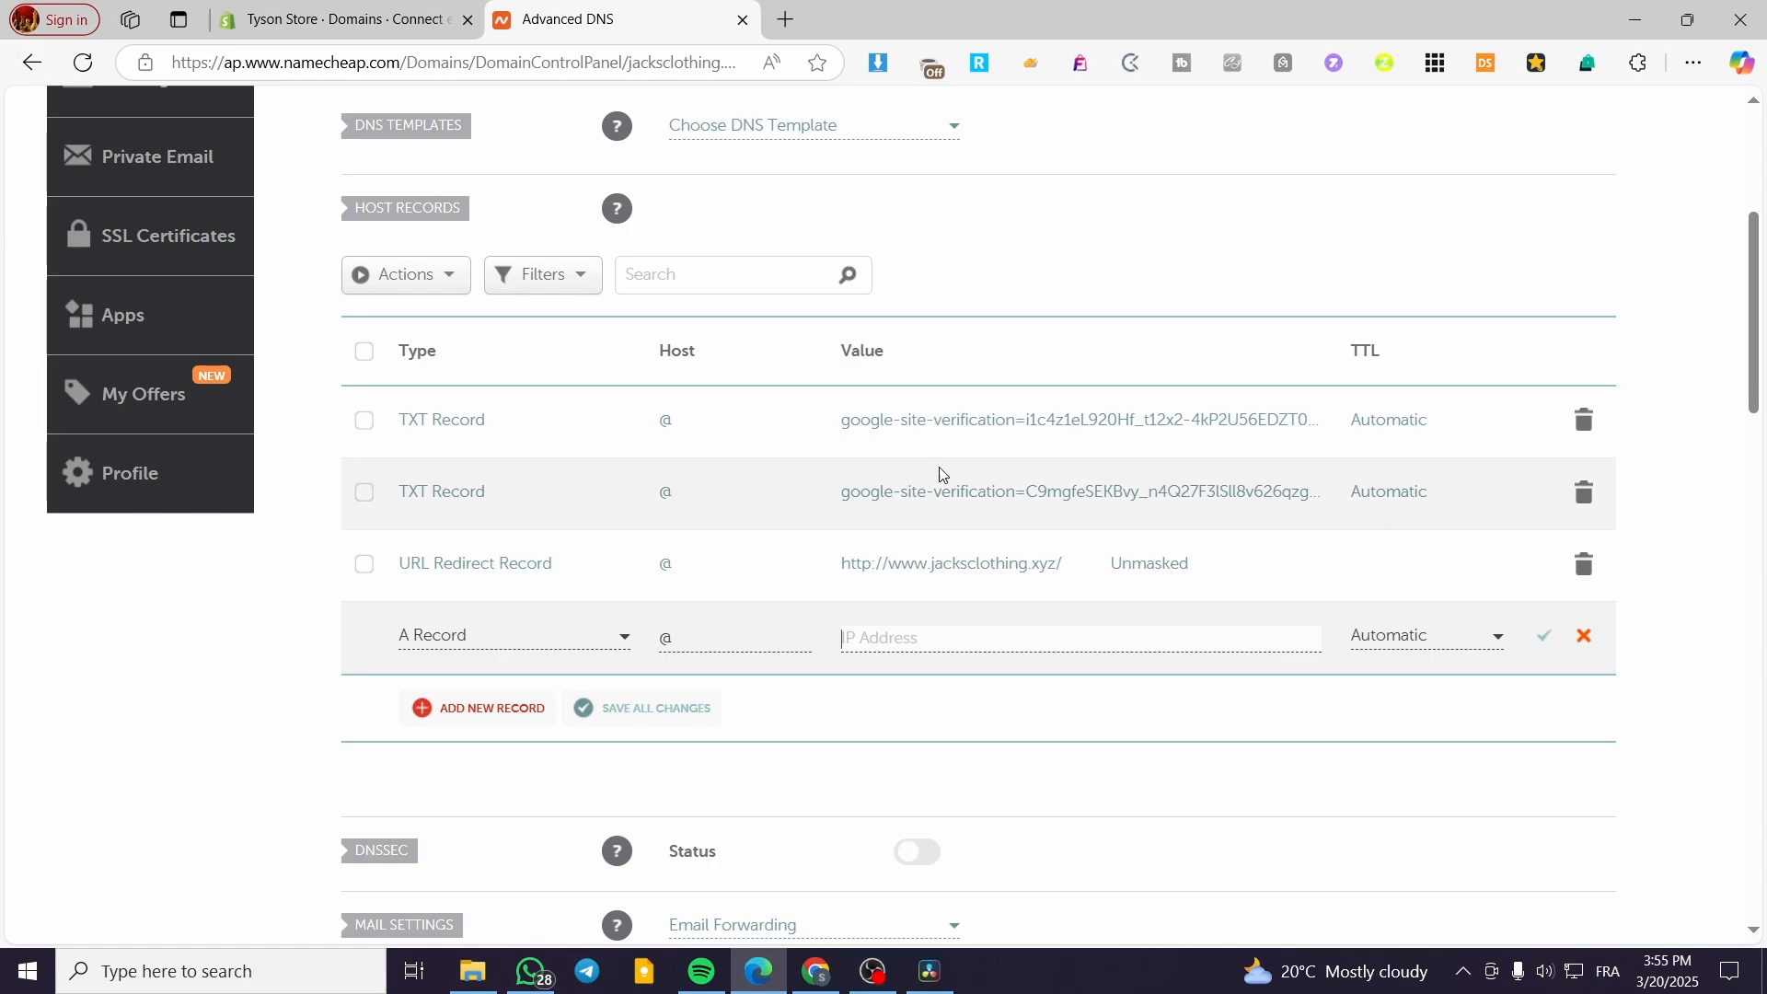
click(341, 19)
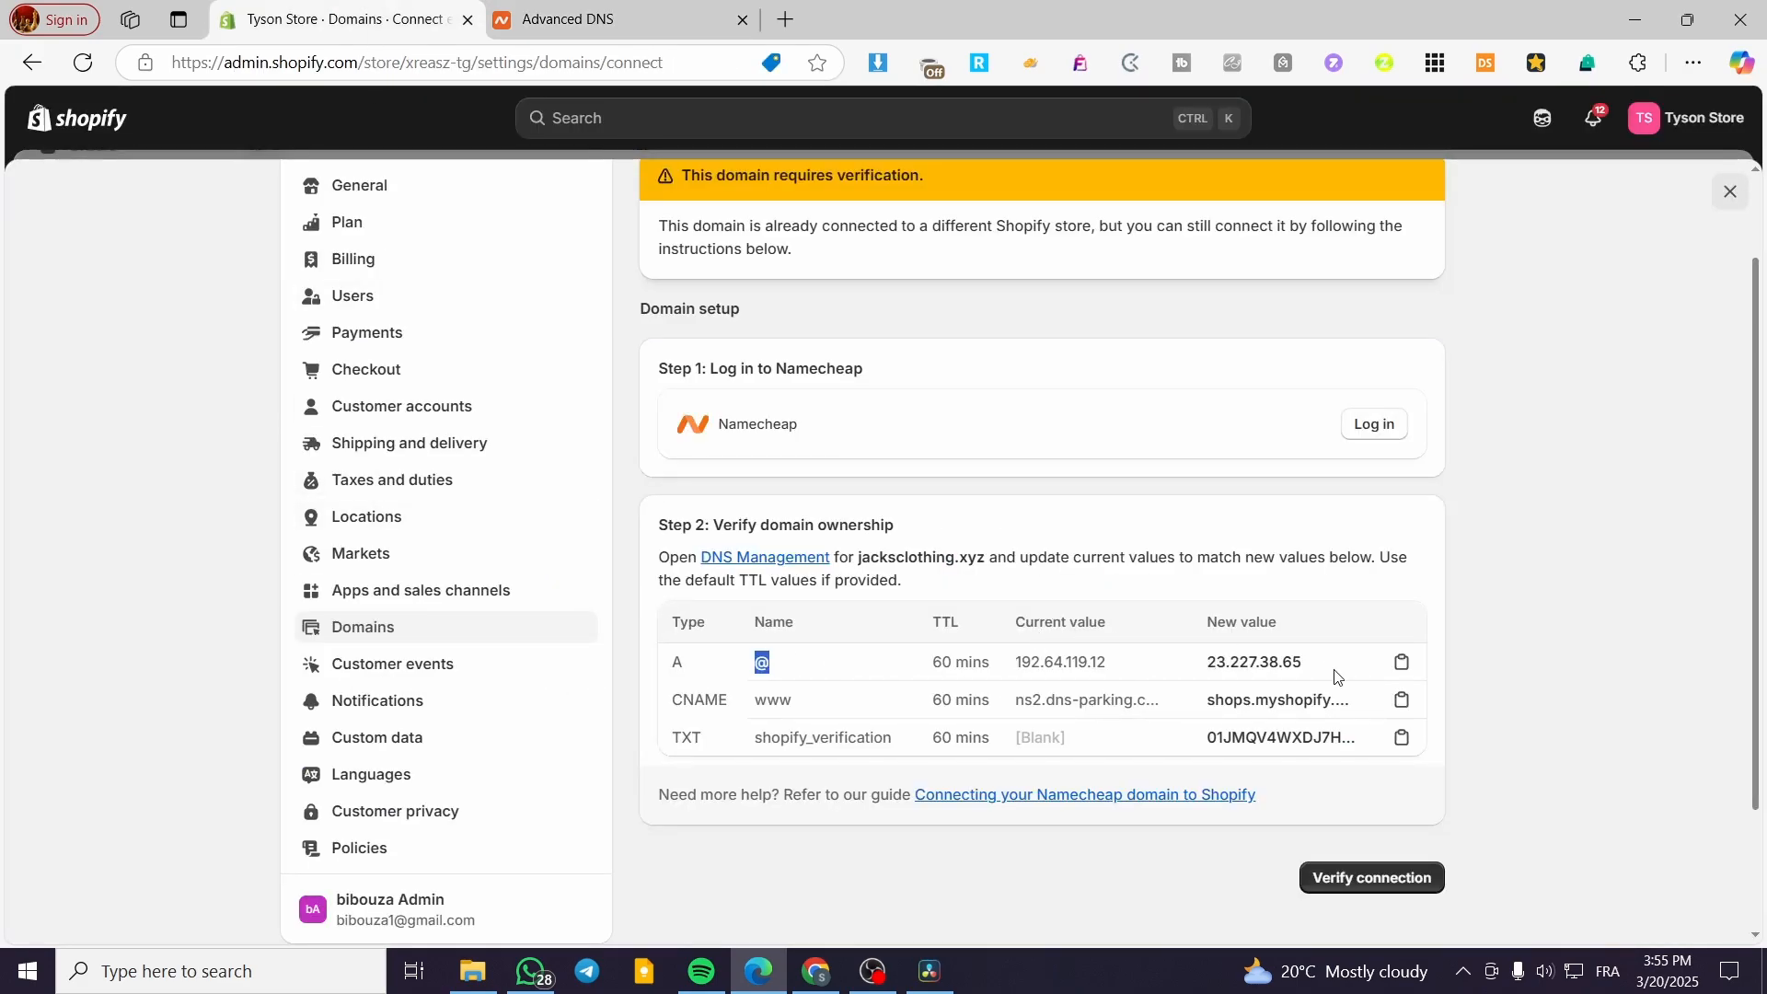
click(1408, 665)
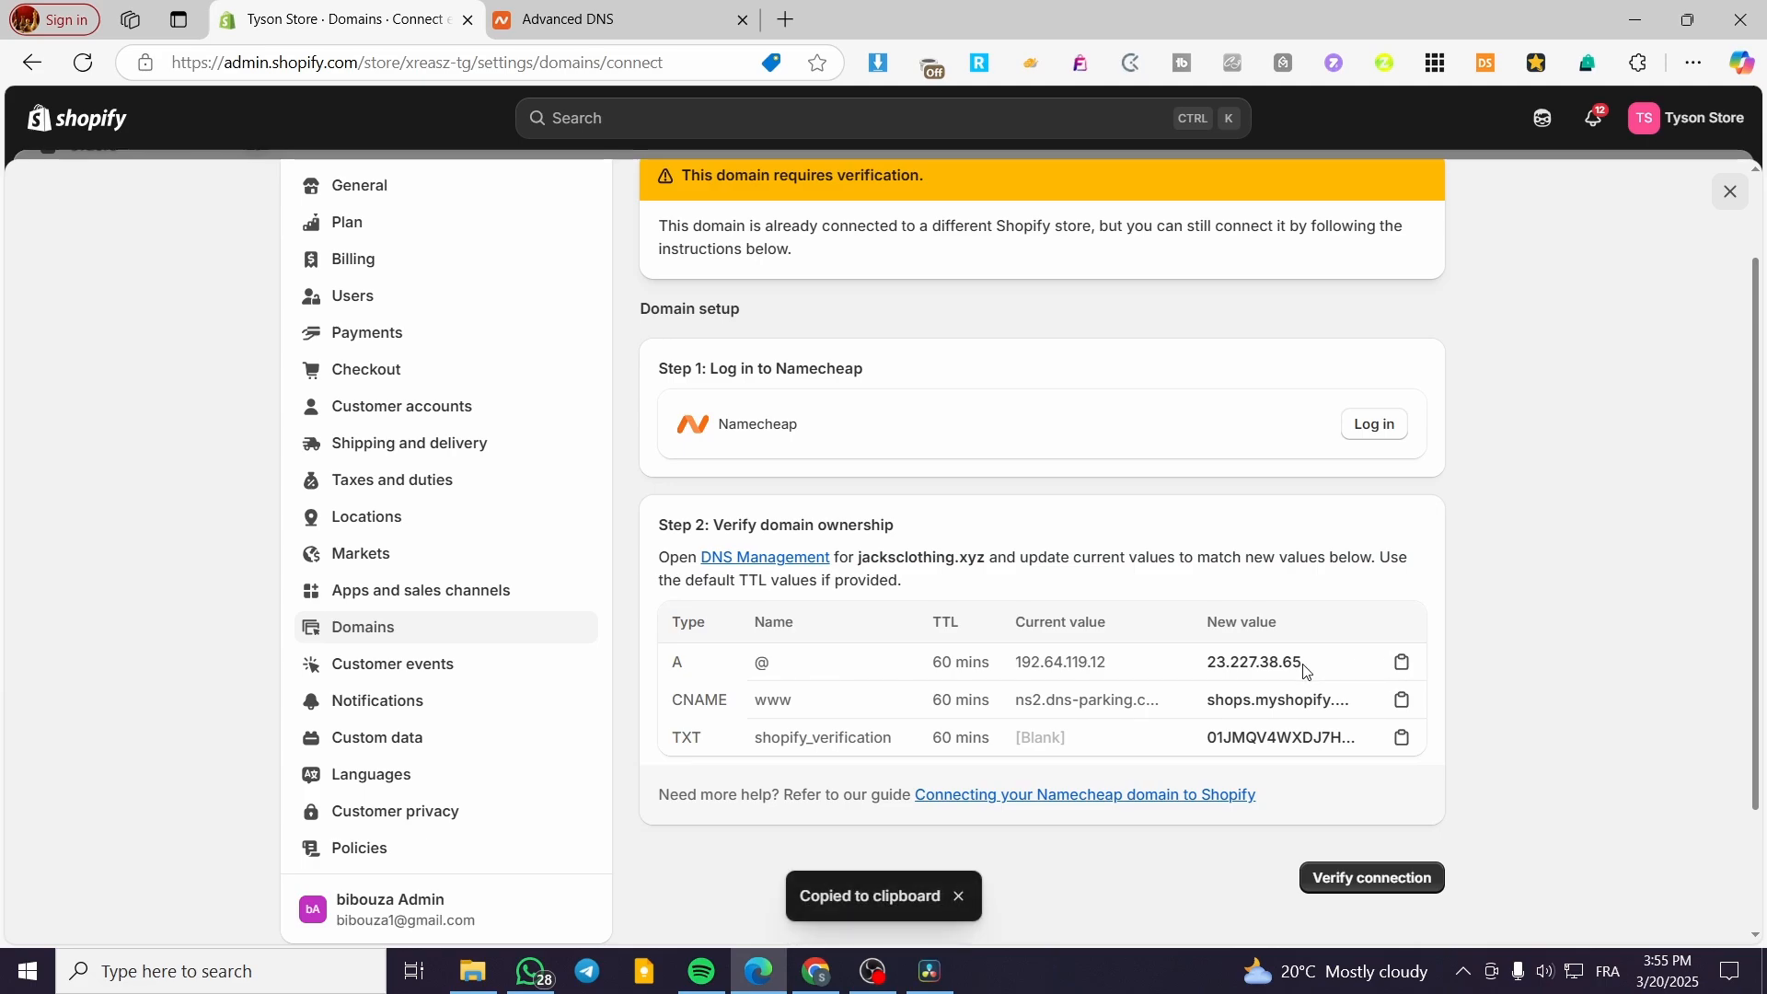
drag(1305, 669, 1202, 664)
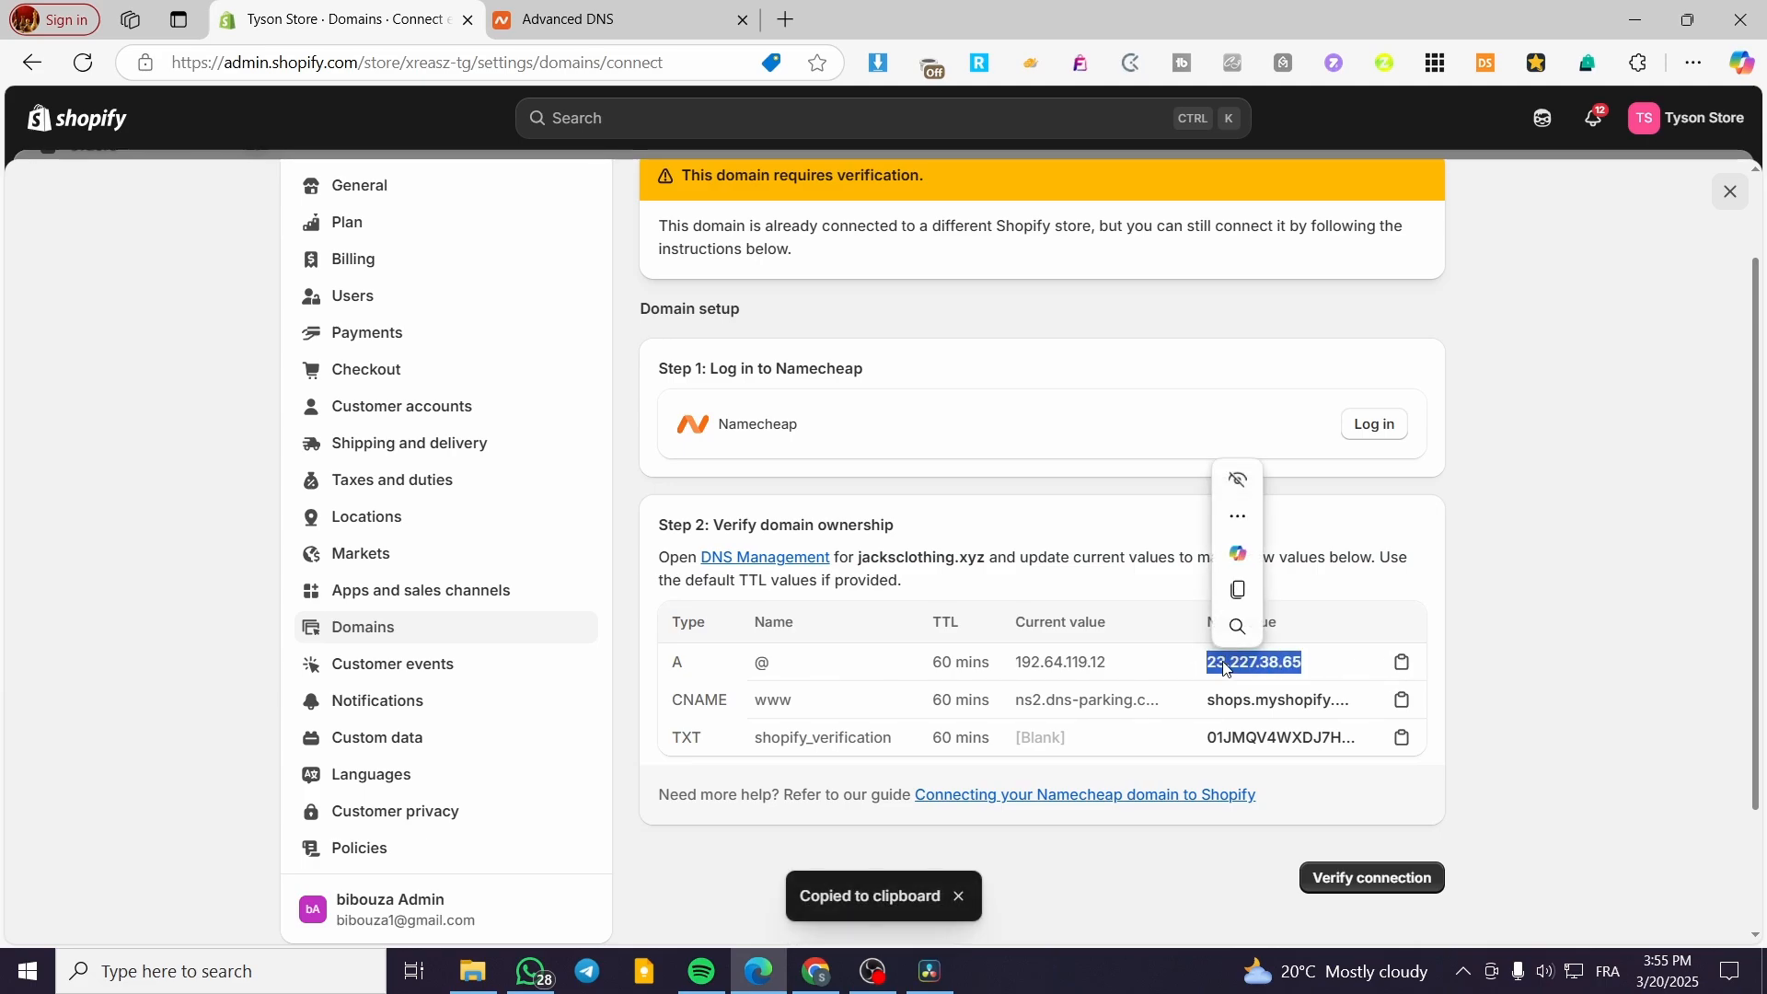
right_click(1228, 662)
click(1299, 296)
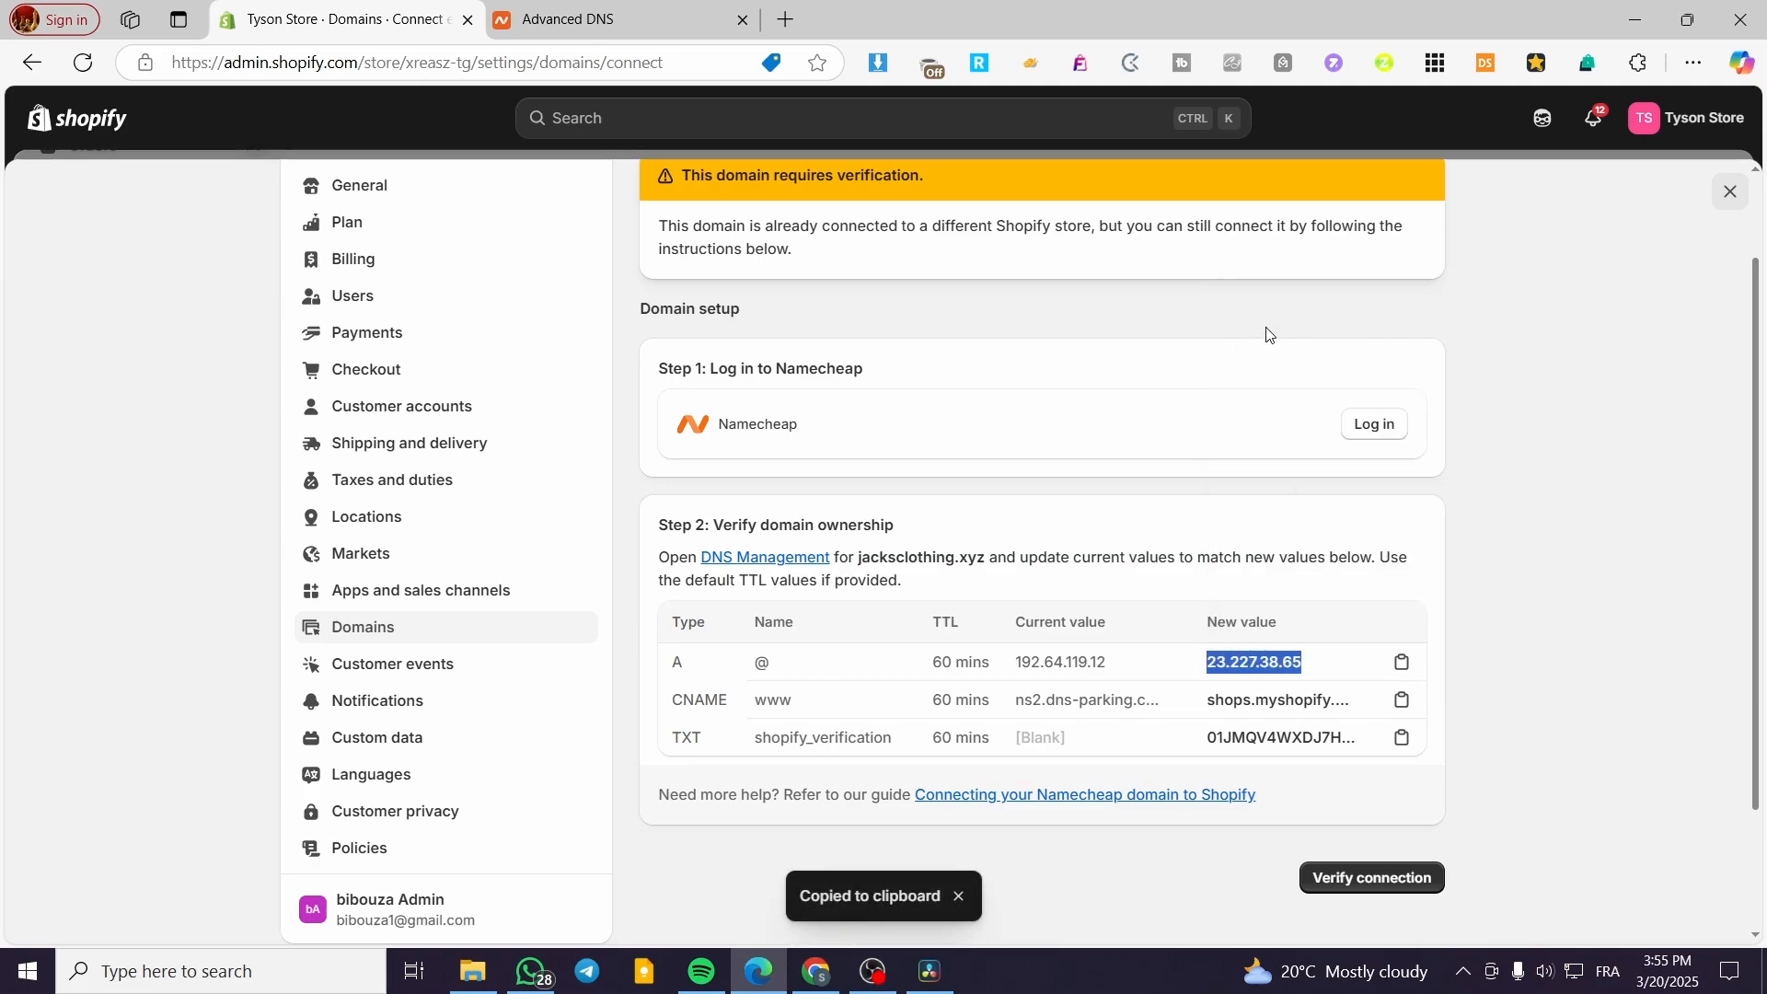
click(594, 19)
right_click(934, 632)
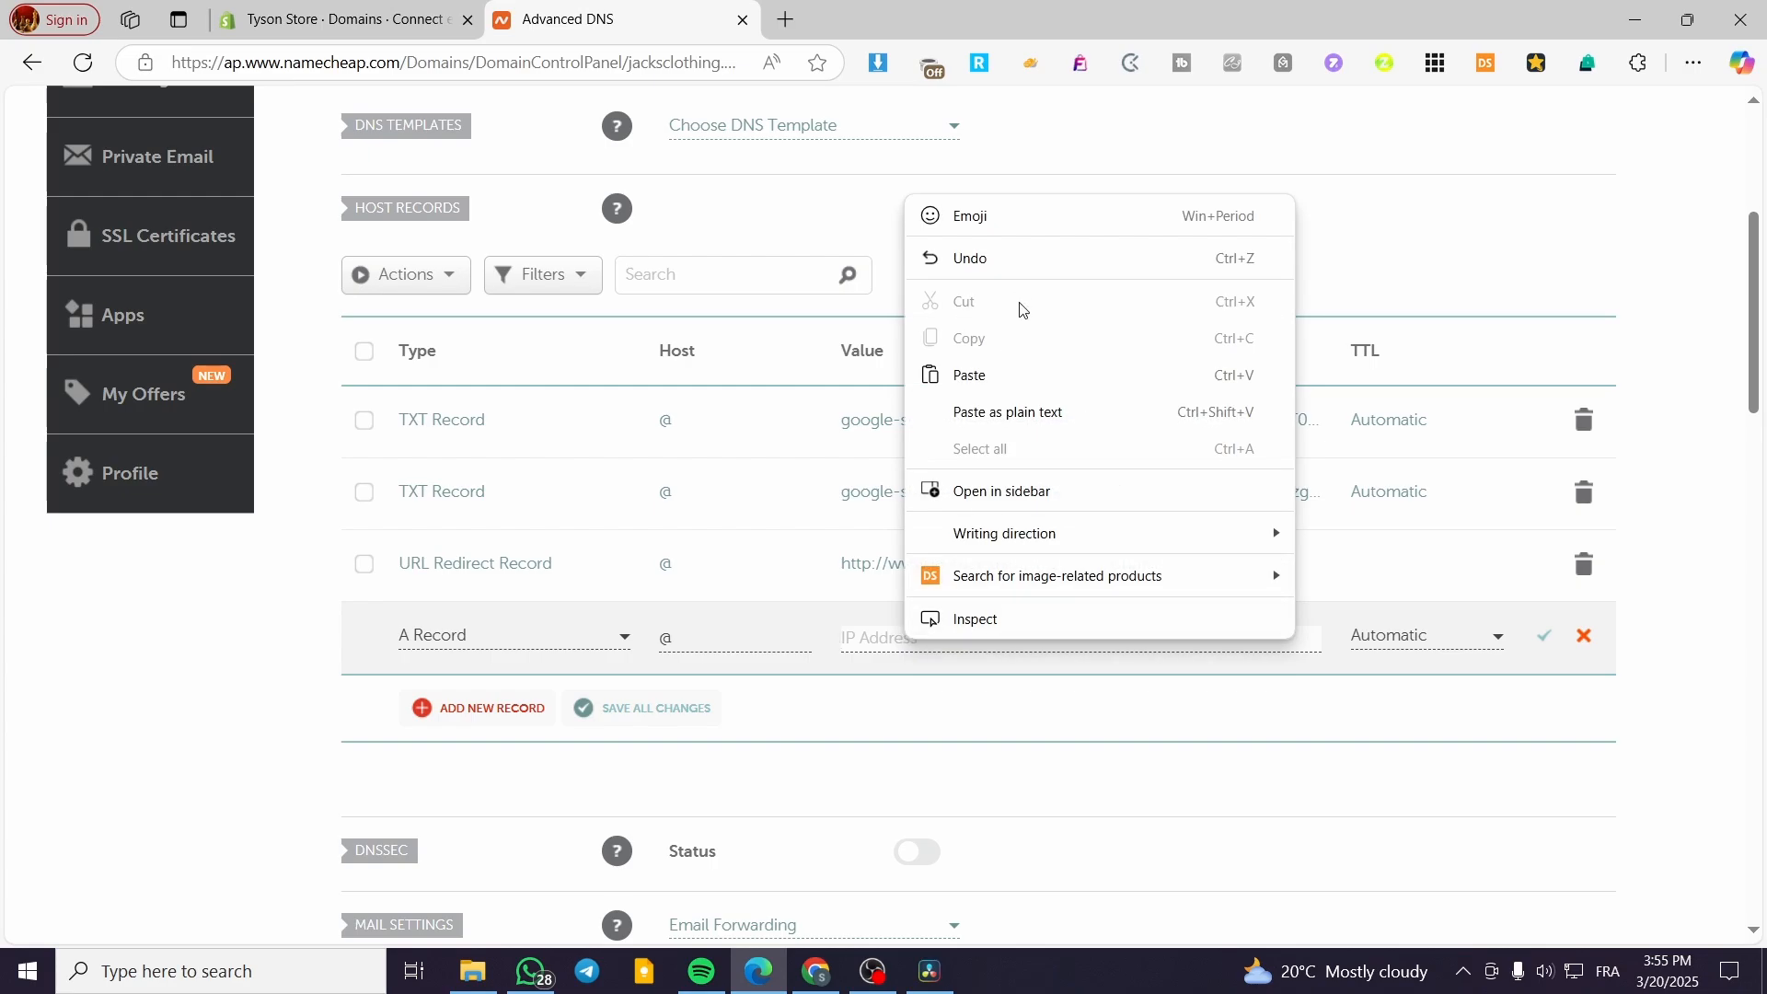
click(976, 377)
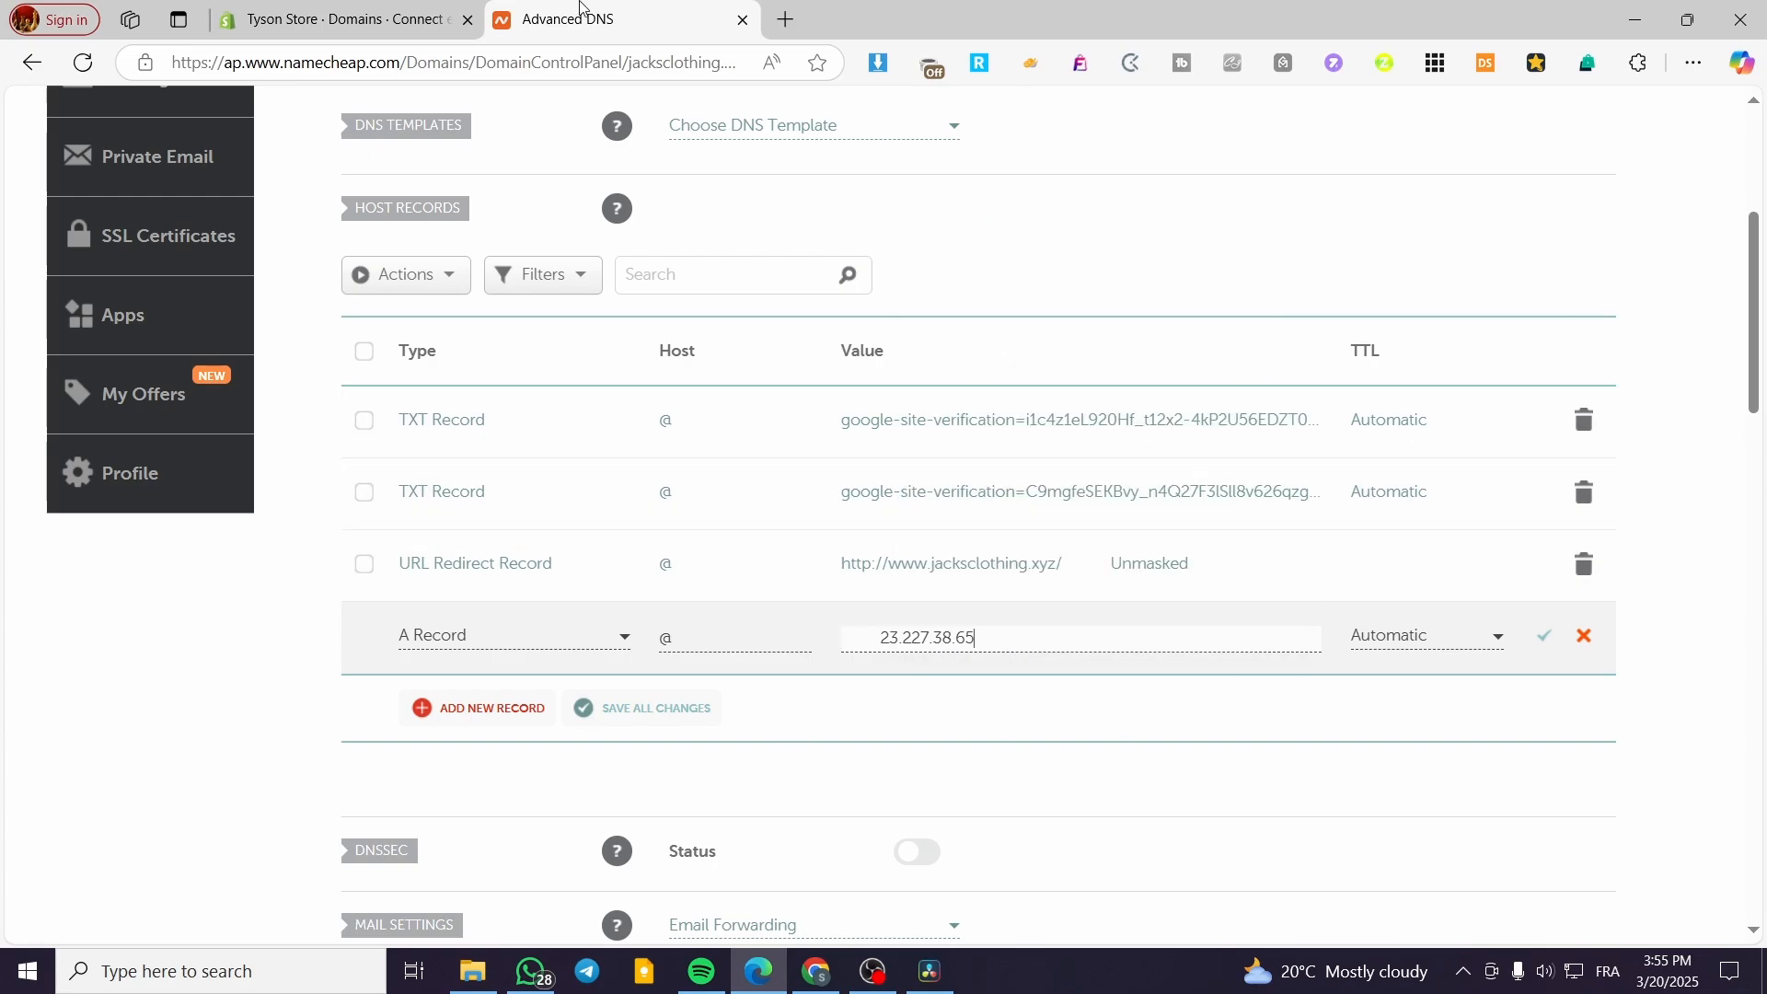
Check the required TTL in Shopify, set the new A Record's TTL to 60 min on Namecheap and save the record.
click(341, 19)
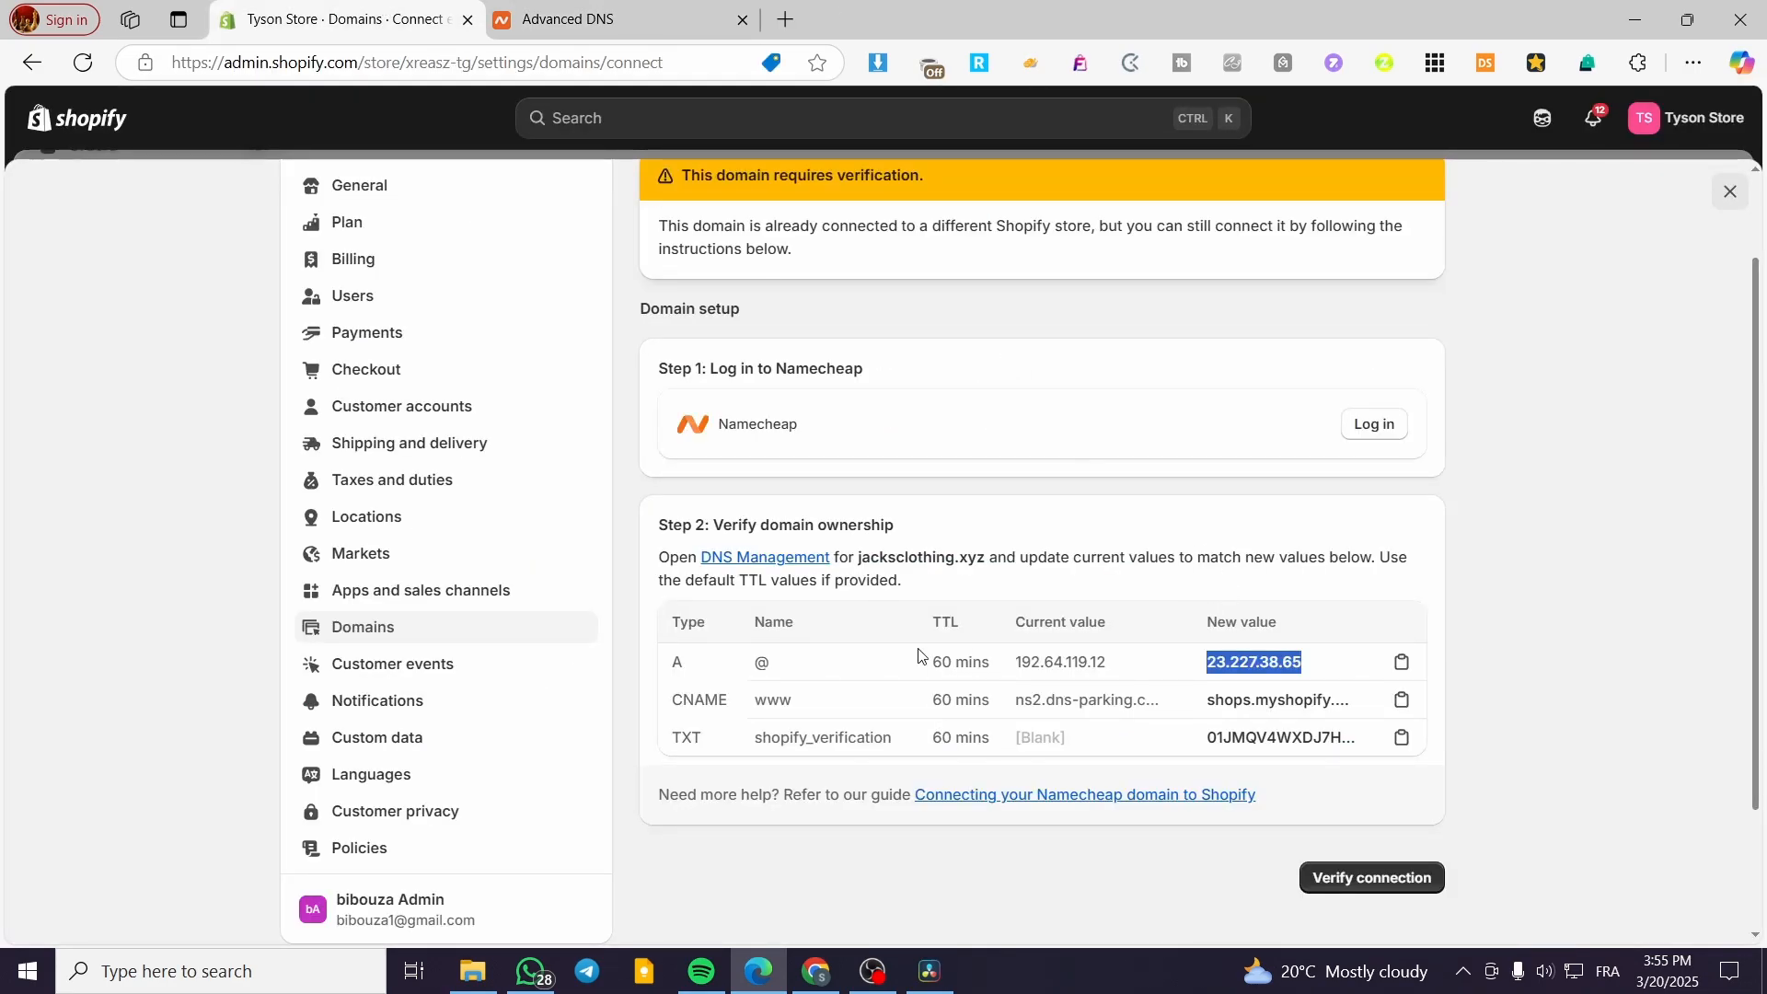
click(593, 18)
click(1470, 644)
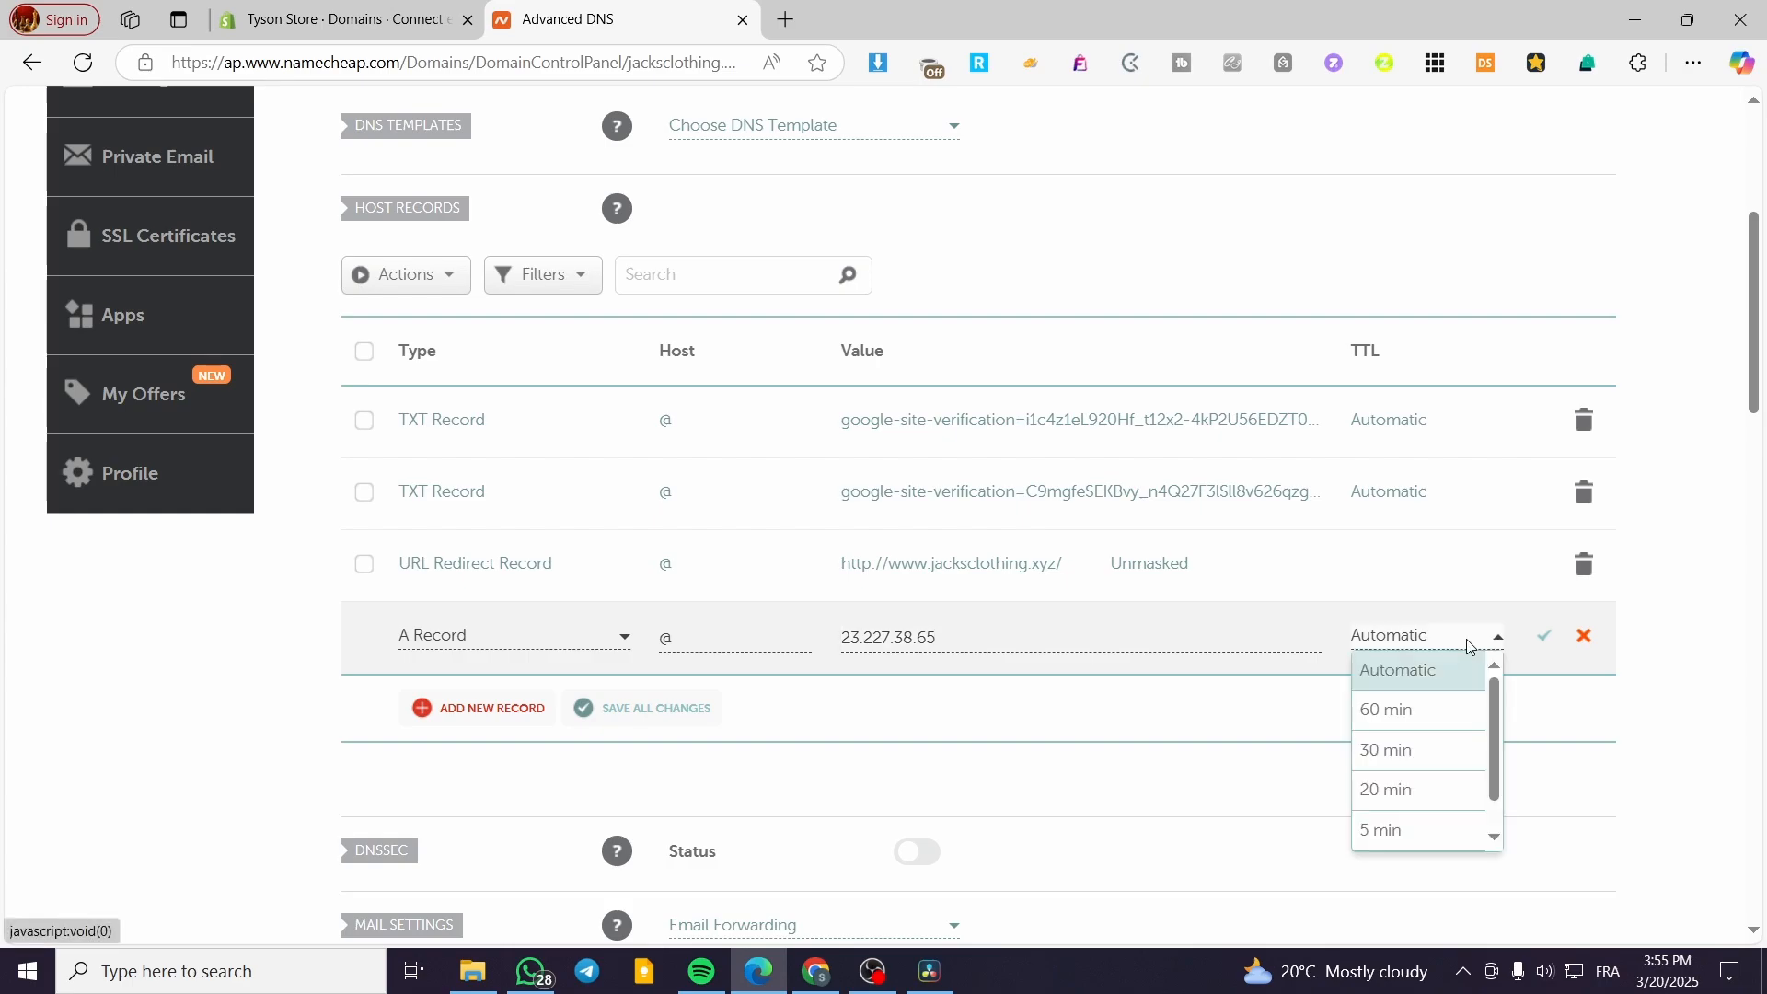
click(1436, 713)
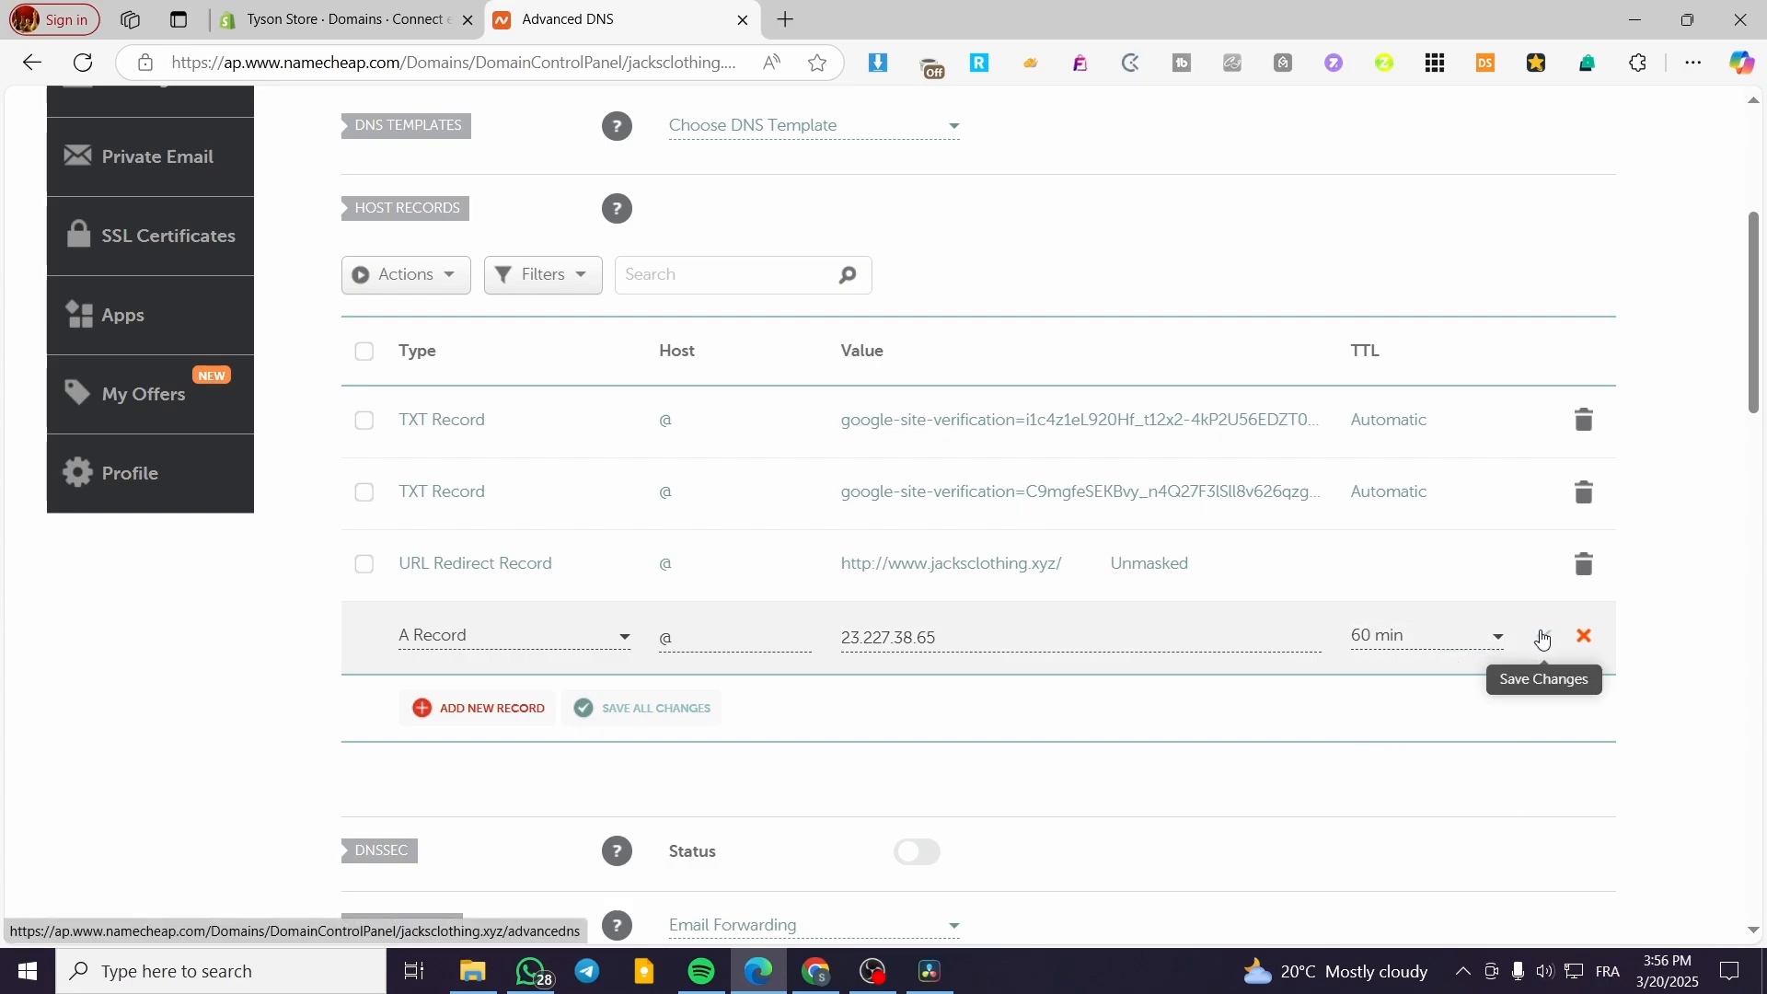
click(1543, 638)
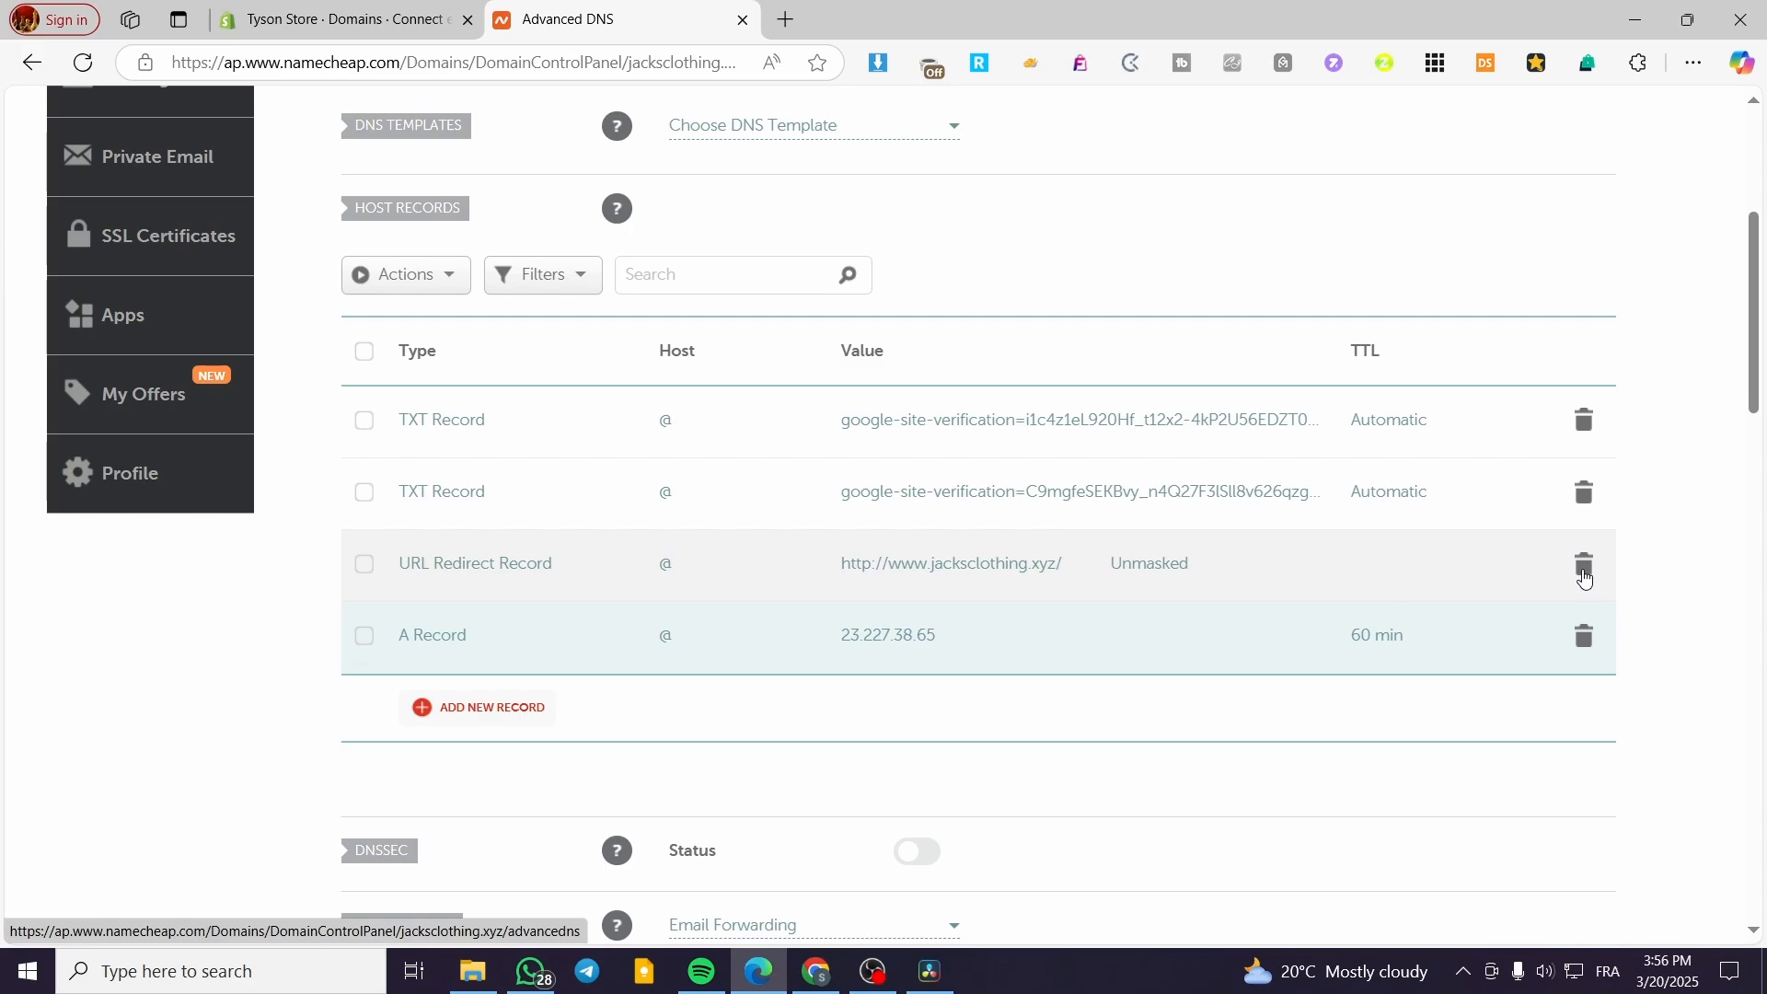
Delete the URL Redirect Record for host @ from the domain's host records.
click(1584, 570)
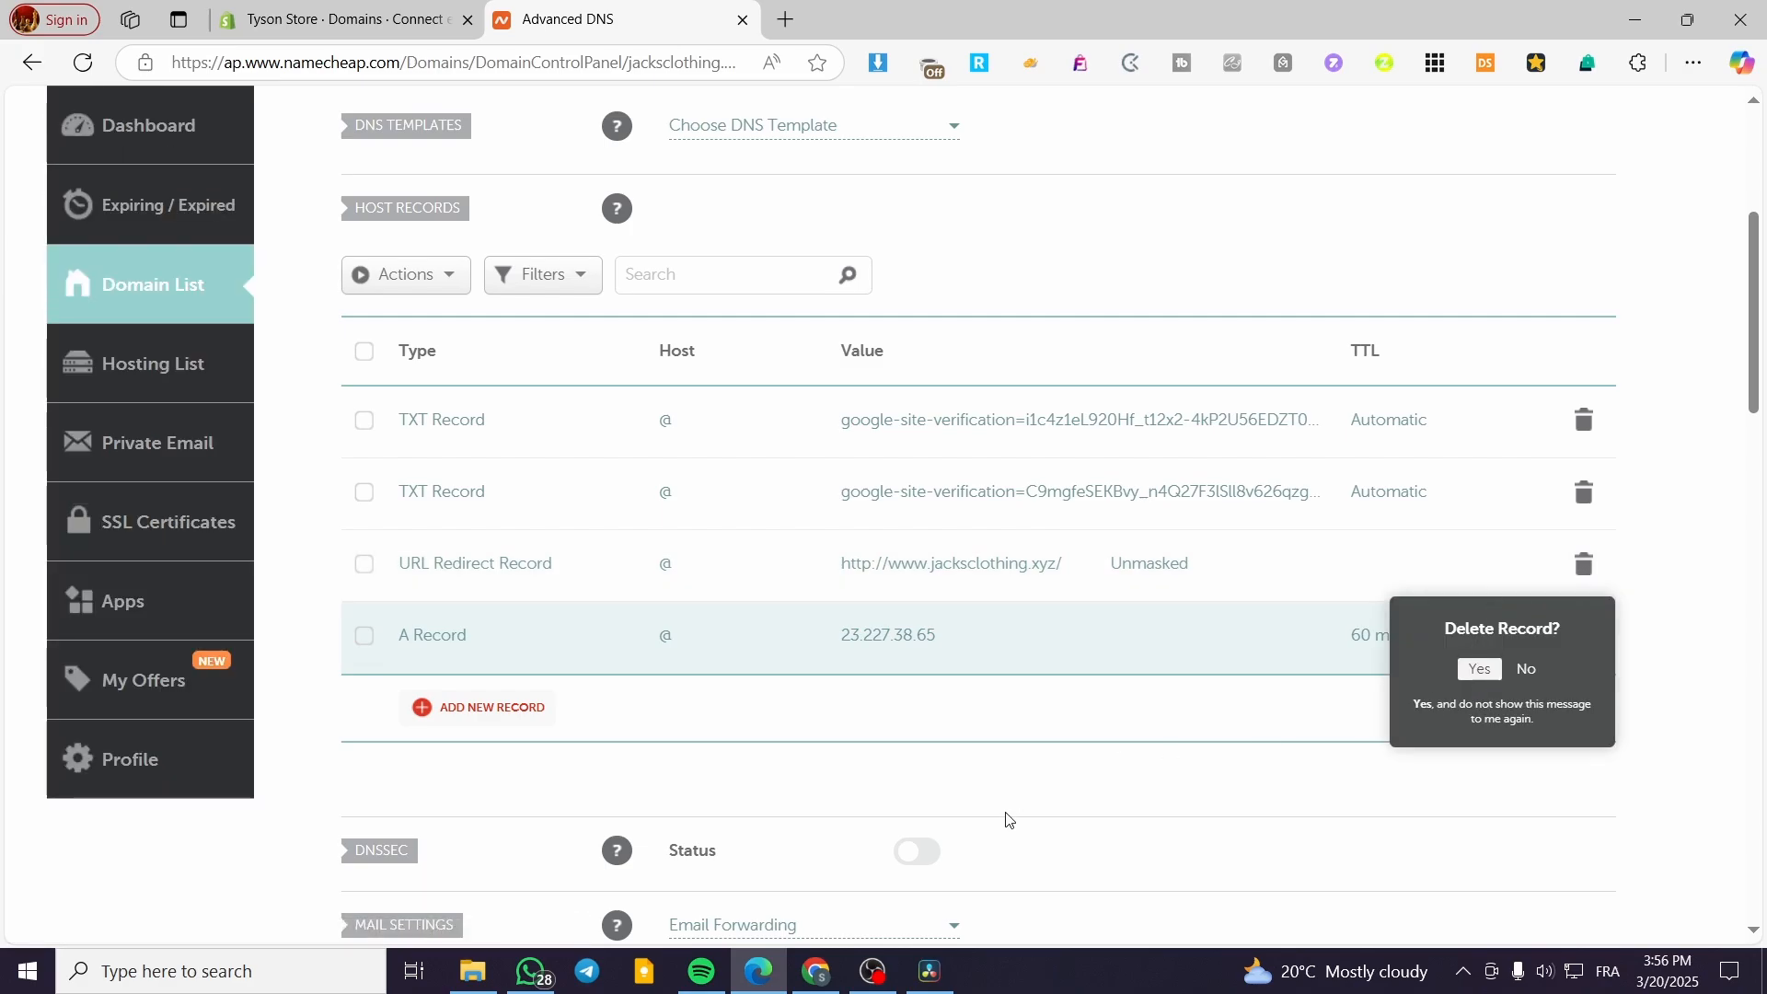
click(1479, 669)
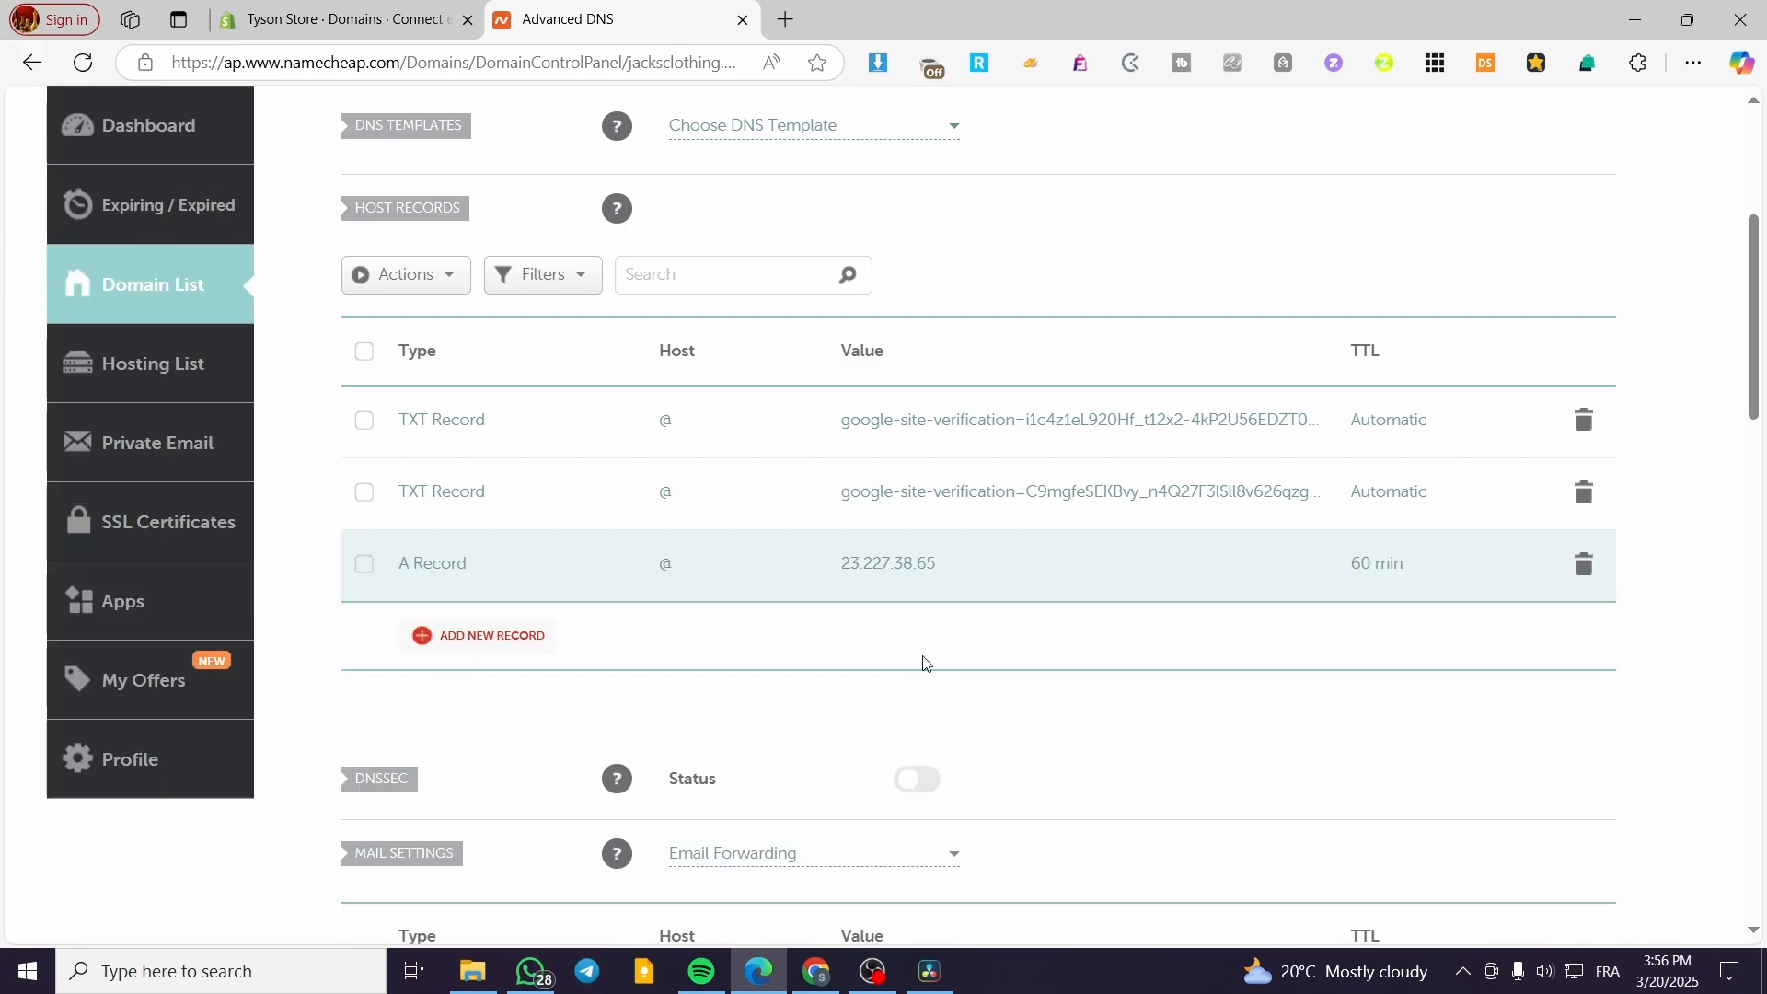
Add a new CNAME Record on Namecheap with the host www copied from Shopify's table.
click(501, 637)
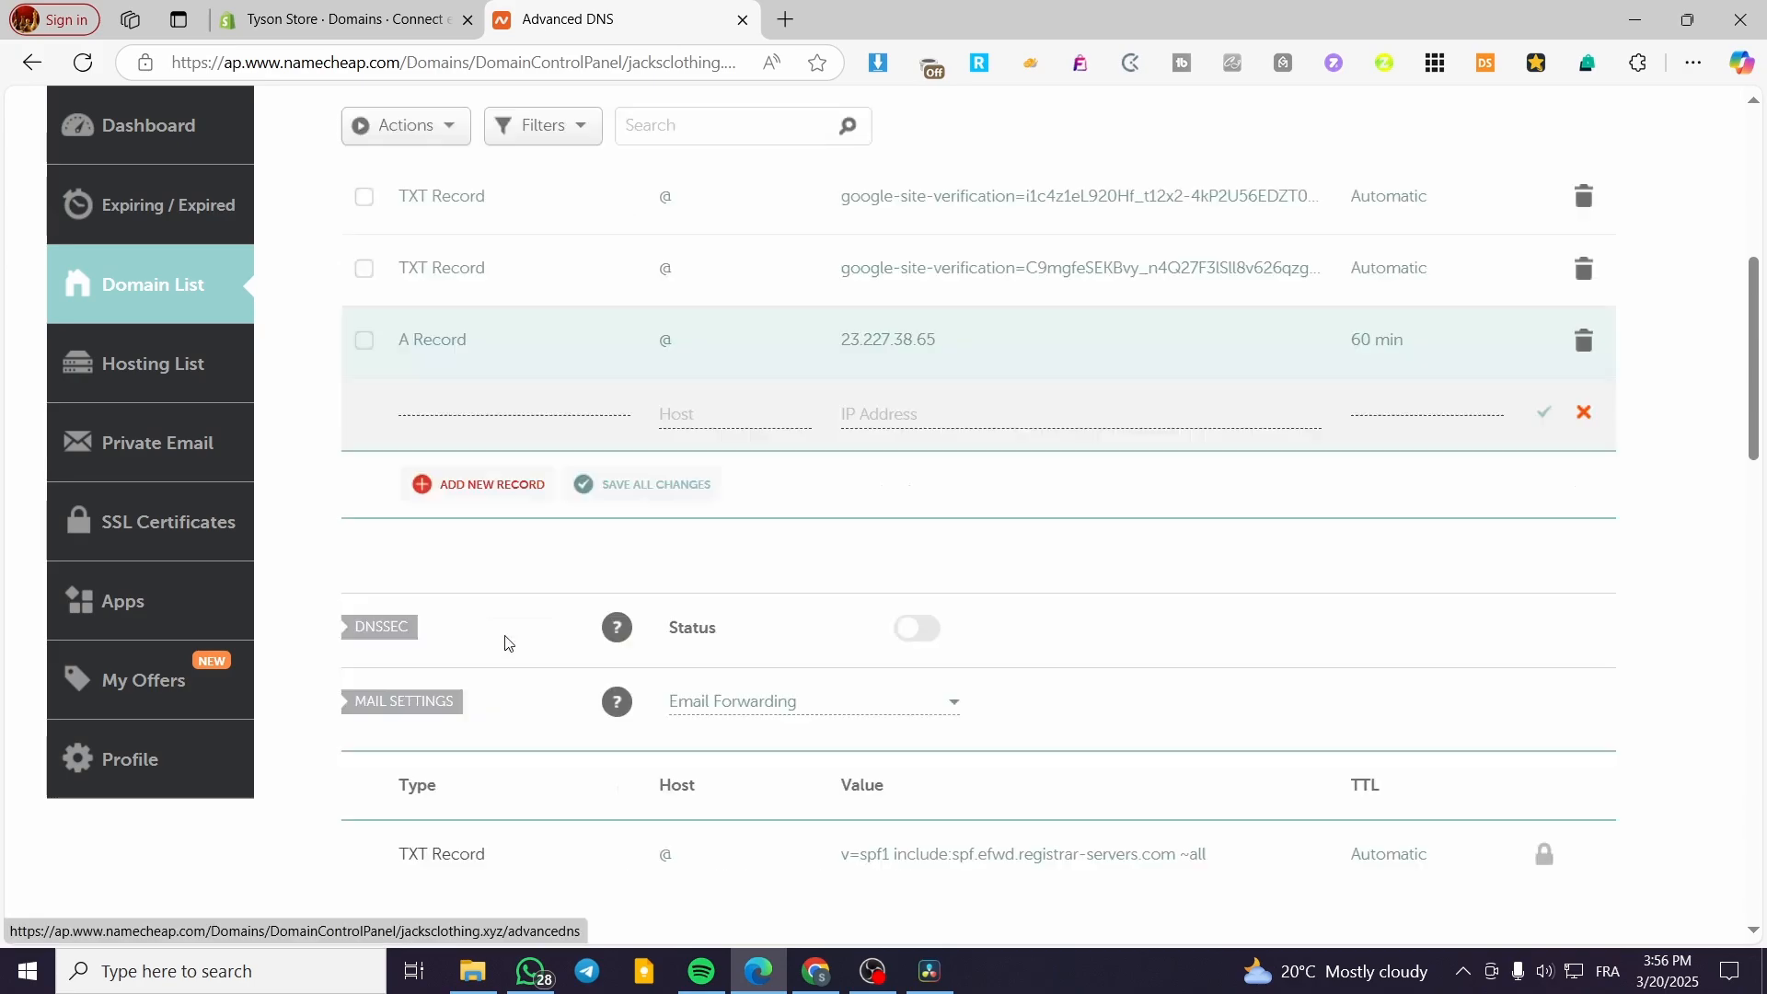
key(ctrl+Tab)
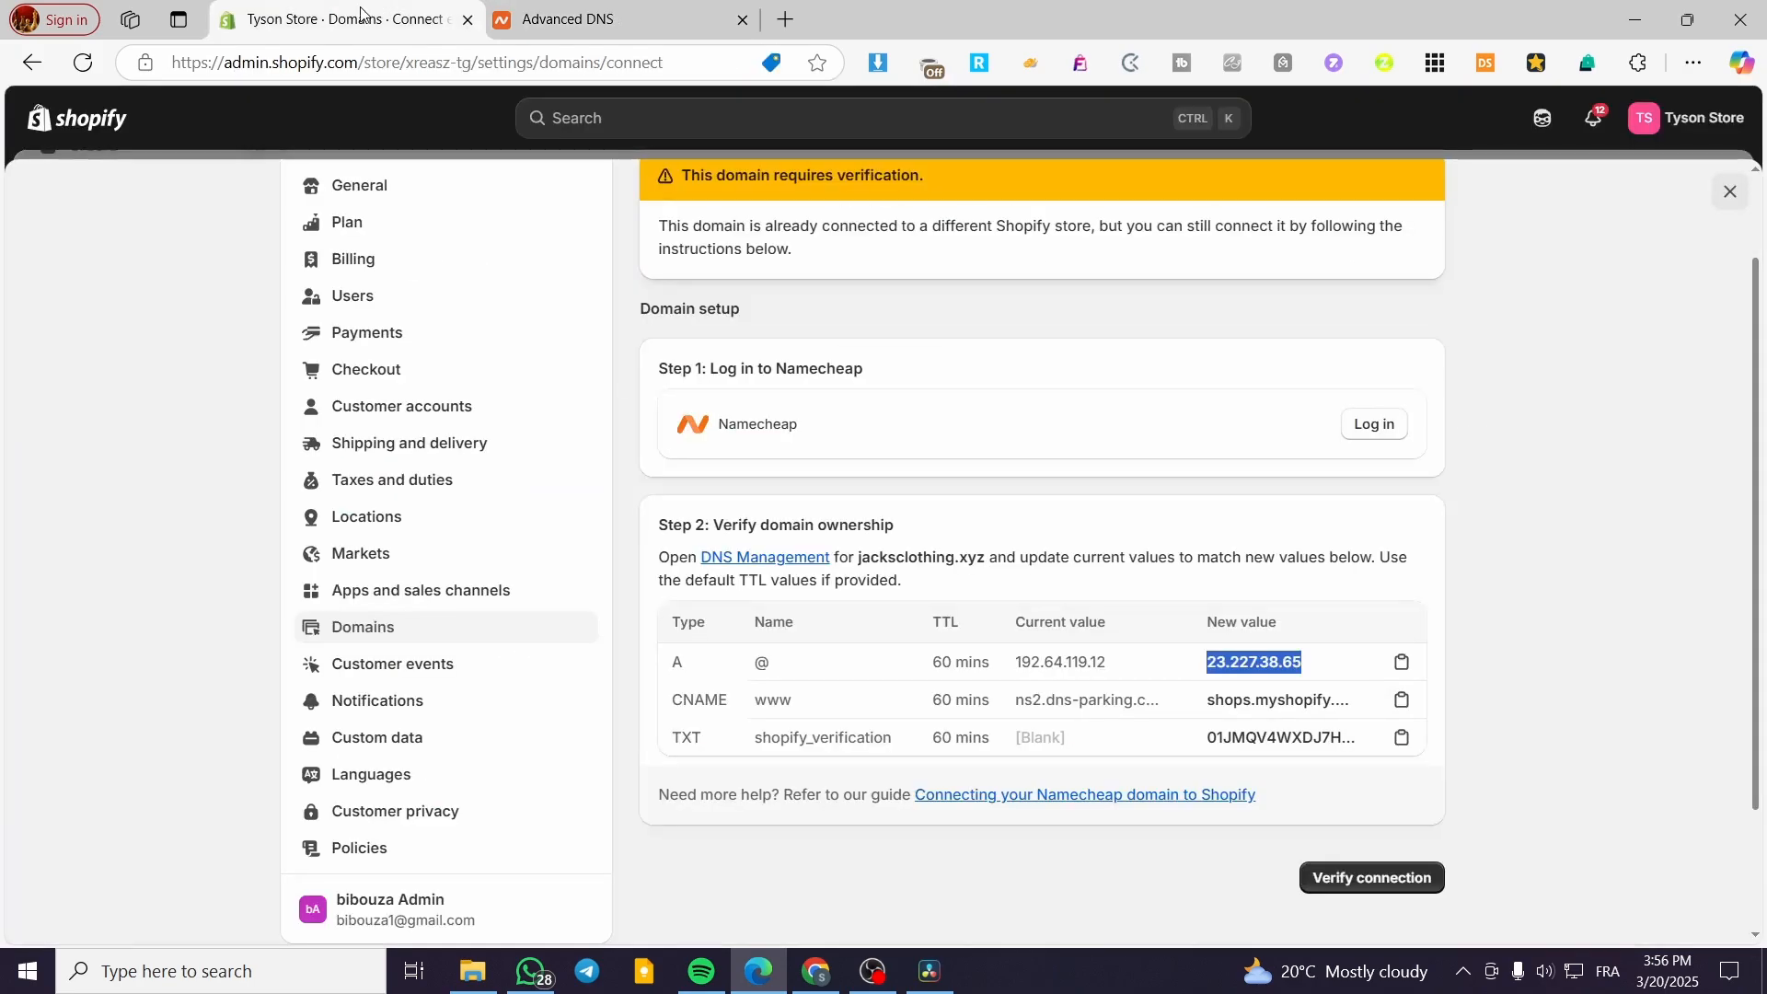
double_click(675, 701)
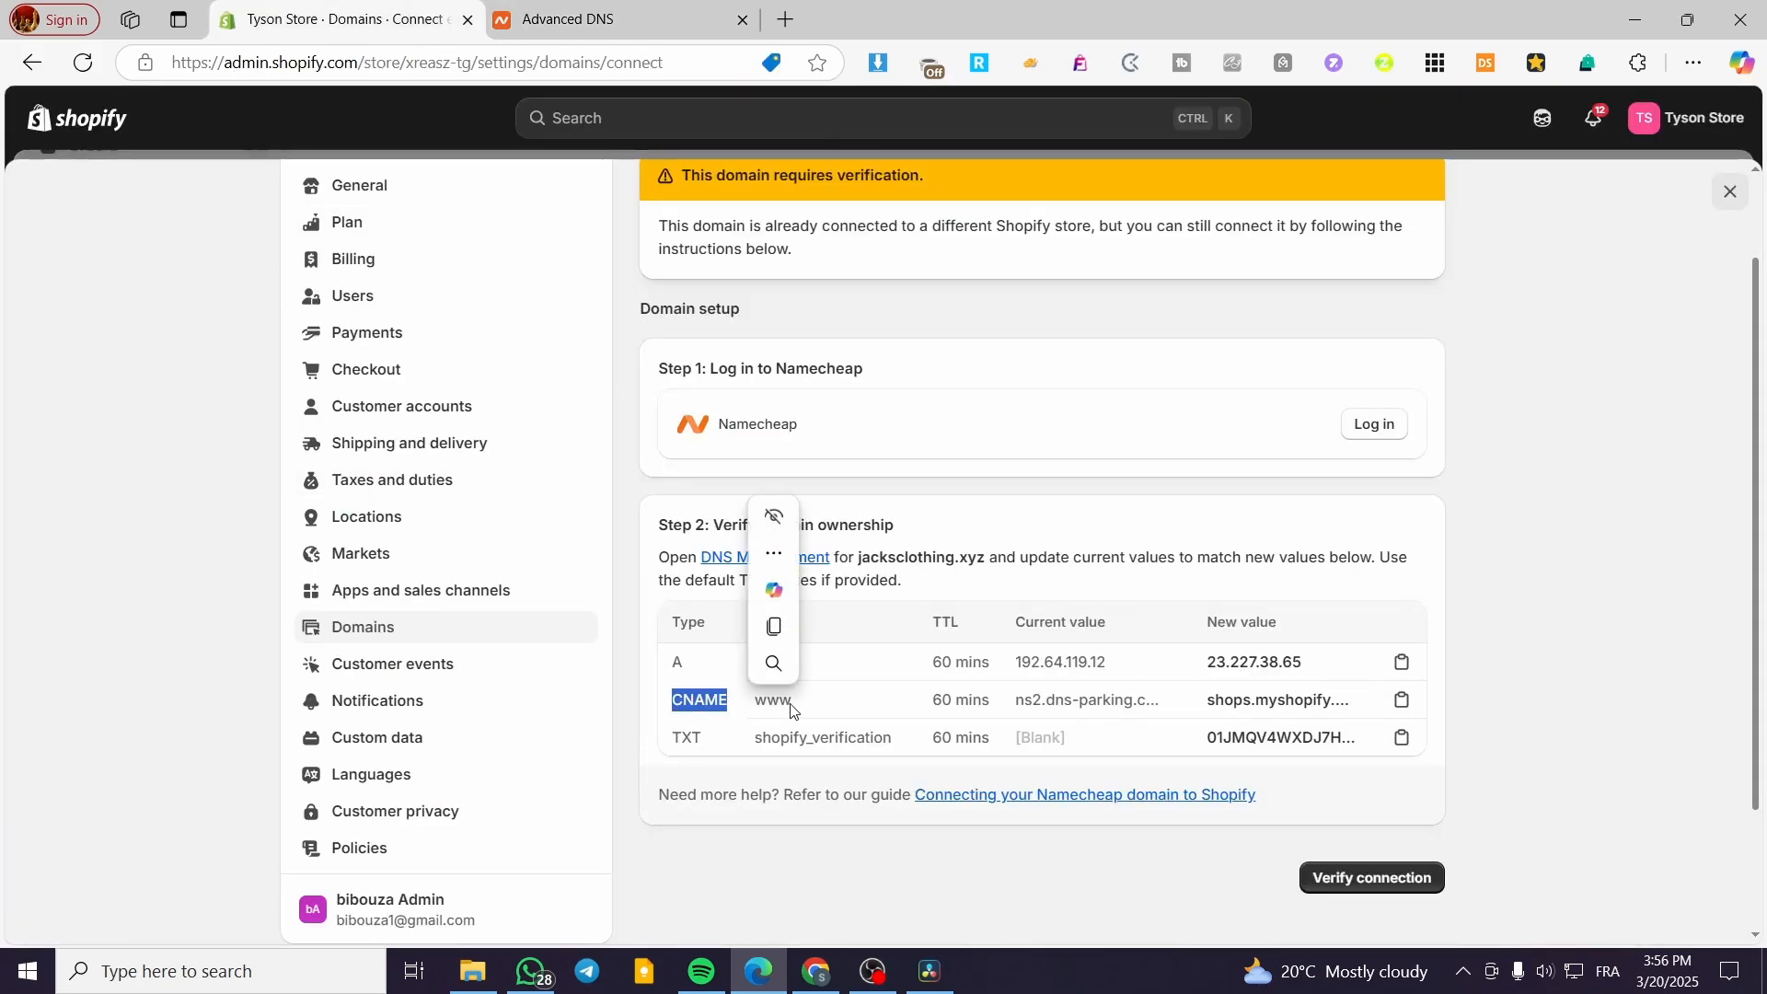
click(793, 705)
drag(780, 701, 755, 701)
right_click(773, 701)
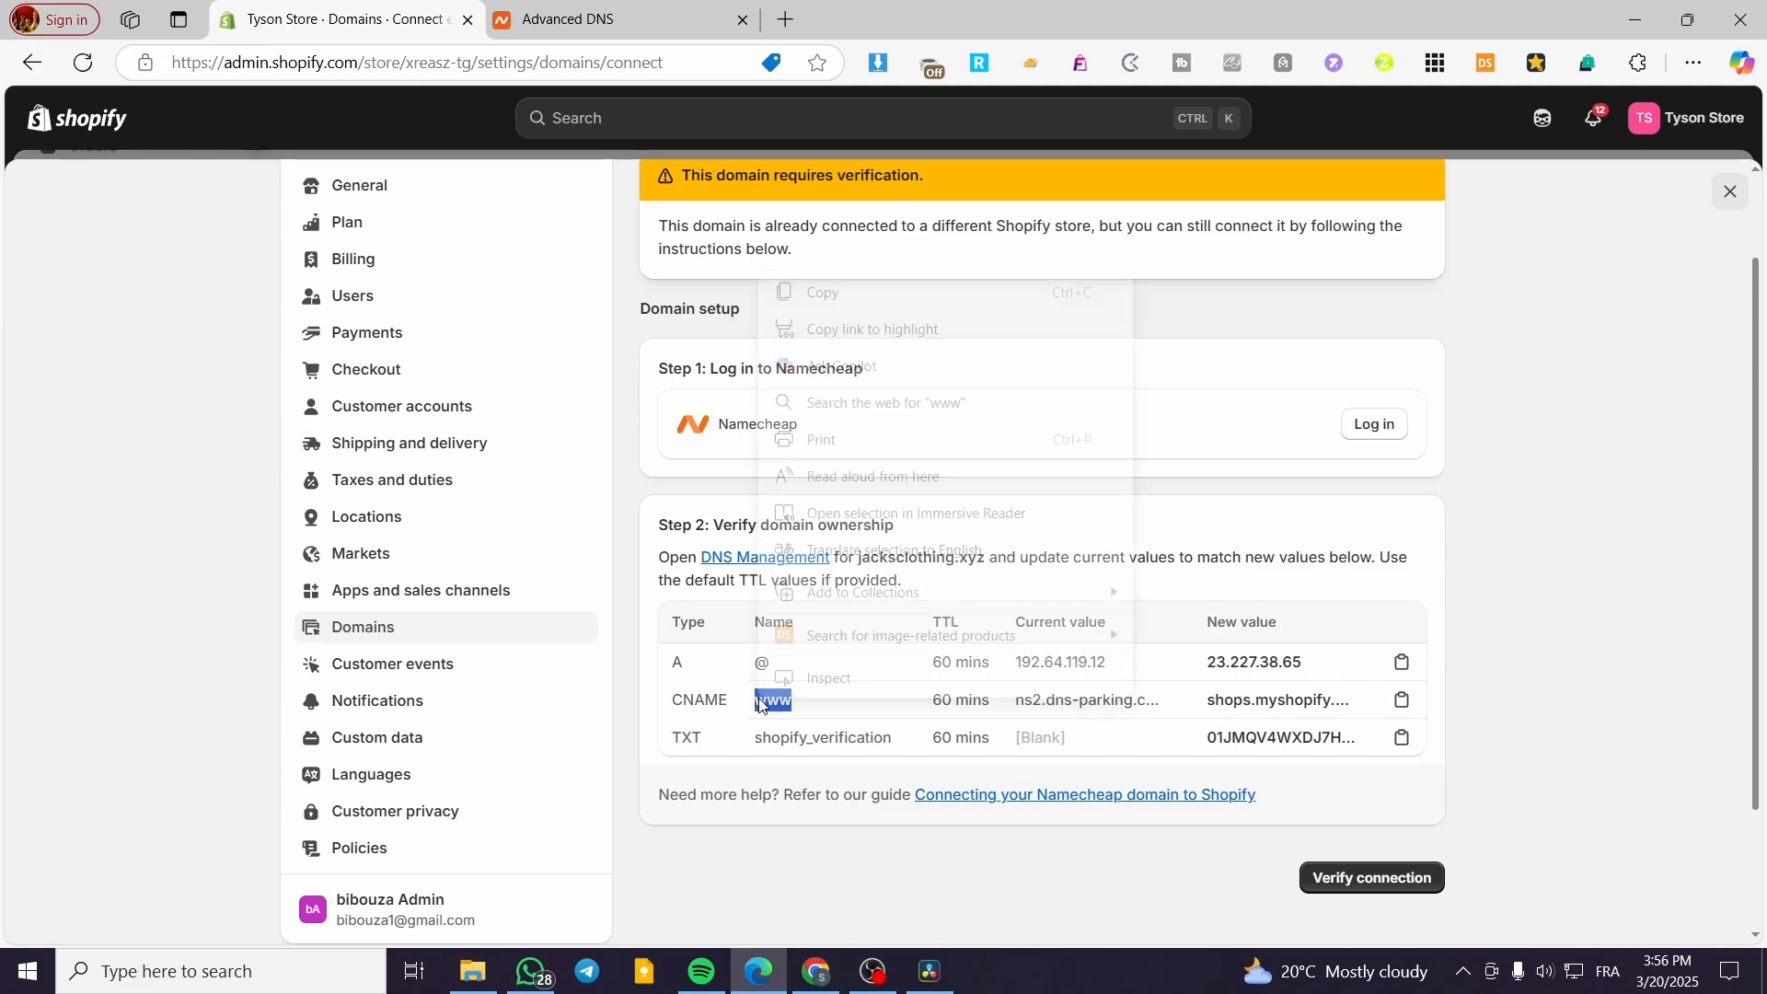
click(860, 293)
key(ctrl+Tab)
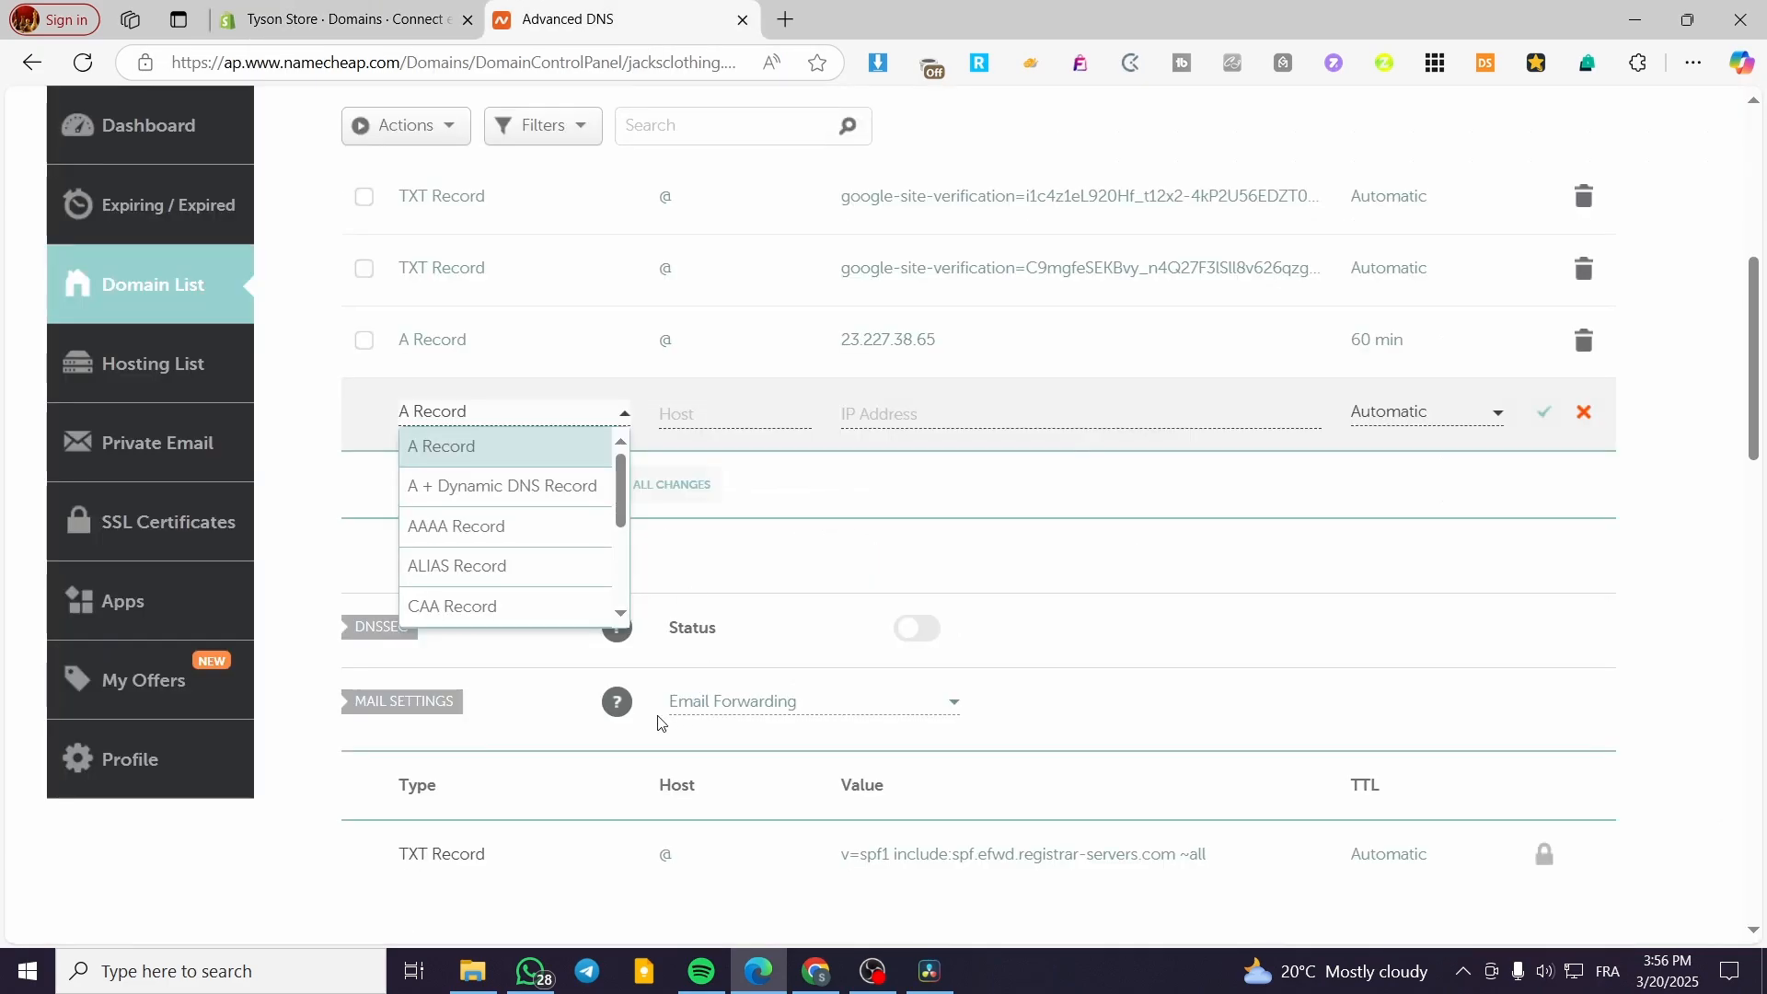
scroll(610, 470, down, 3)
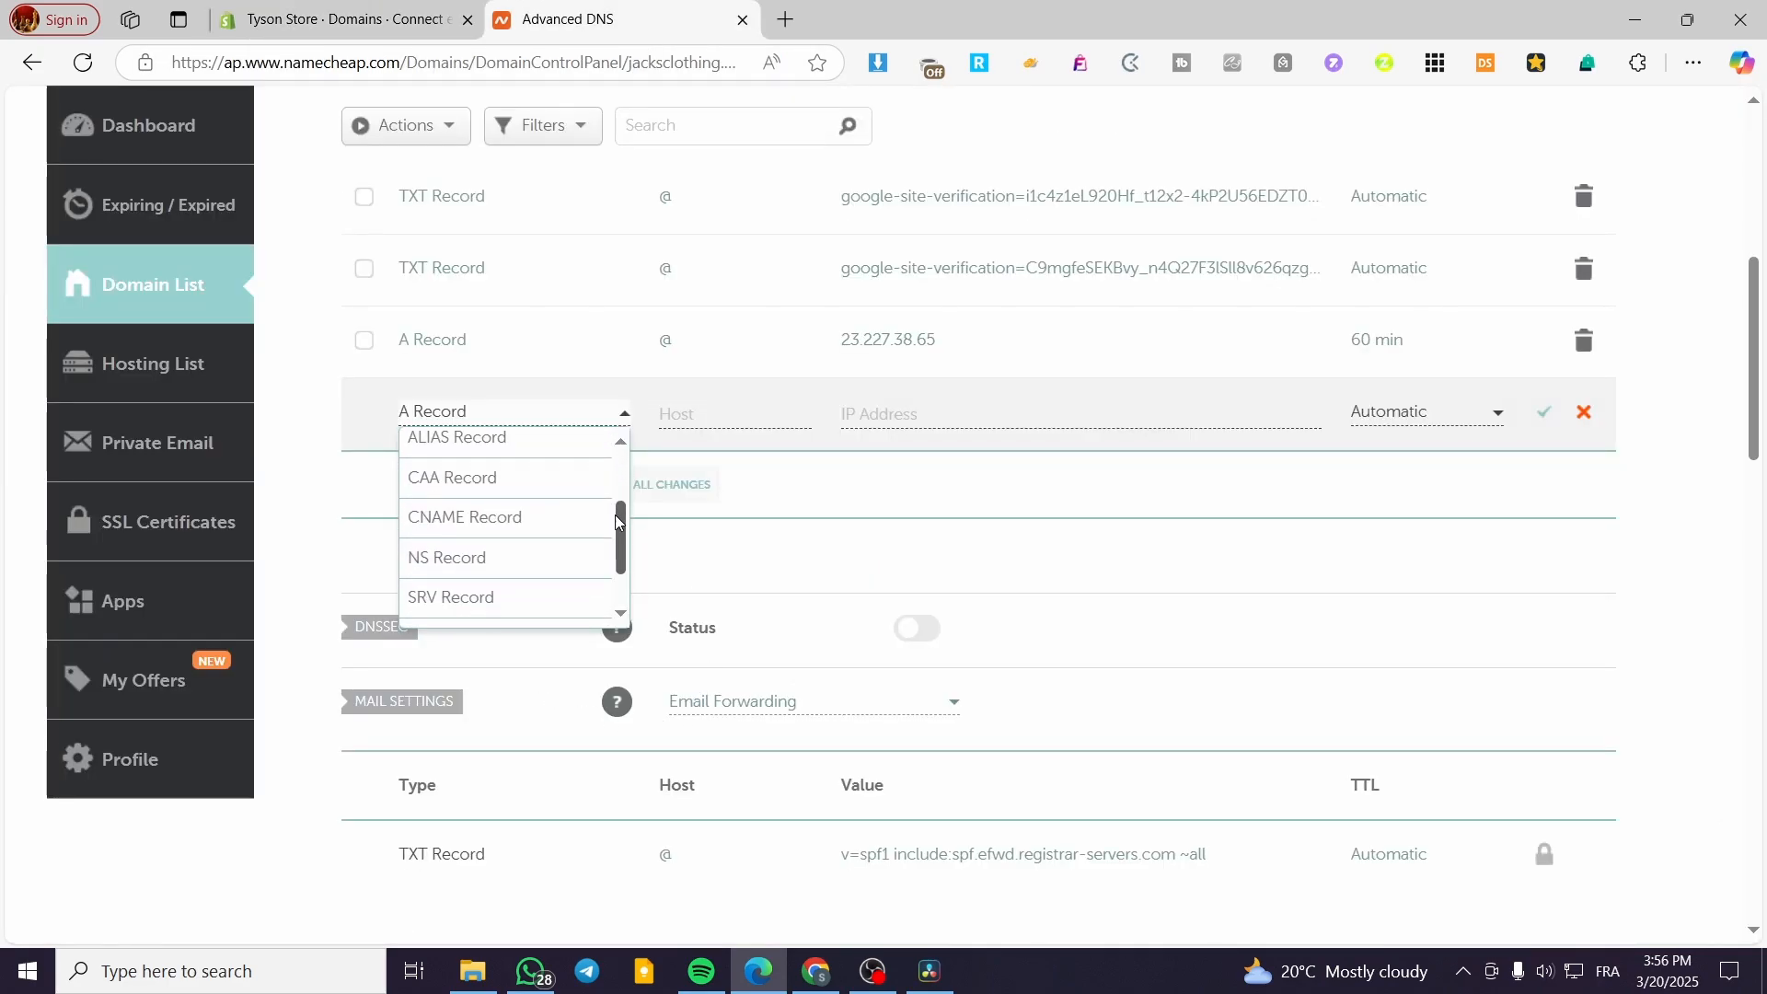
click(564, 487)
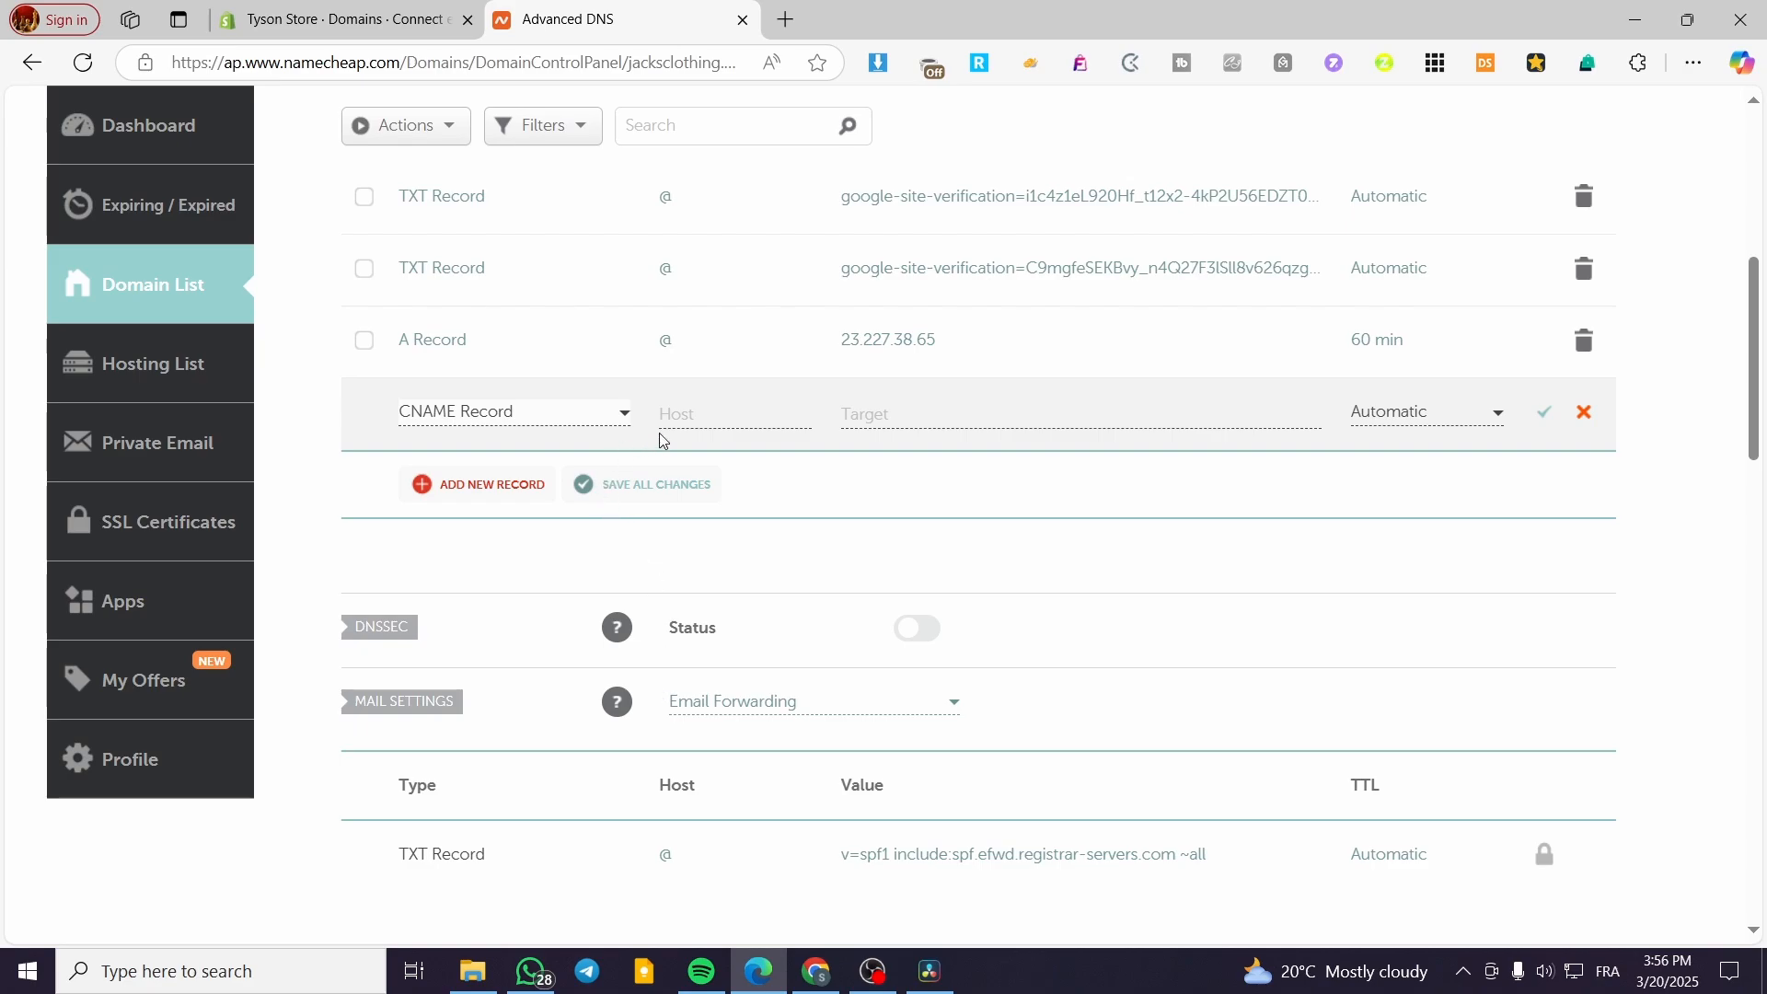
click(705, 418)
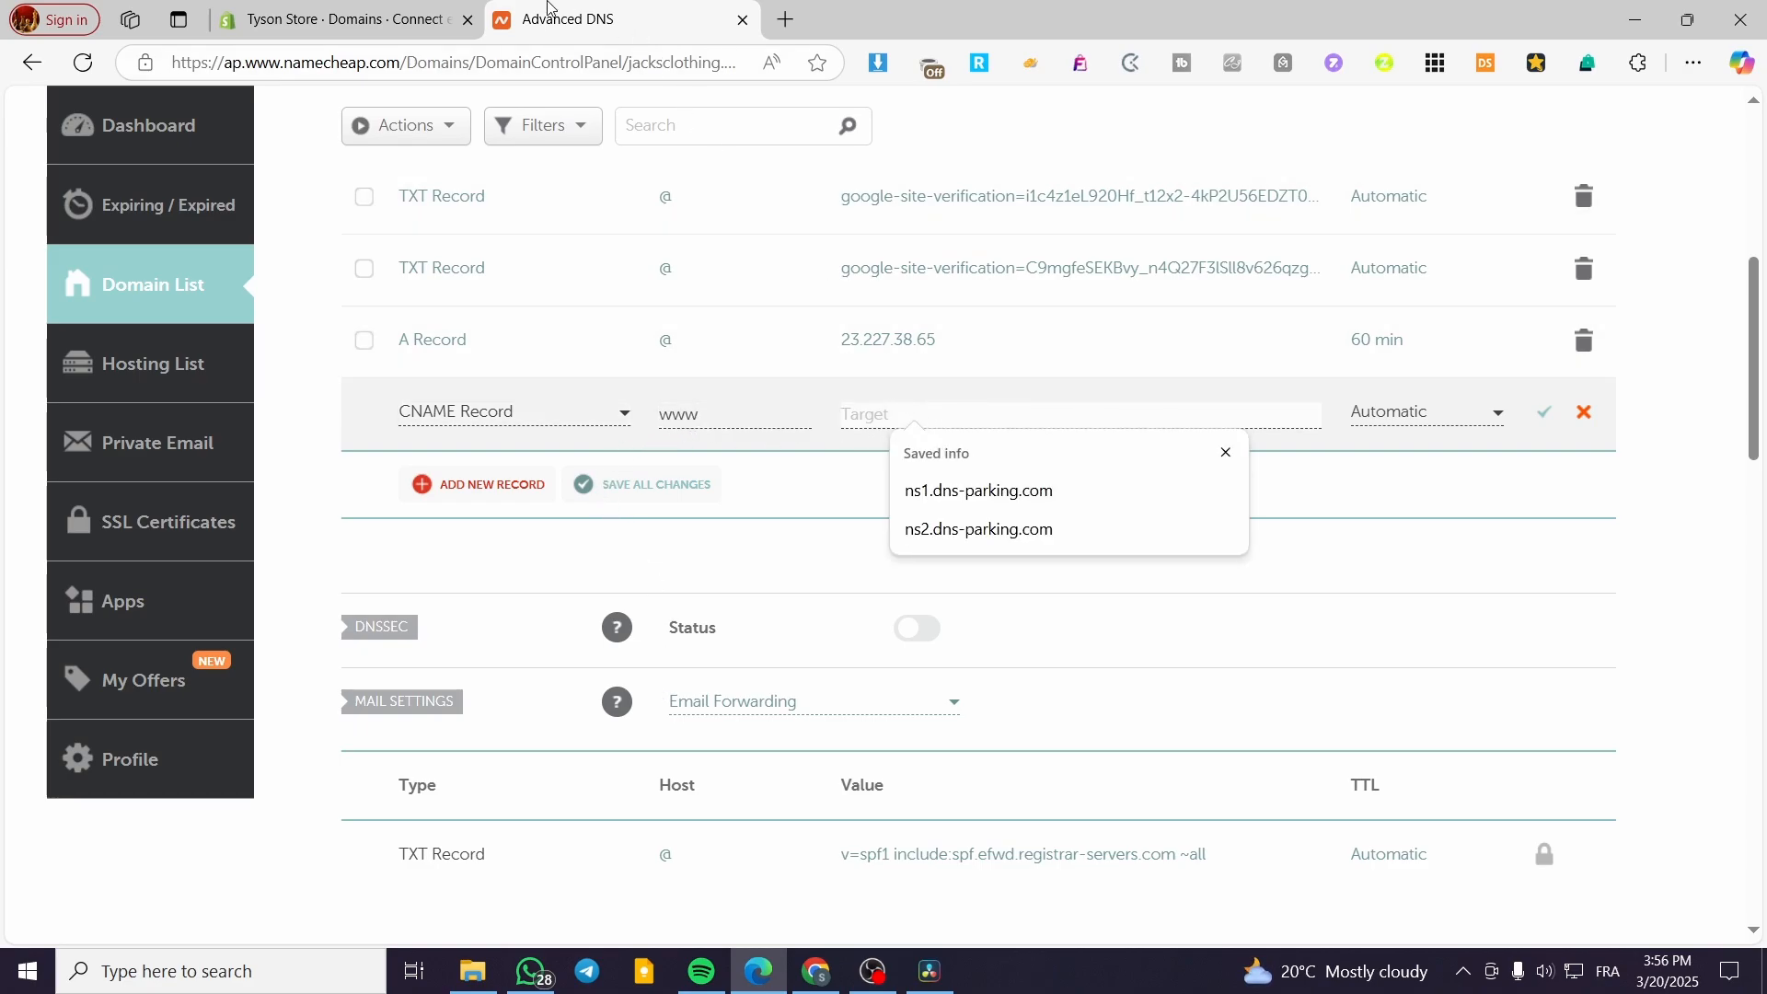
Copy the CNAME's new value shops.myshopify.com from Shopify and enter it as the target of Namecheap's new CNAME Record.
click(340, 20)
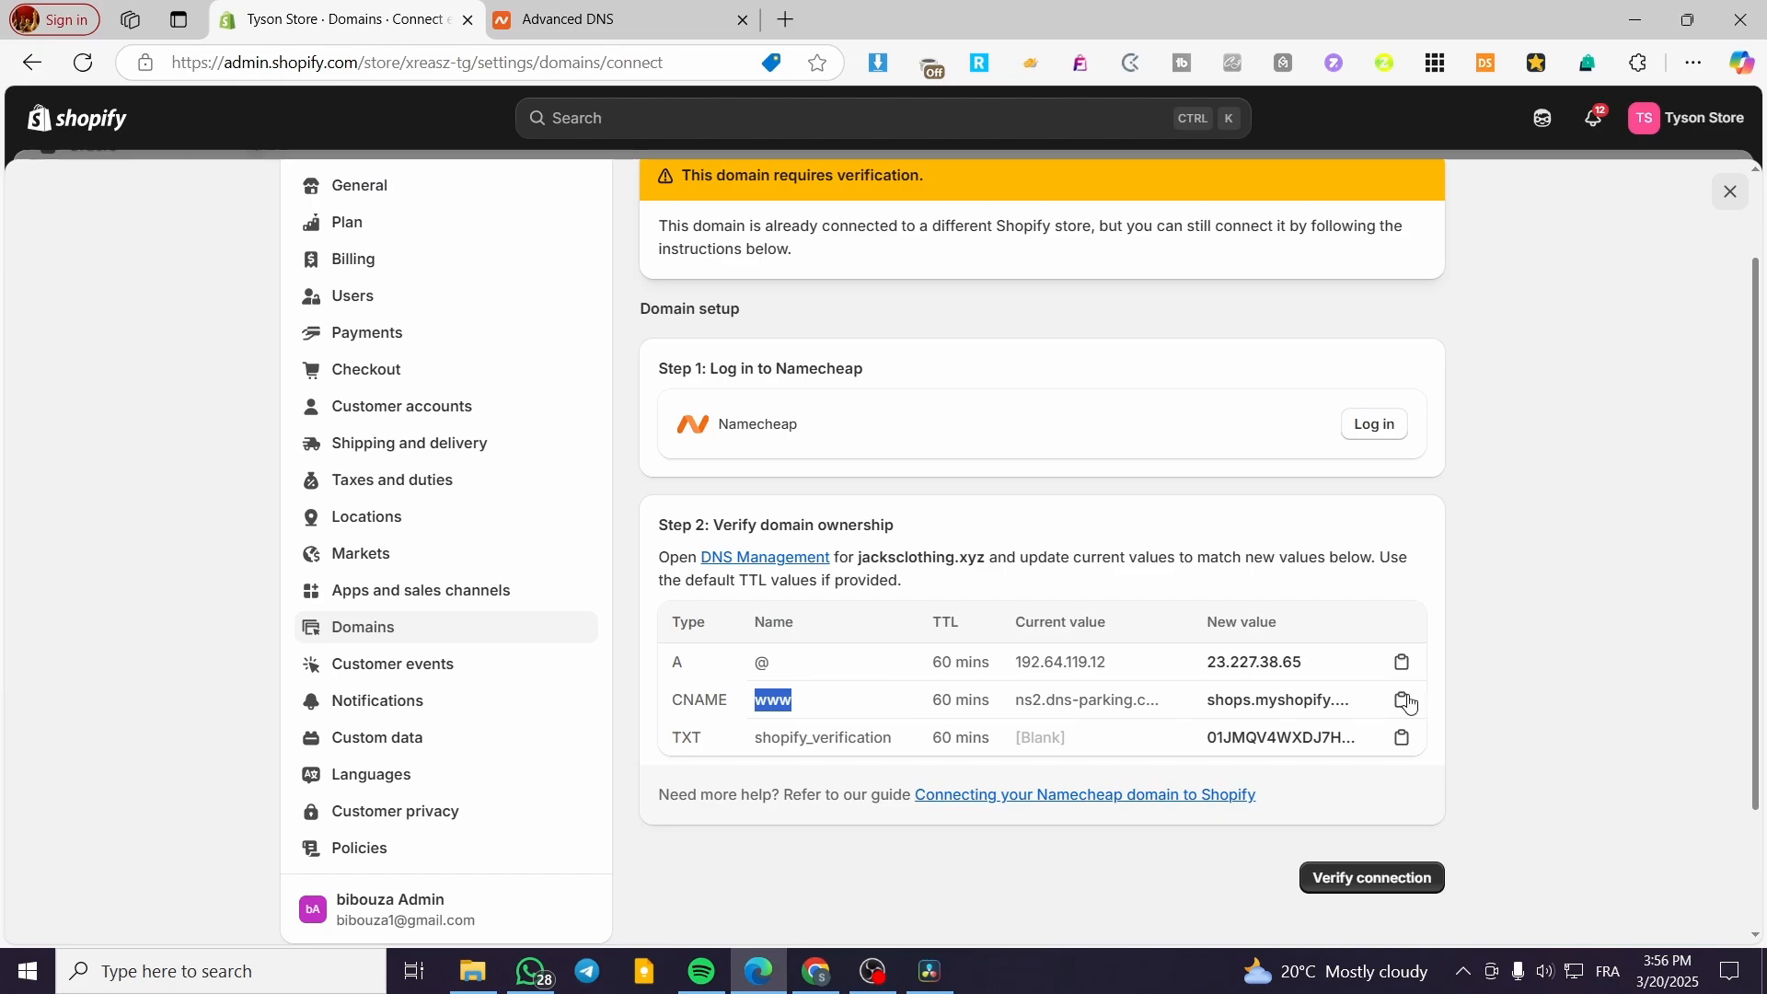
click(1405, 702)
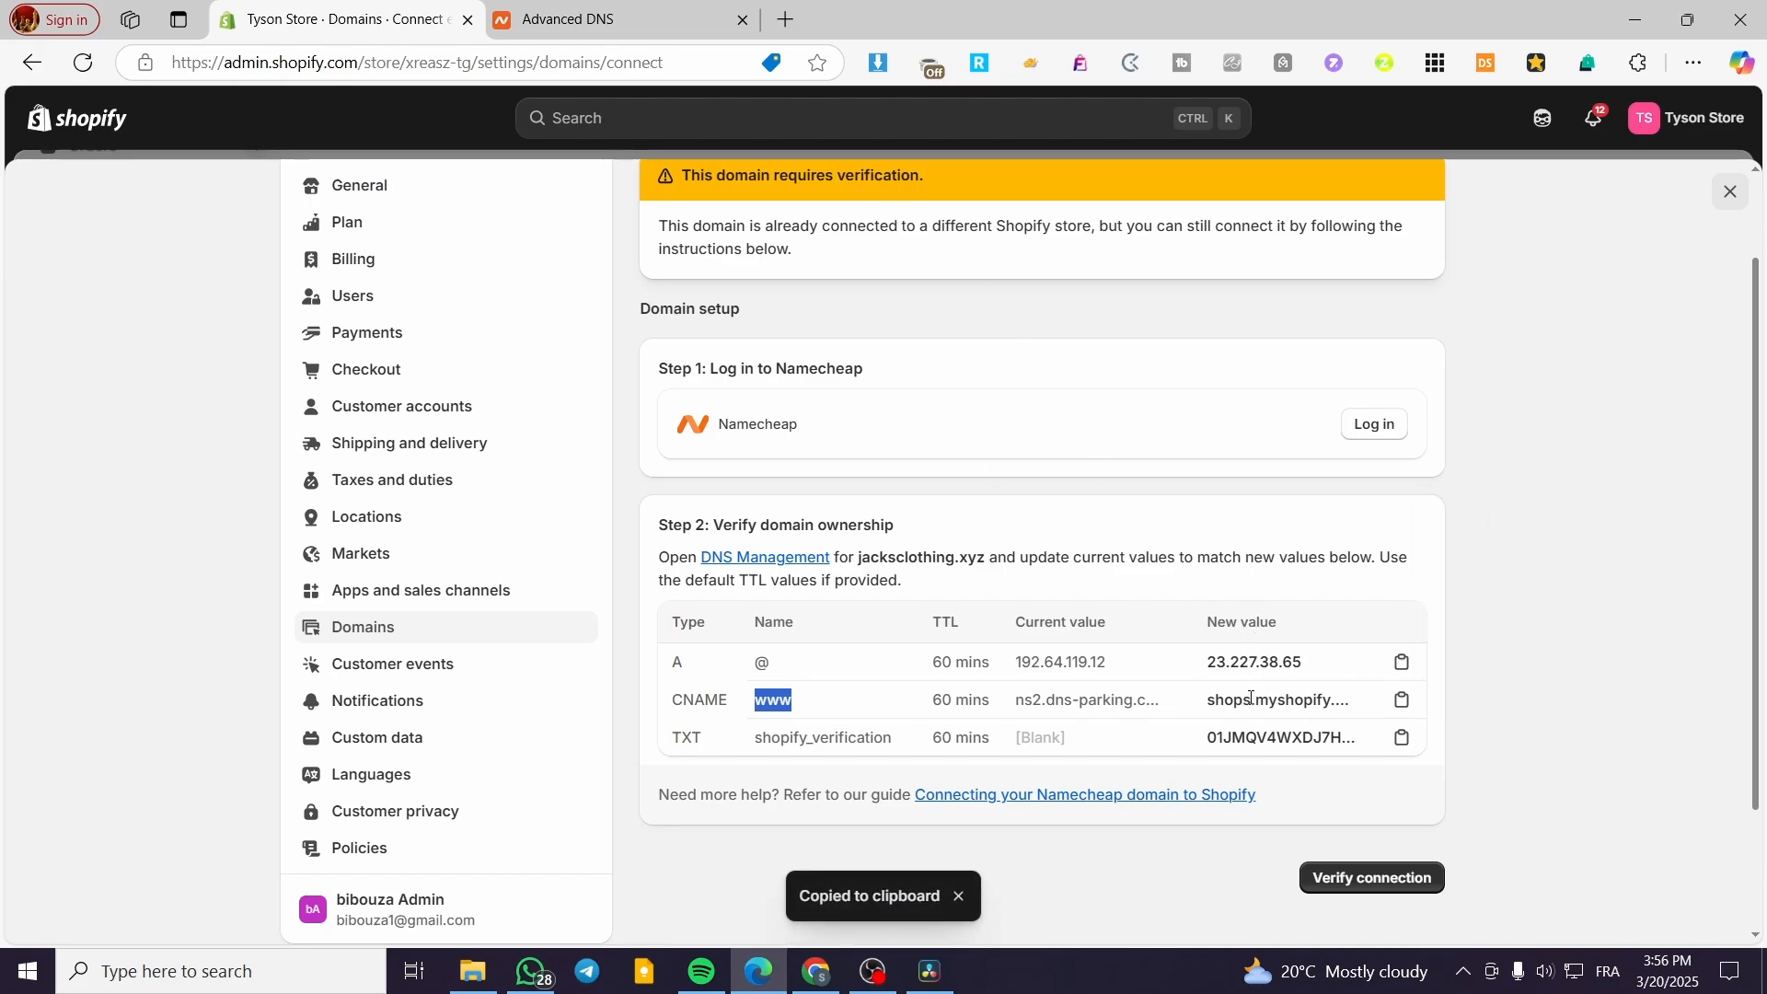
key(ctrl+Tab)
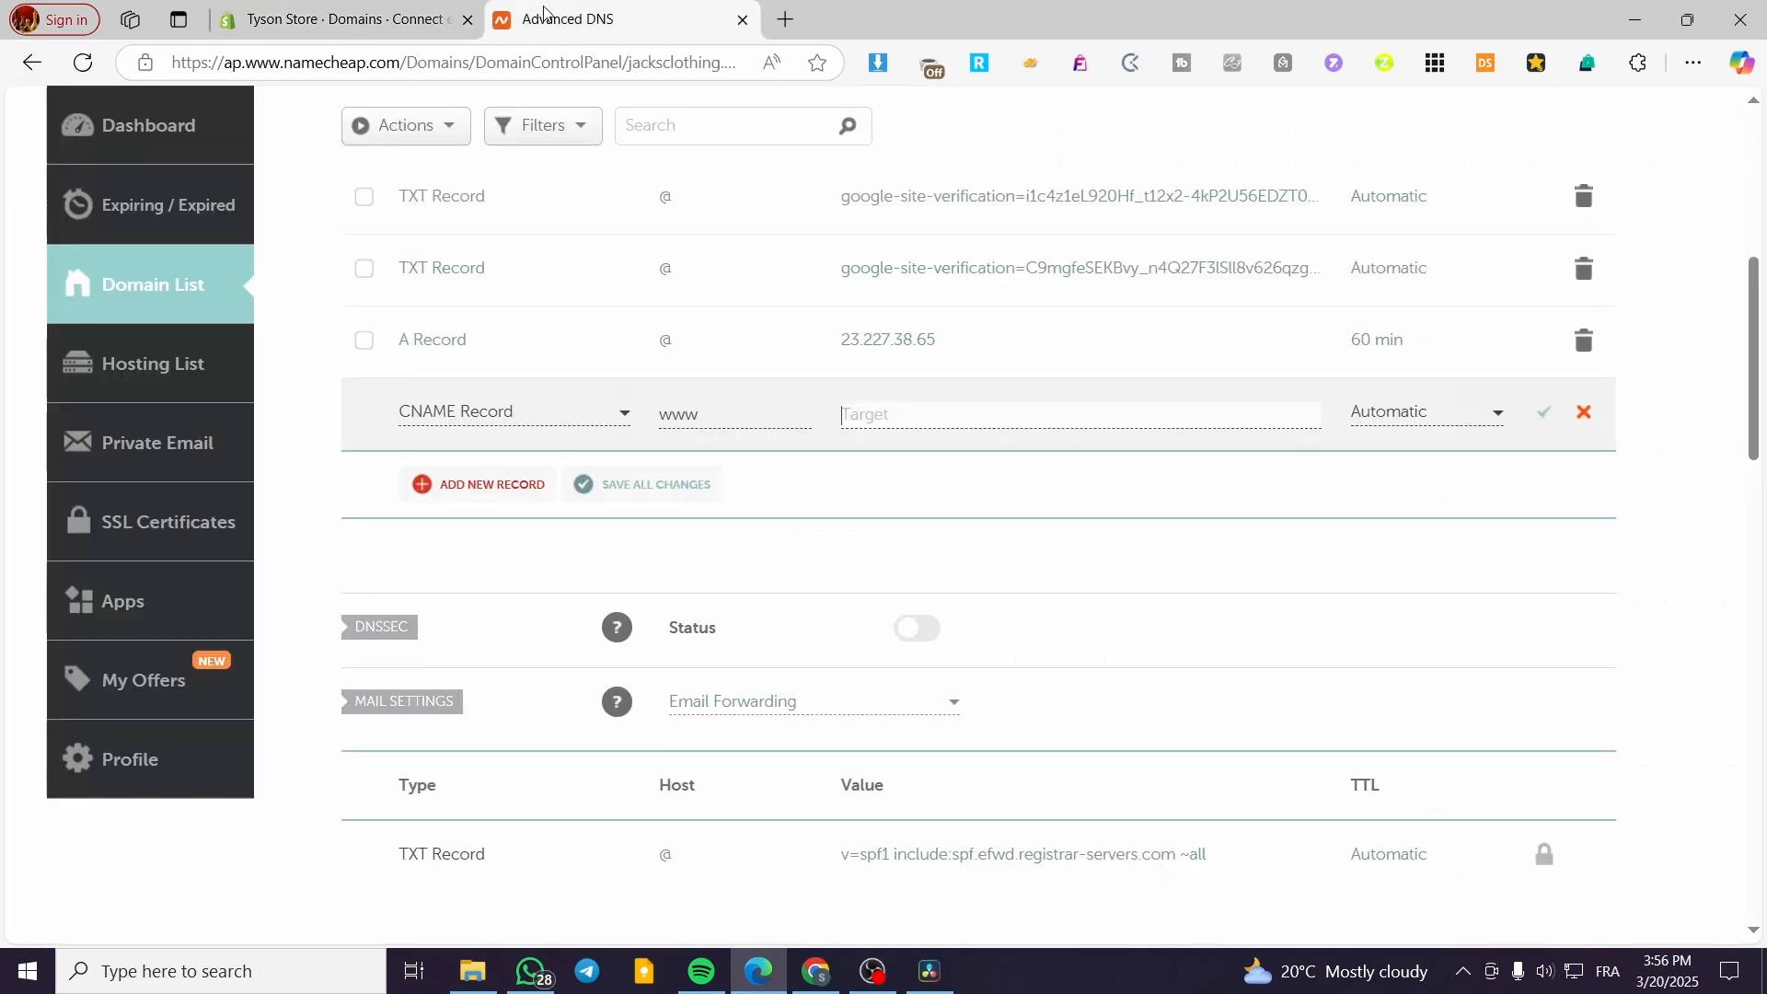
click(965, 407)
key(ctrl+v)
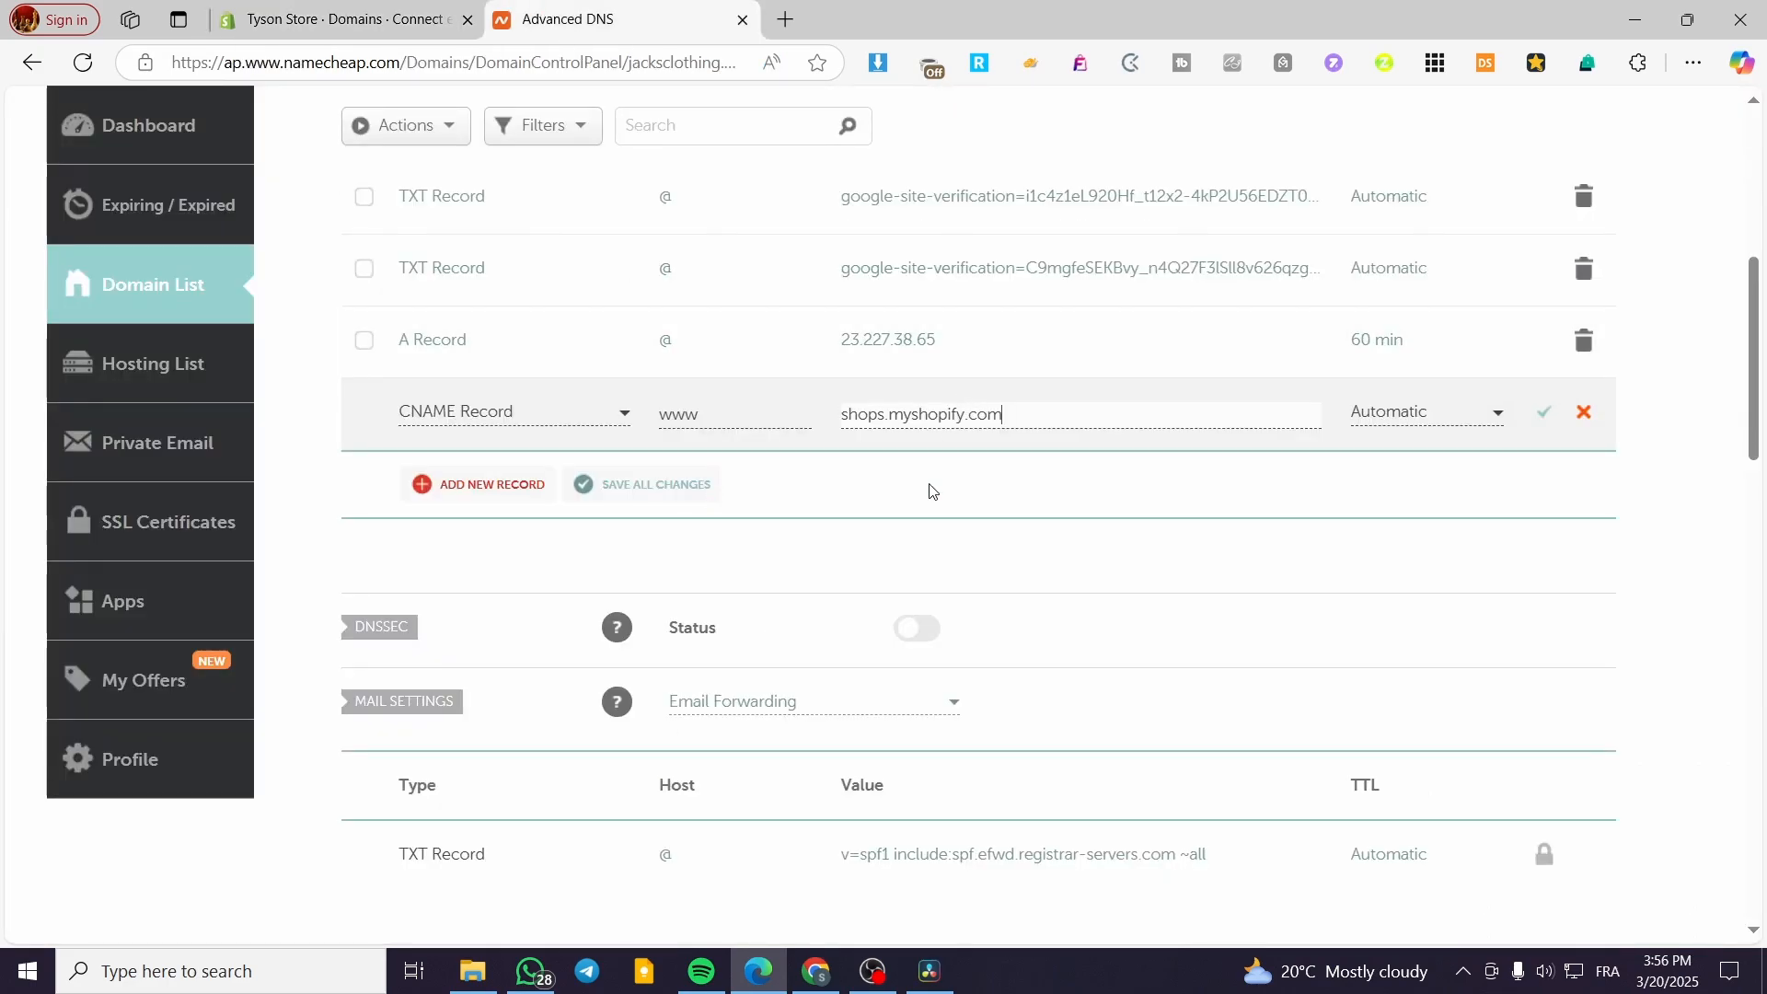
Check the CNAME's TTL in Shopify, set the new CNAME Record's TTL to 60 min on Namecheap and save the record.
click(401, 7)
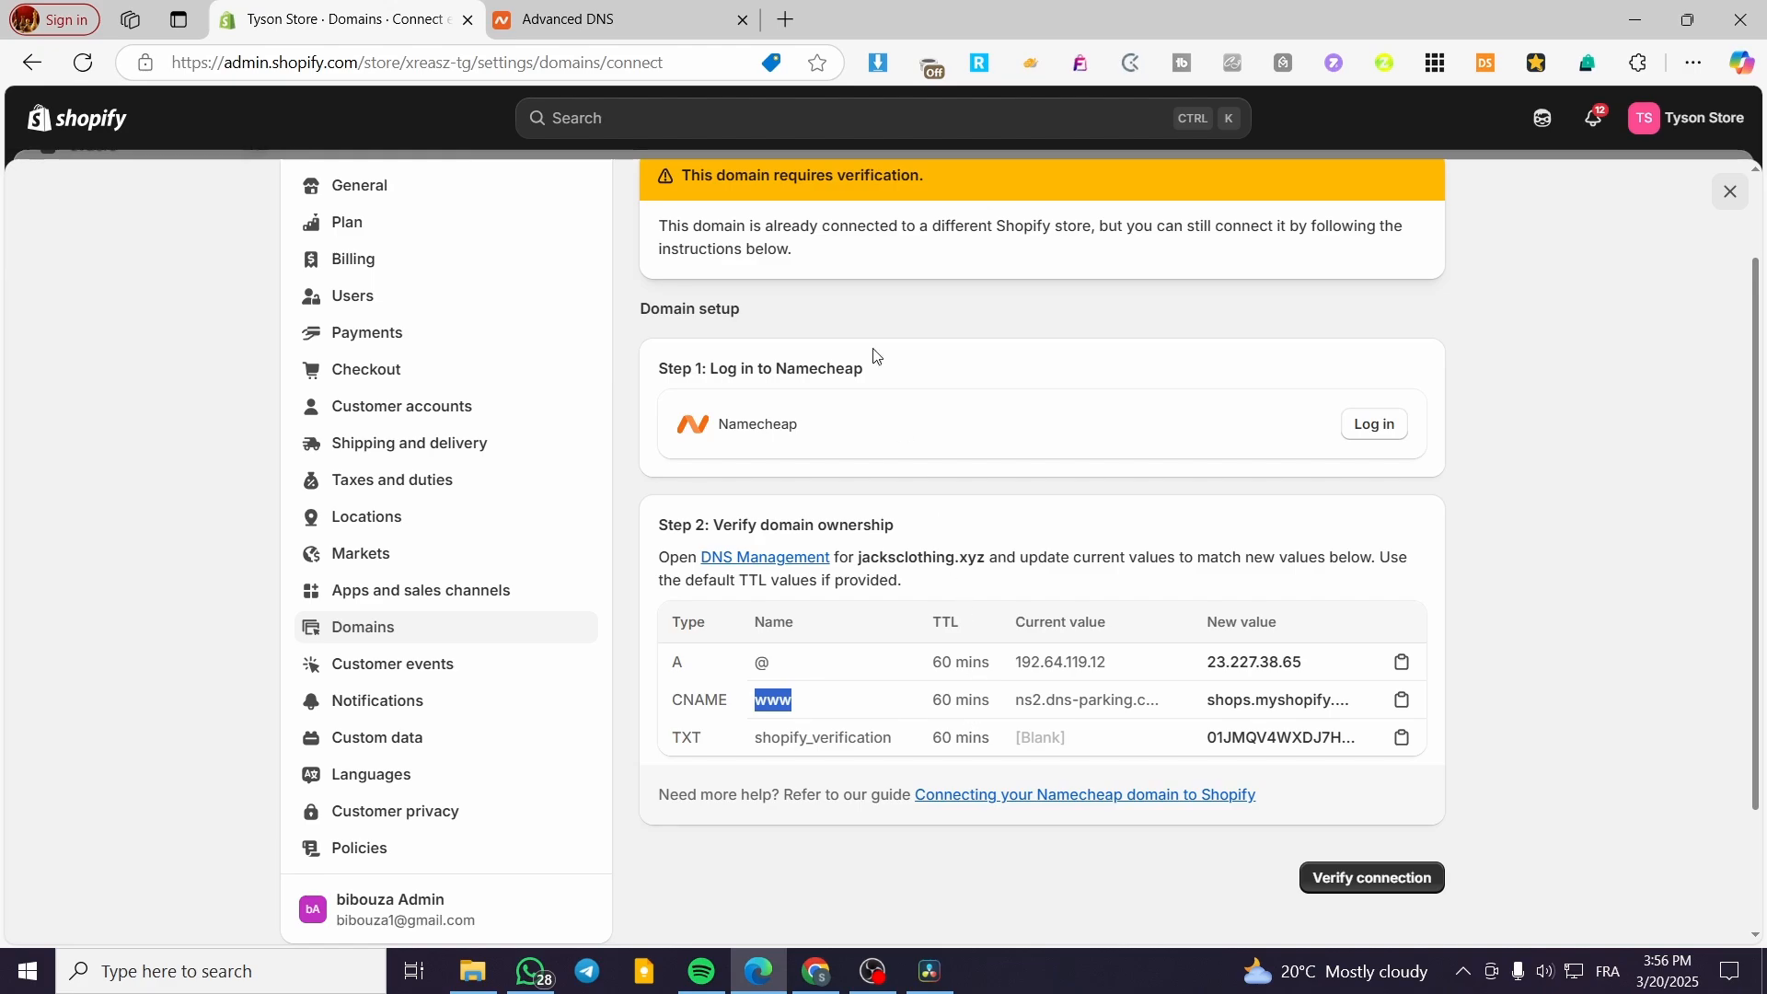
click(626, 18)
click(1423, 416)
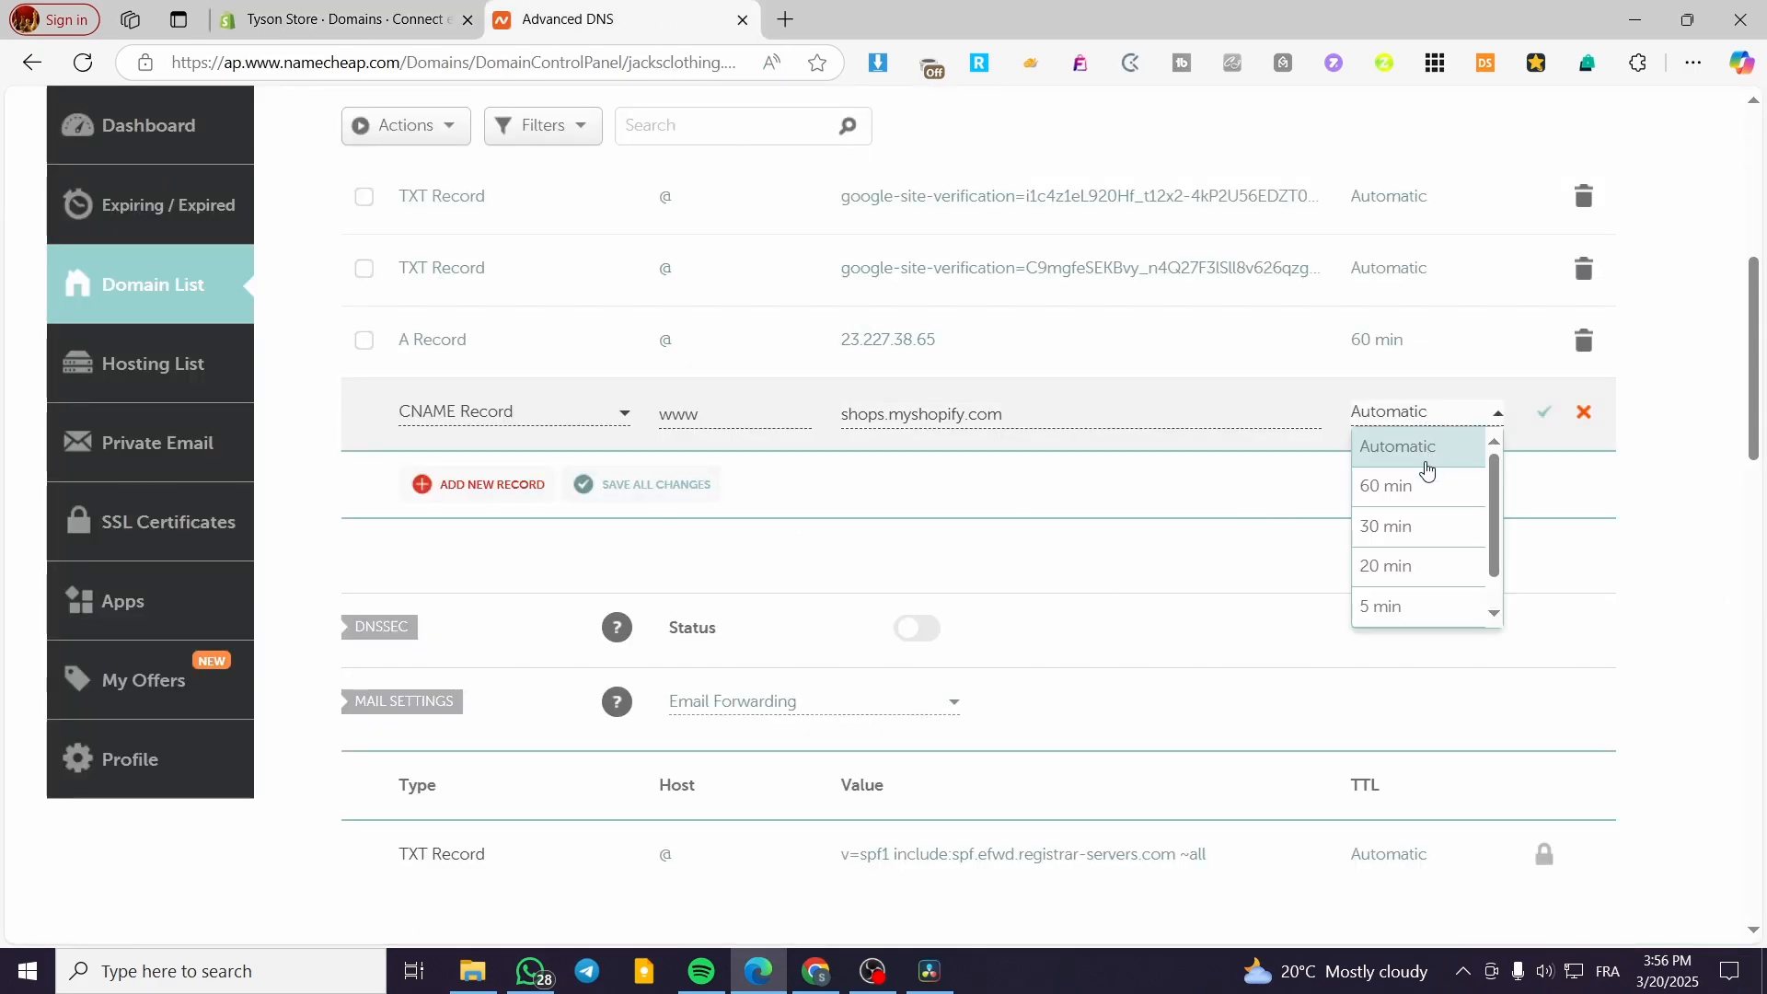
click(1417, 485)
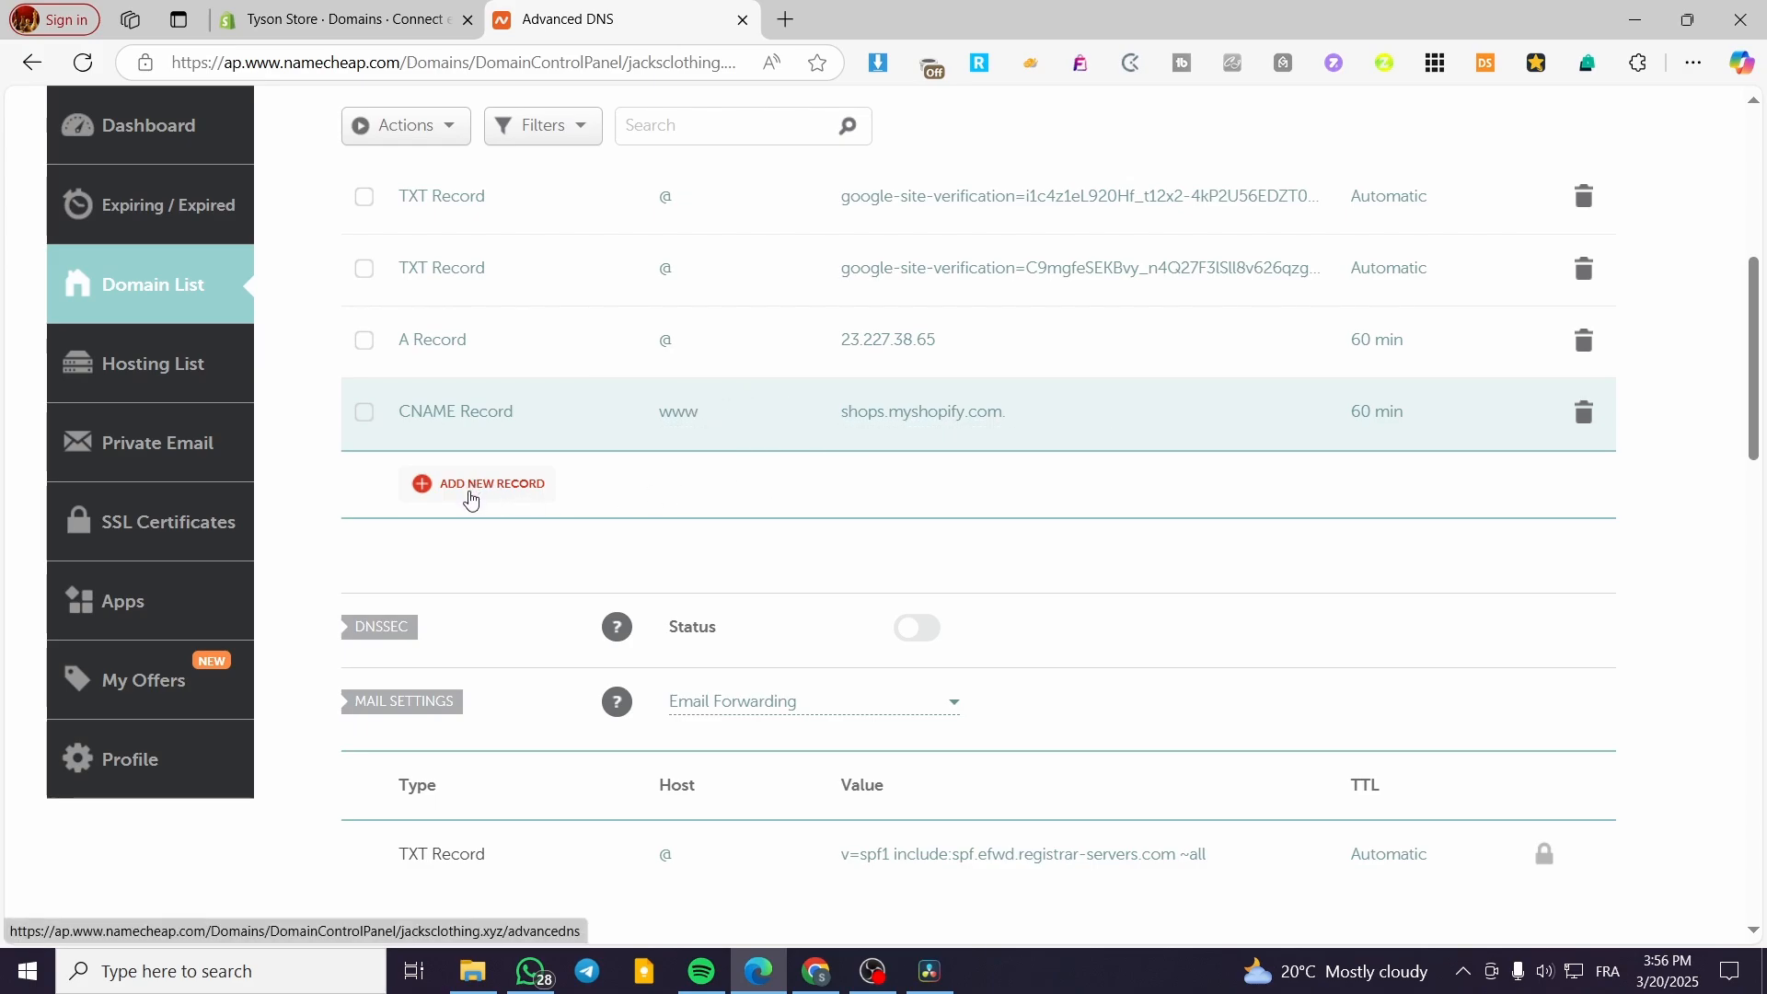
Add another host record on Namecheap with the type TXT Record, checking the required type in Shopify.
click(471, 500)
click(354, 18)
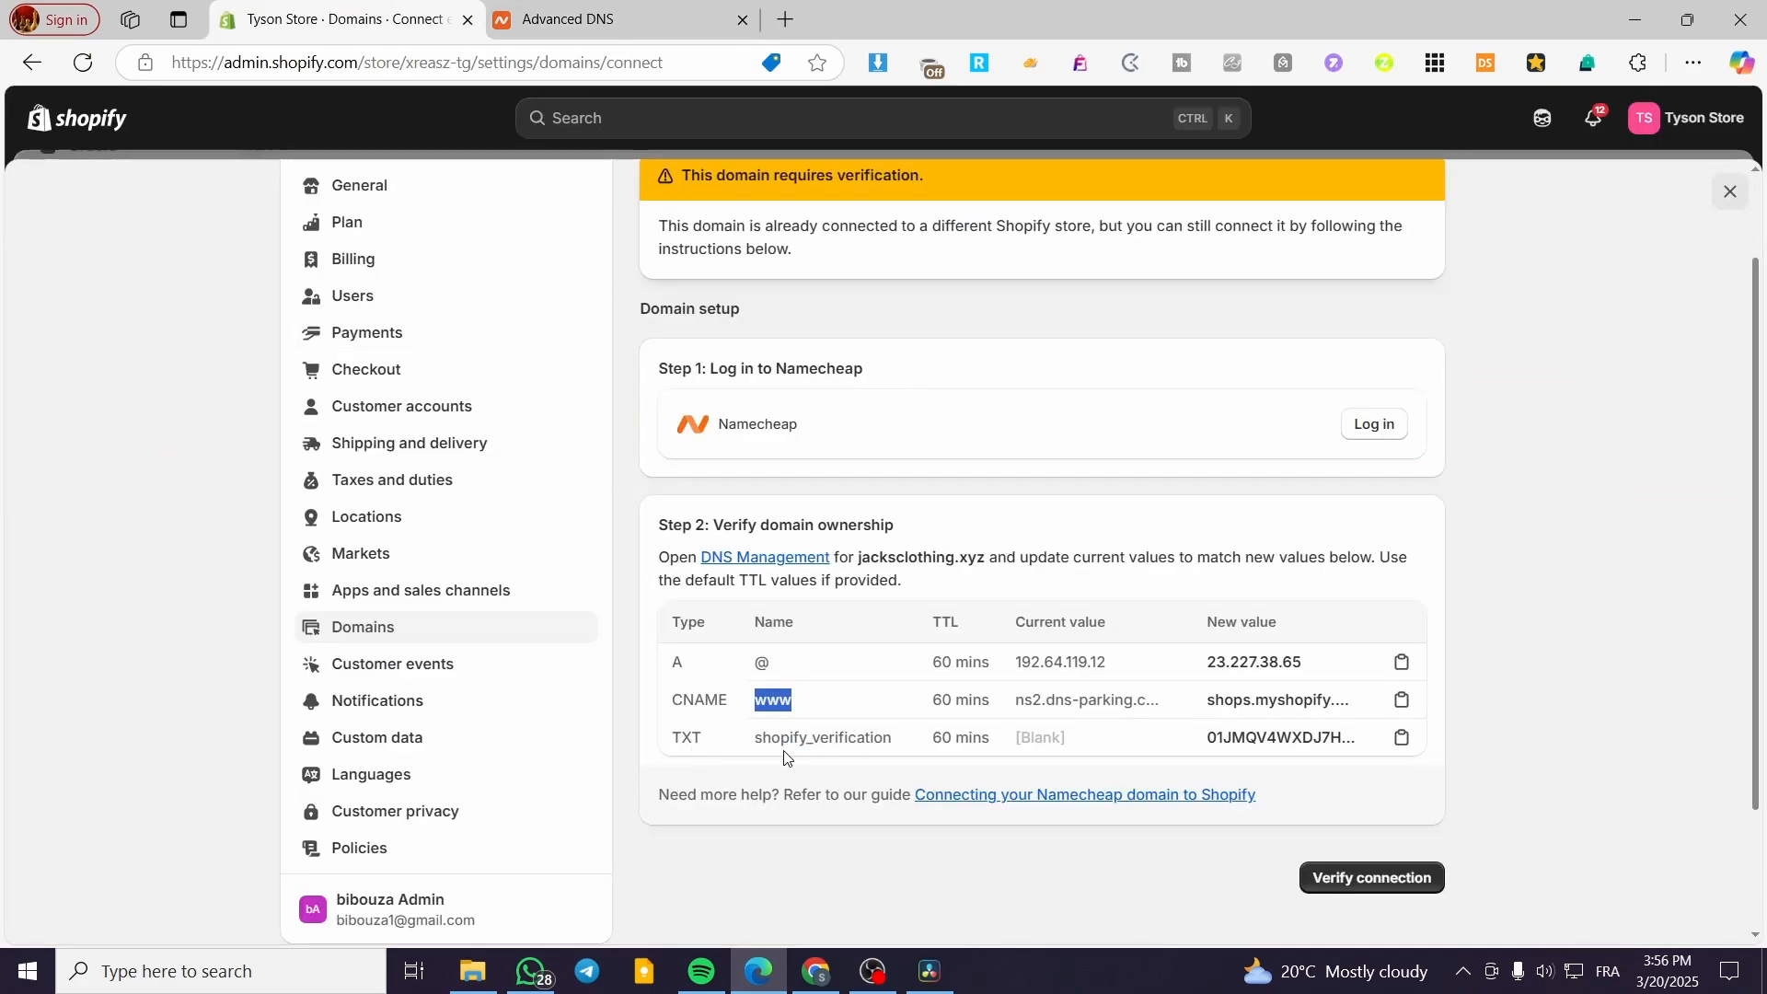
click(589, 18)
drag(623, 491, 622, 578)
click(468, 609)
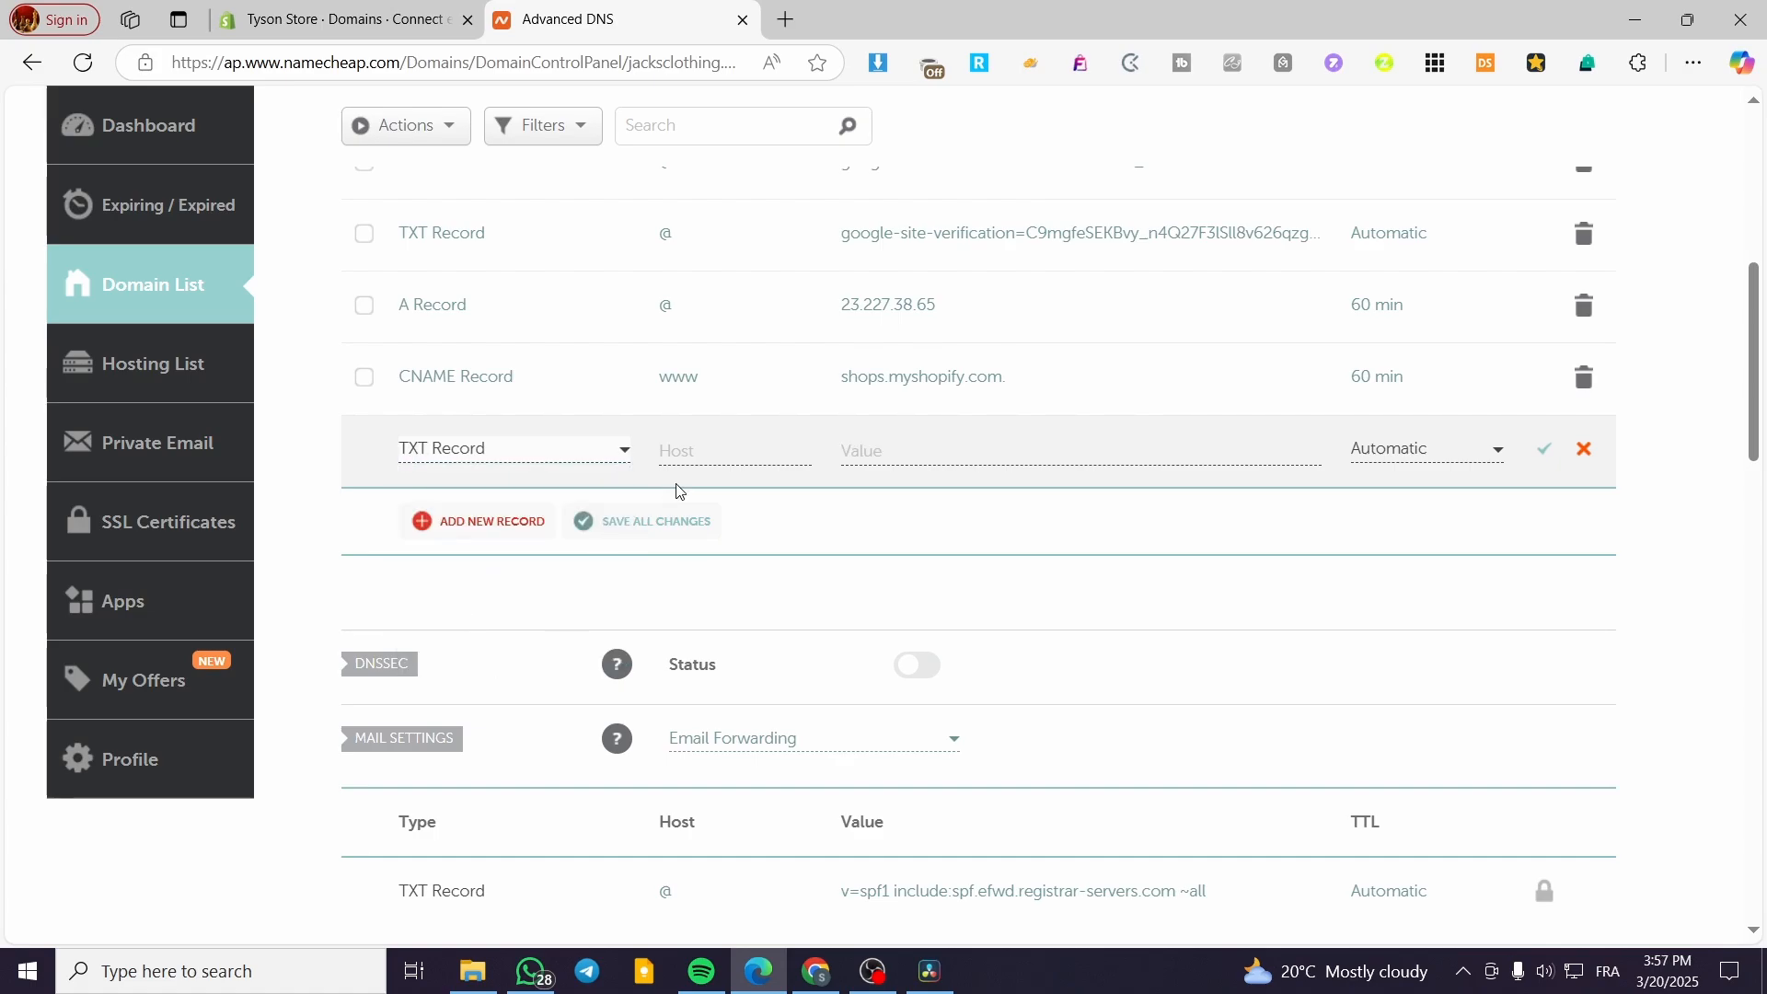
Copy the TXT record's name shopify_verification from Shopify's table and enter it as the host of Namecheap's new TXT Record.
click(683, 451)
click(386, 8)
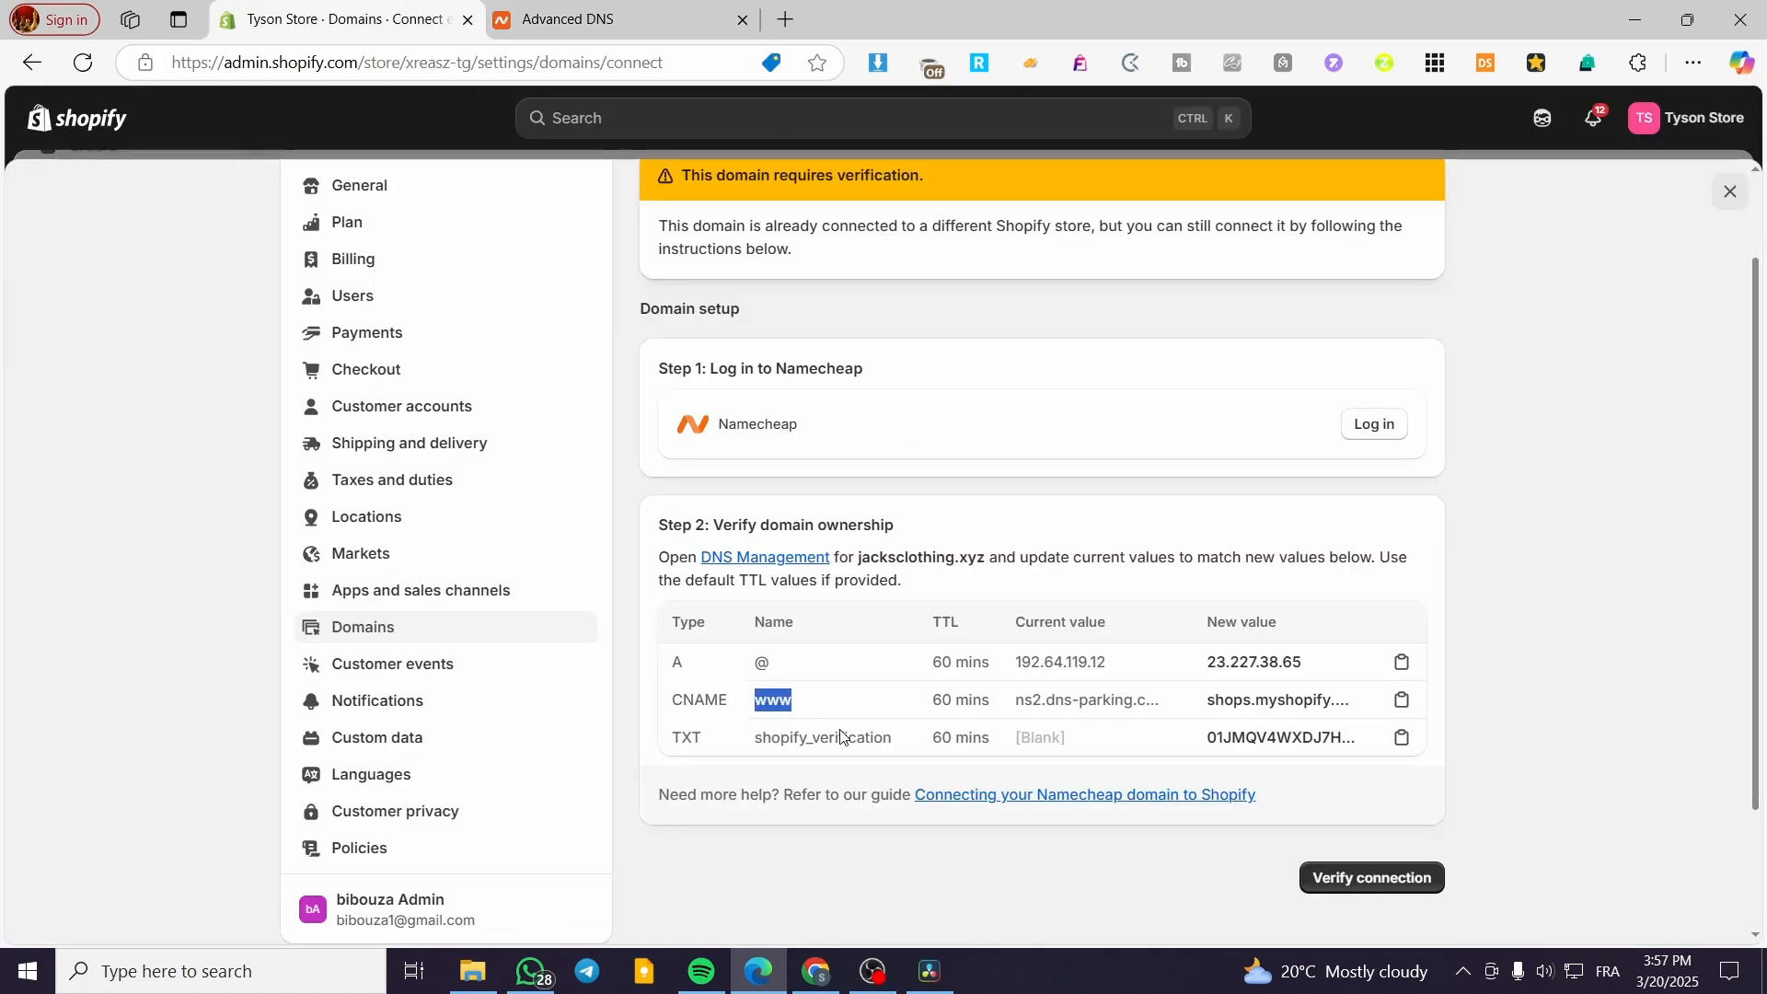
drag(889, 741, 756, 738)
right_click(762, 737)
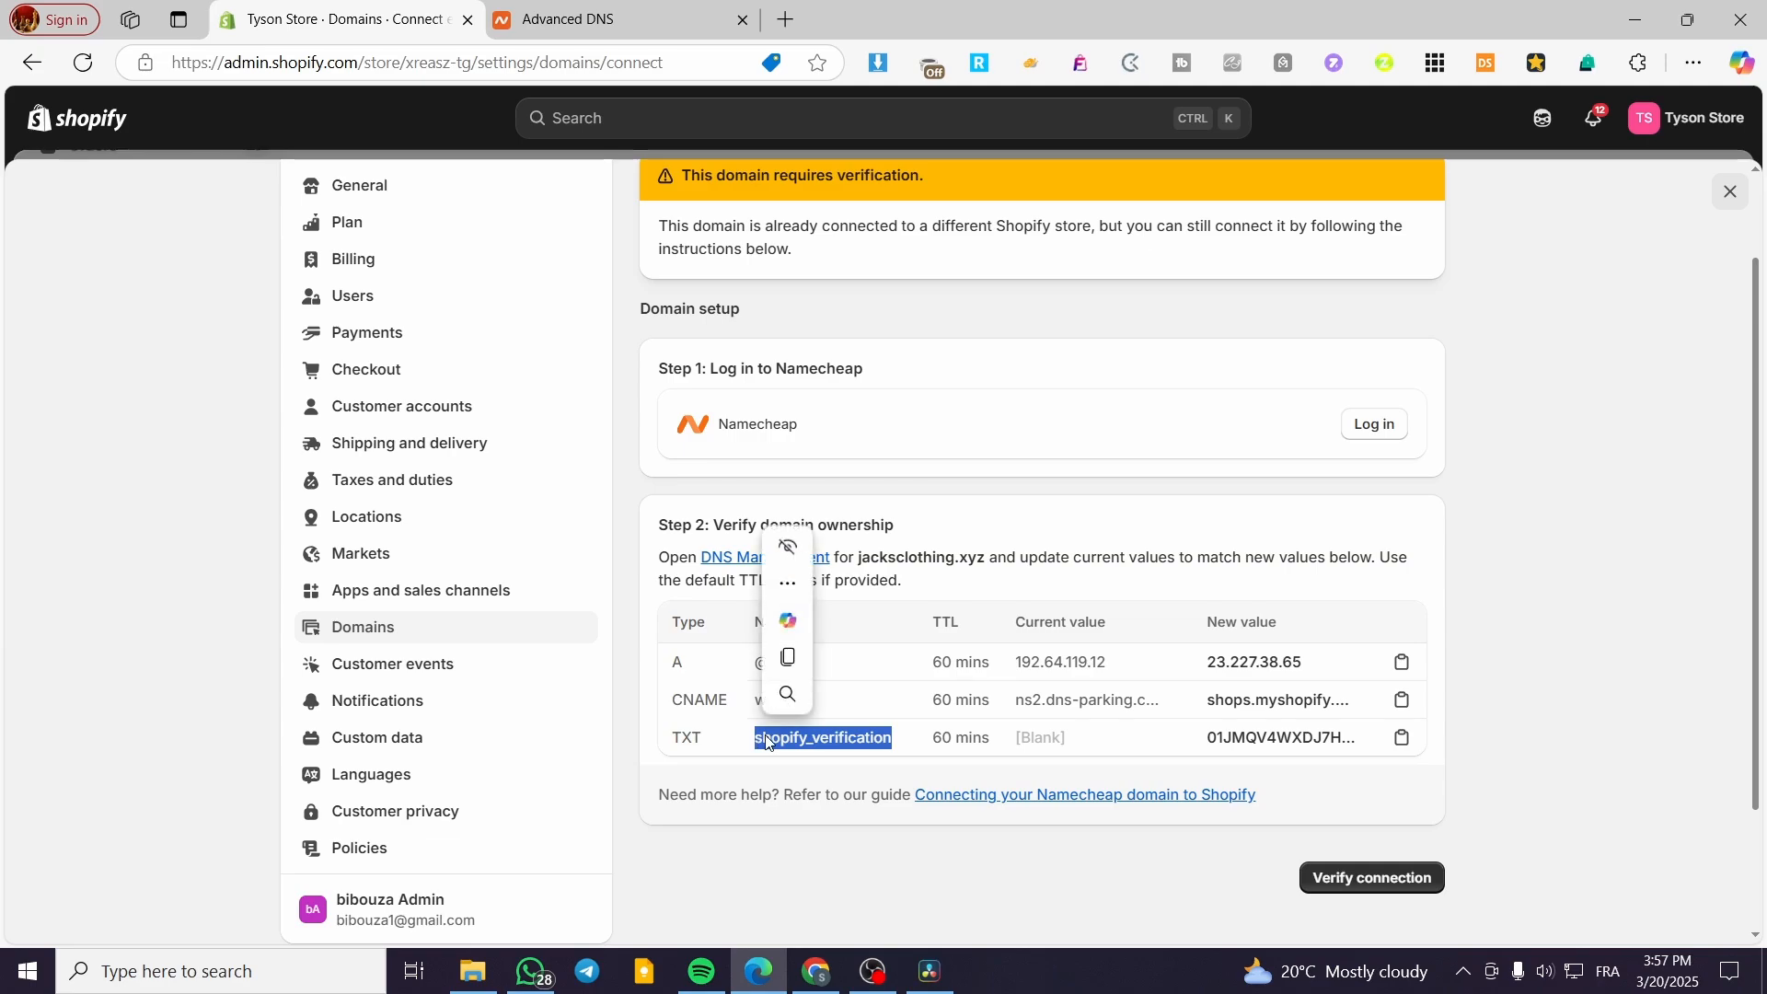
click(801, 330)
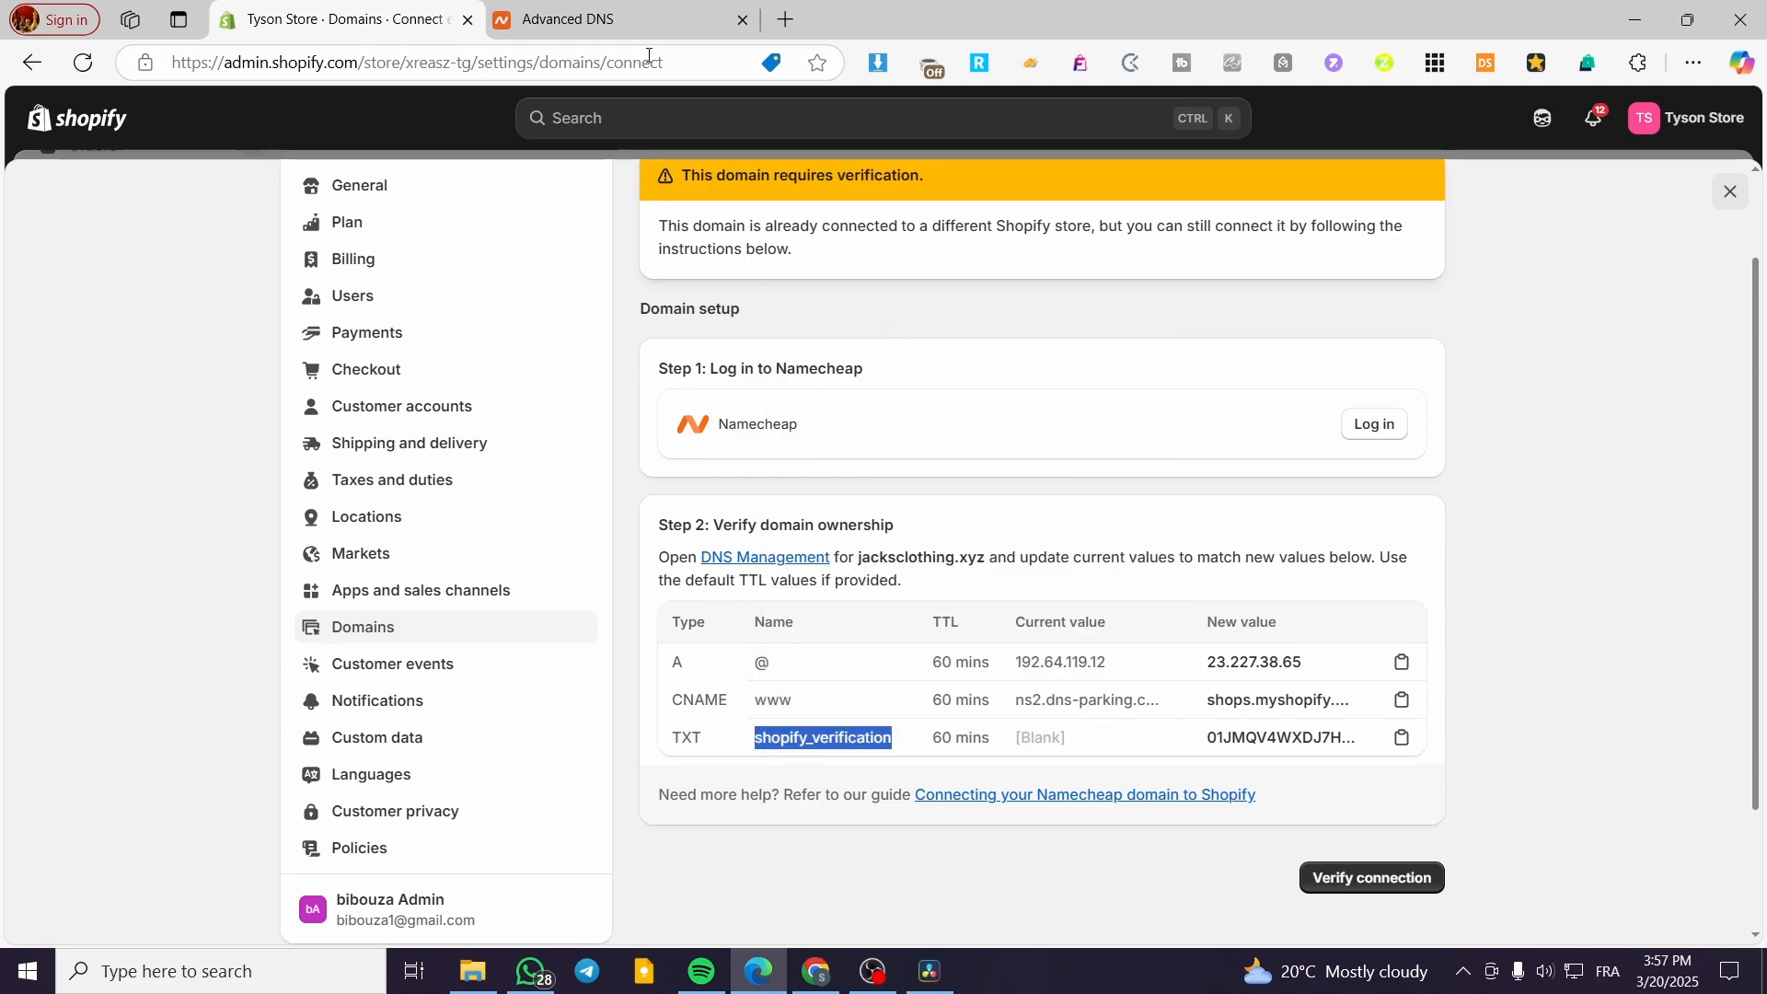
click(626, 22)
right_click(688, 448)
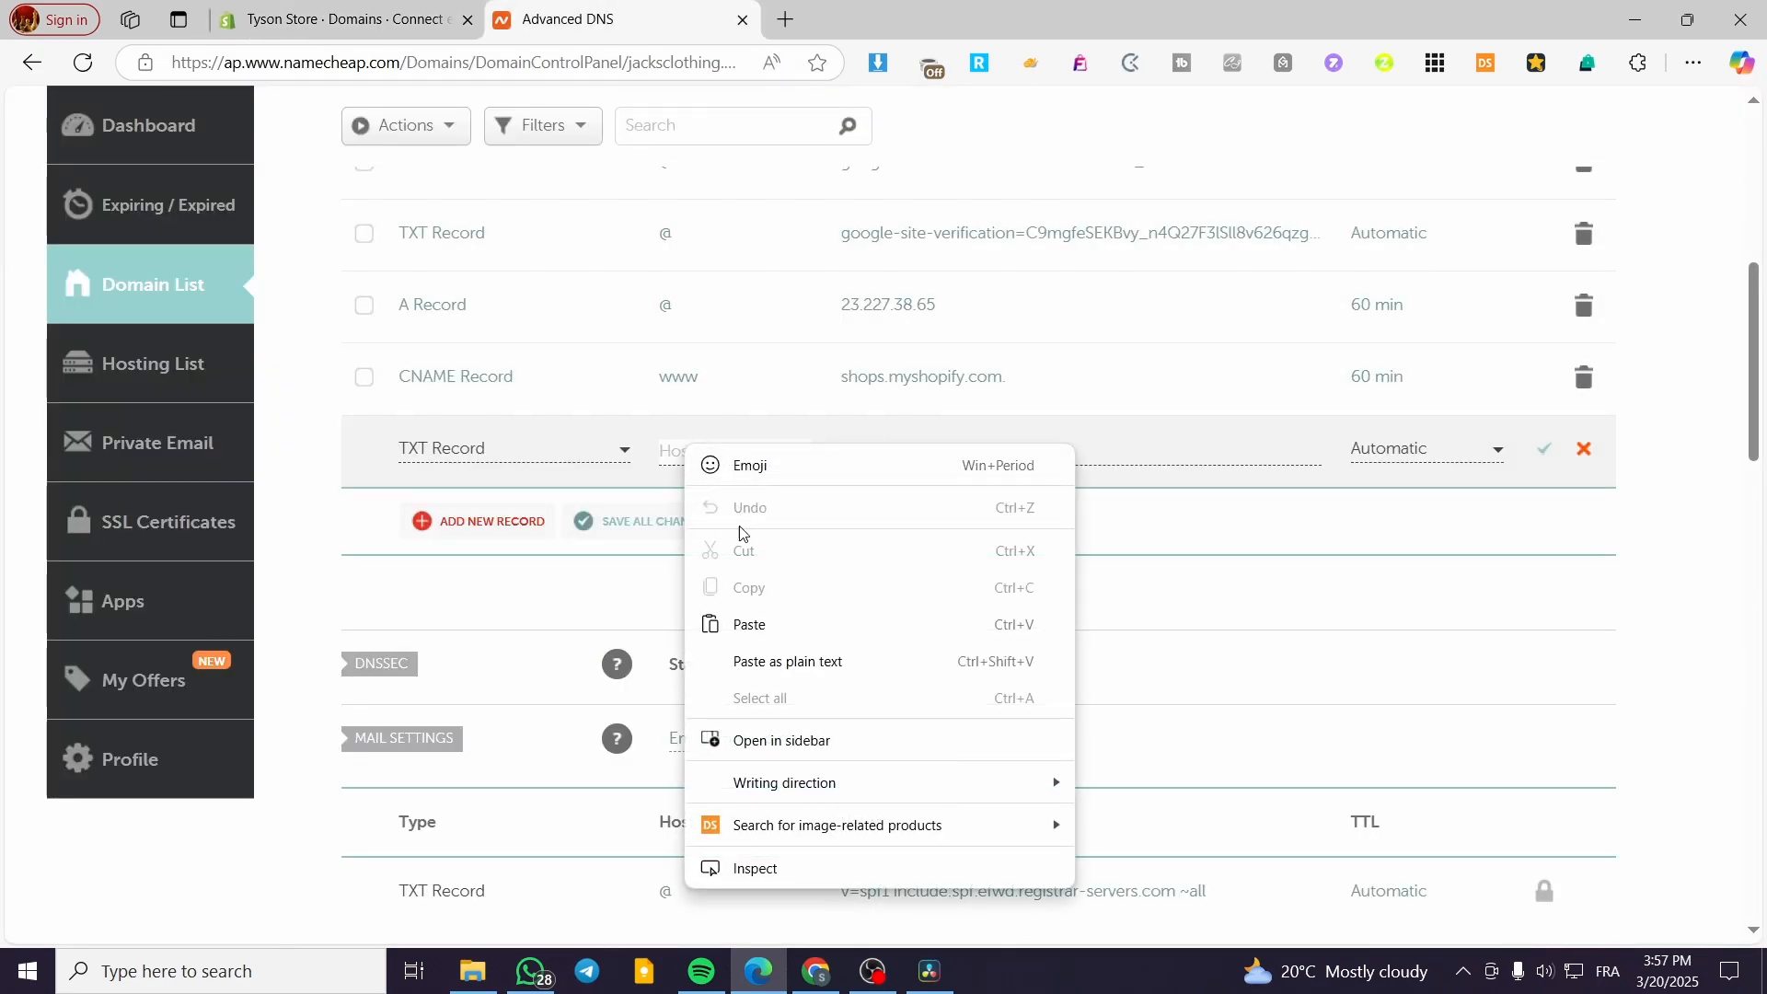
click(750, 624)
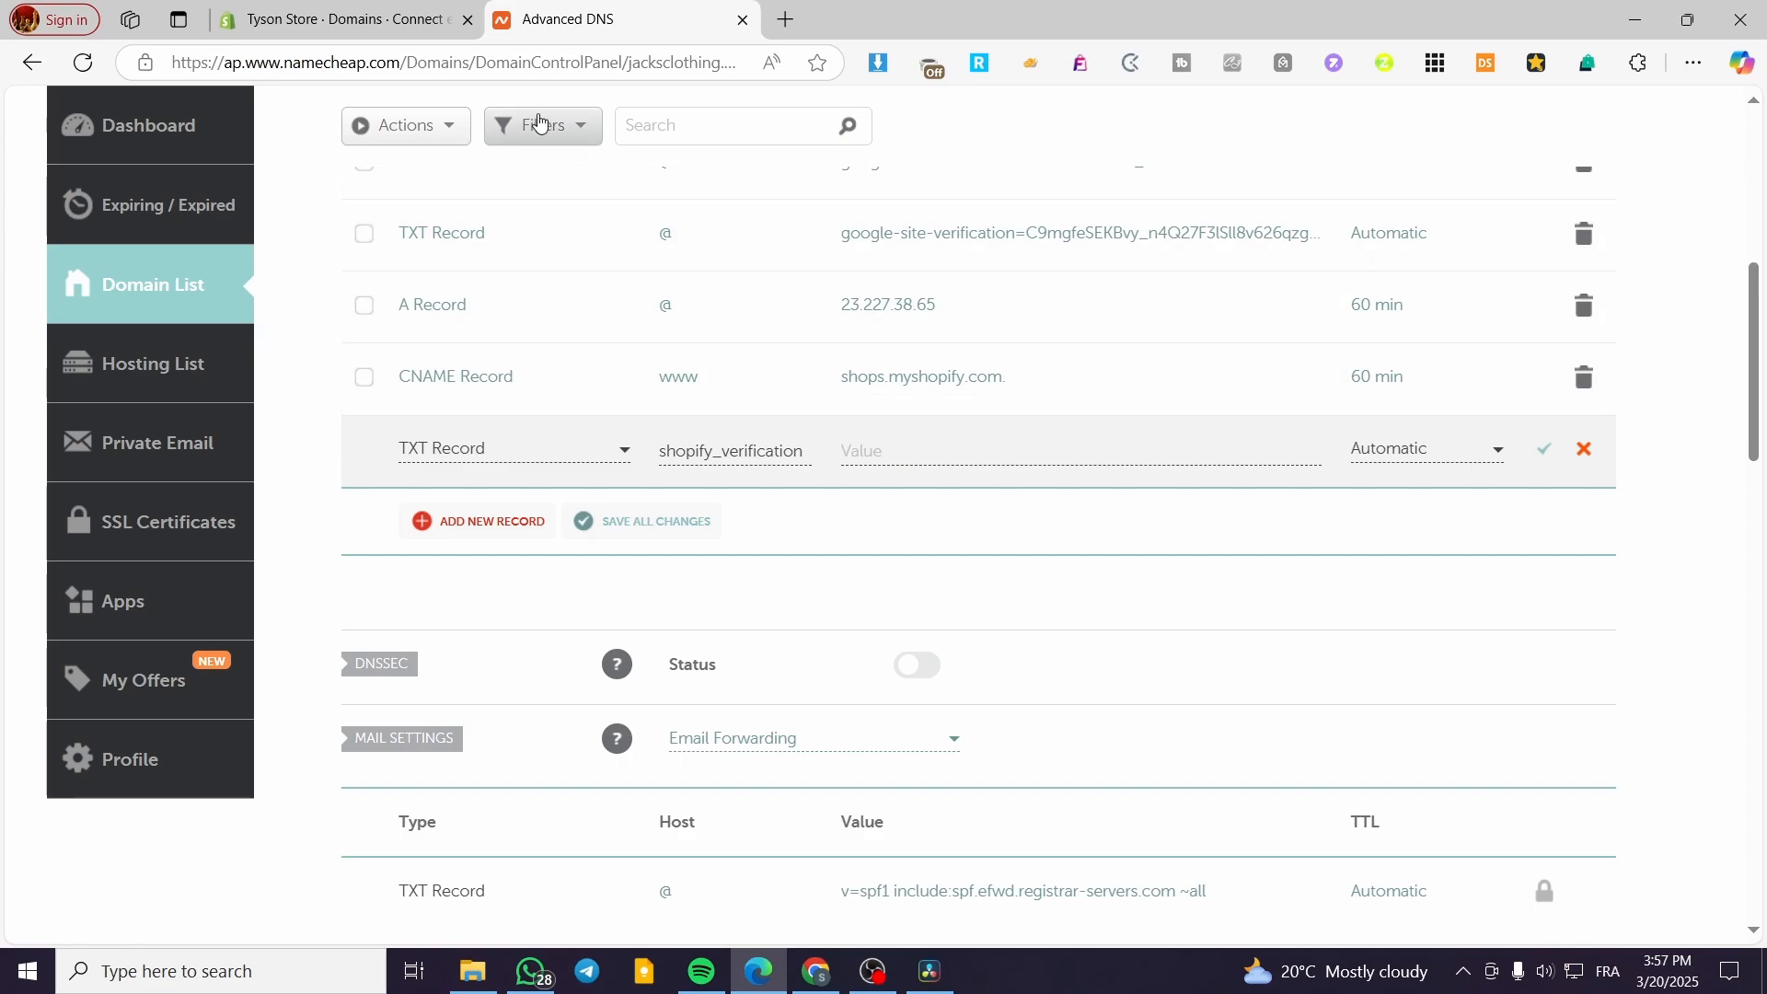
Copy the TXT record's new value from Shopify and enter this verification token as the value of Namecheap's new TXT Record.
click(925, 453)
click(308, 17)
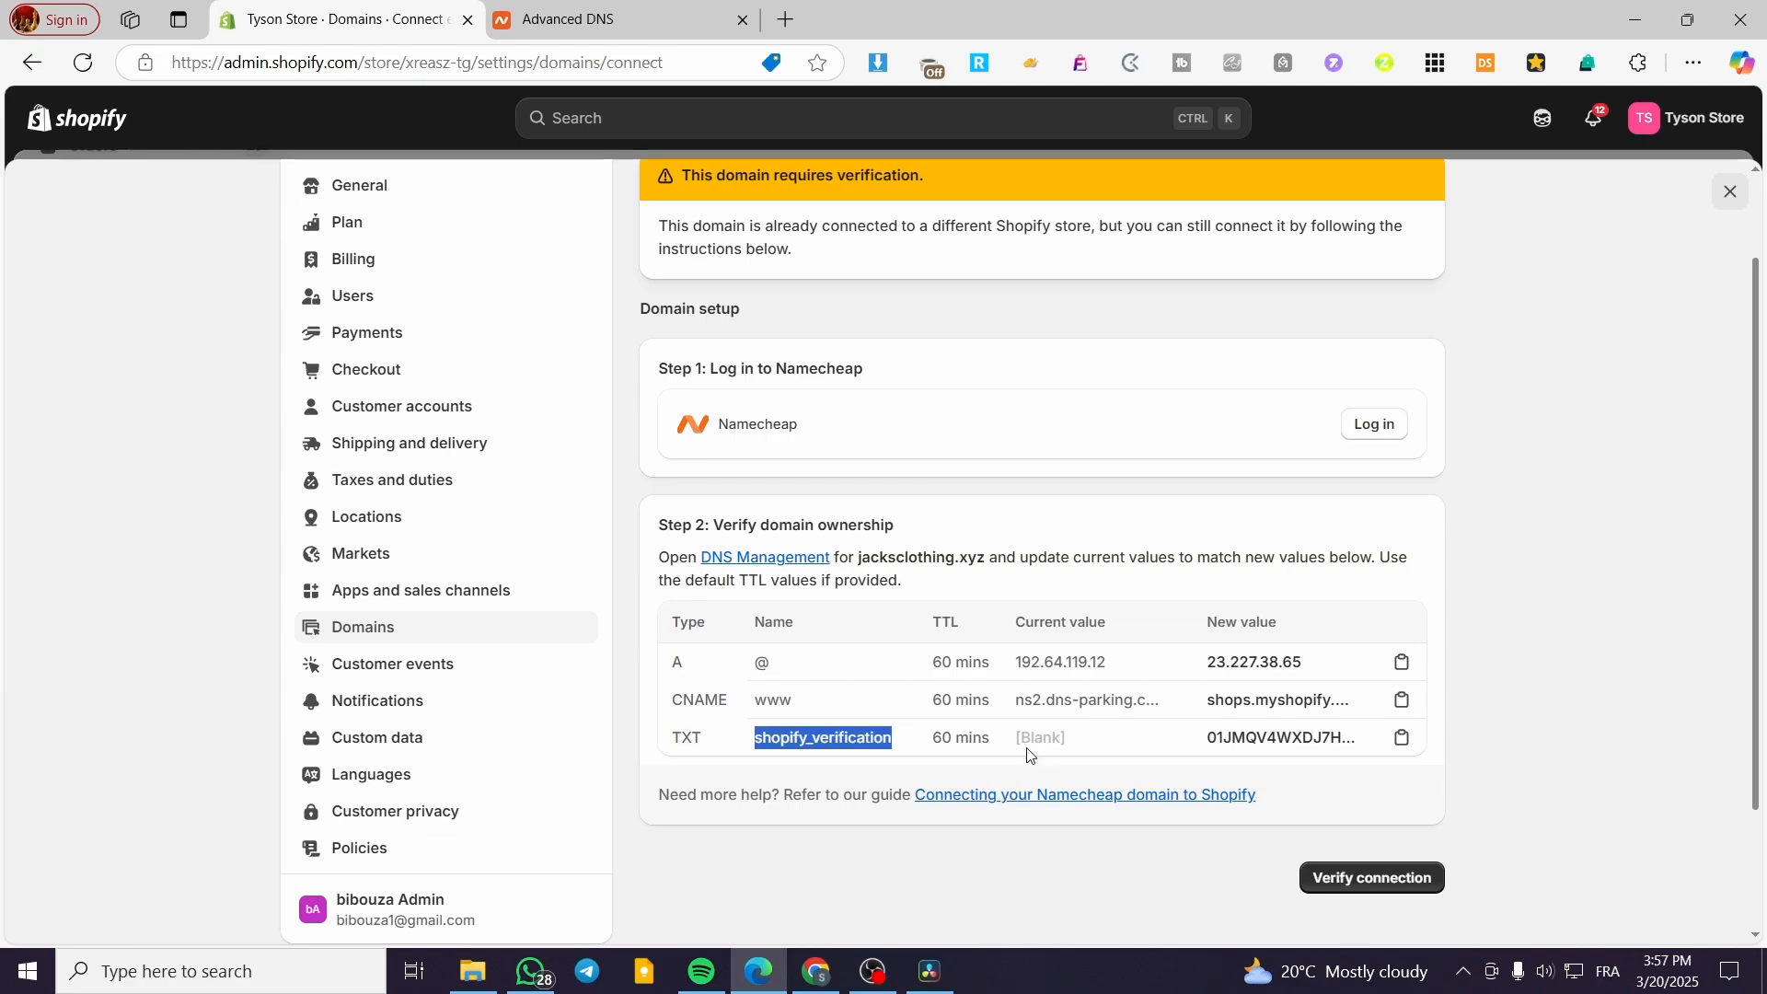
click(566, 19)
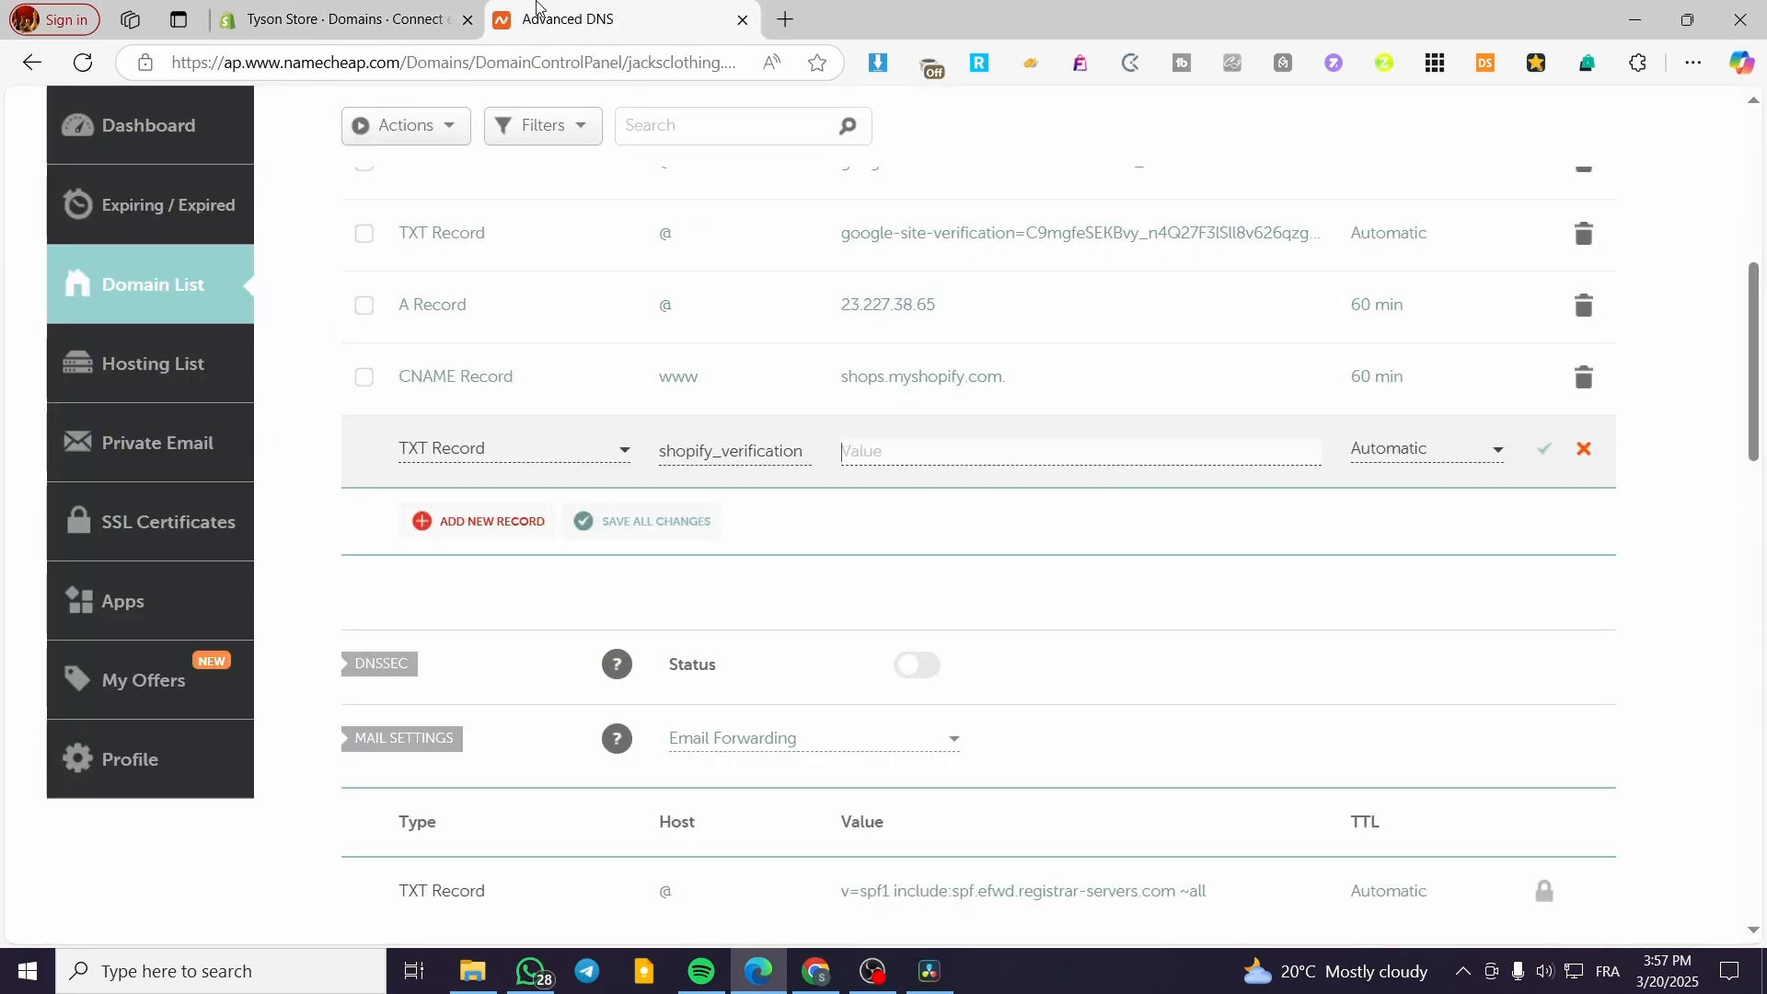
click(340, 18)
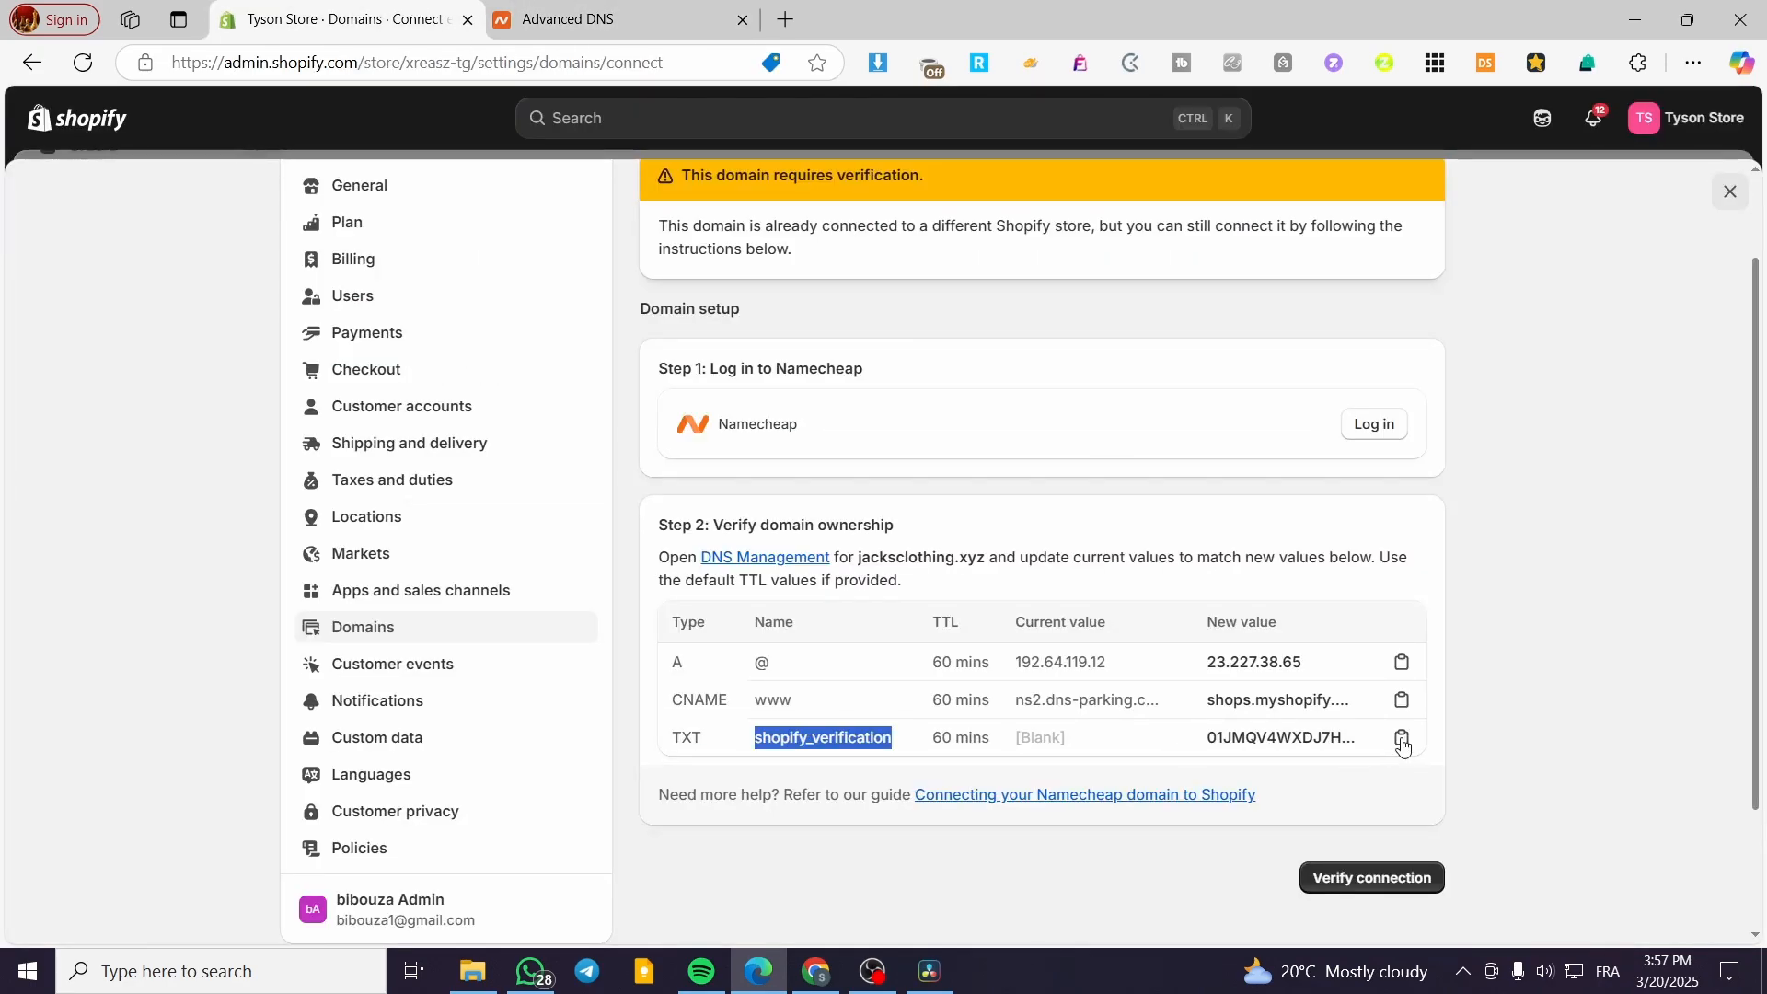
click(1402, 741)
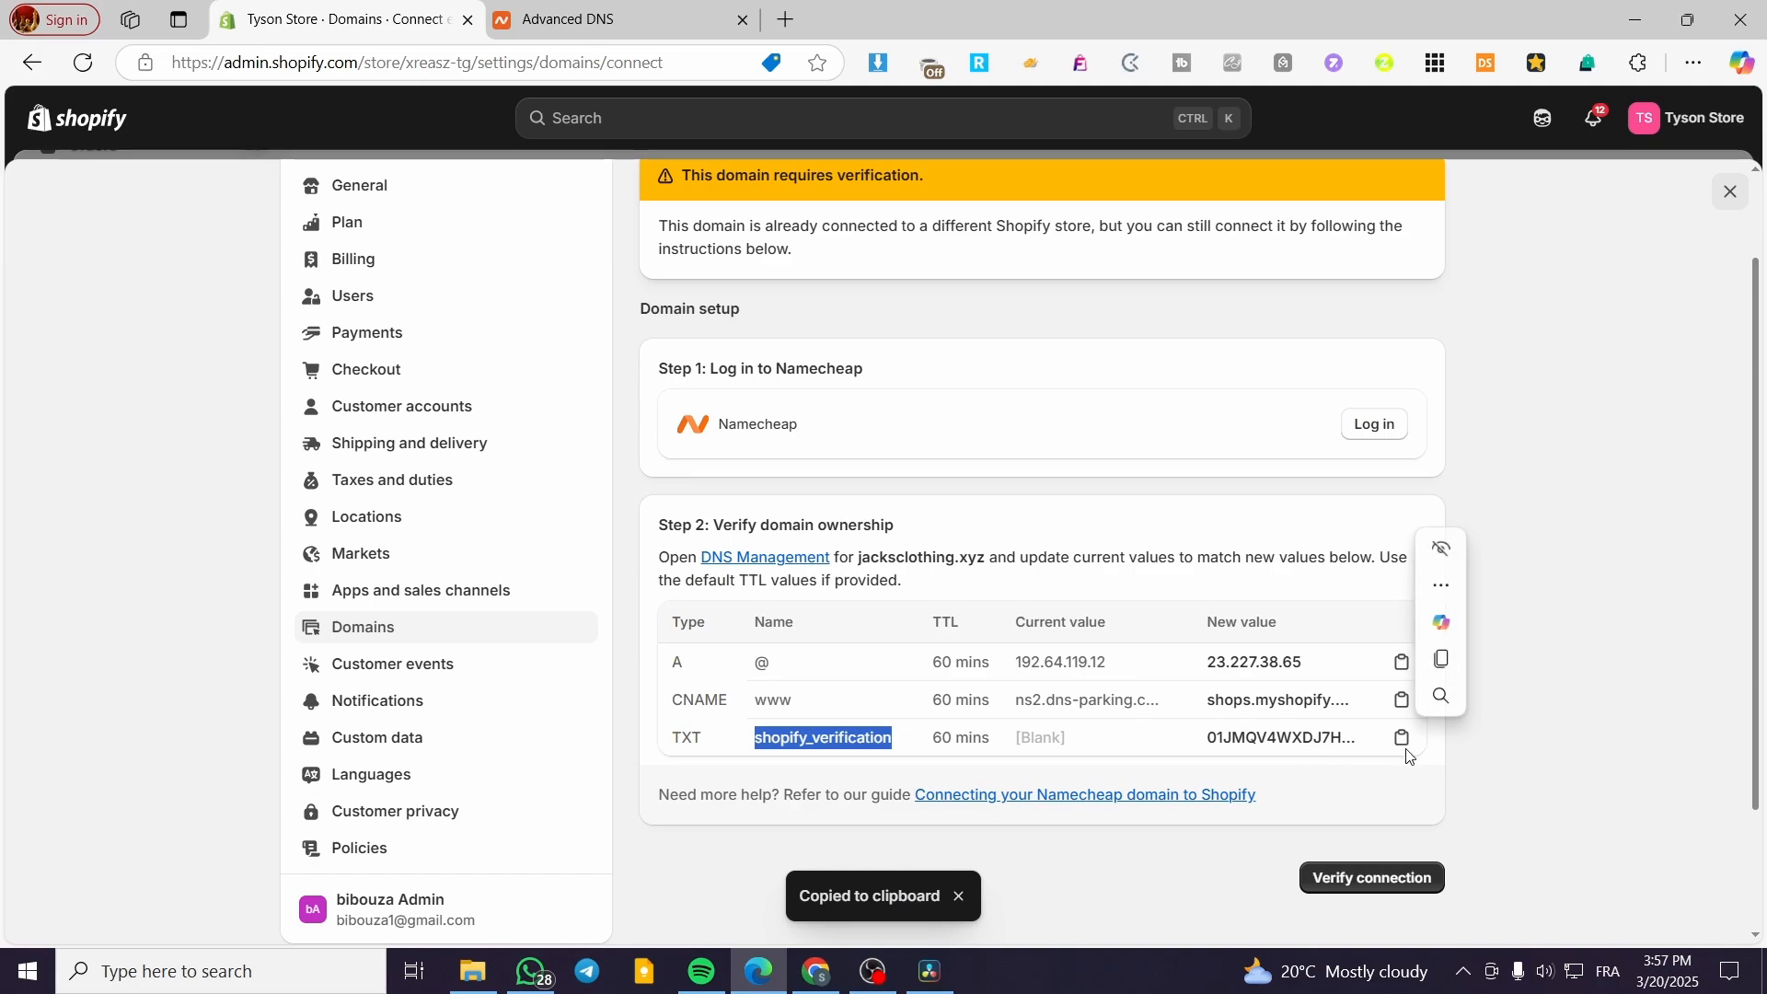
click(546, 19)
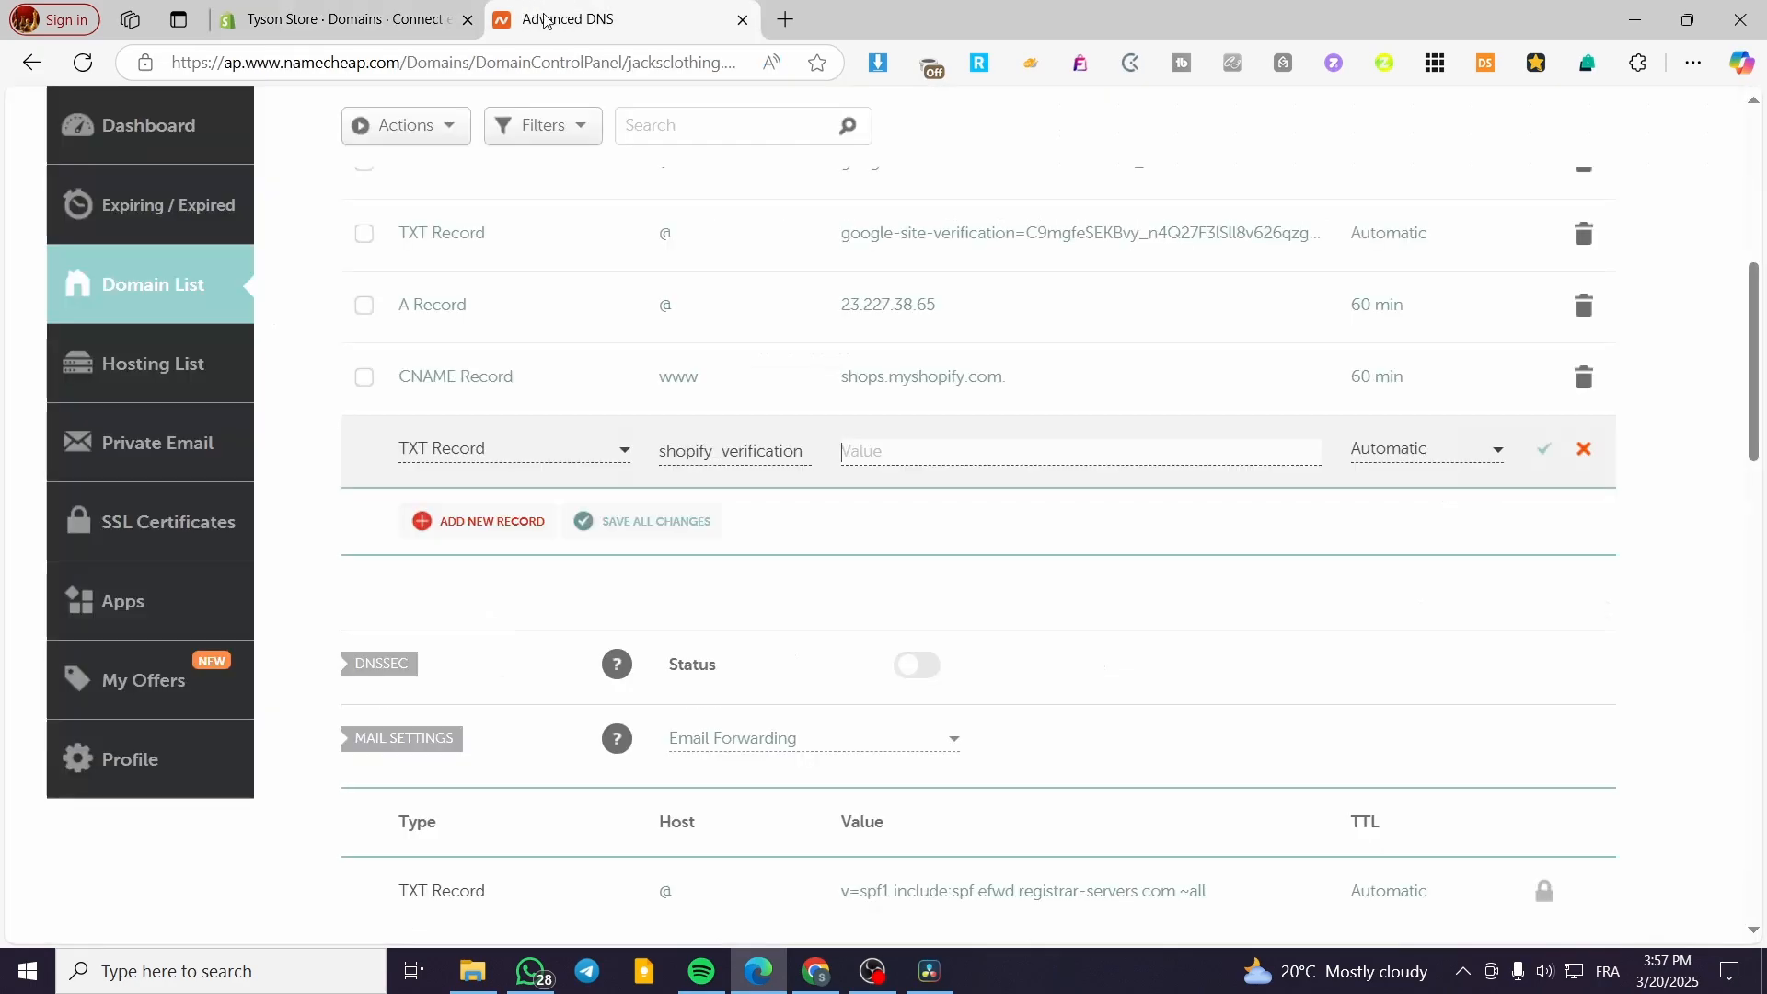
right_click(931, 450)
click(935, 623)
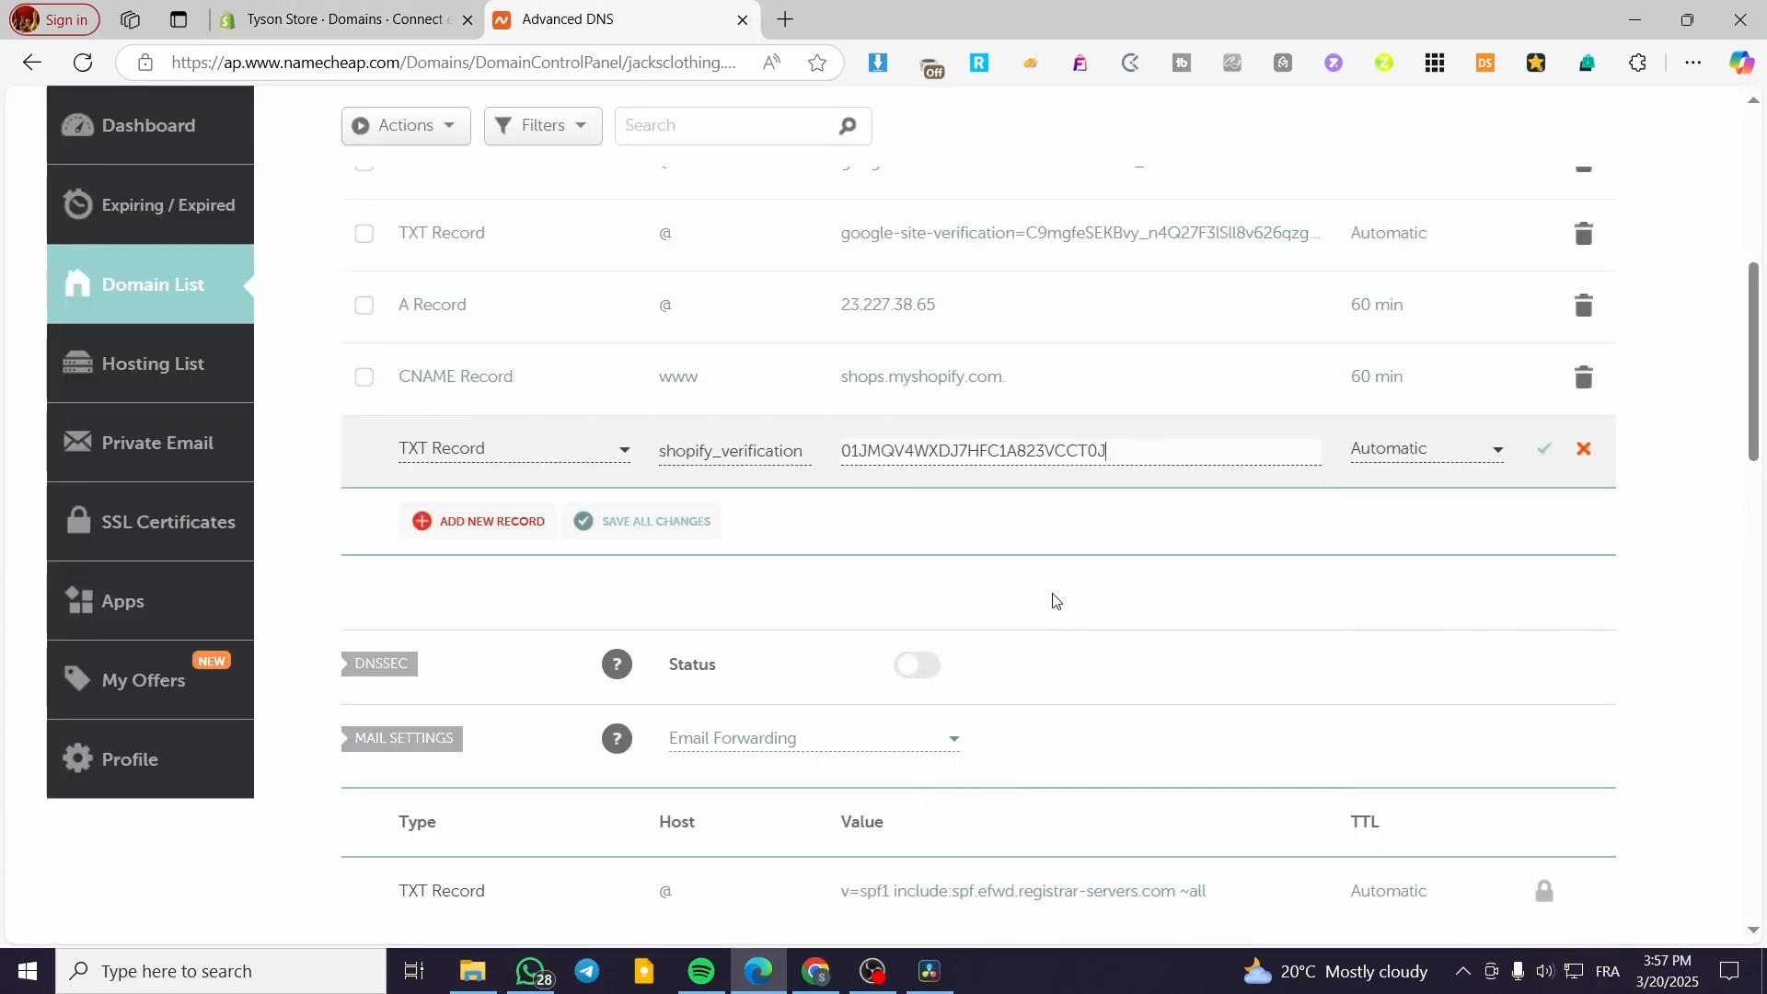
Set the new TXT Record's TTL to 60 min, compare it with Shopify's table and save the record on Namecheap.
click(1385, 451)
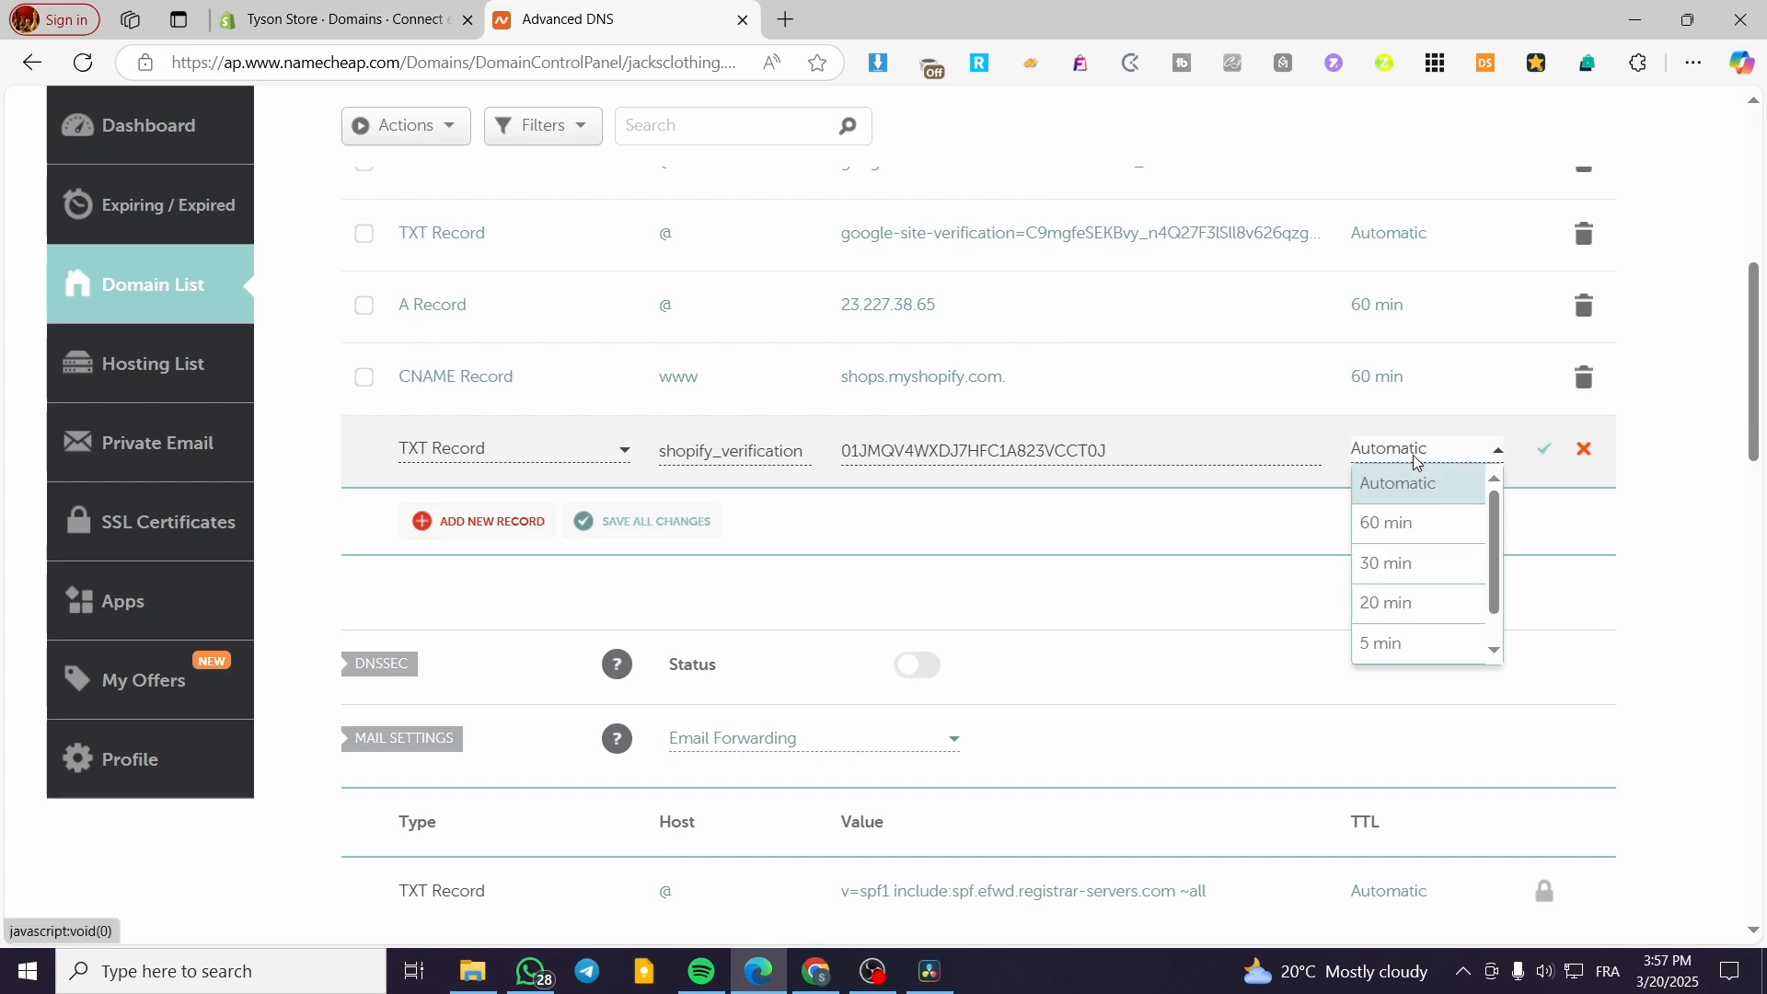
click(1429, 523)
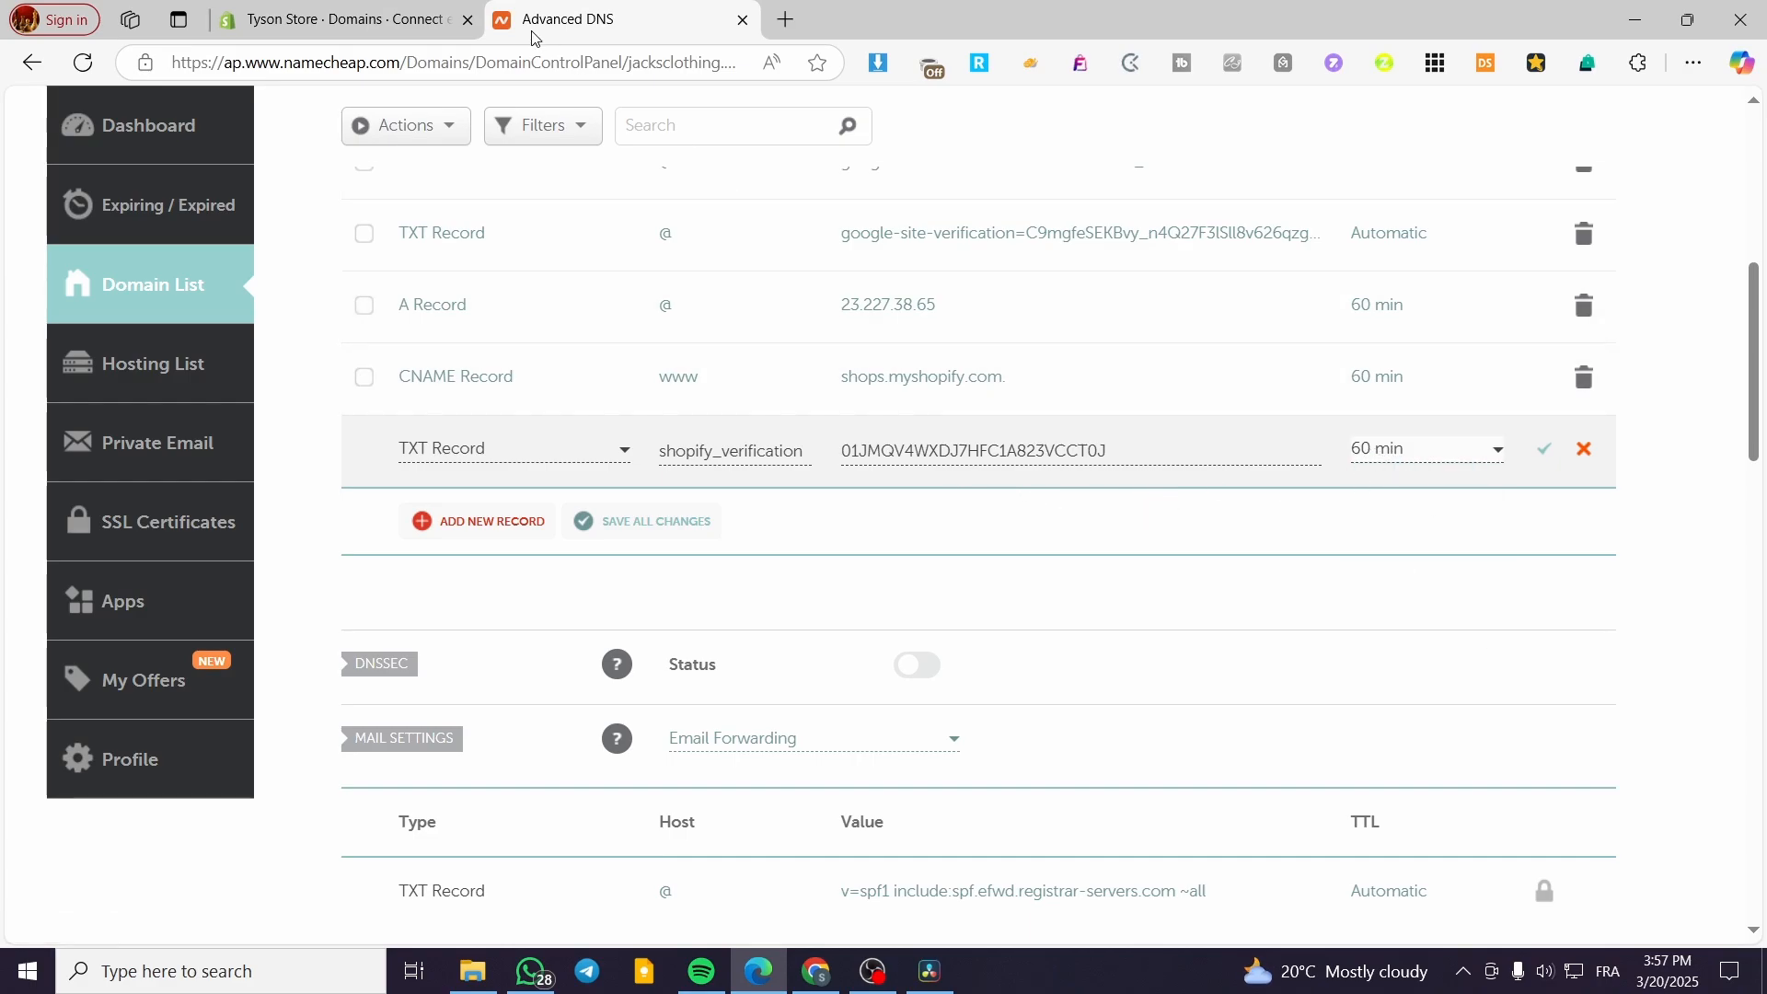
click(396, 4)
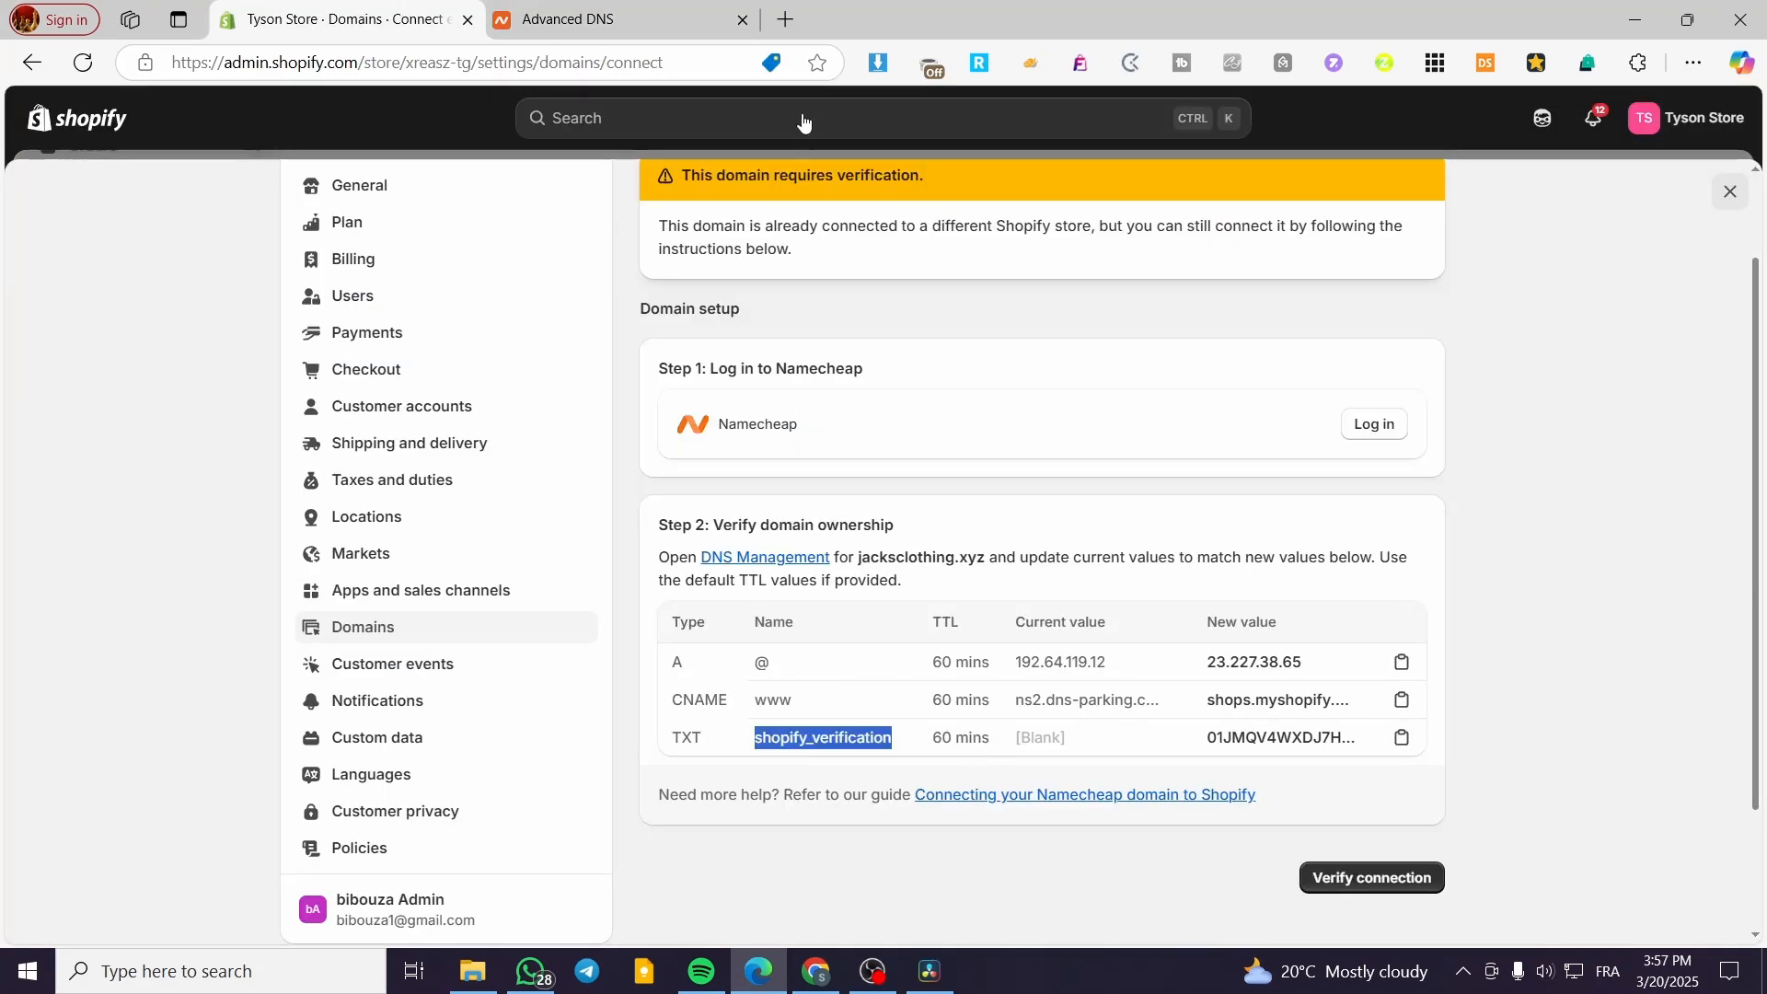
click(589, 20)
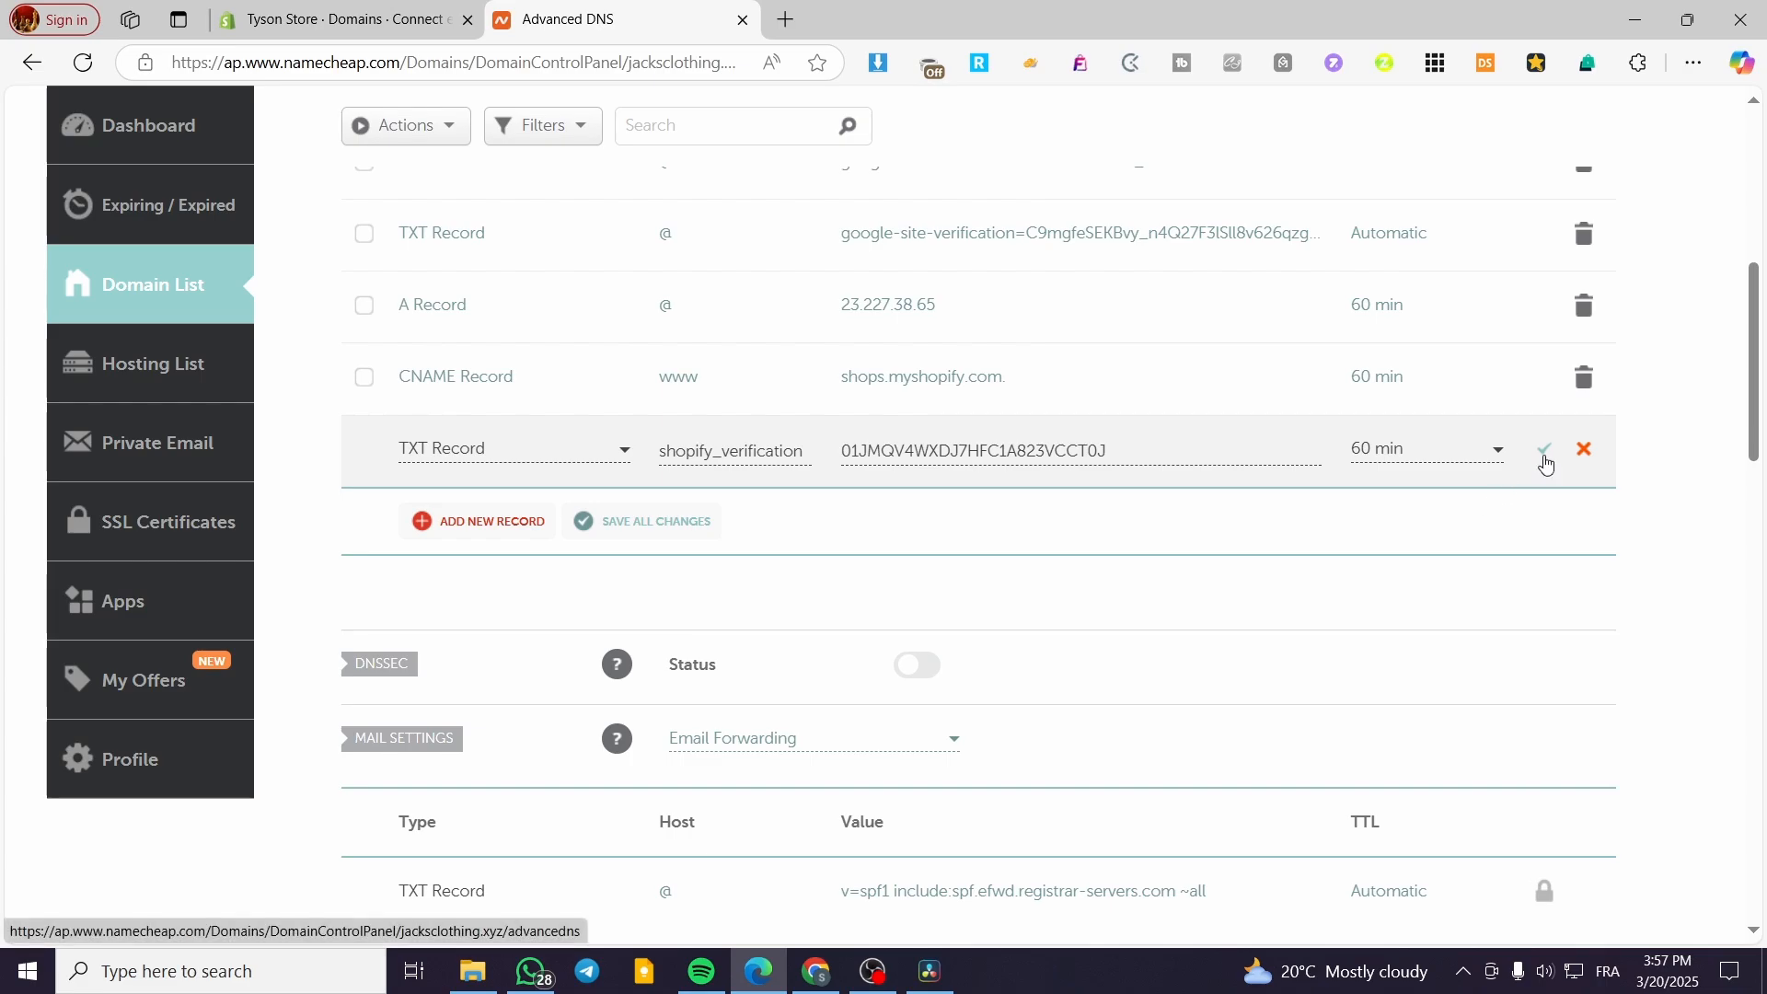
click(1545, 450)
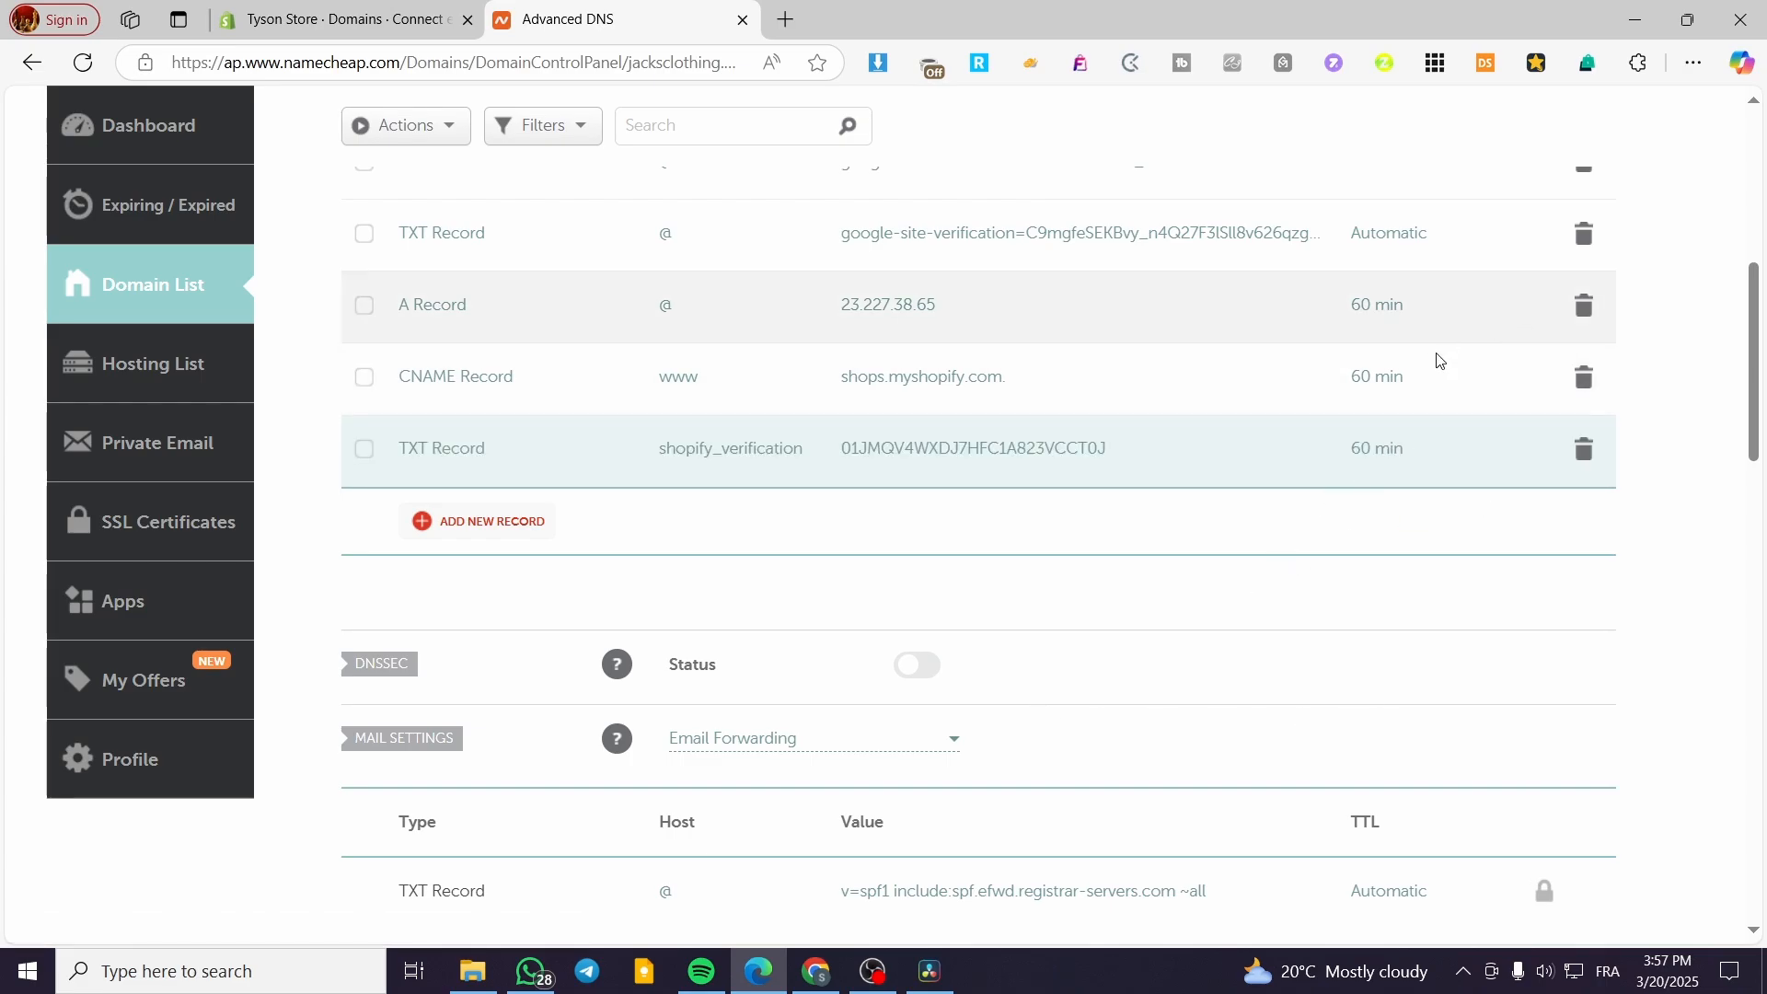
Review the host records on Namecheap and try to verify the jacksclothing.xyz connection in Shopify.
scroll(818, 584, up, 3)
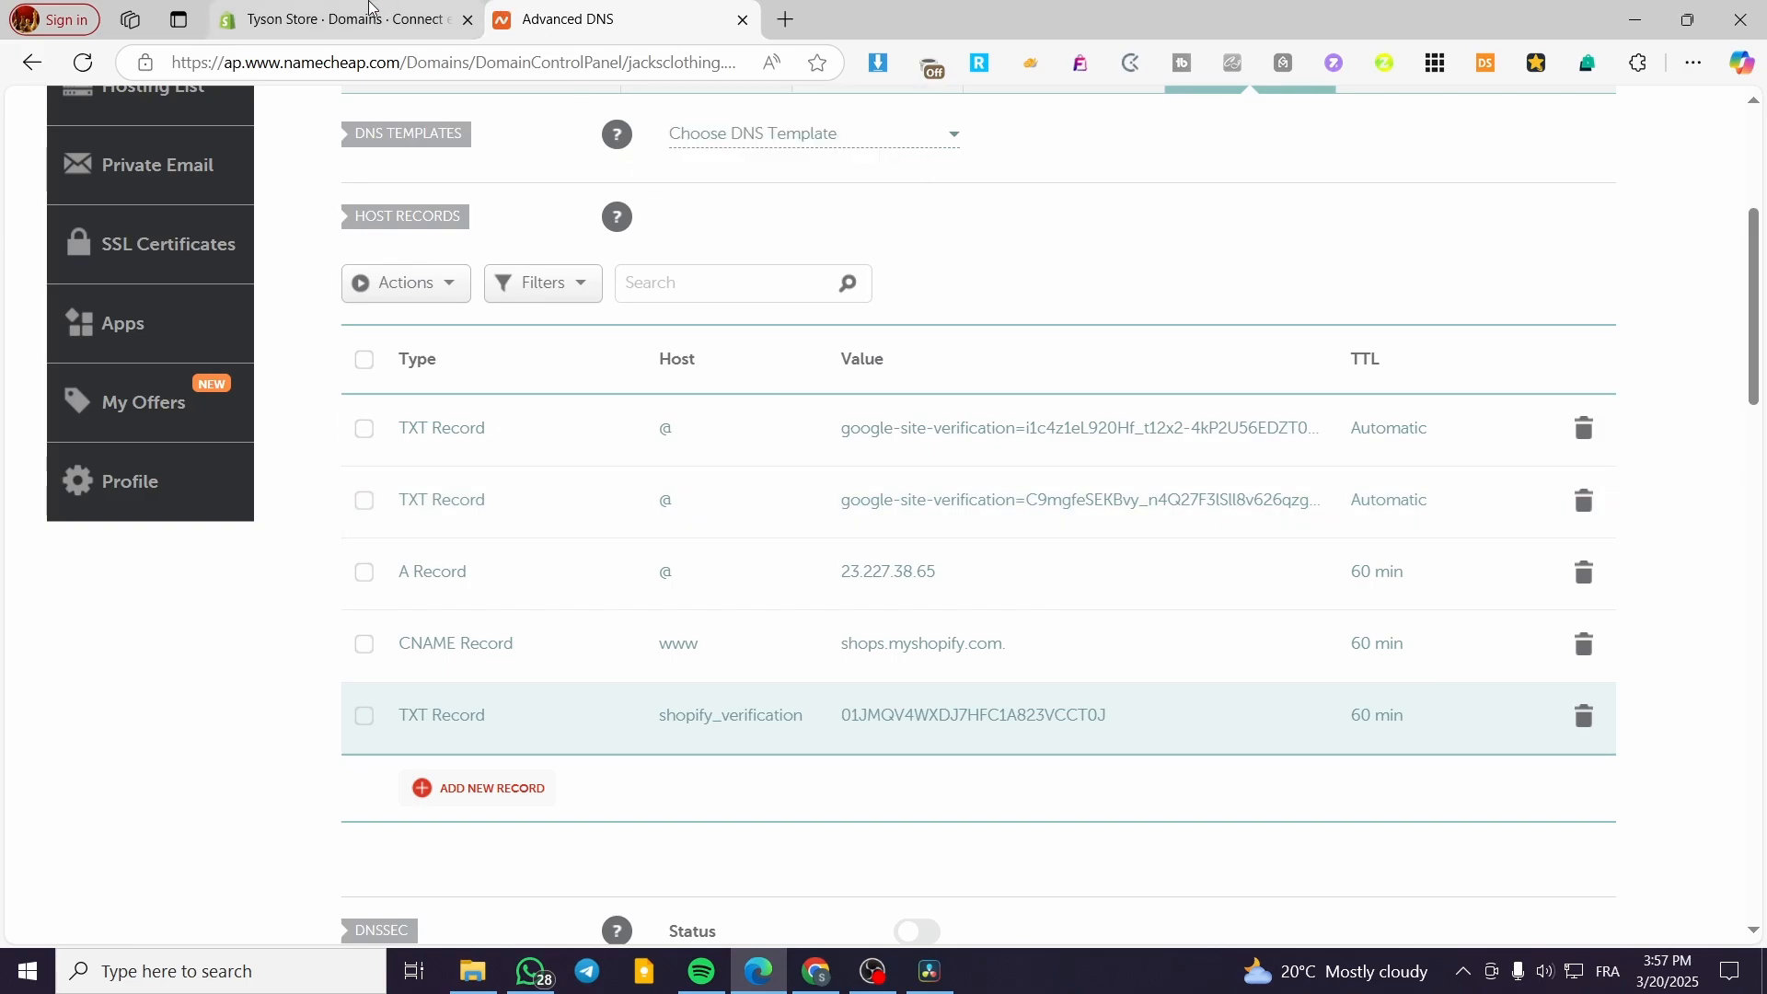
click(367, 17)
click(1411, 885)
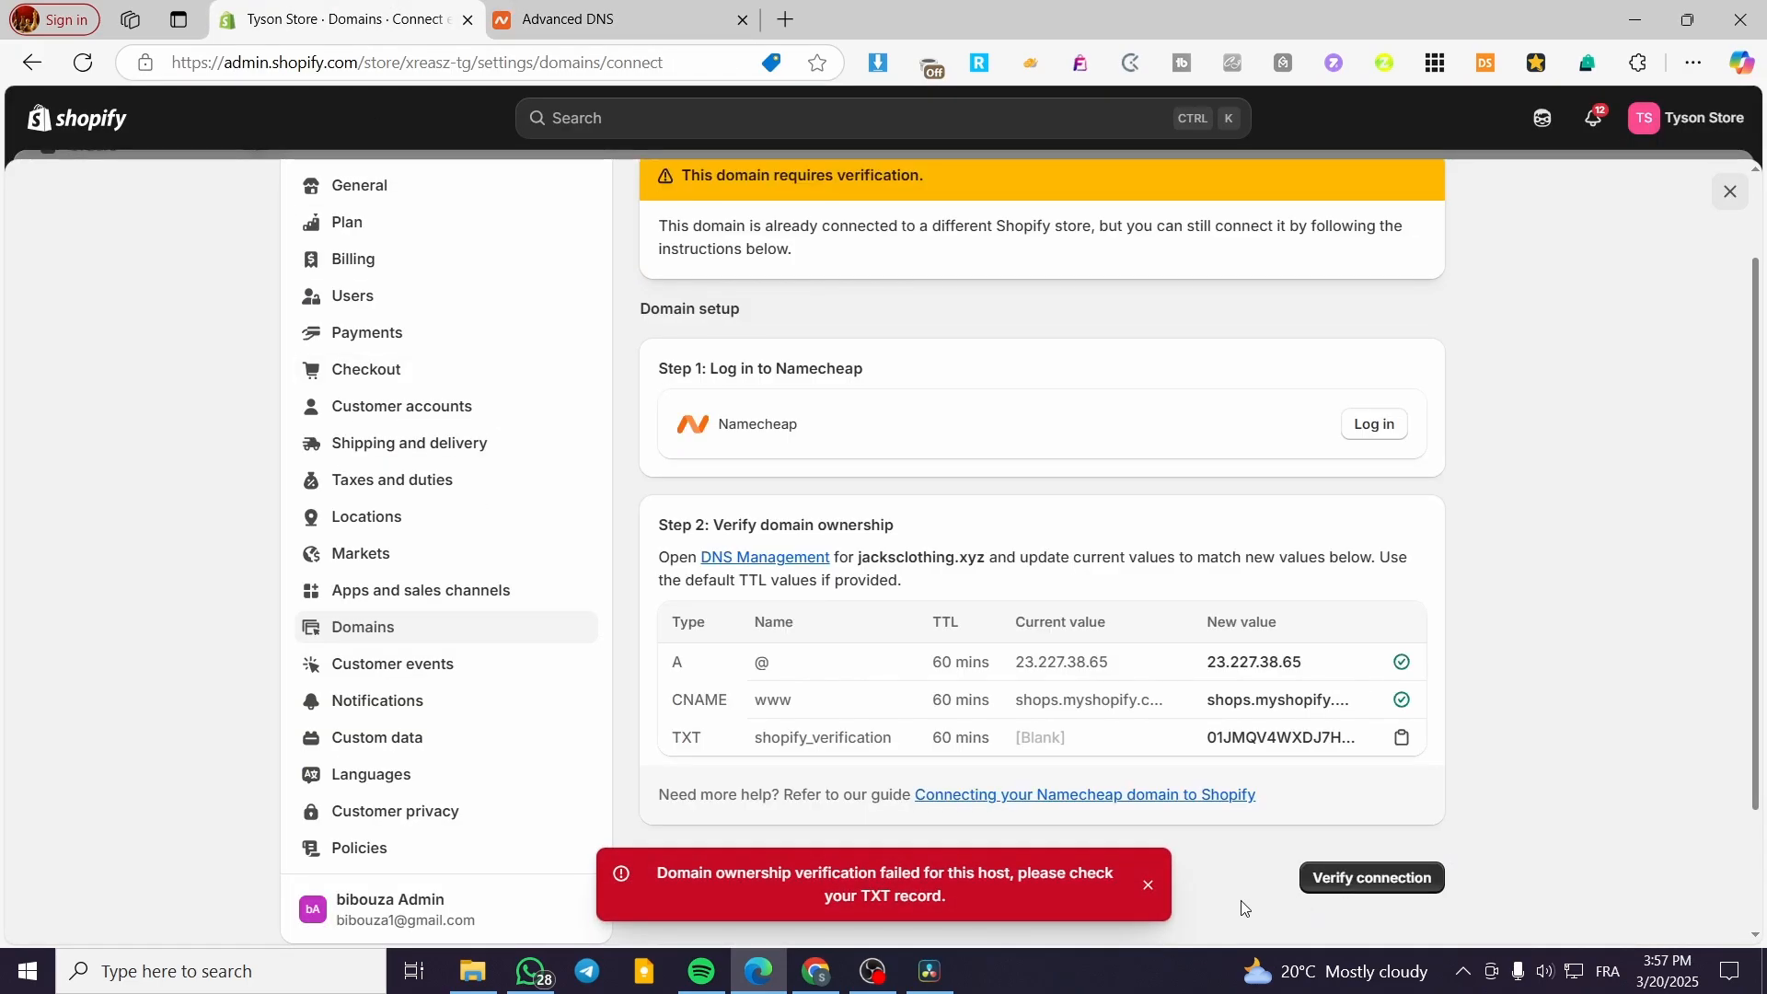
click(1152, 888)
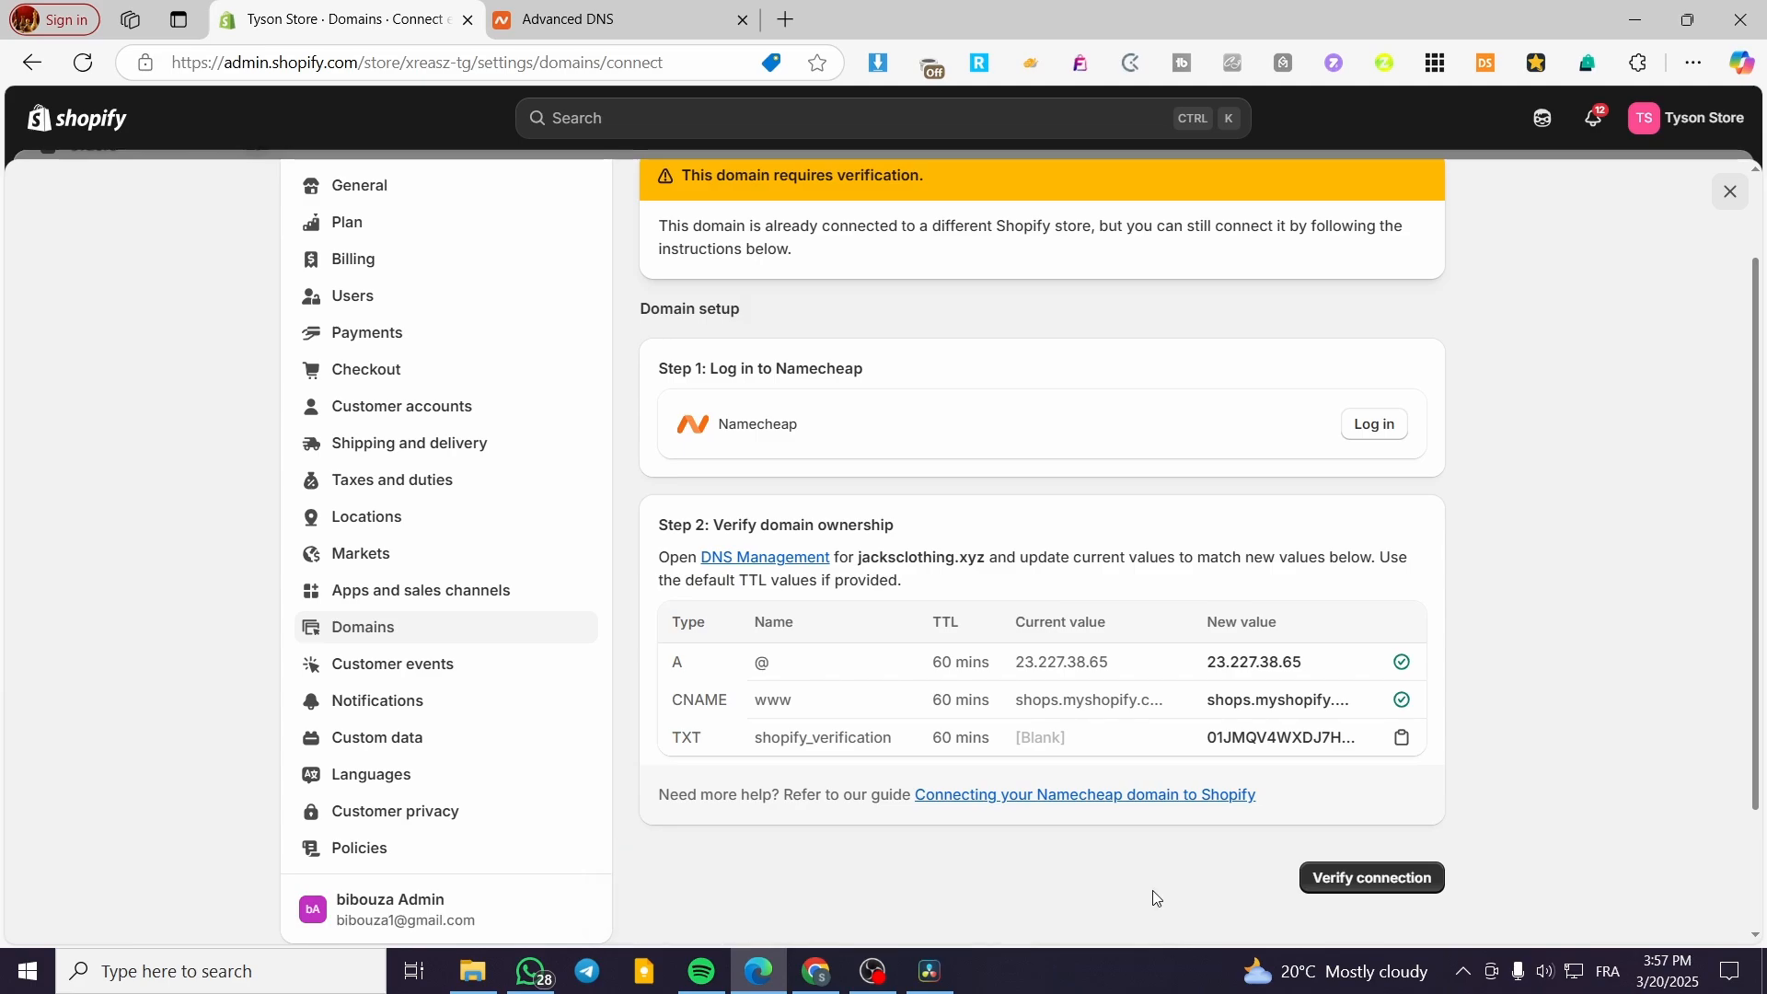
Recheck the TXT Record on Namecheap and repeat Shopify's connection verification for jacksclothing.xyz until the ownership check starts.
click(708, 17)
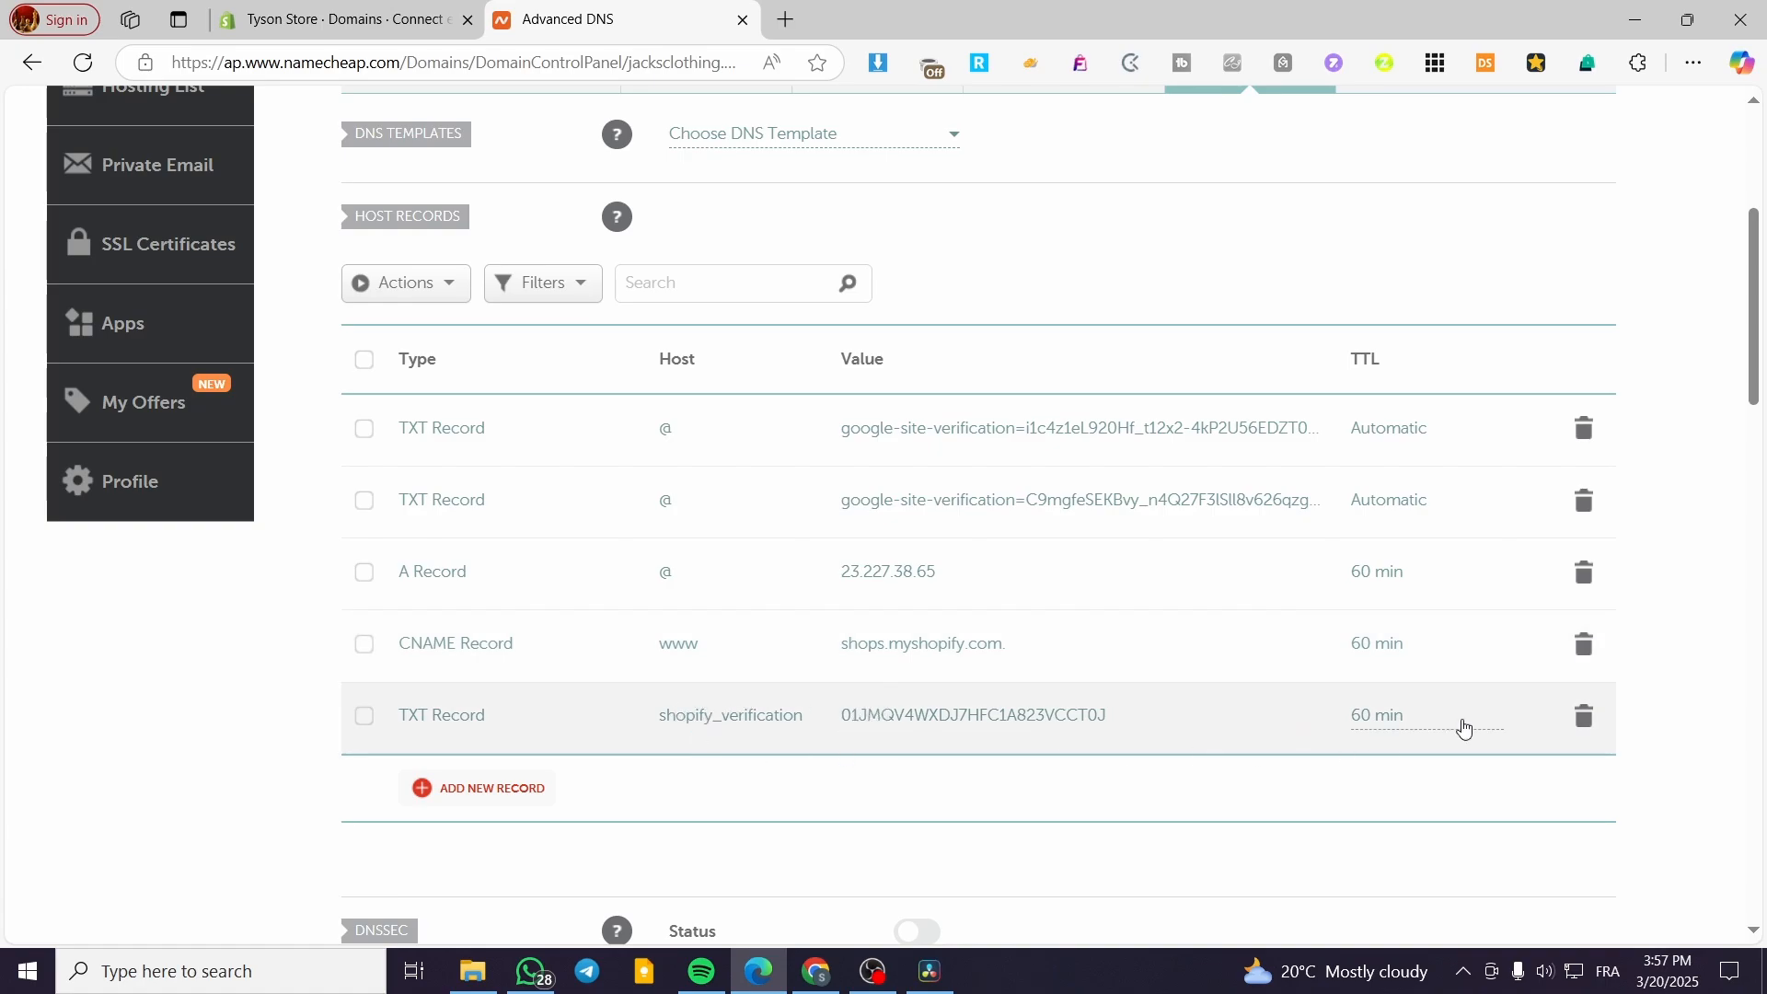
click(350, 19)
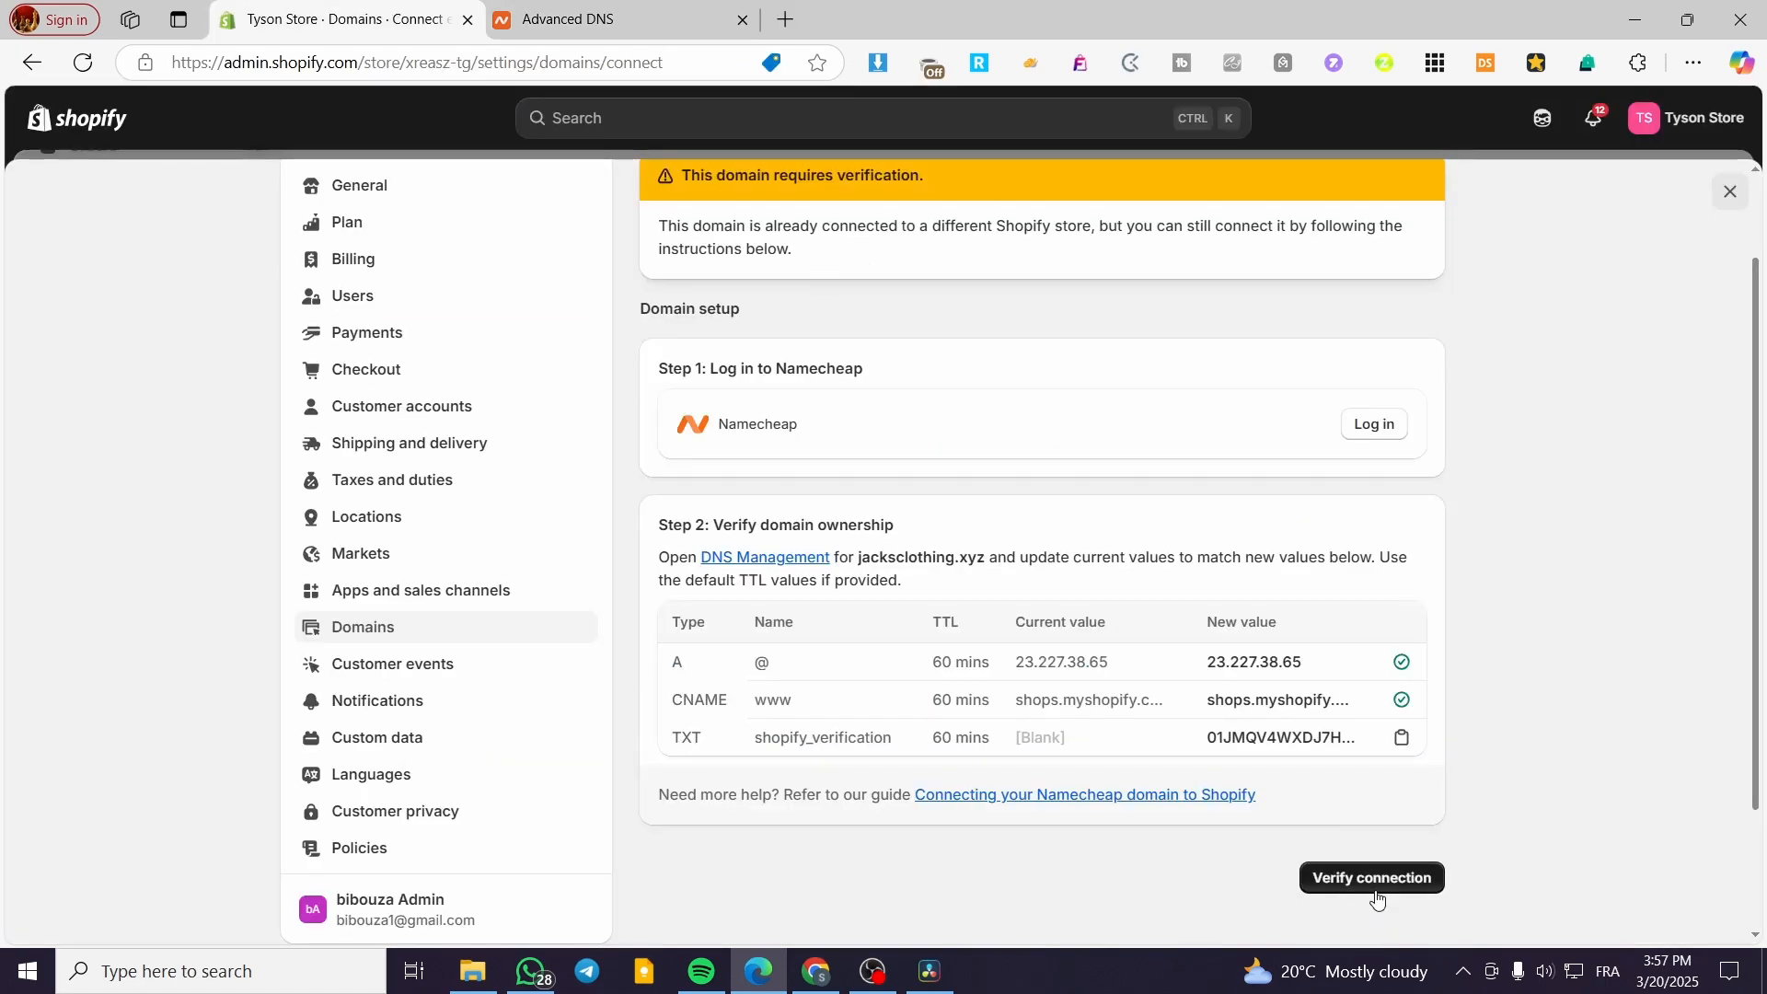
click(1335, 877)
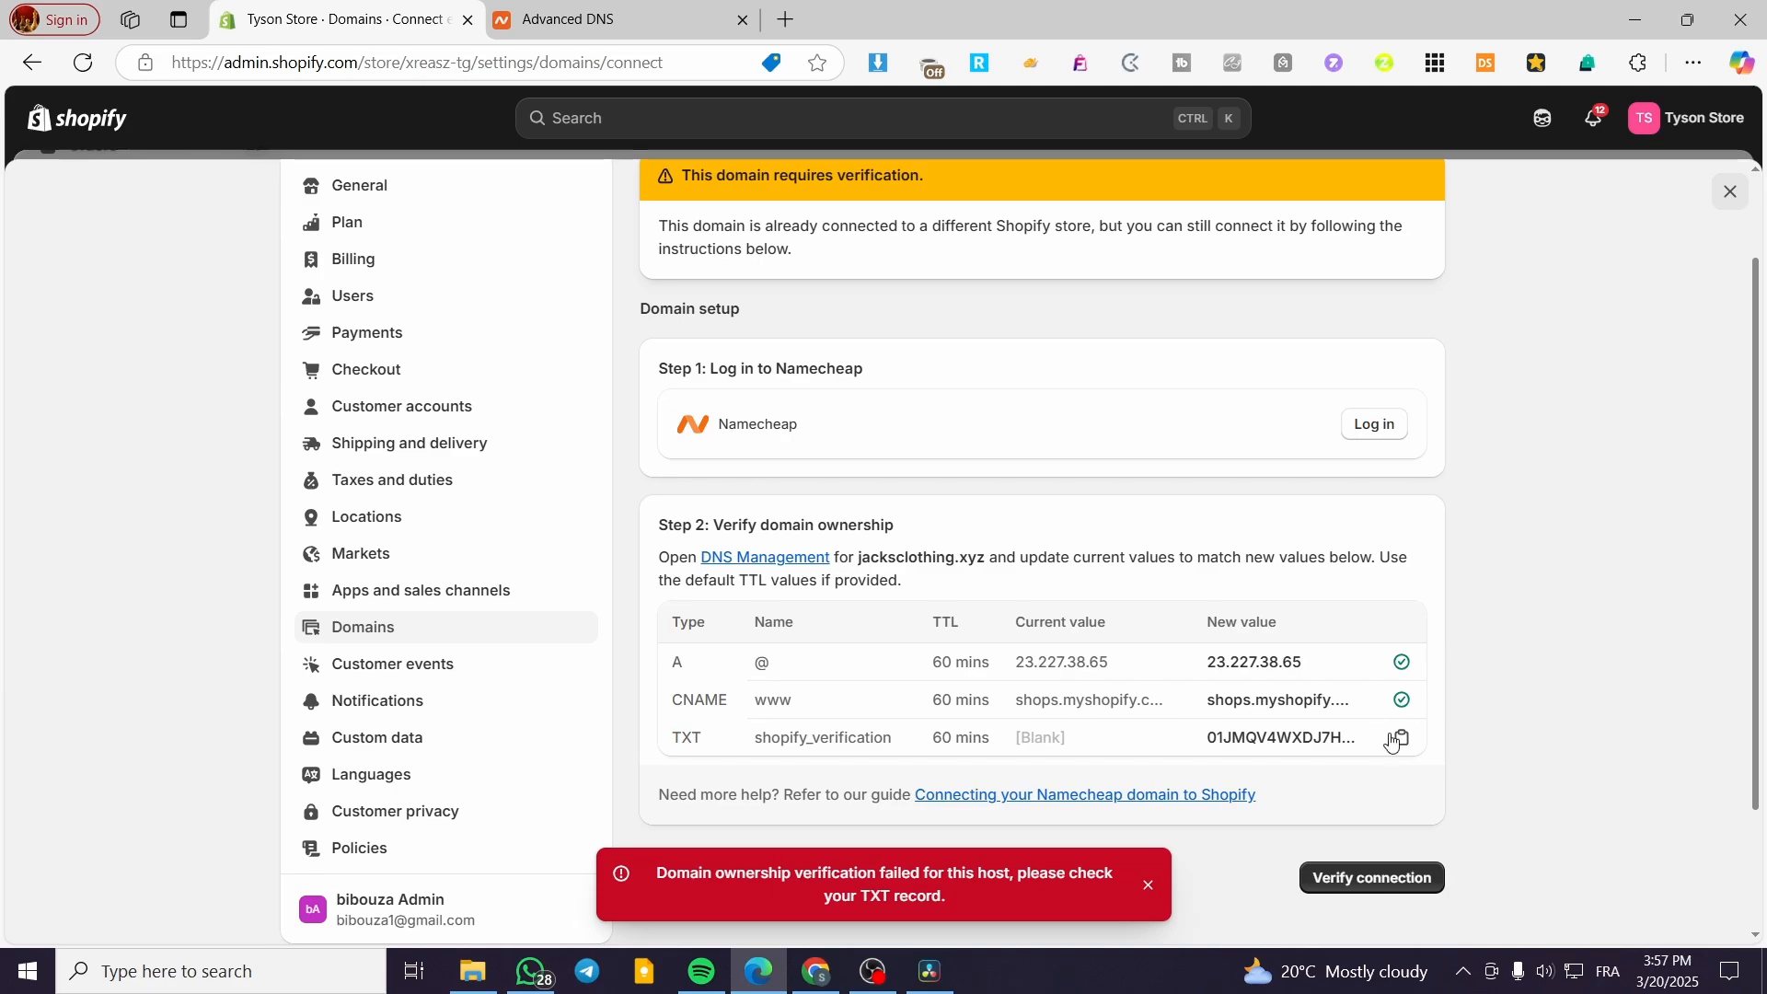
click(1148, 891)
click(1362, 879)
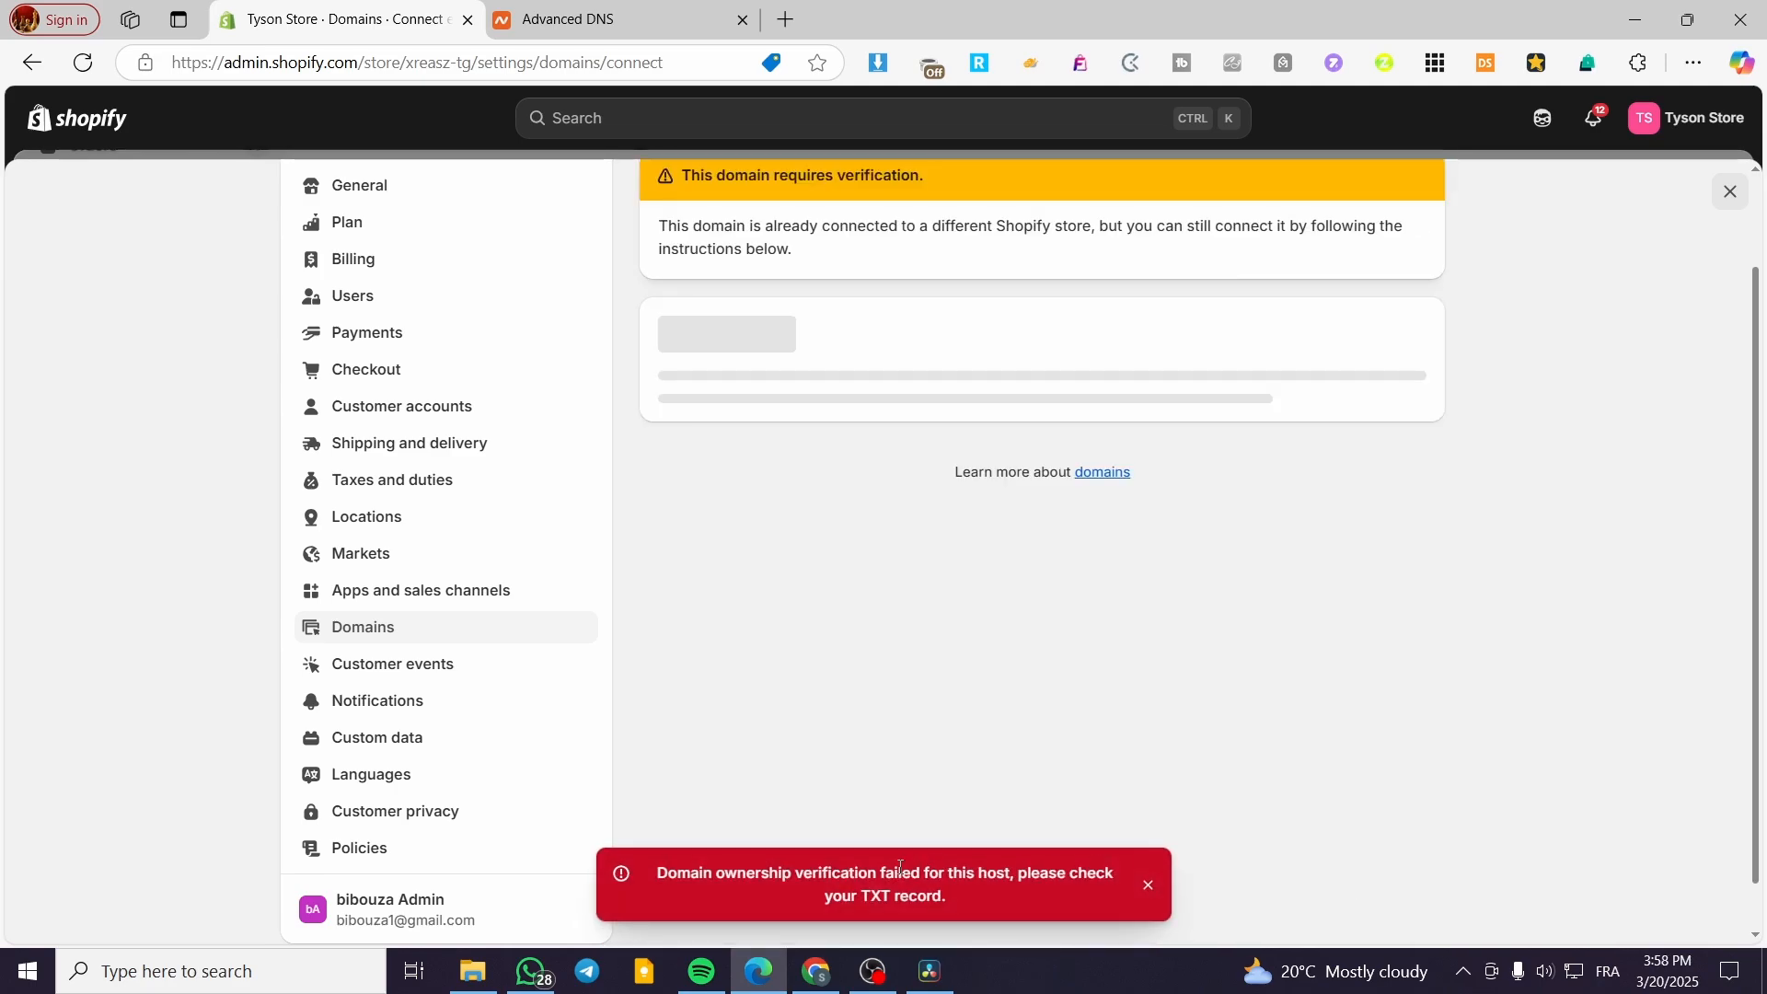
click(1380, 881)
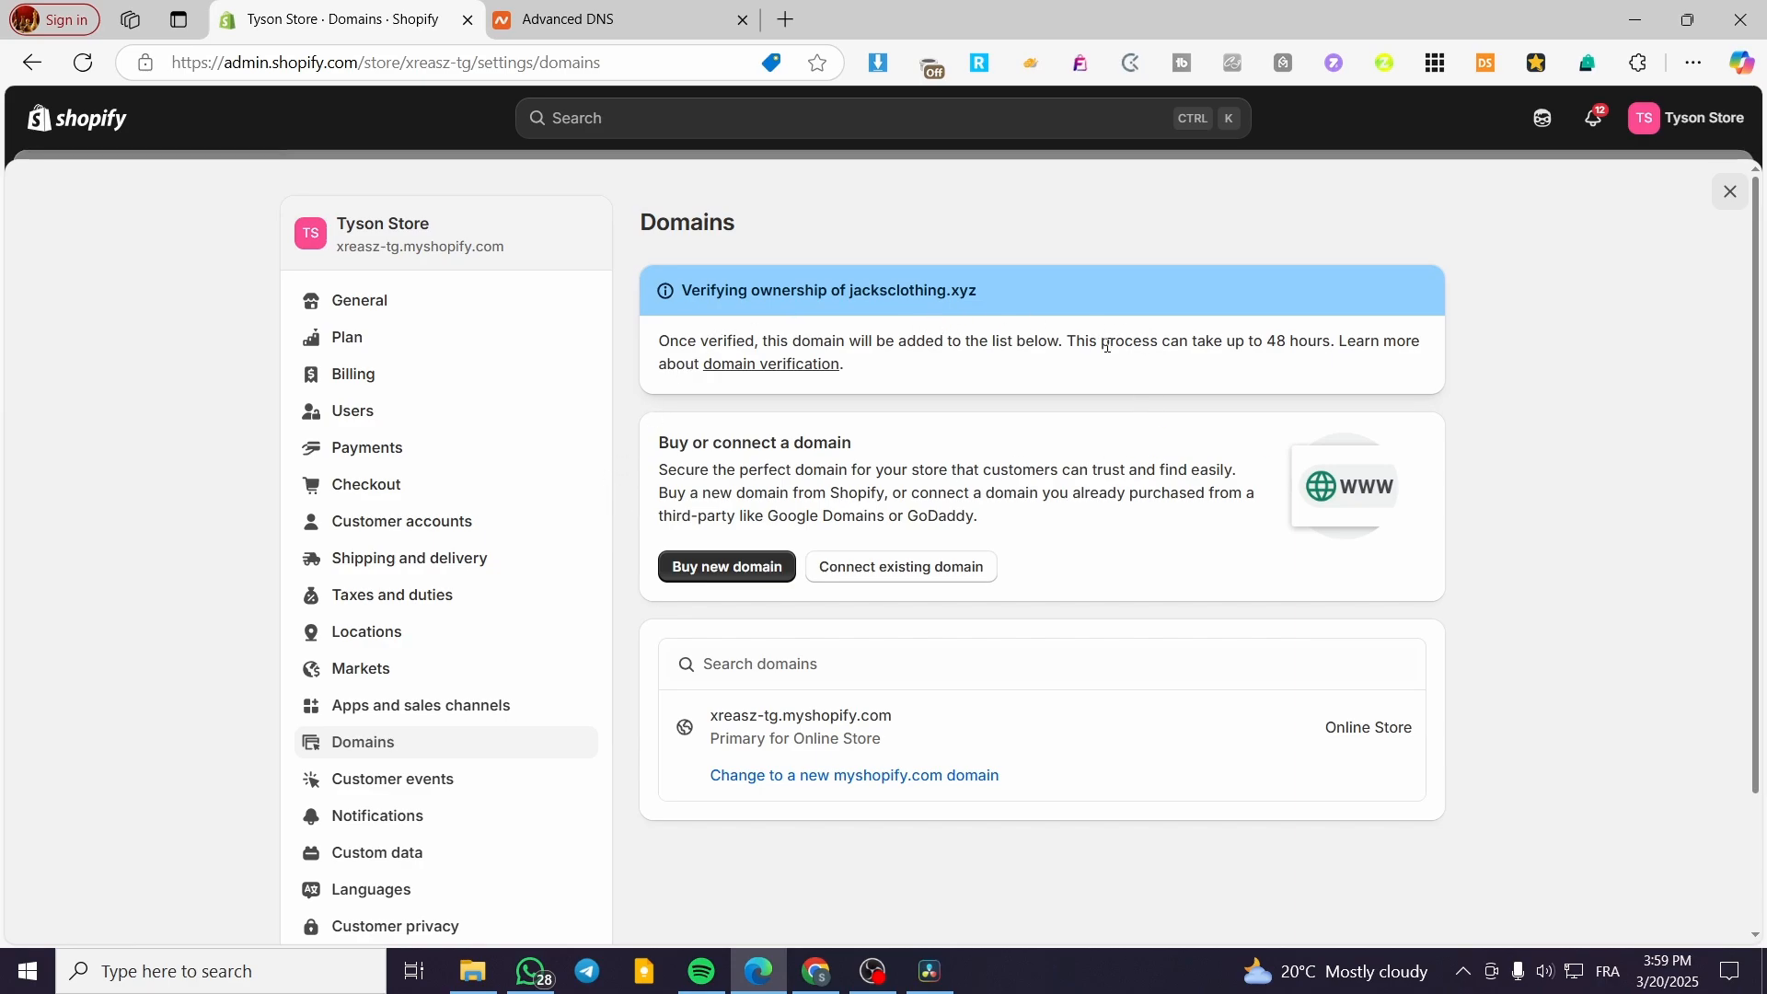
scroll(797, 746, down, 1)
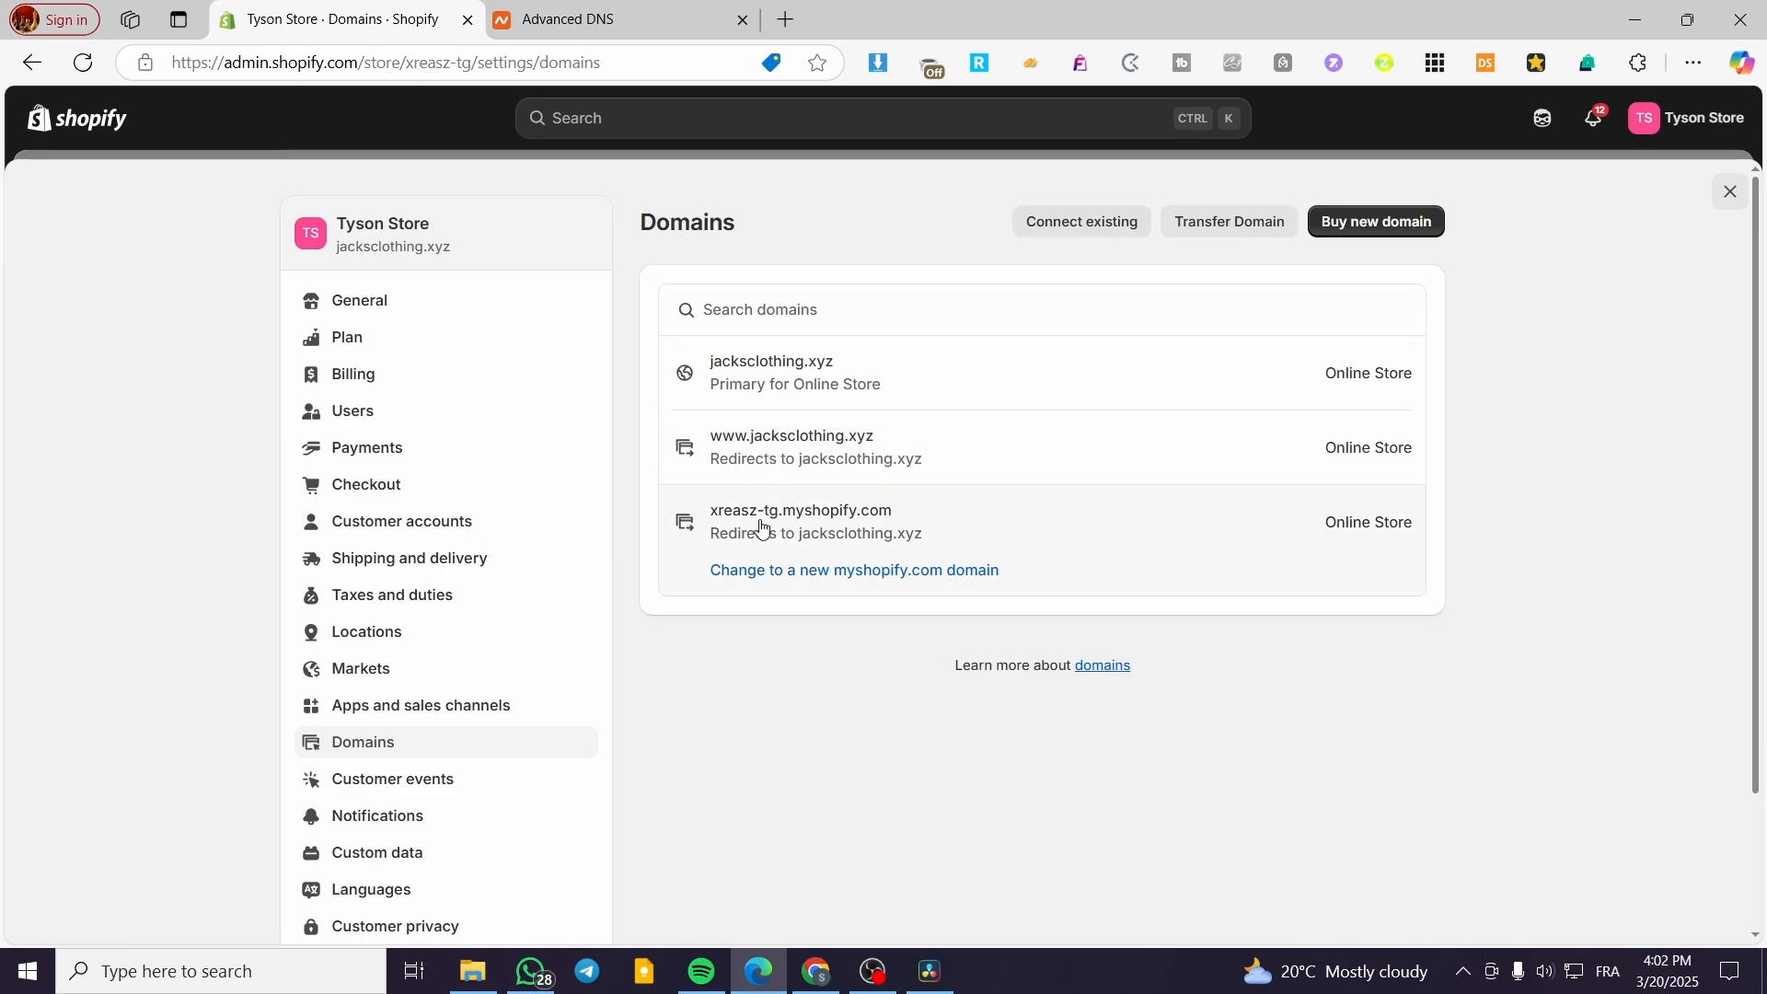
Leave Shopify's settings, view the live online store and dismiss its sign-up pop-ups.
click(1732, 193)
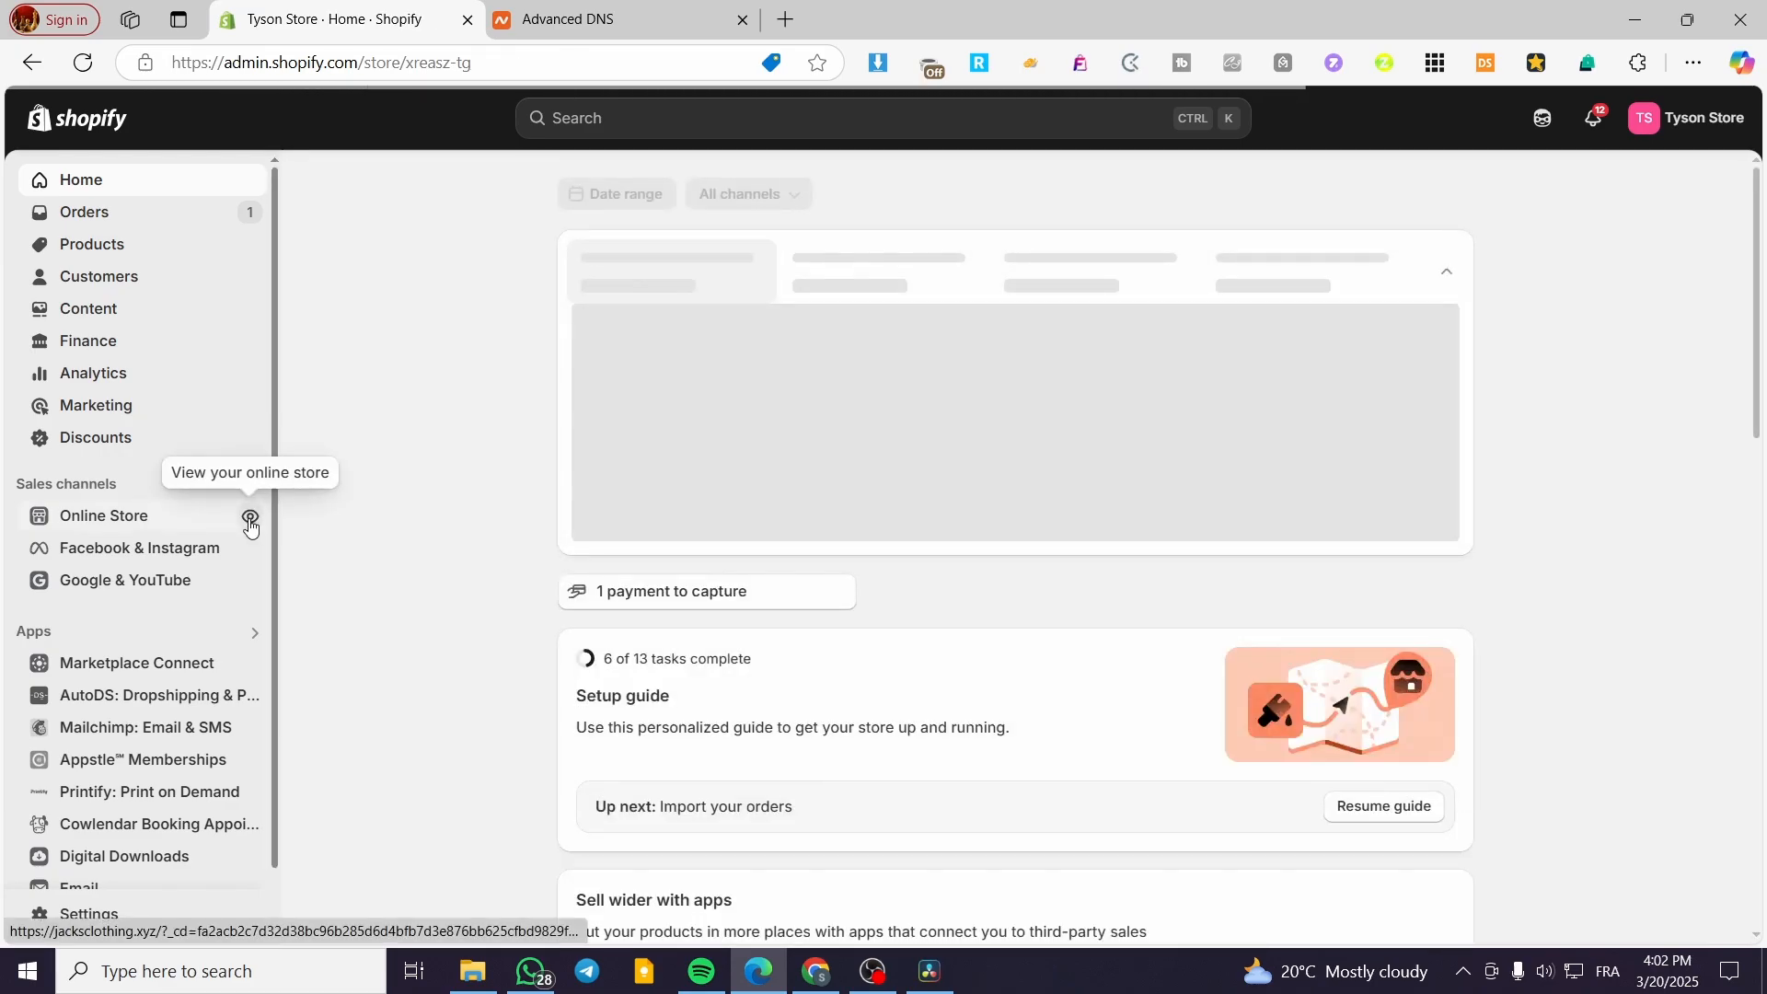
click(253, 518)
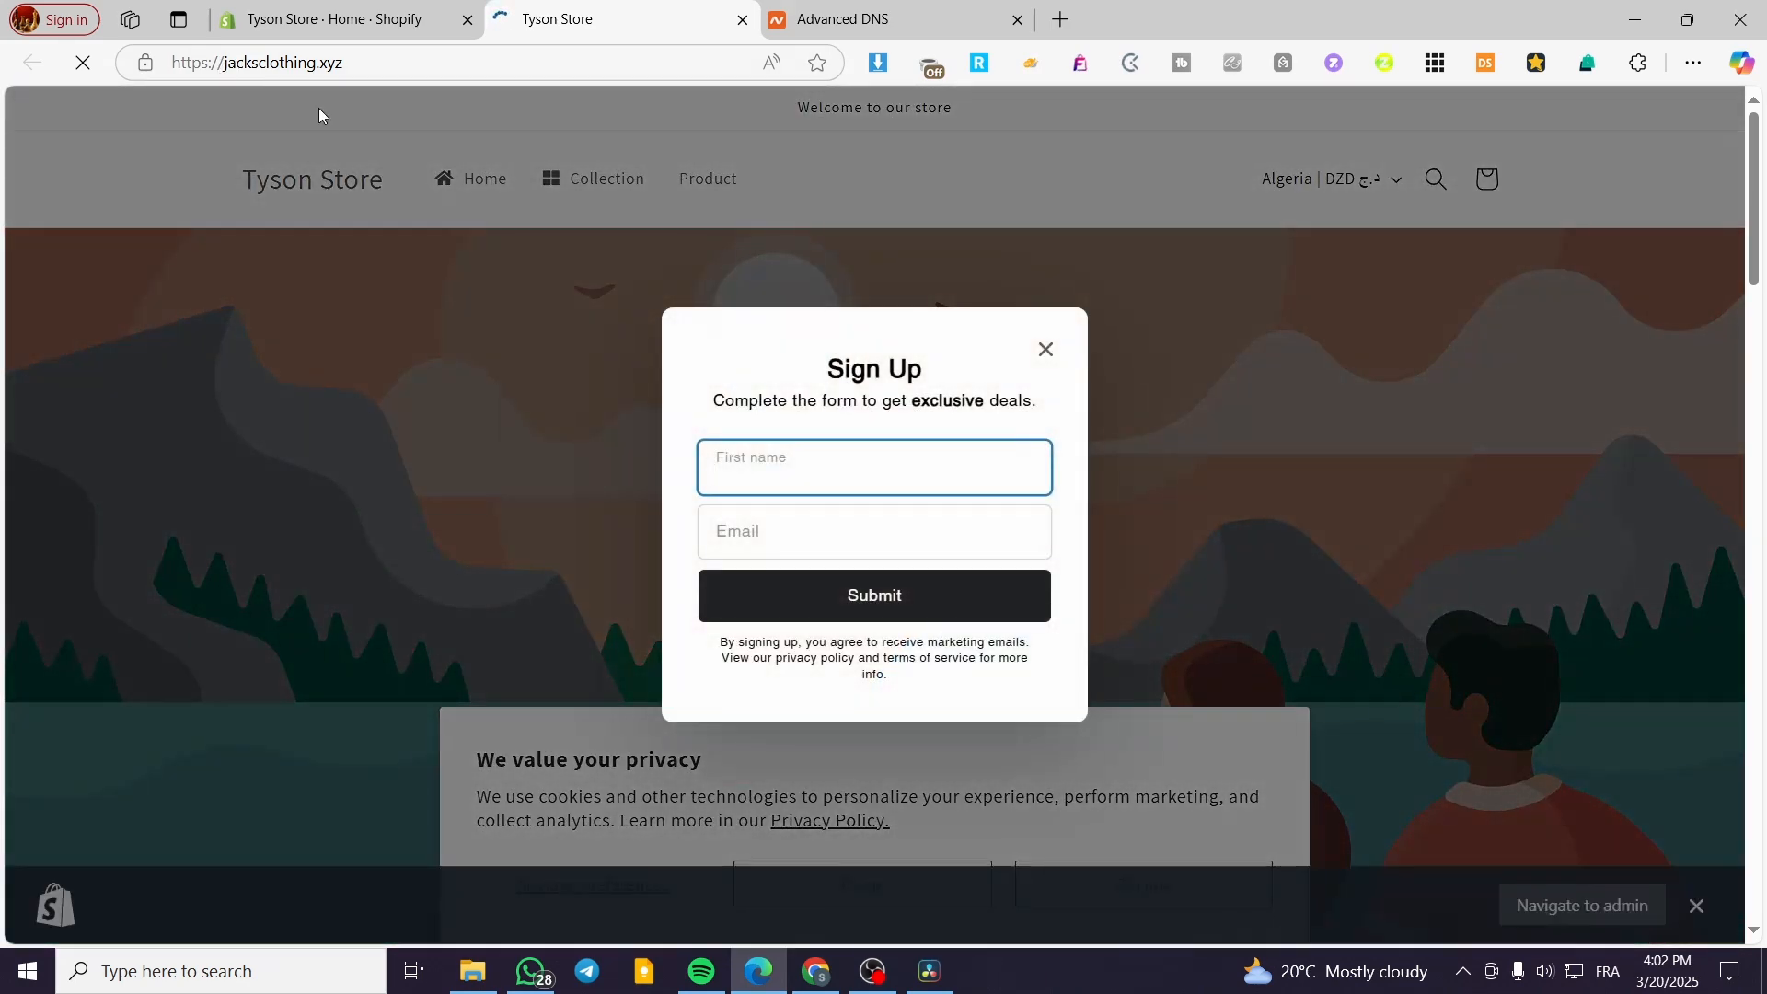
click(1046, 348)
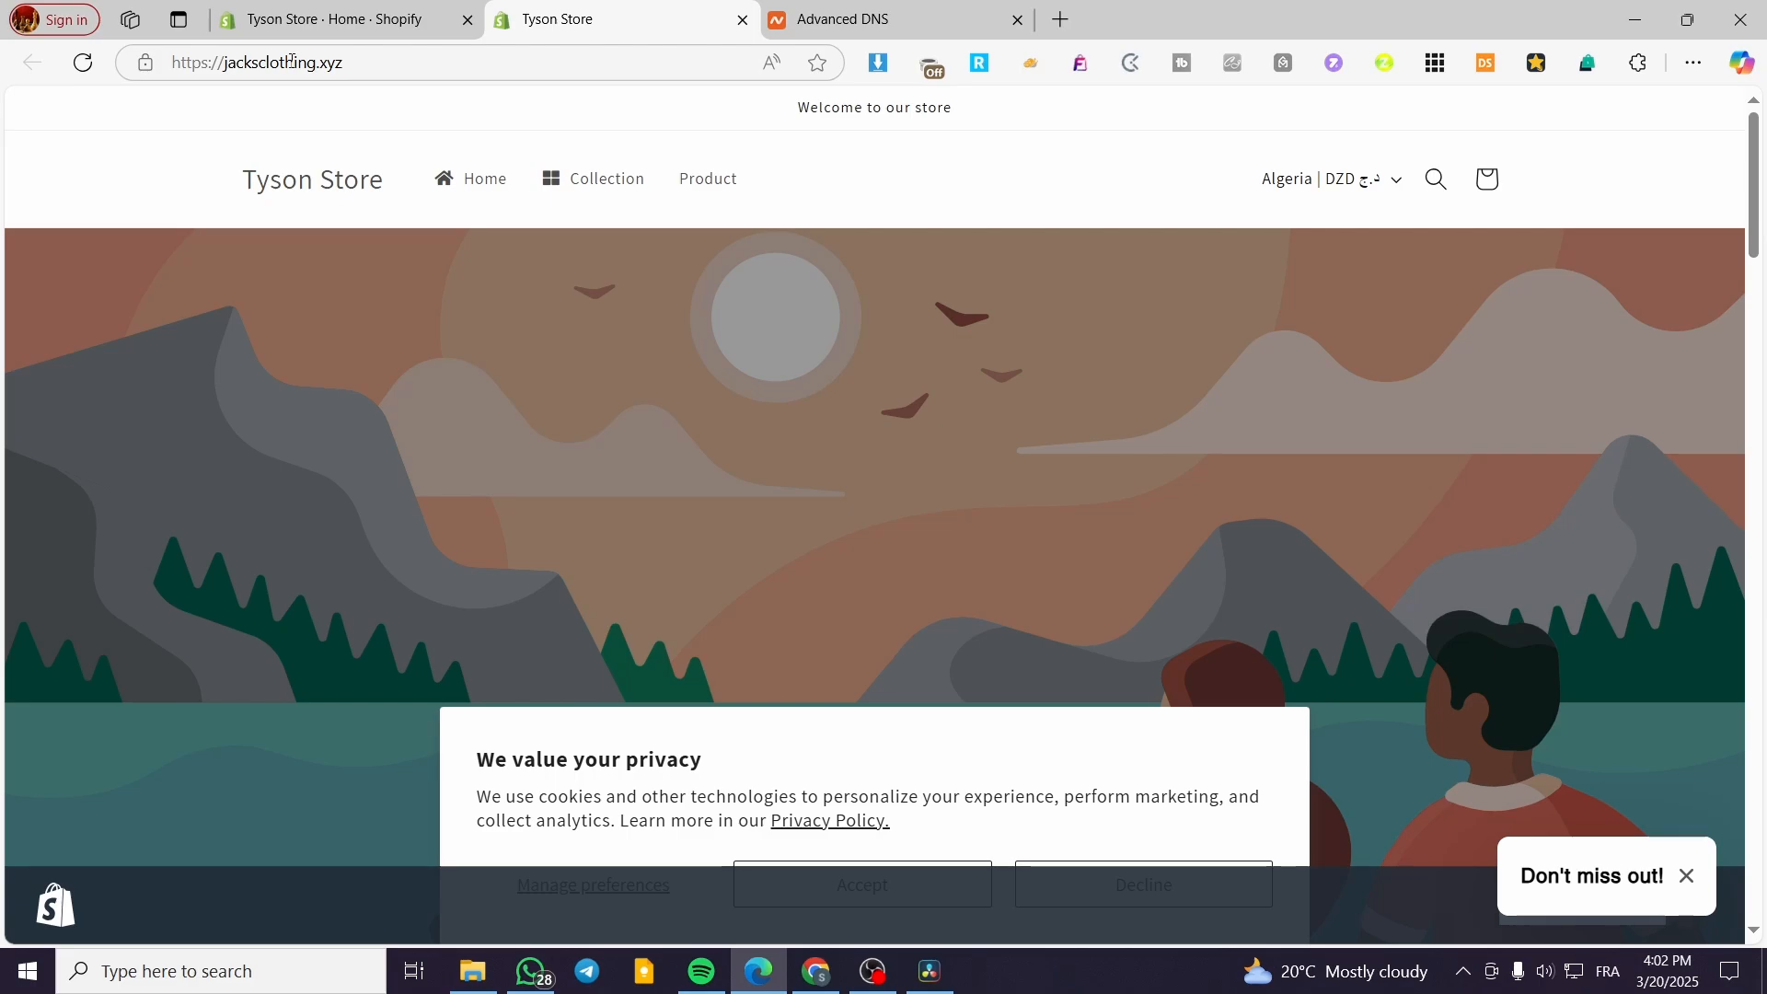
click(1689, 877)
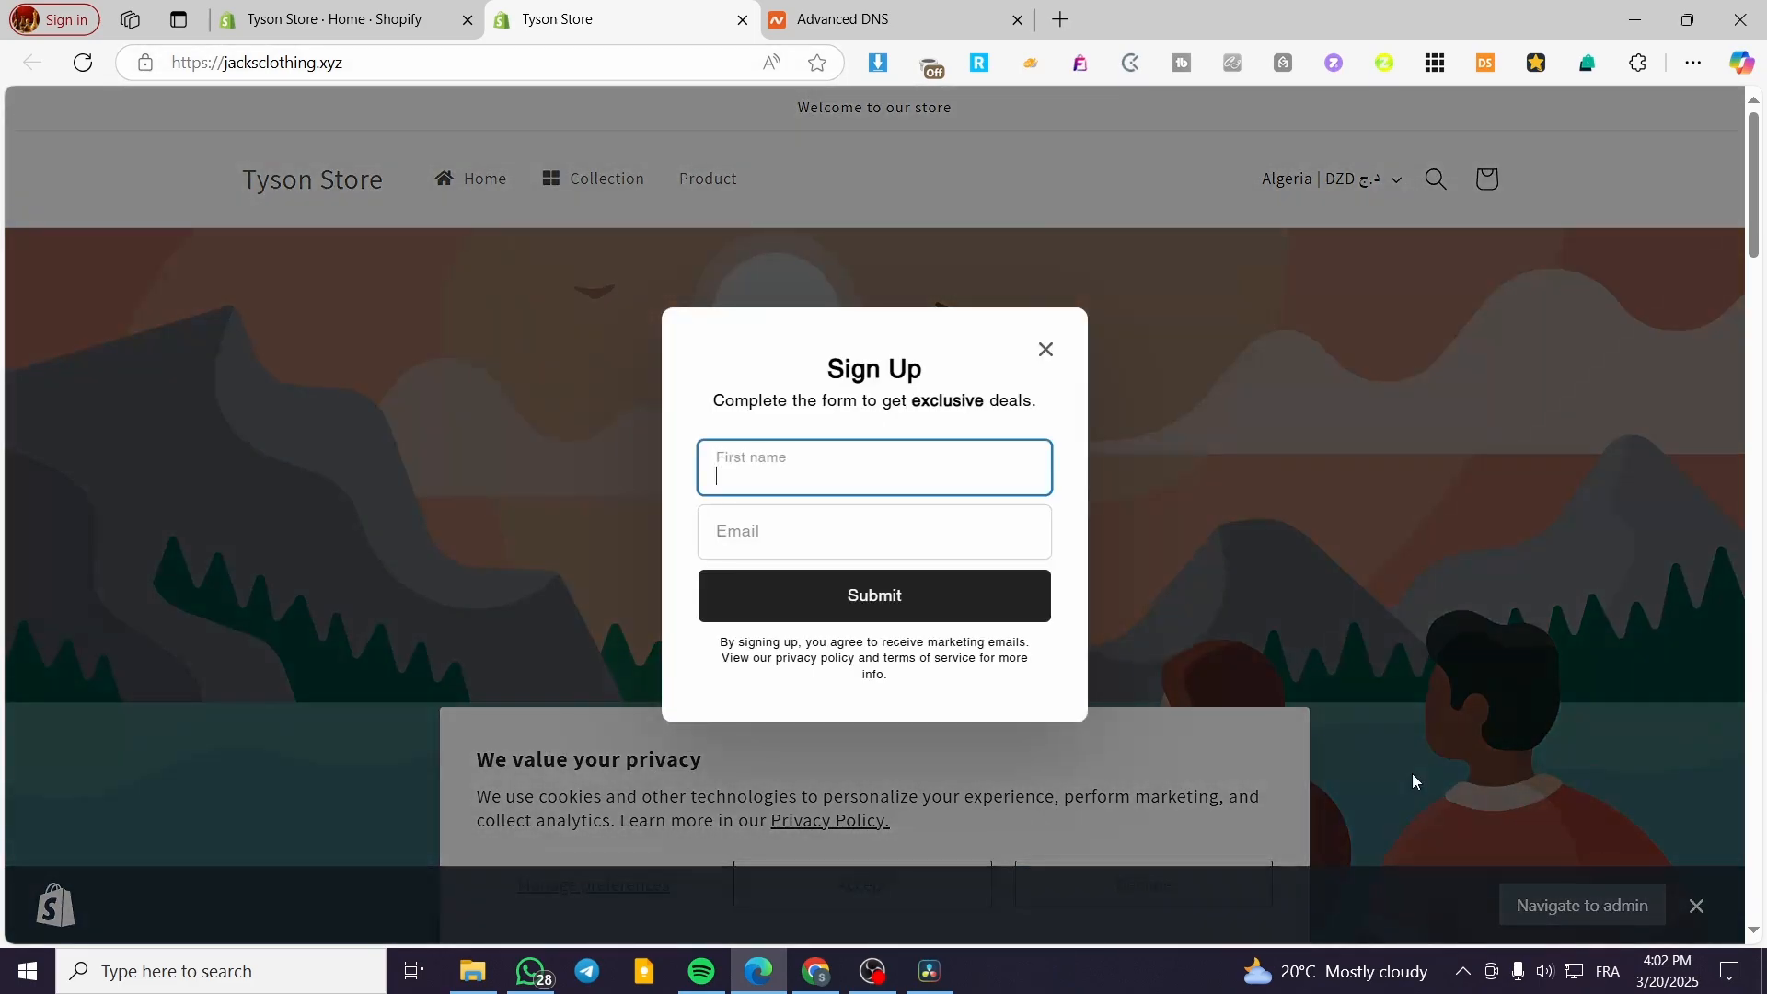
click(1047, 348)
click(1689, 889)
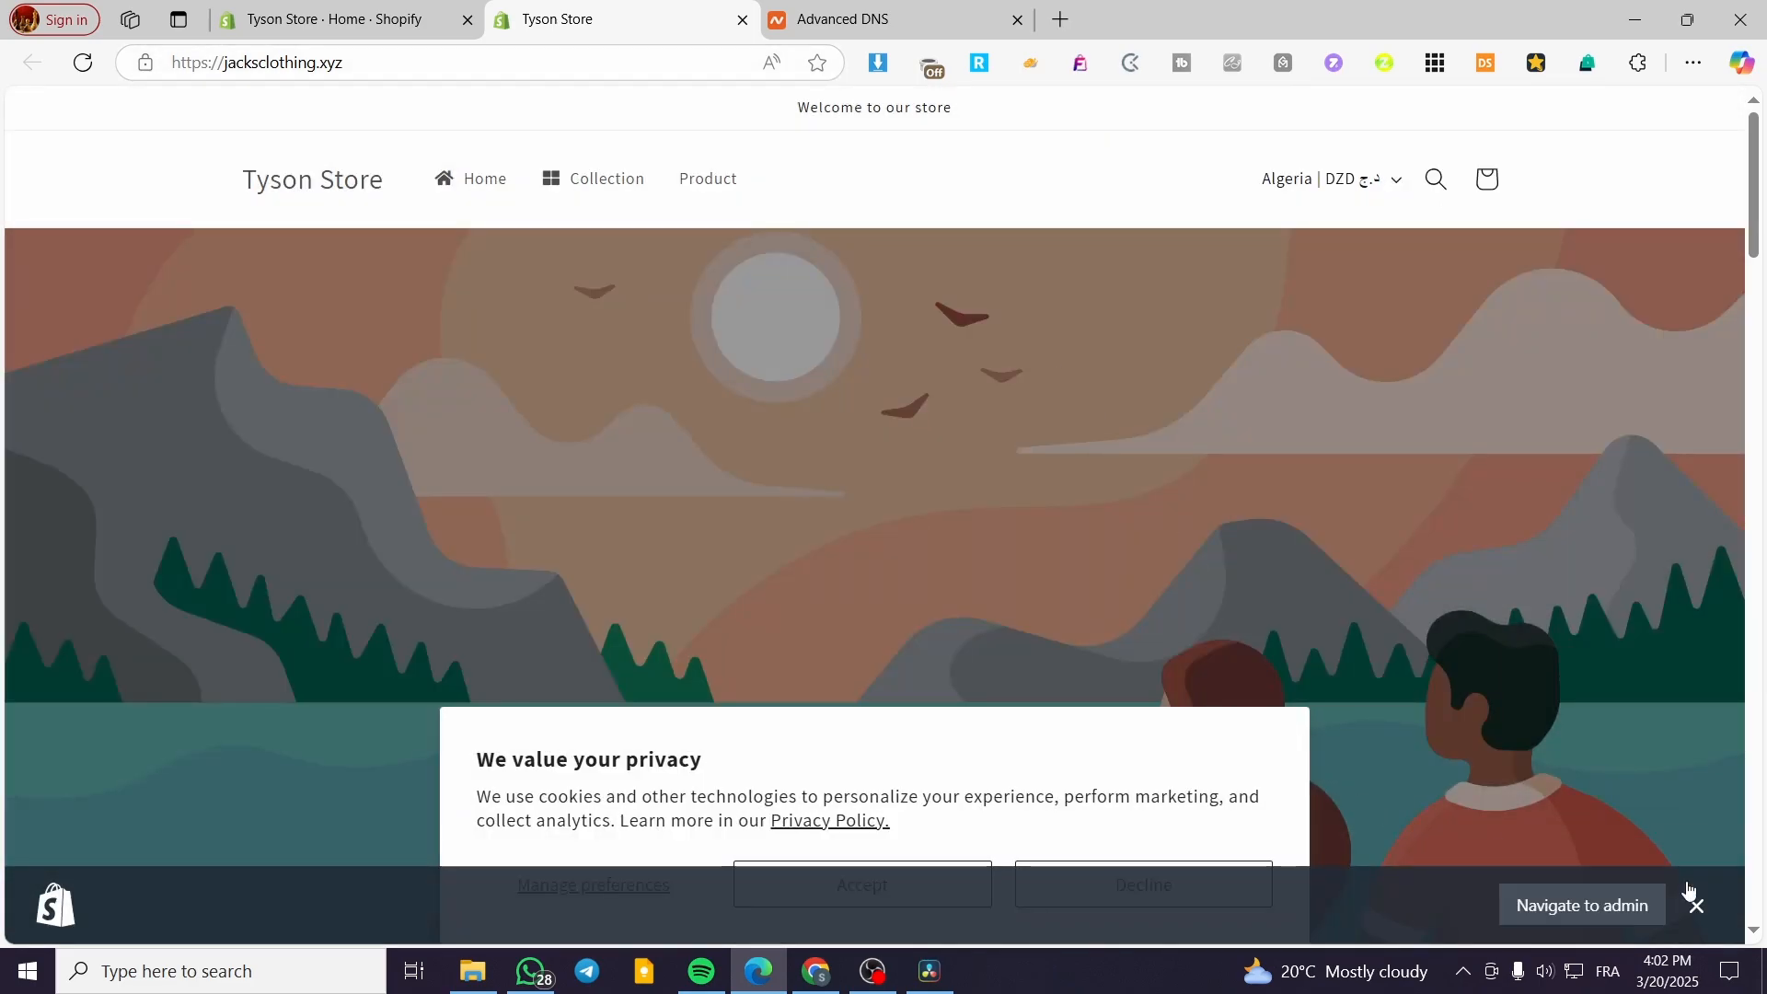
Hide the storefront's admin bar, decline the cookies and close the newsletter subscription pop-up.
click(1696, 906)
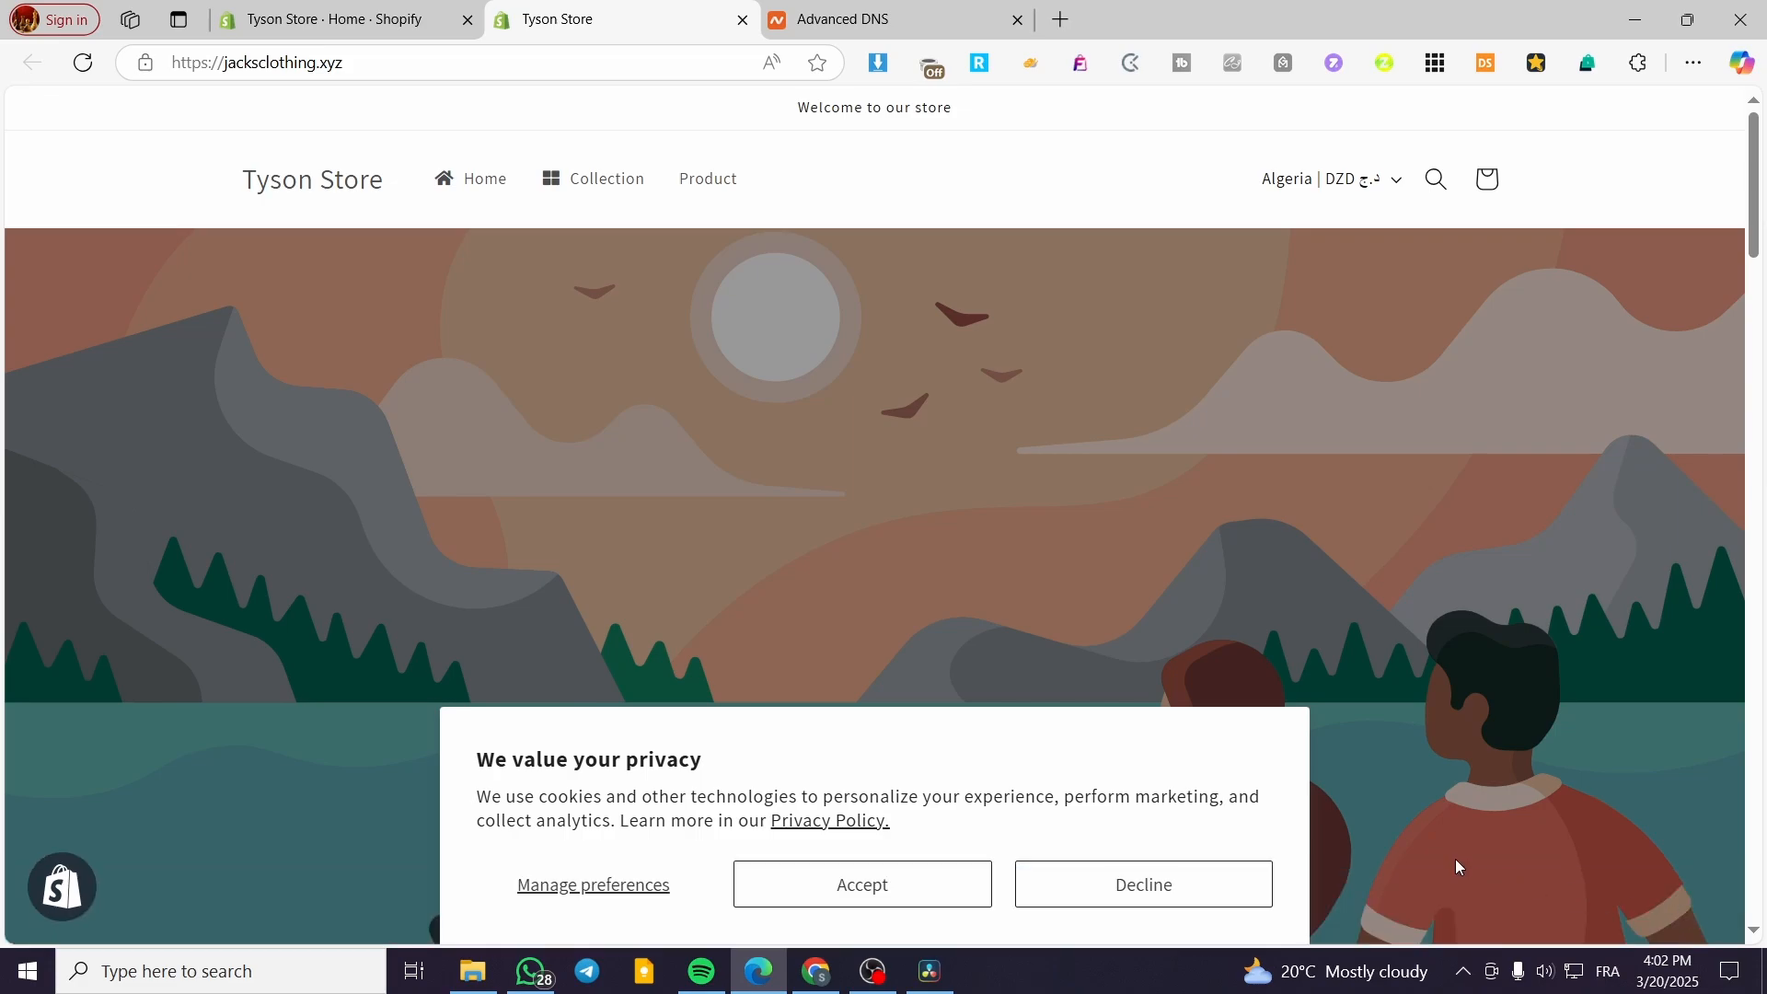
click(1169, 898)
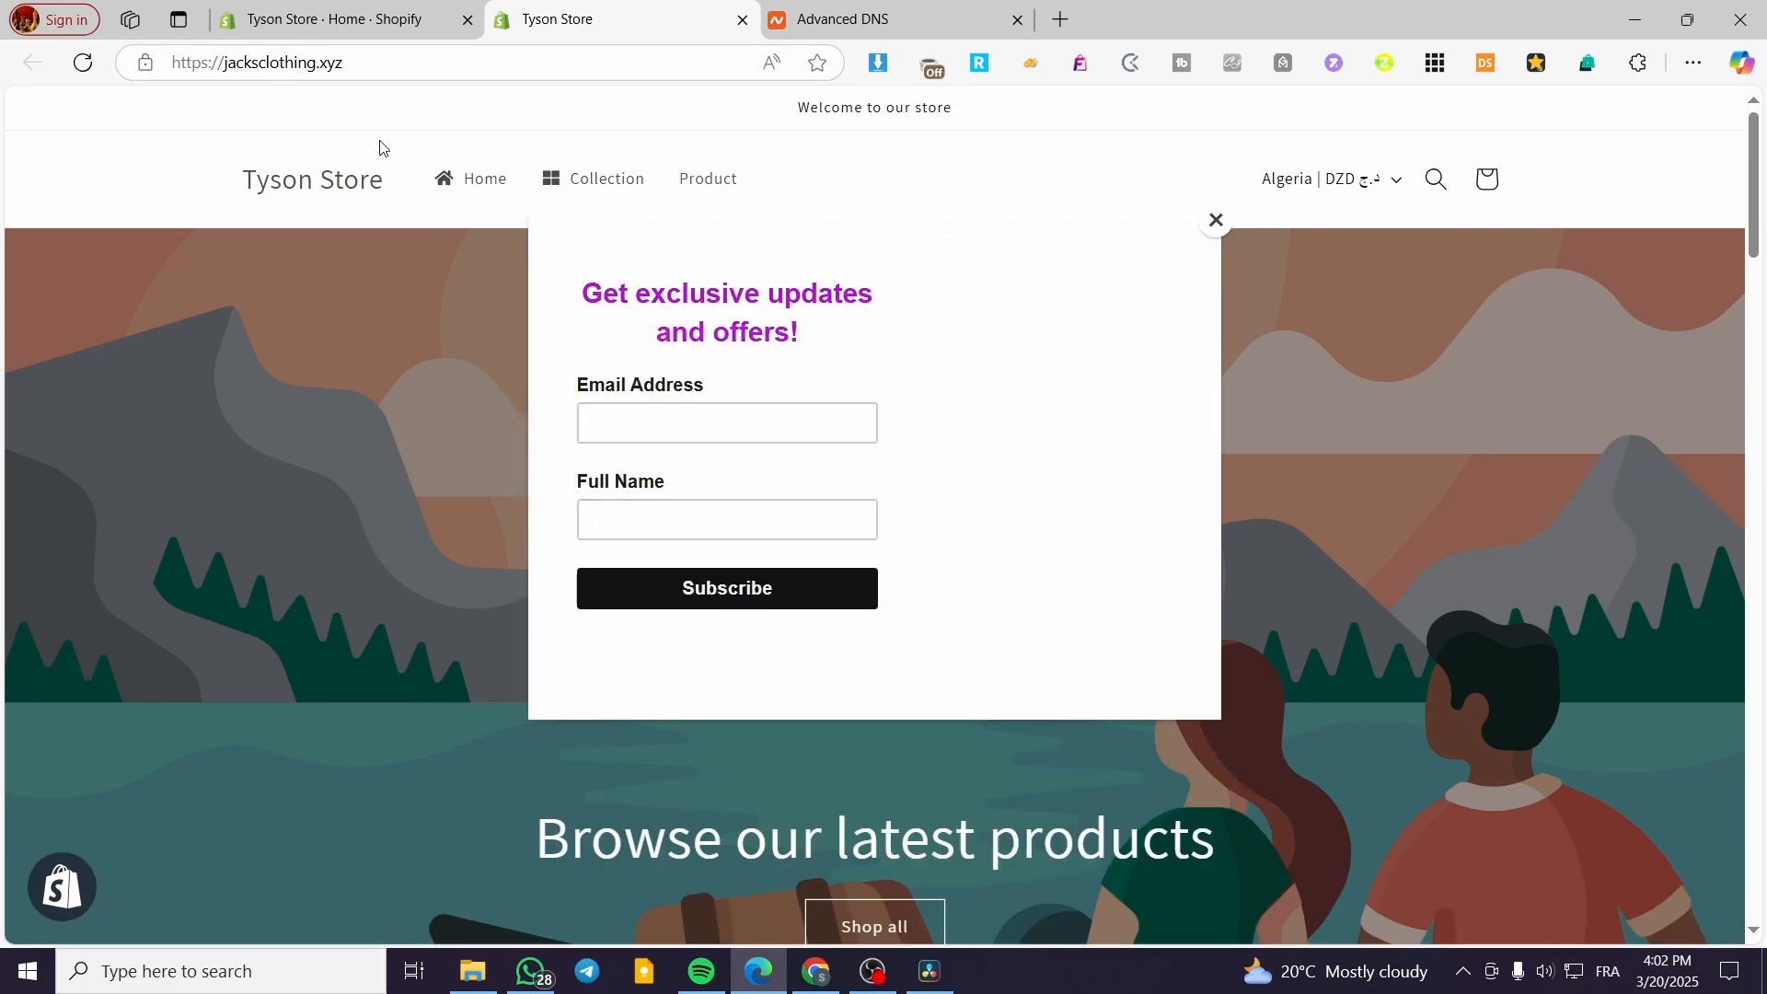
click(1215, 222)
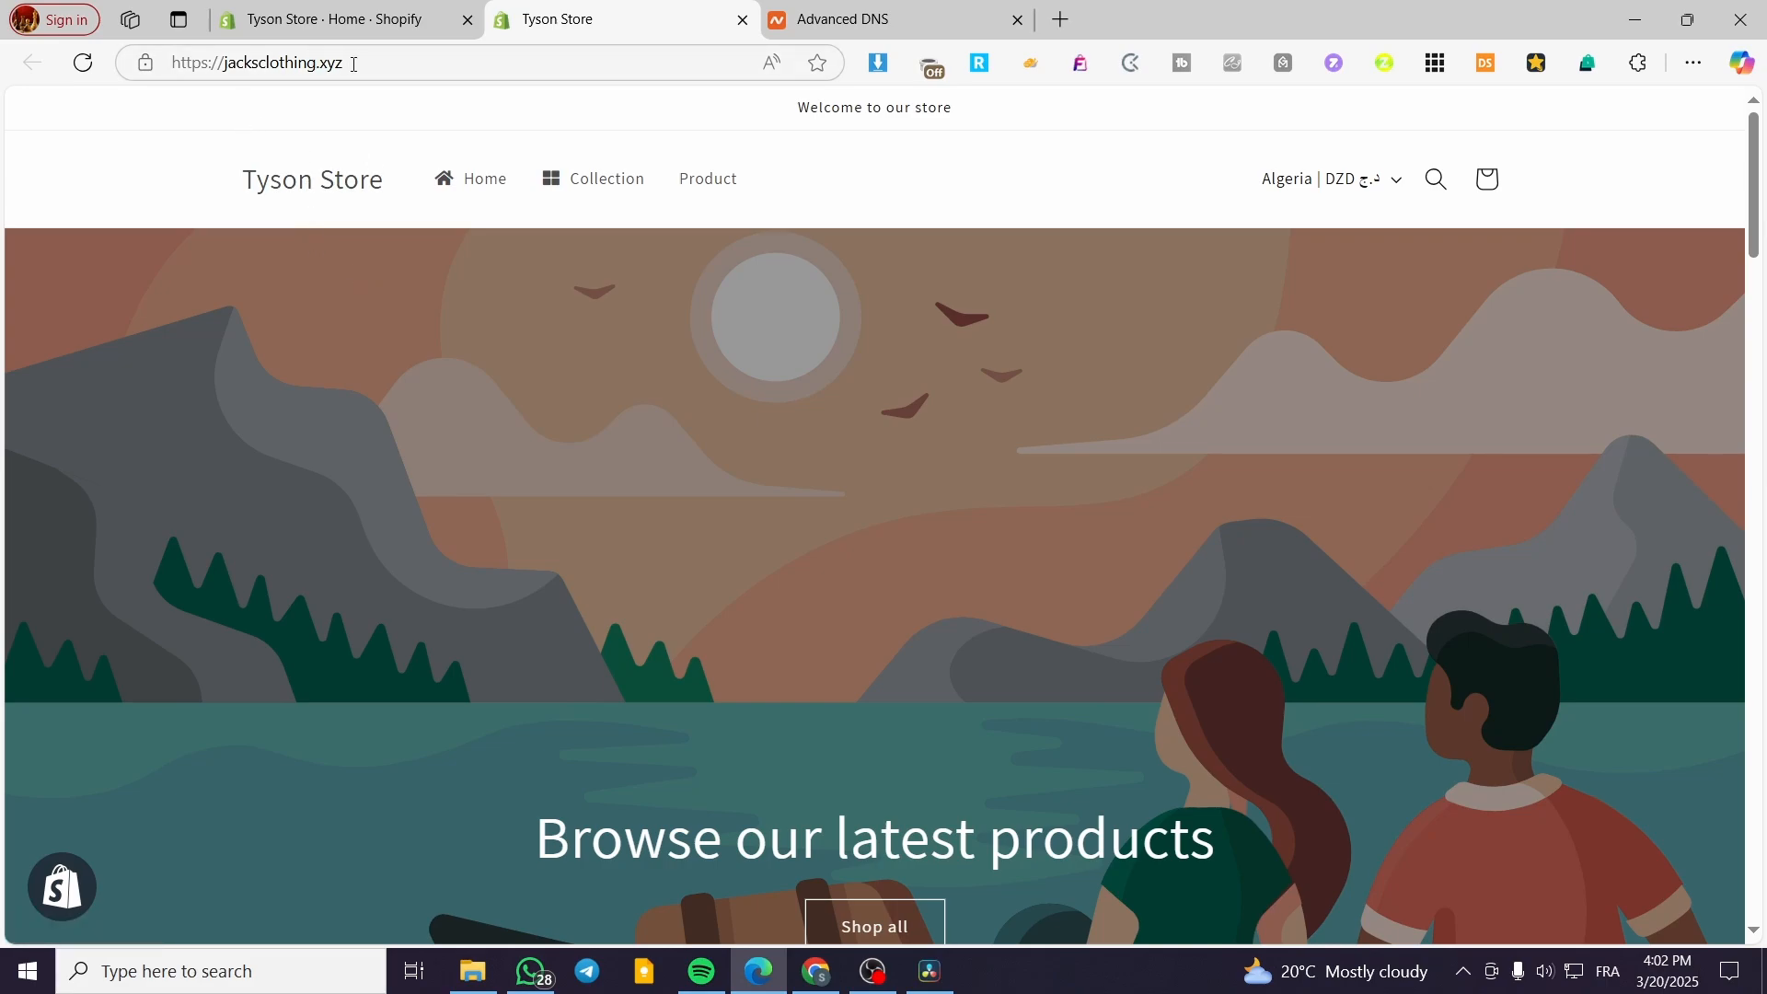
Look over the domain's host records on Namecheap and return to the storefront at jacksclothing.xyz.
click(856, 19)
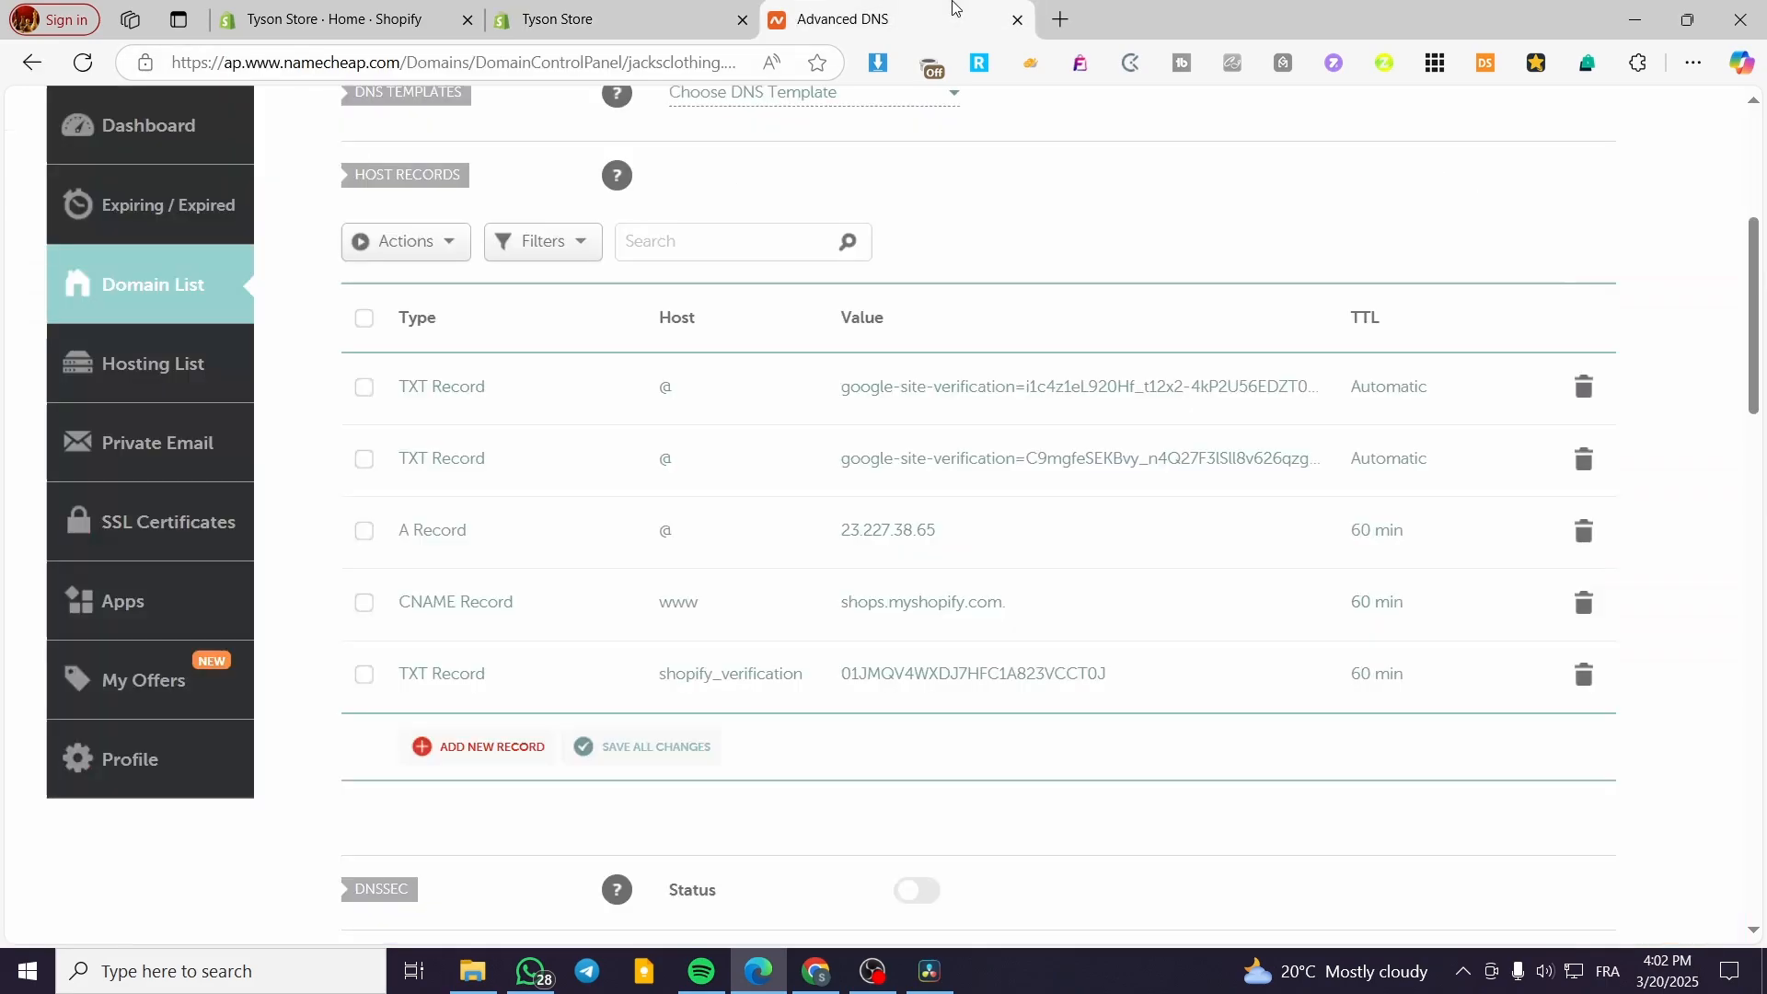
scroll(533, 422, up, 5)
mouse_move(586, 135)
click(589, 19)
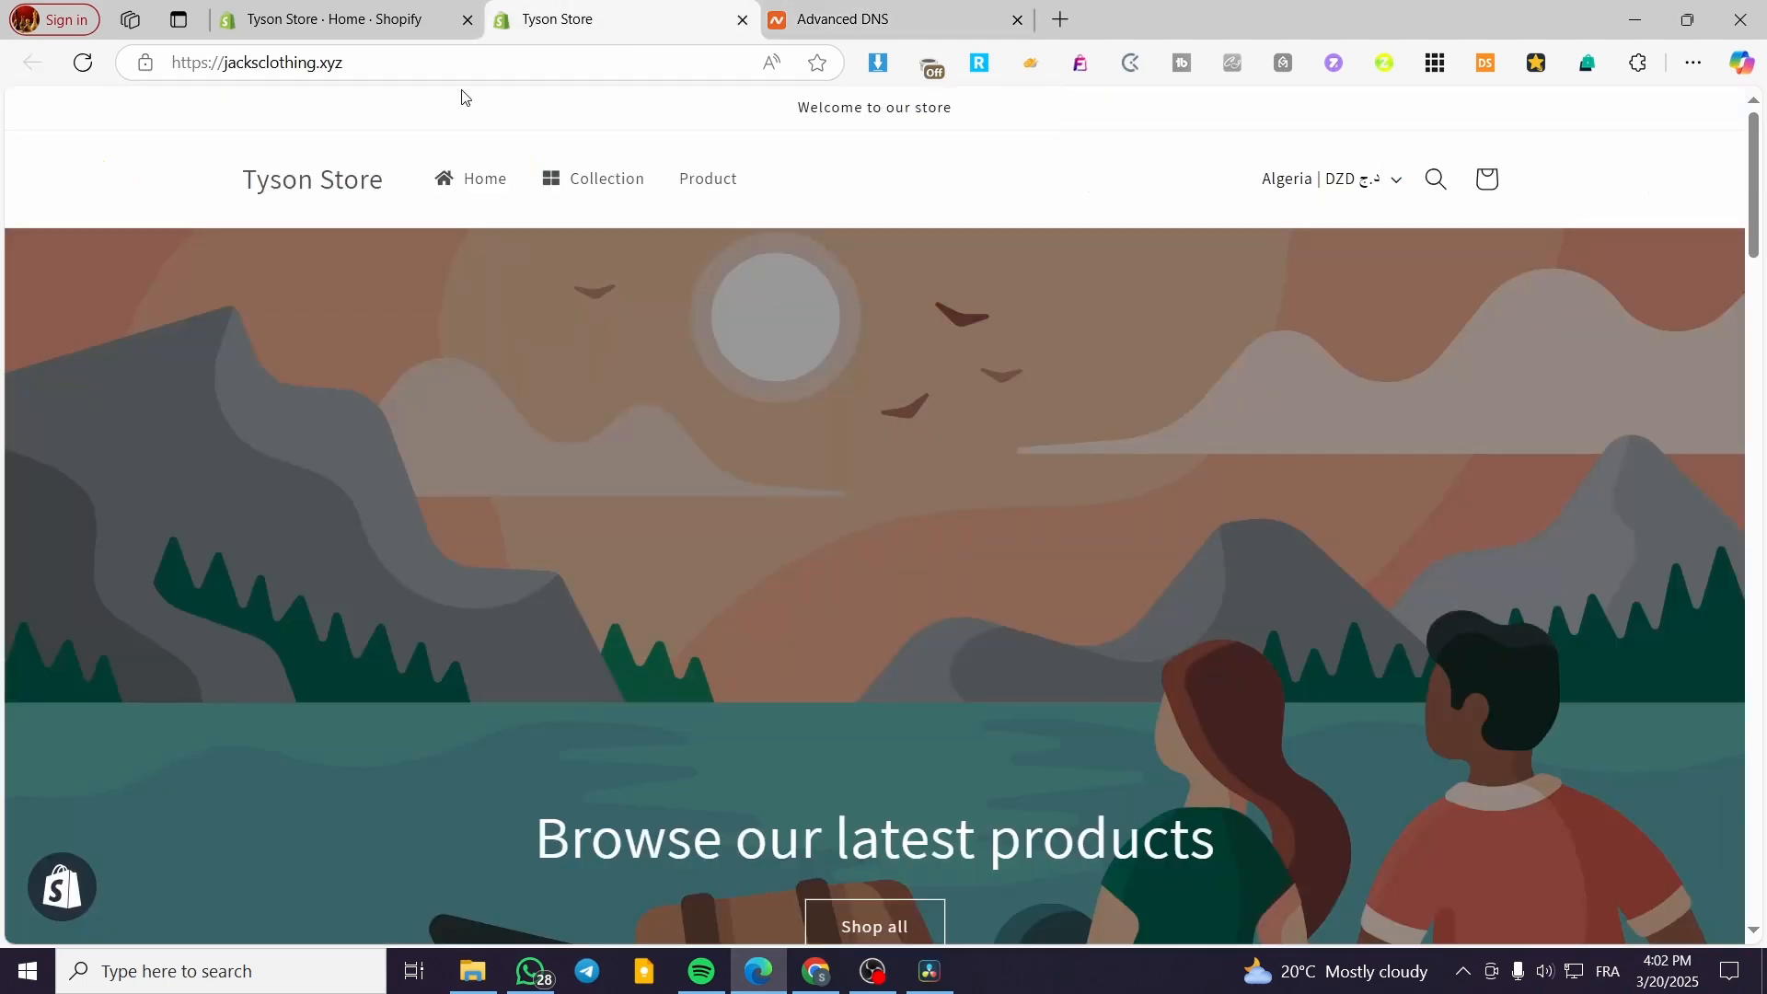
Open the store settings in the Shopify admin and glance at the domain's Advanced DNS page on Namecheap.
click(336, 19)
click(588, 12)
click(336, 20)
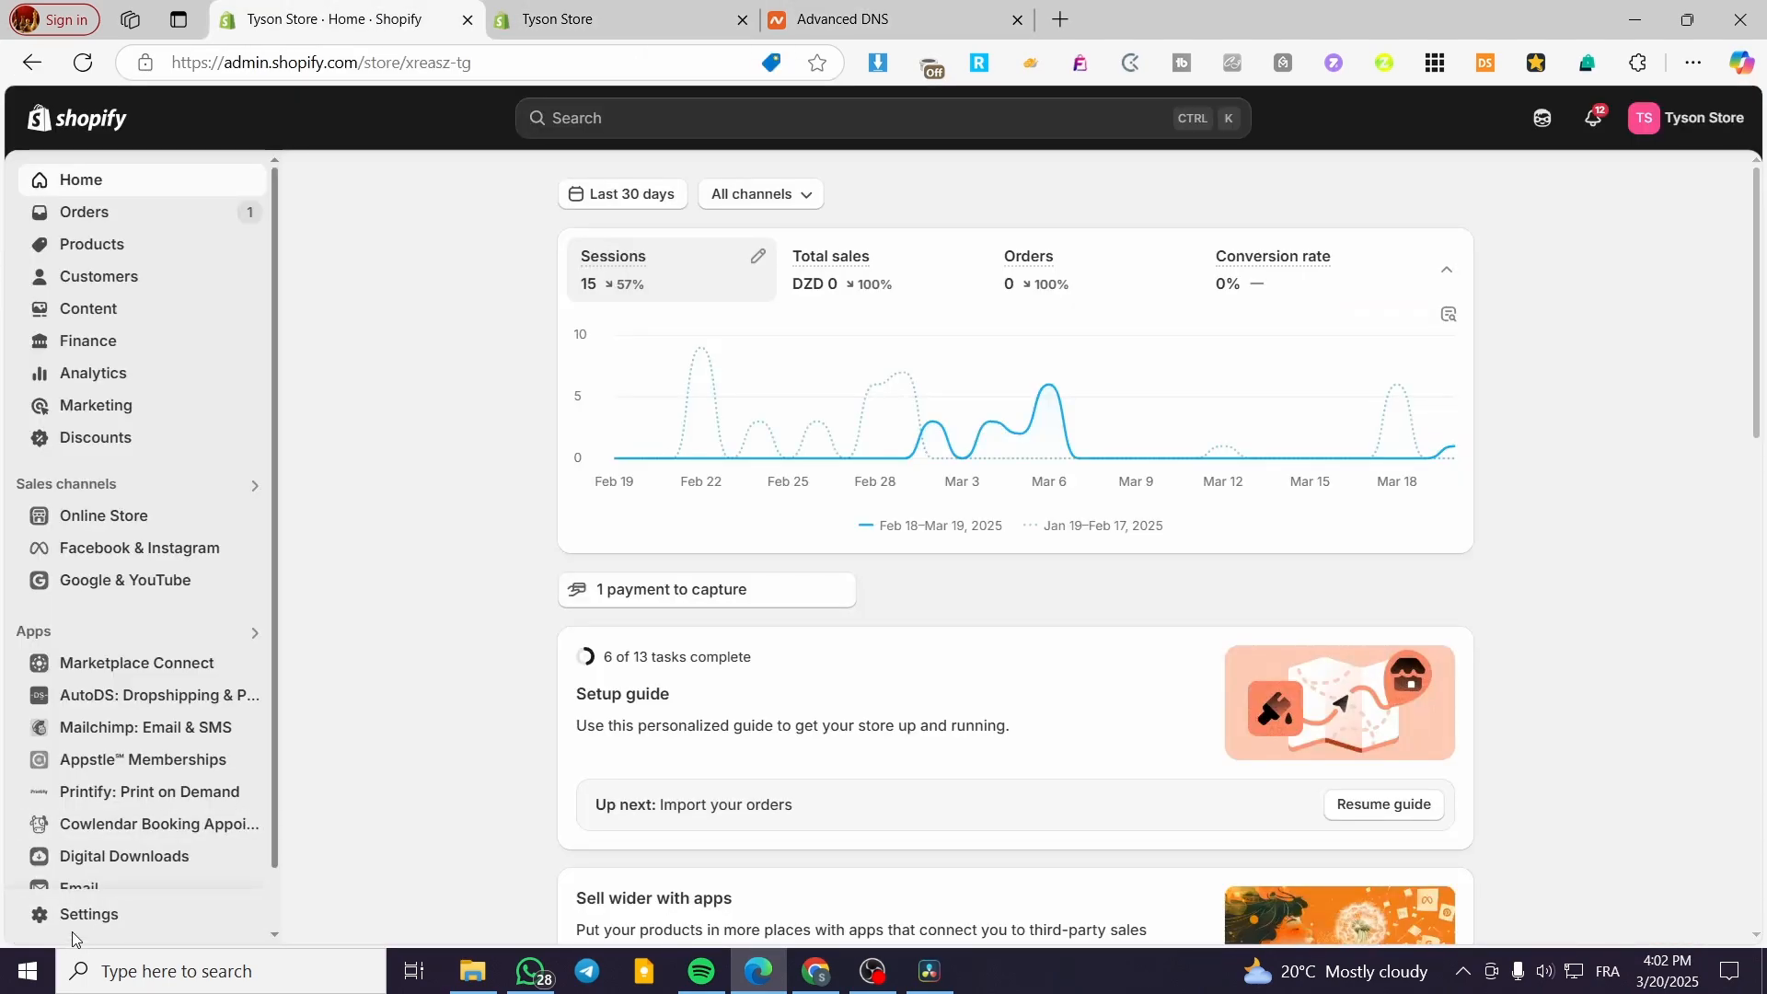
click(91, 911)
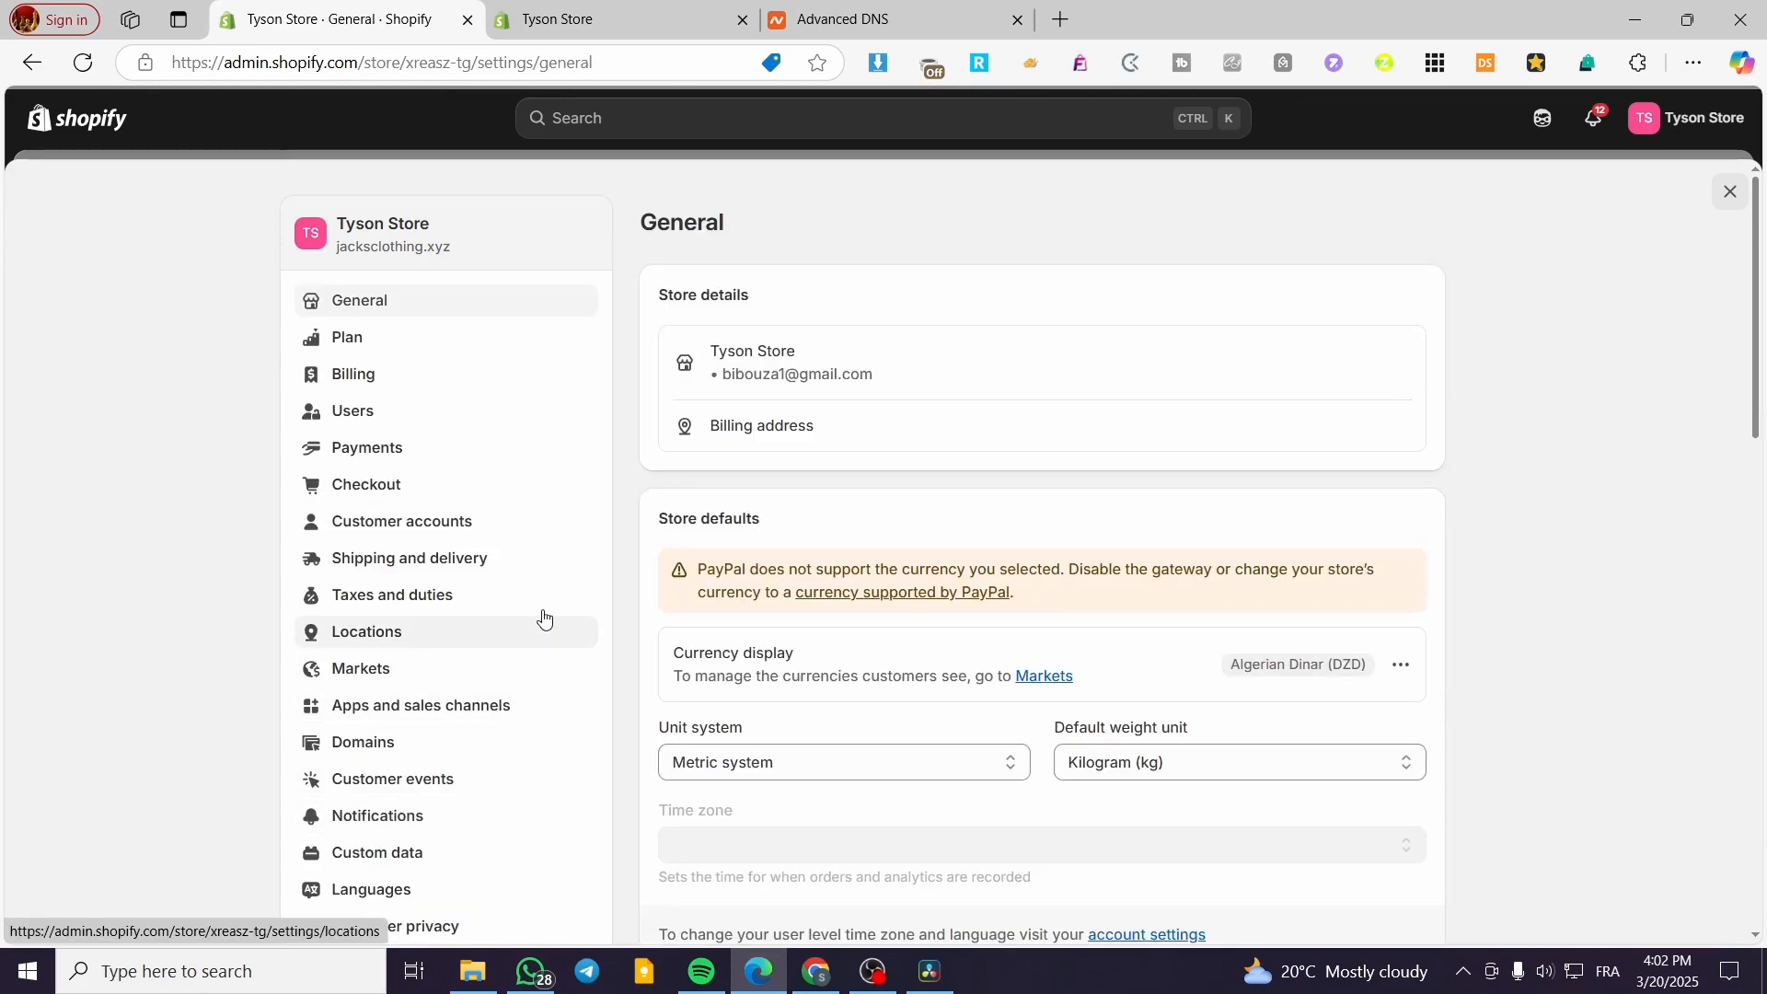
click(894, 14)
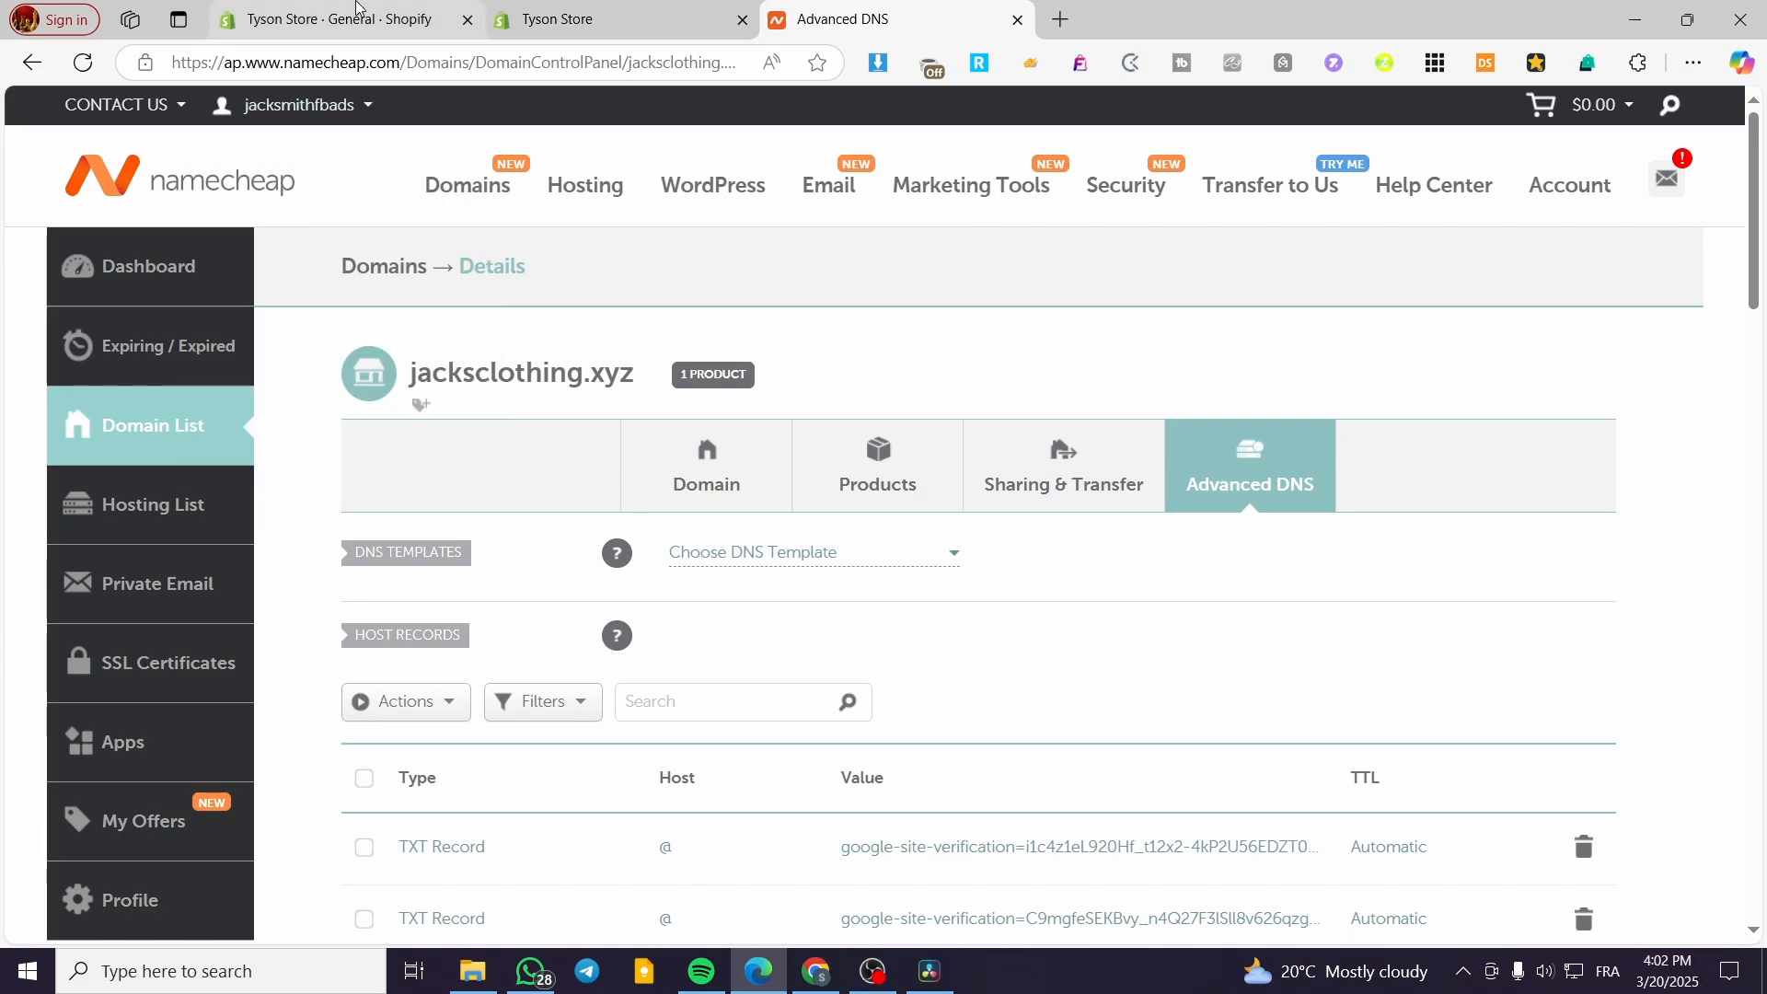
click(359, 15)
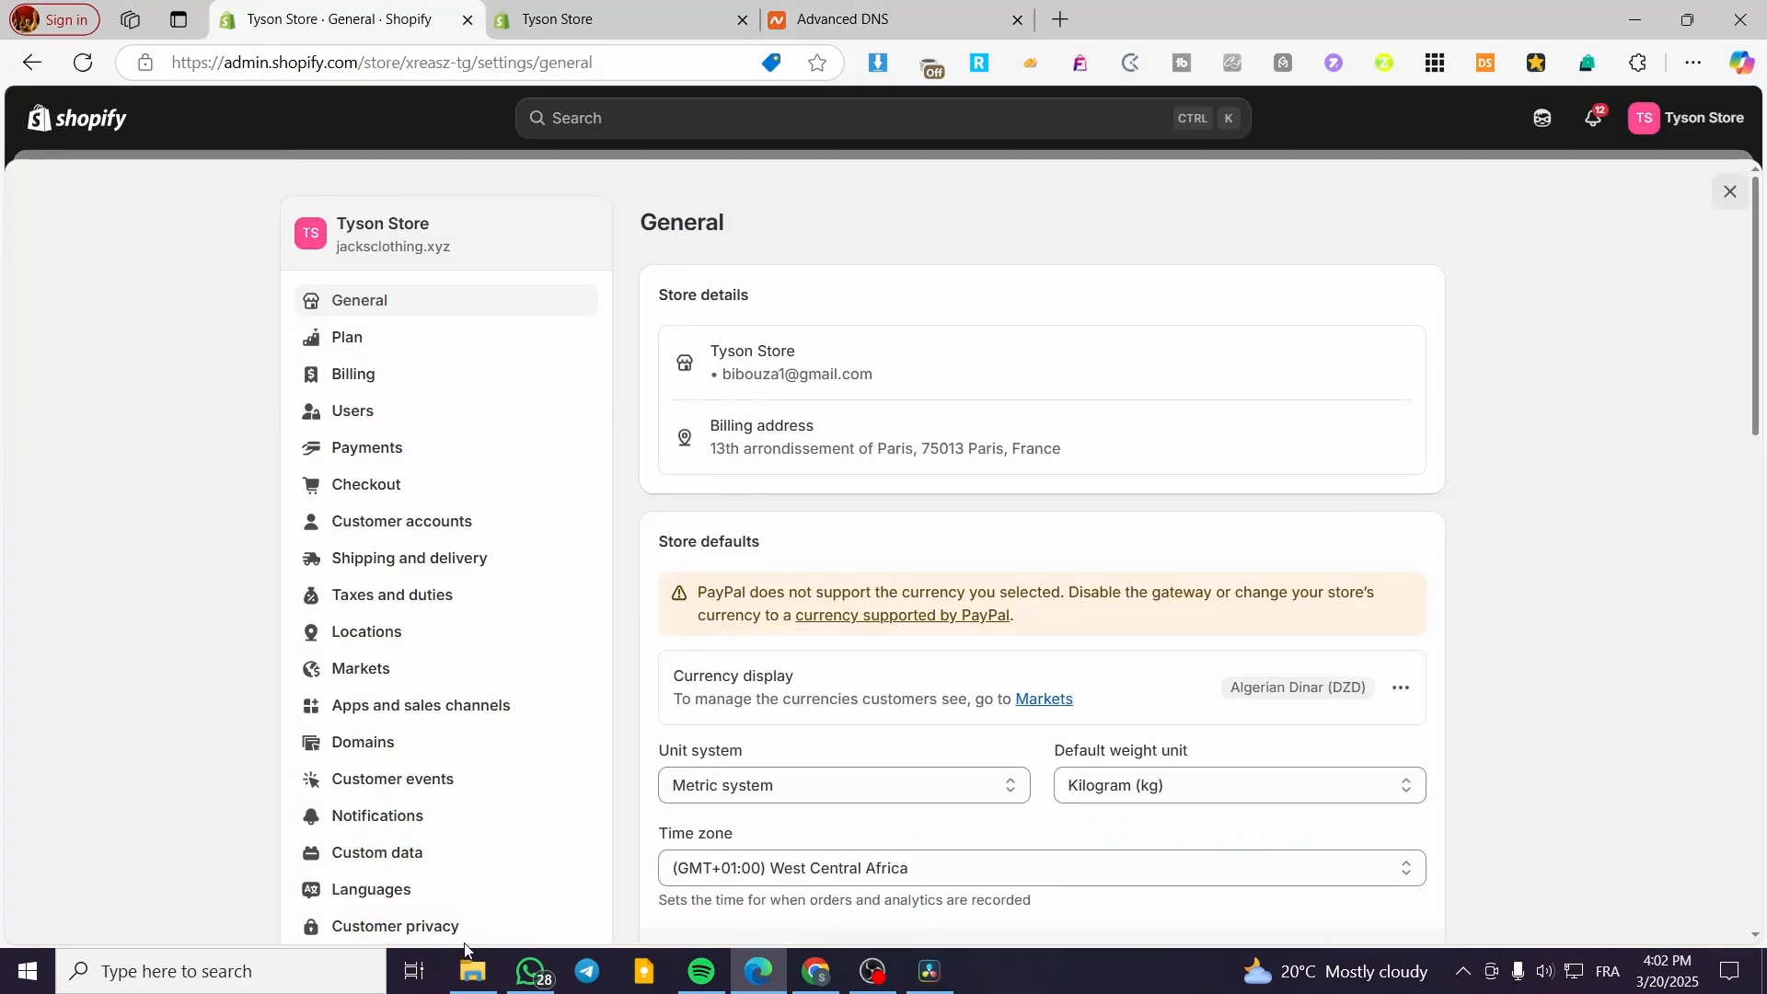
Review the target and type of jacksclothing.xyz in Shopify's domain settings, checking the domain list against Namecheap's Advanced DNS page.
scroll(452, 913, down, 5)
scroll(370, 635, up, 4)
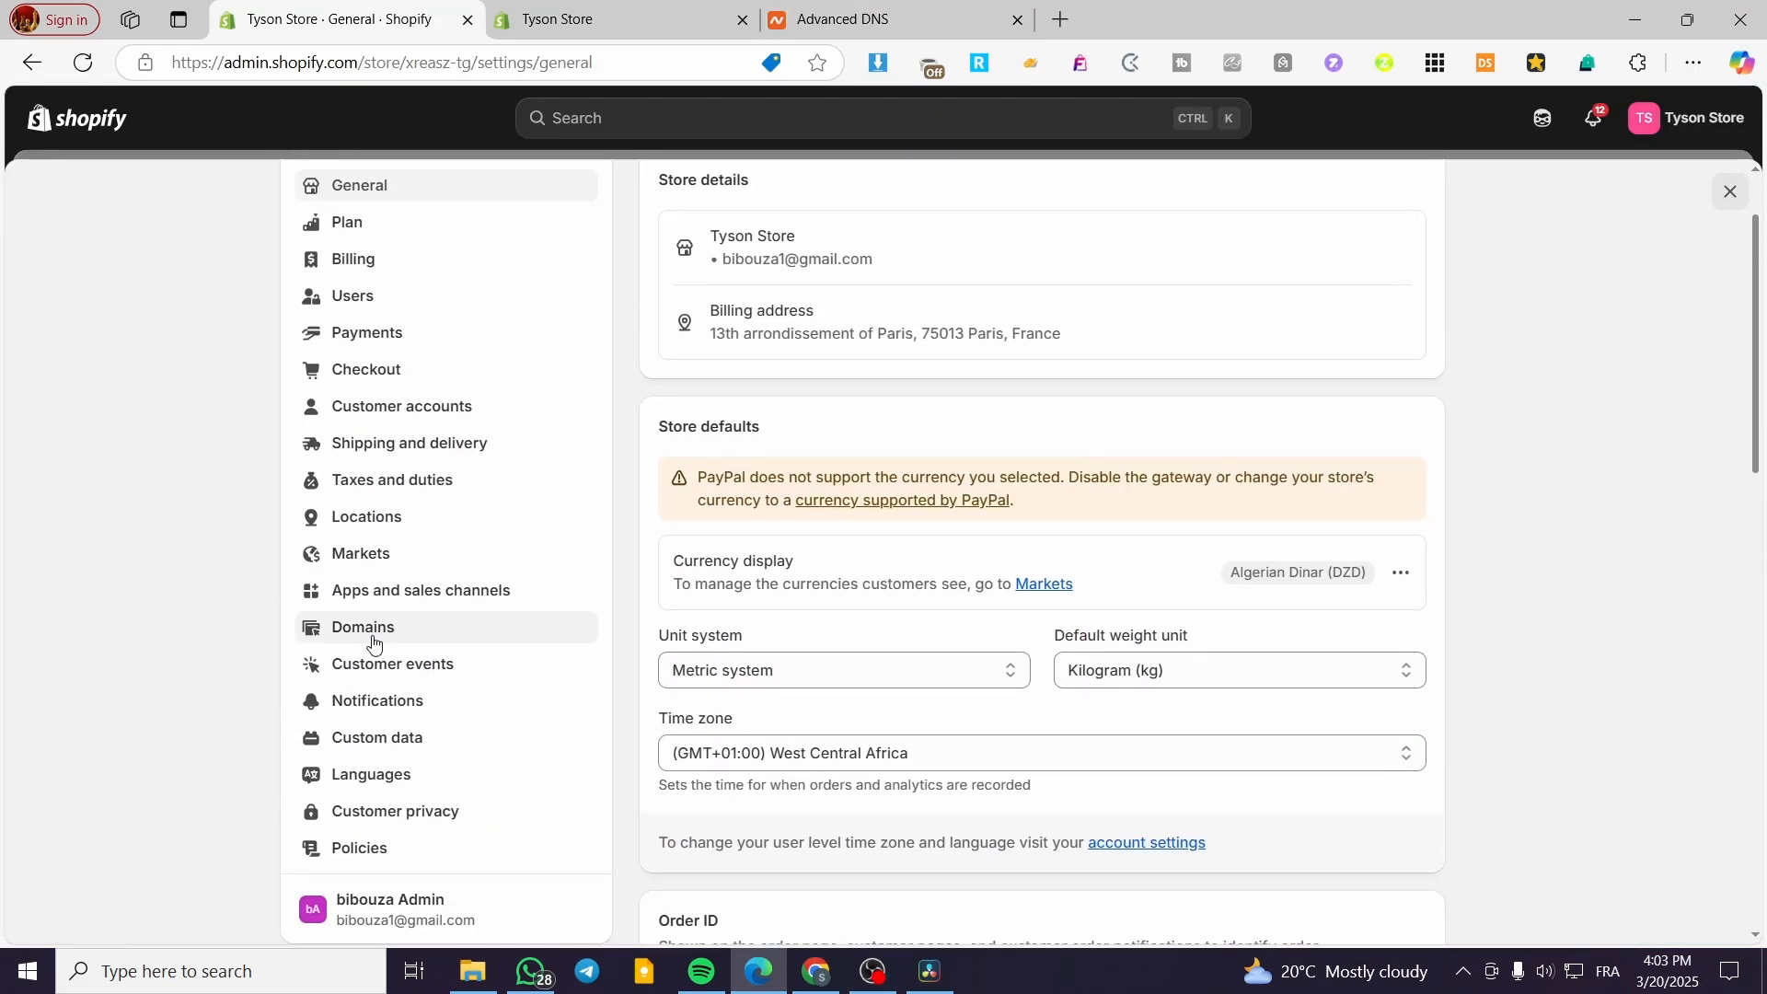
click(429, 633)
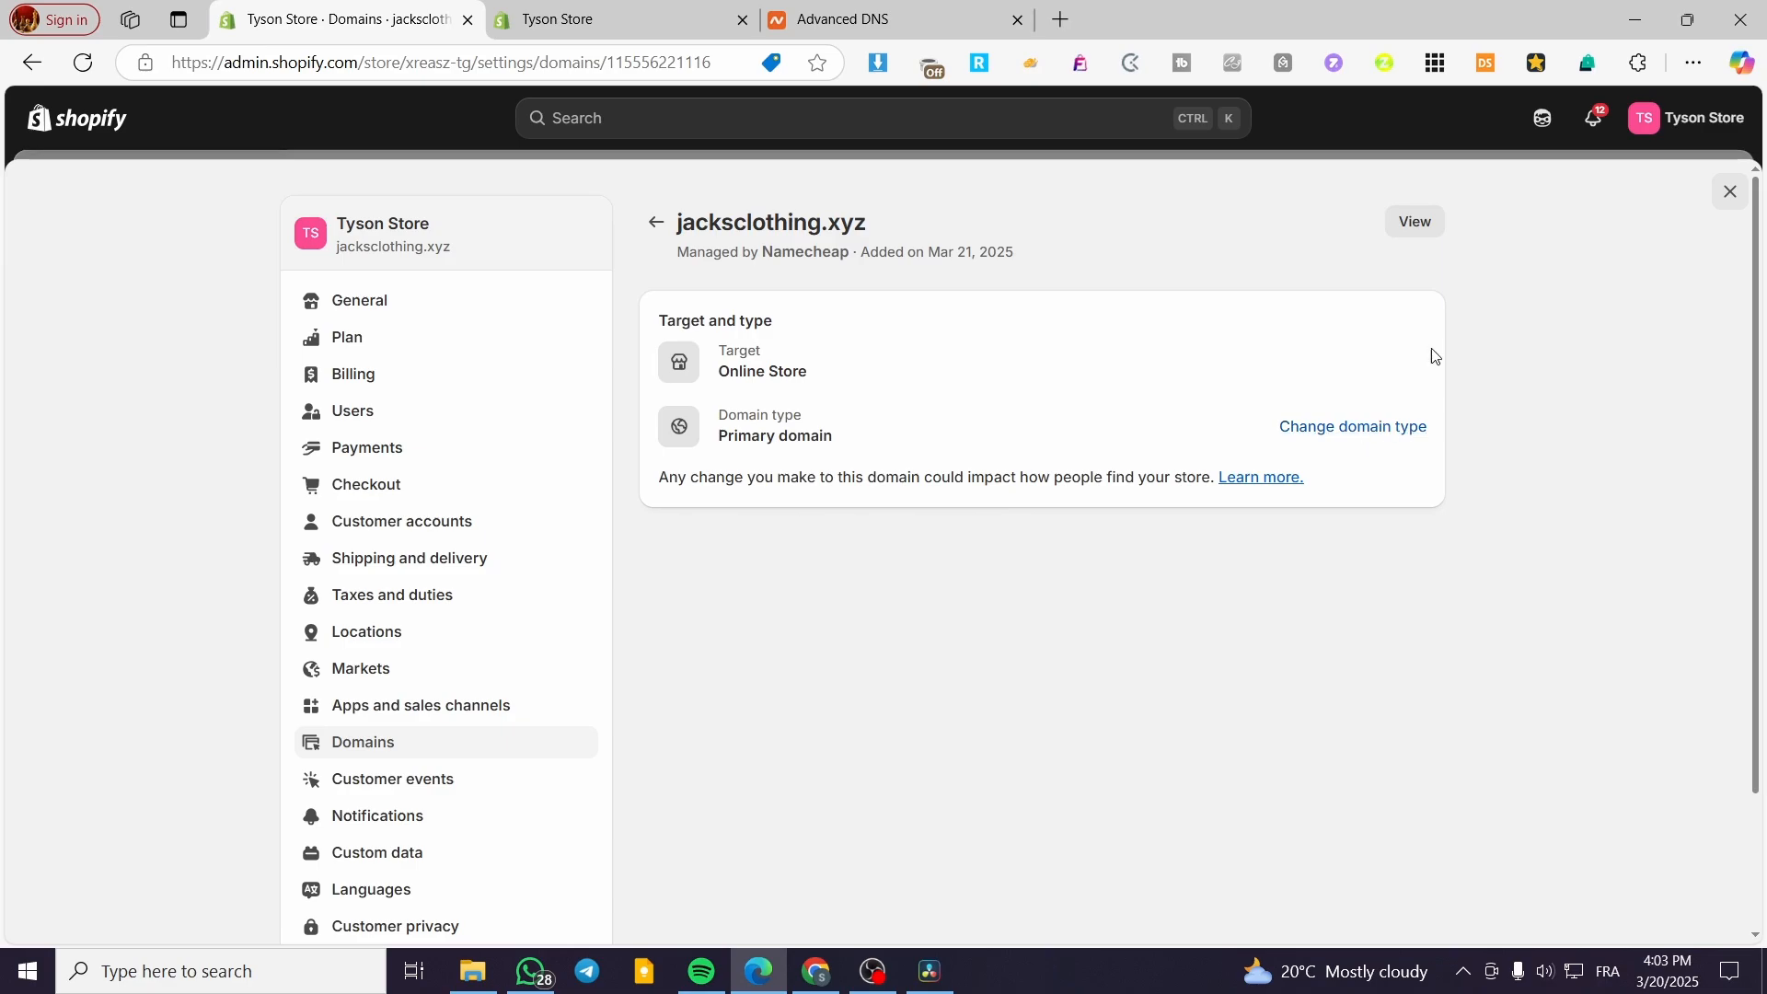
click(653, 222)
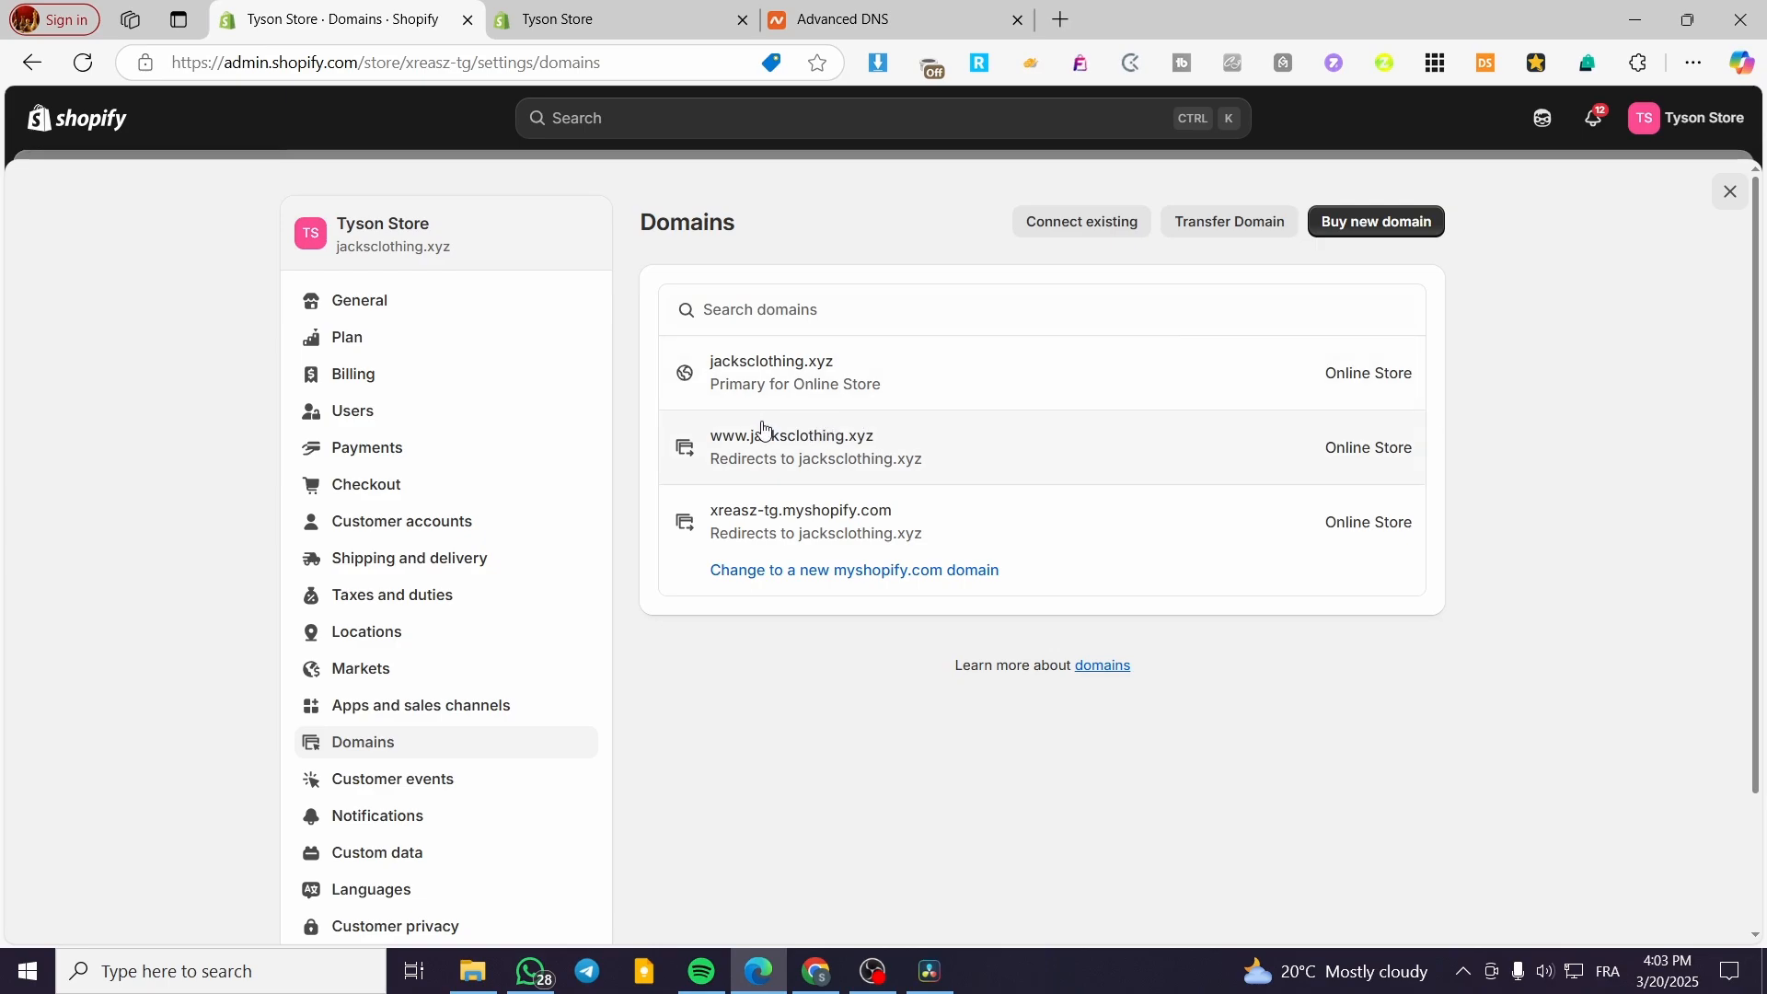
click(842, 18)
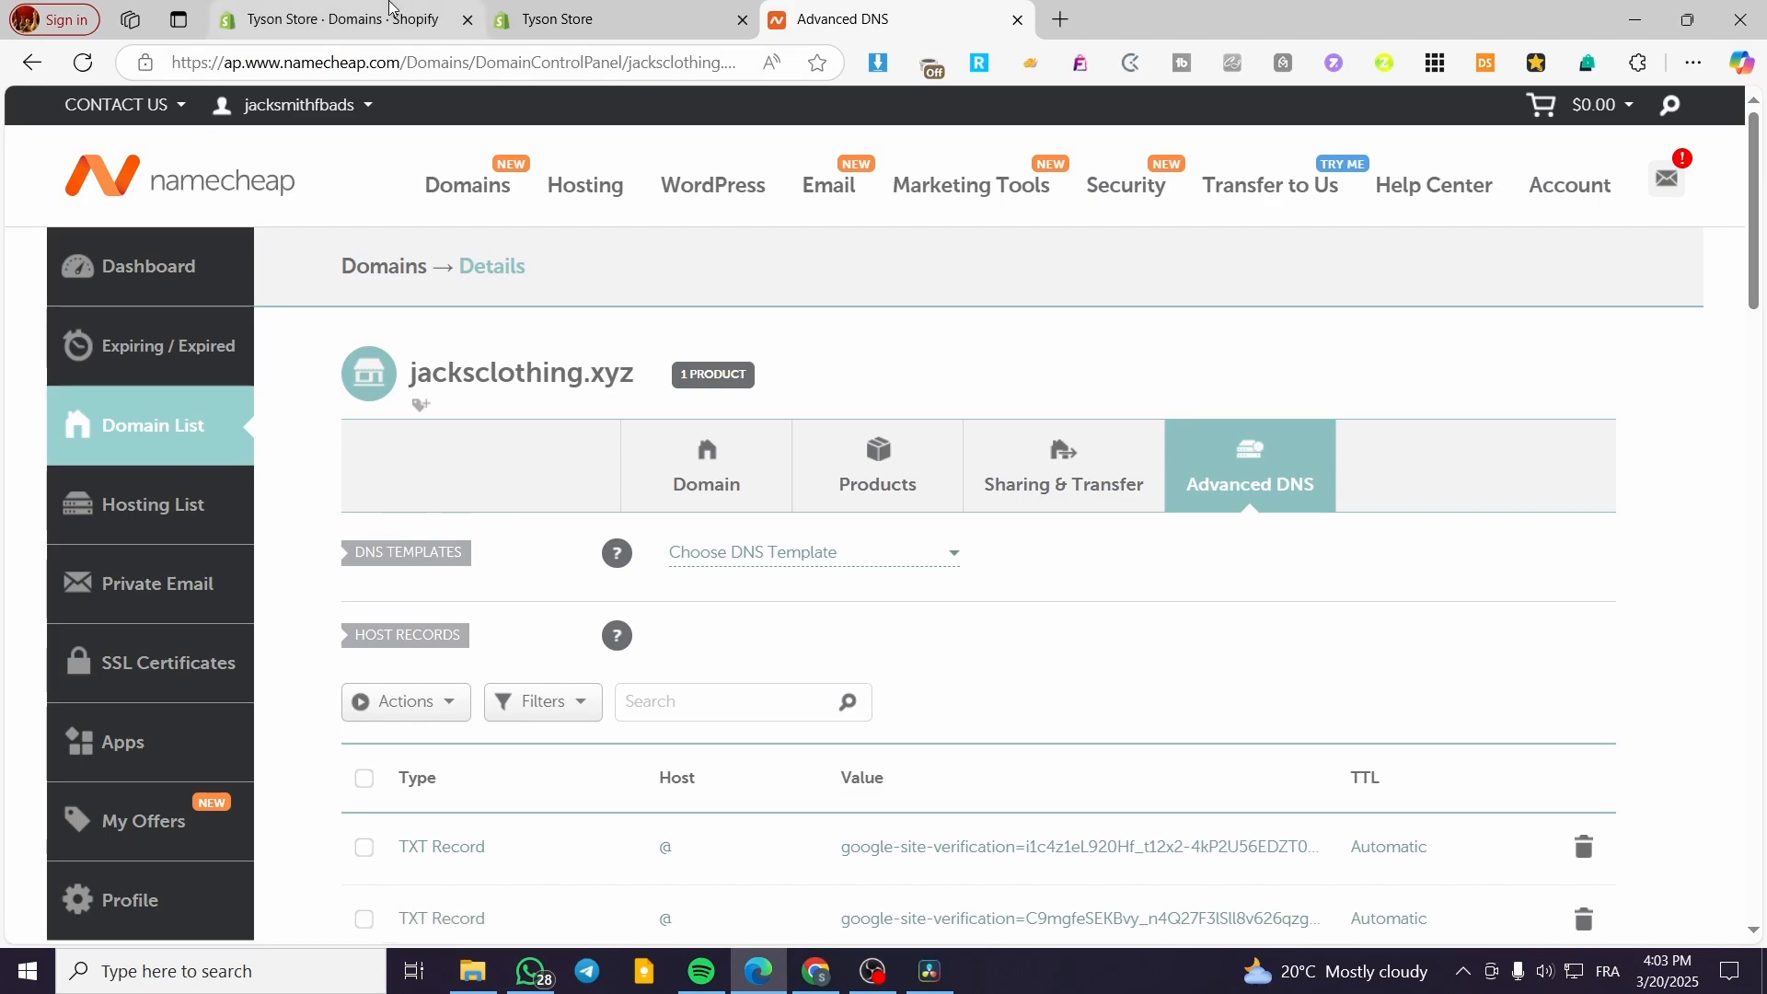
click(388, 7)
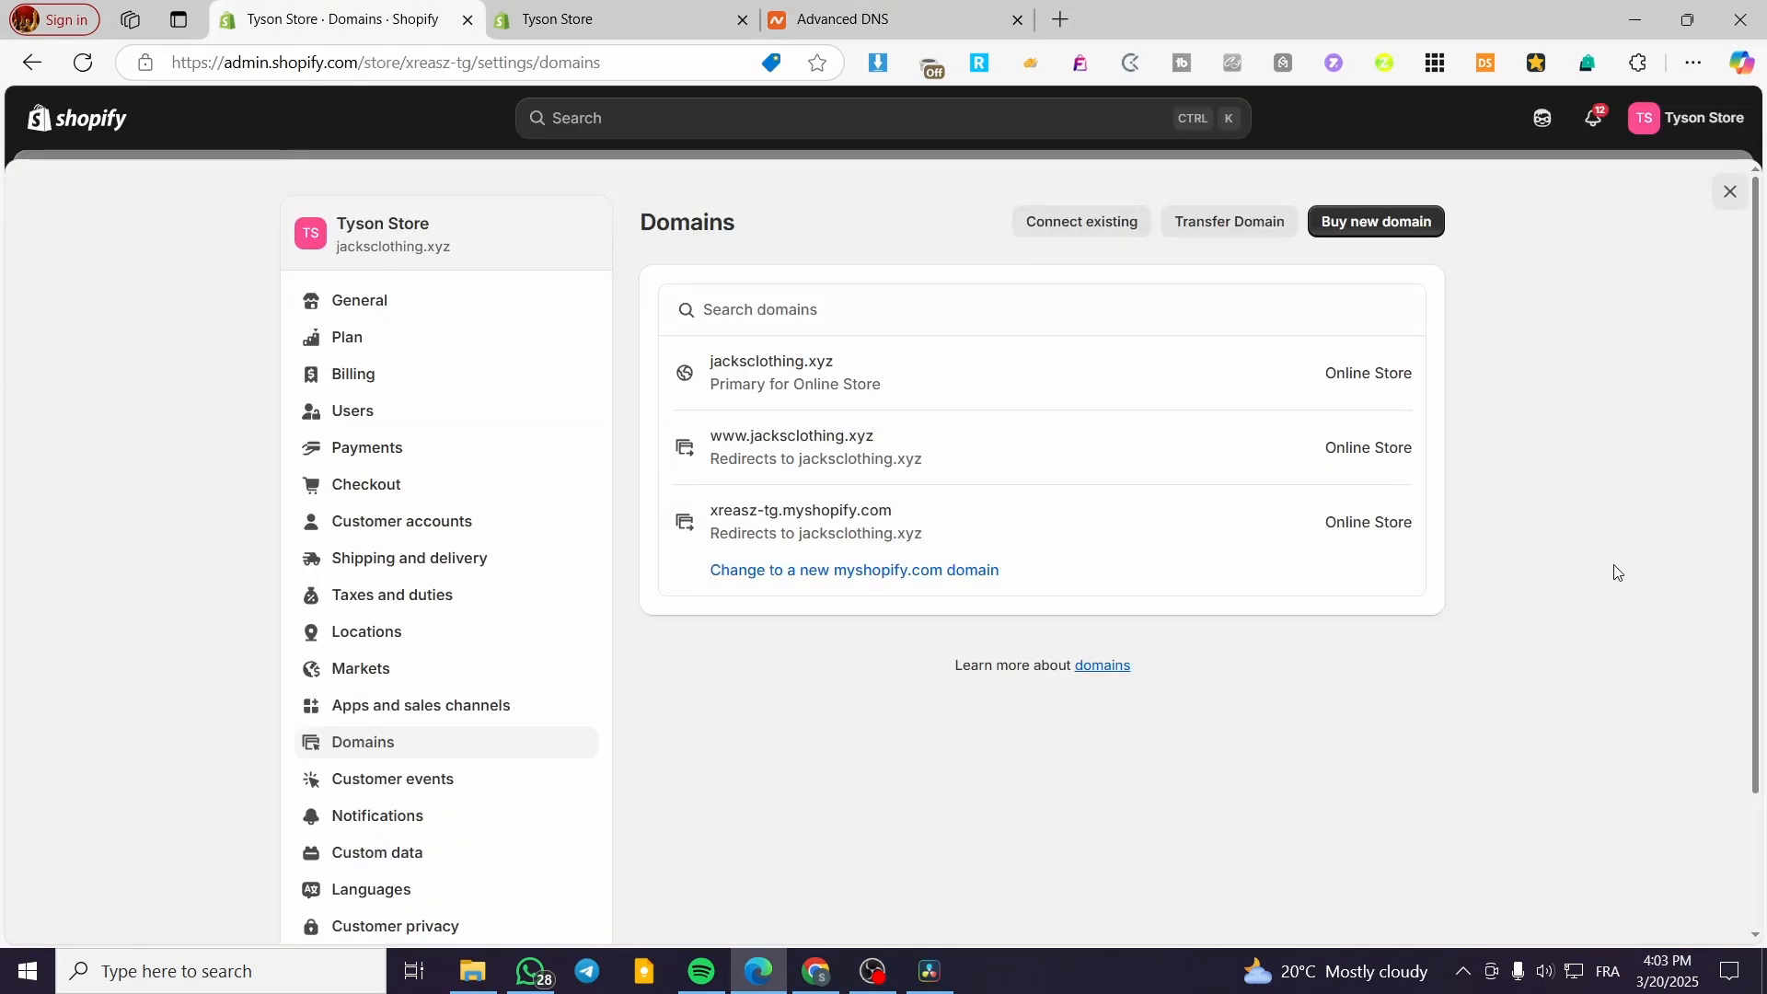